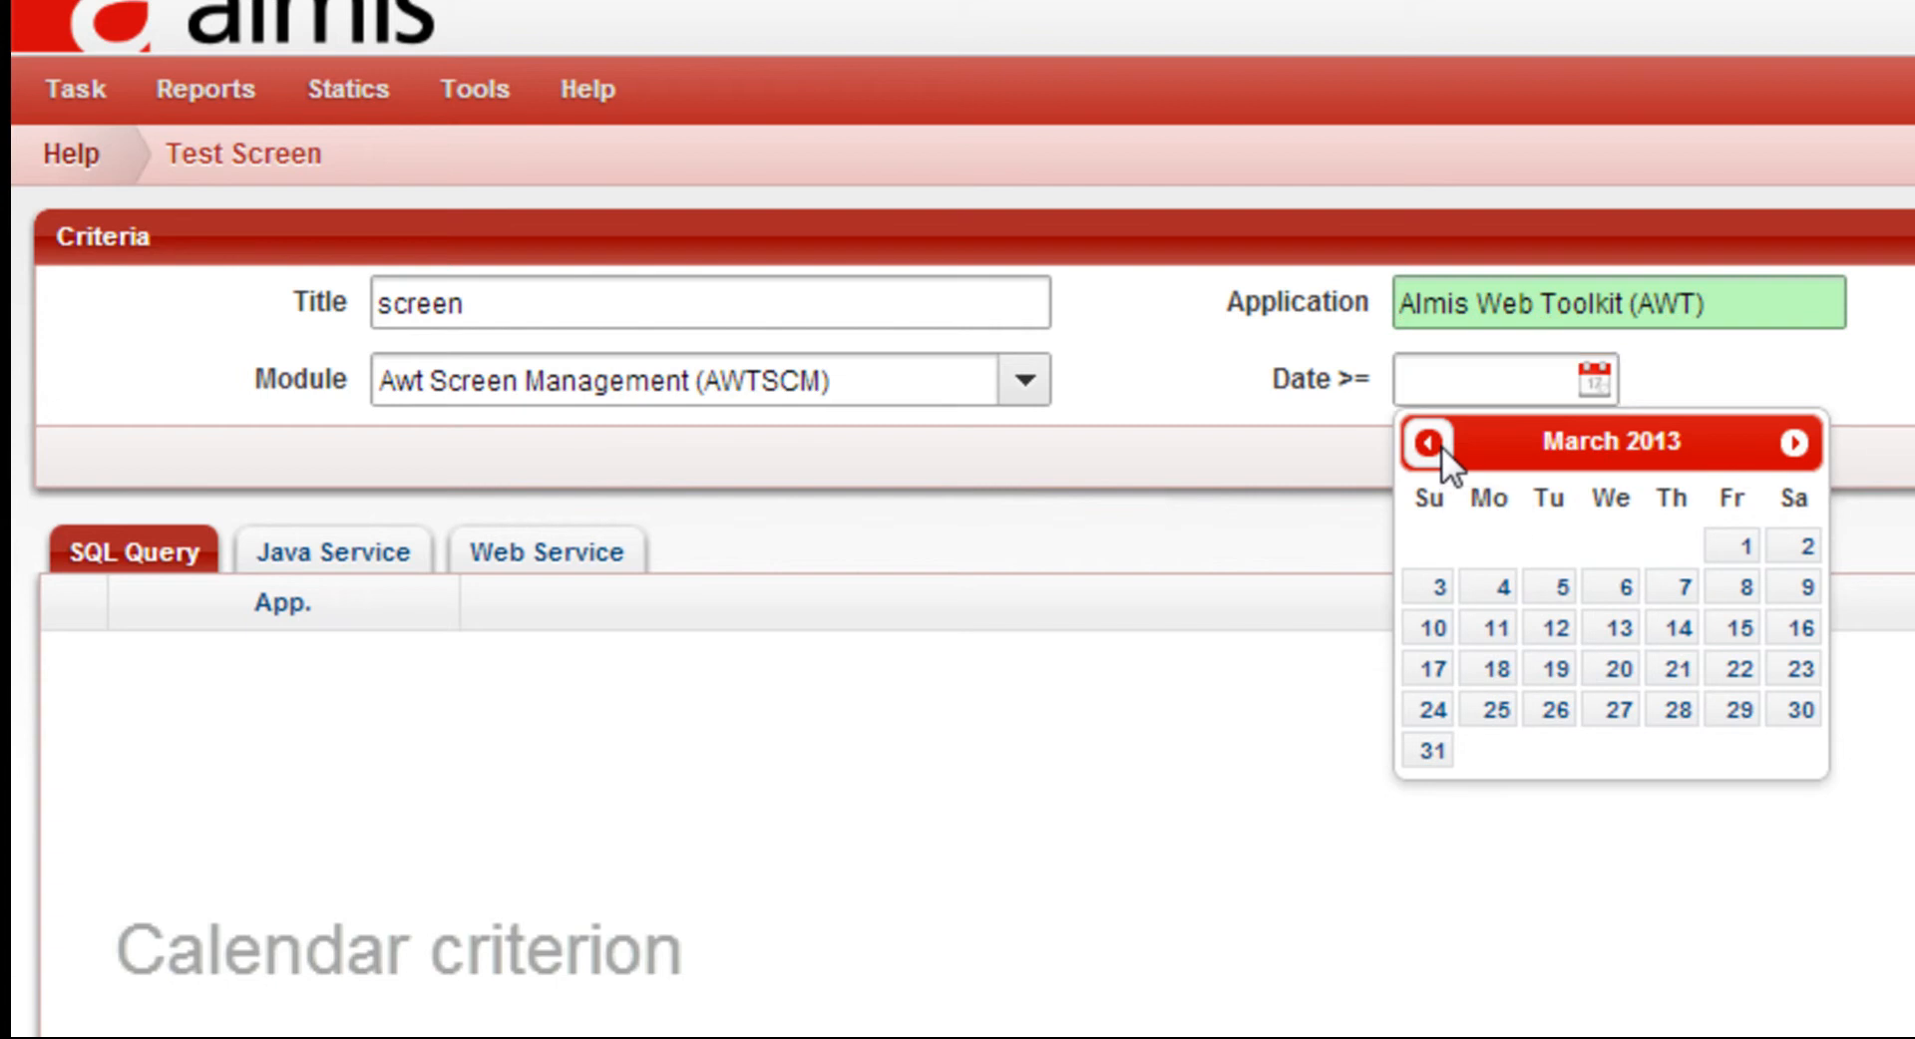
click(1440, 445)
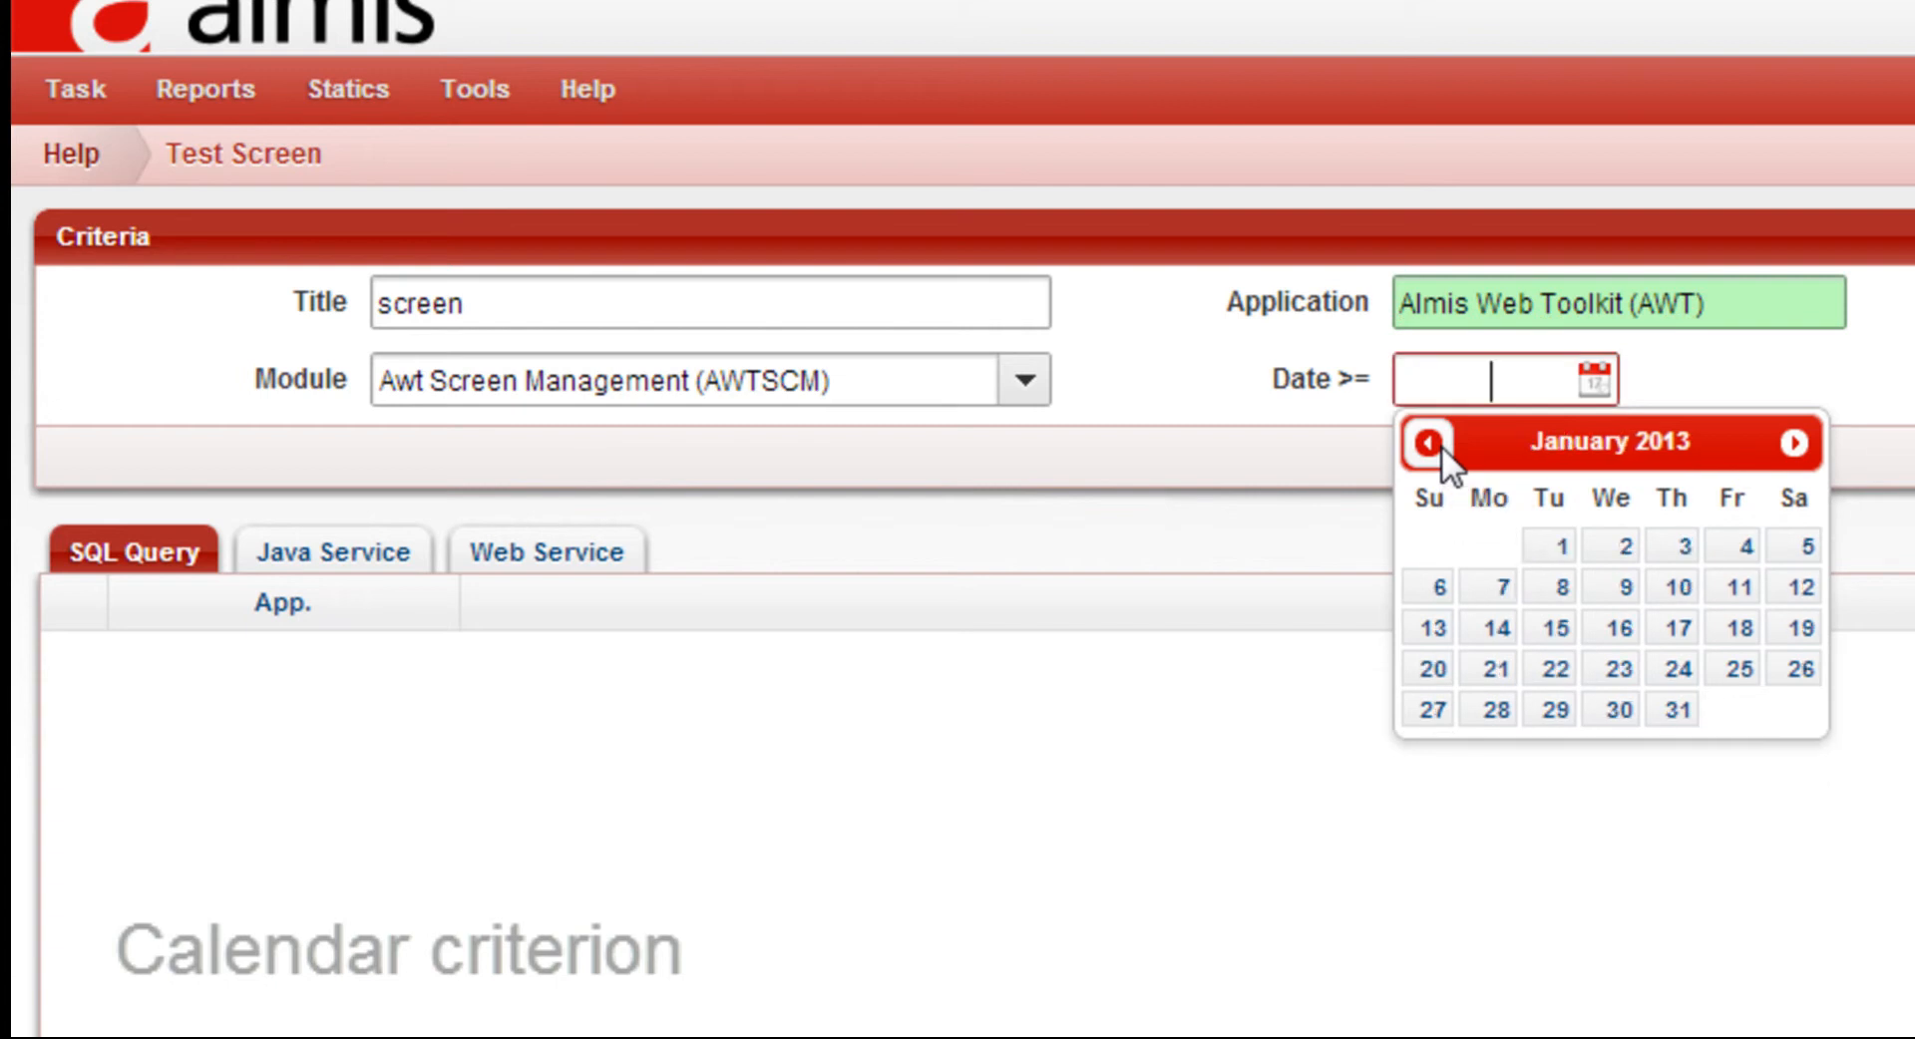
Set the Date >= criterion to January 1, 2013 and run the search for the SQL Query results
click(1549, 549)
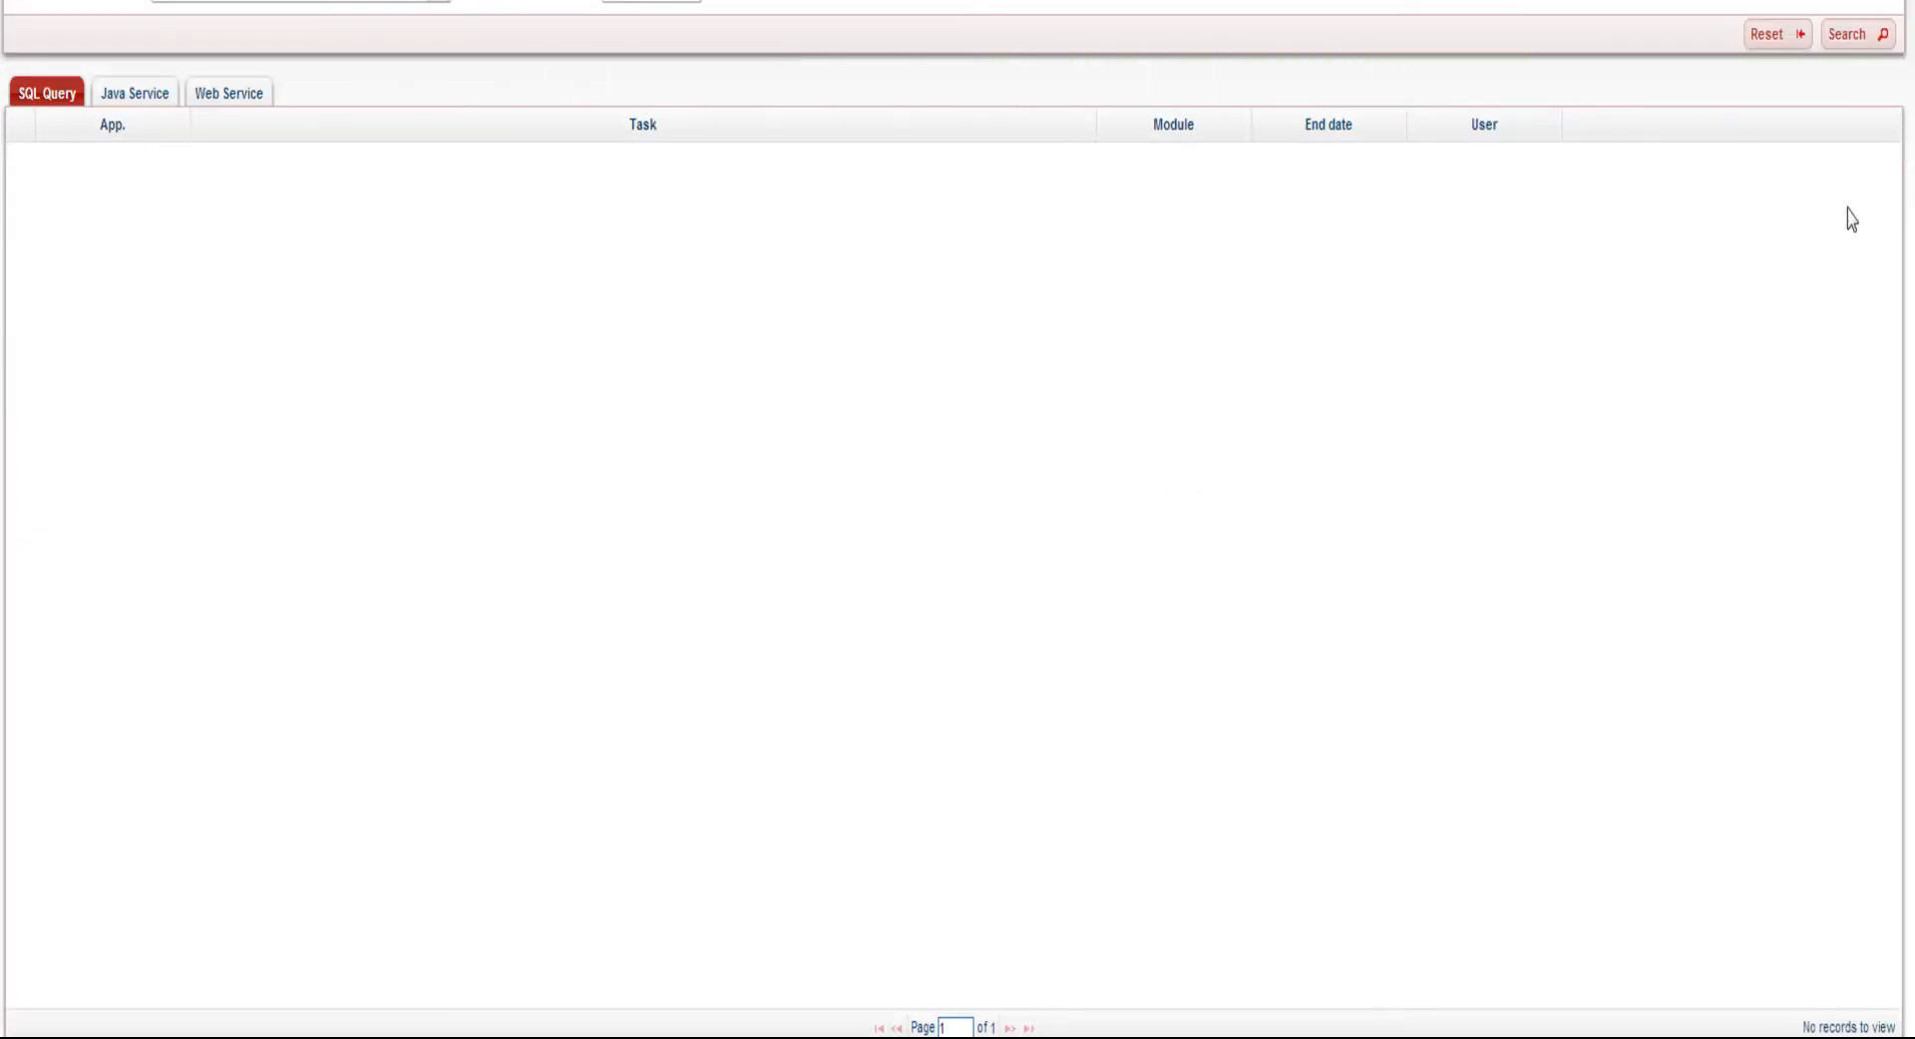
click(1850, 40)
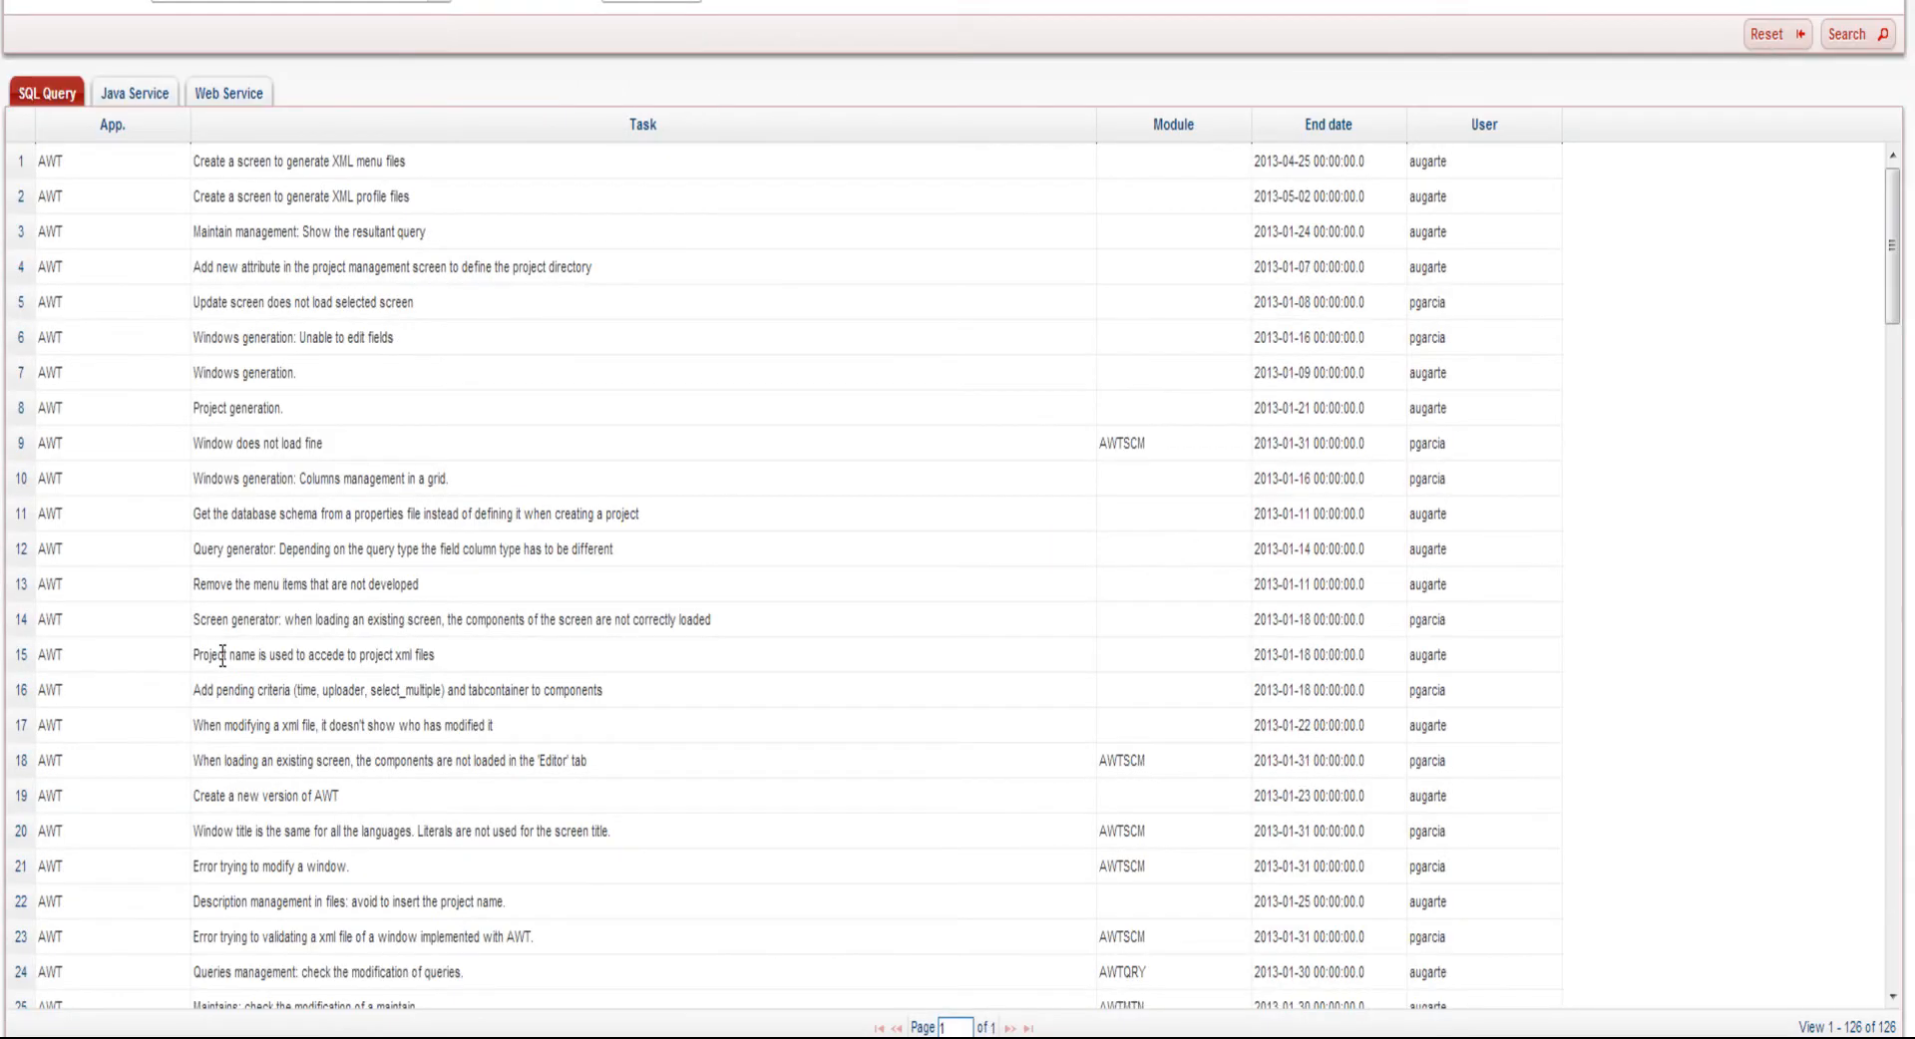
Run the same search for the Java Service results and for the Web Service results
click(135, 96)
click(1850, 38)
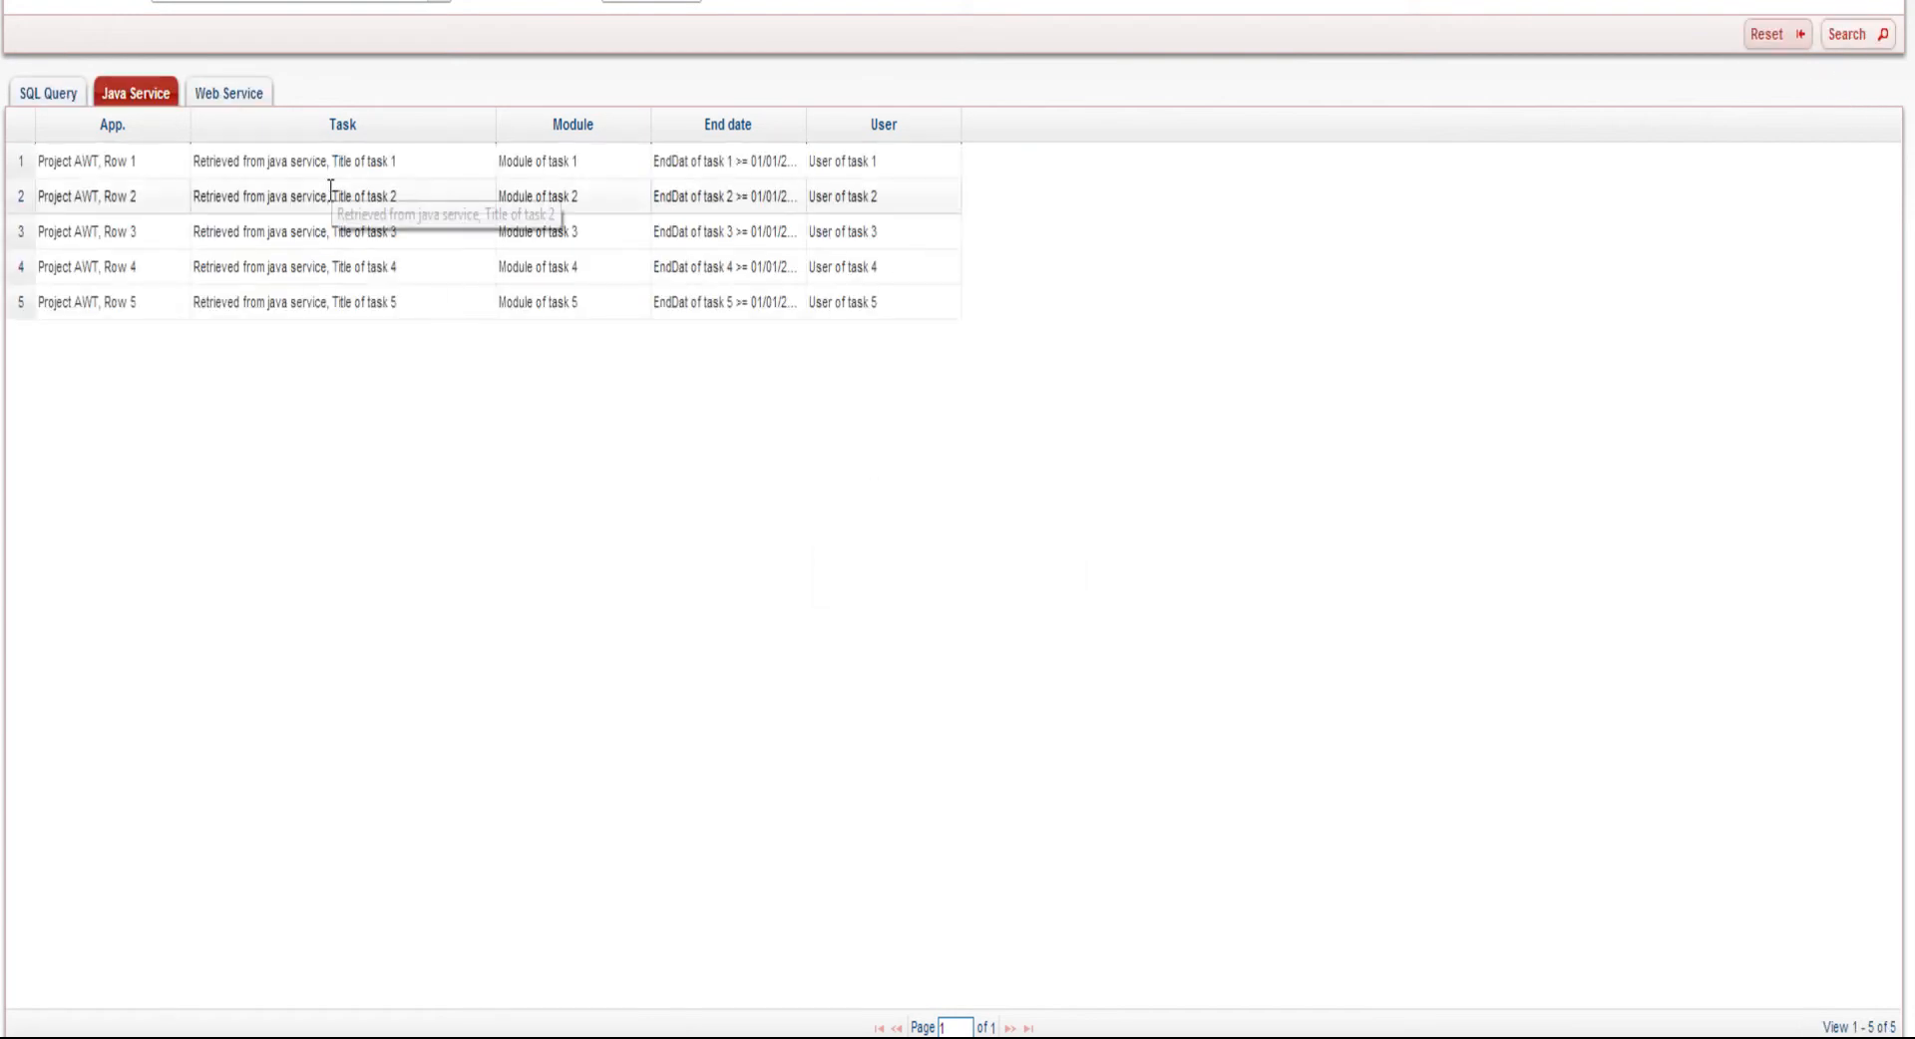
drag(30, 166, 445, 184)
click(574, 707)
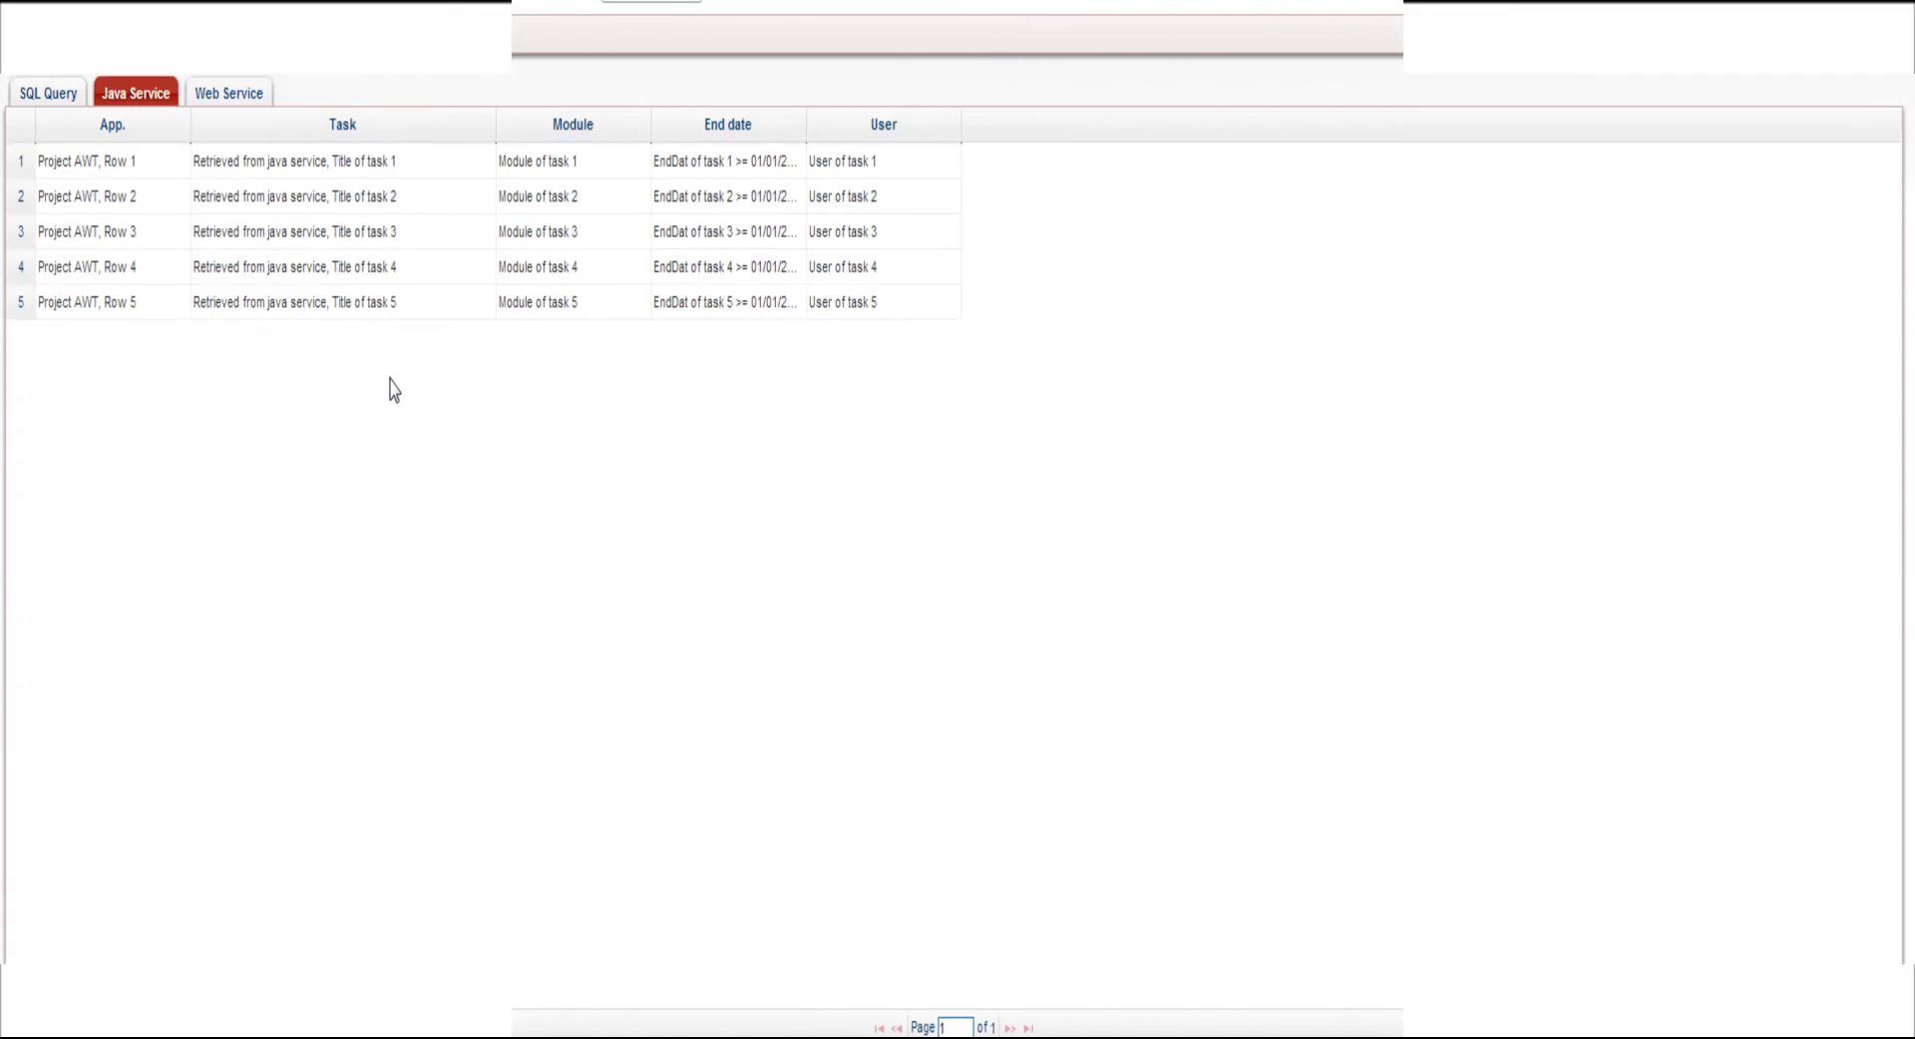
click(240, 96)
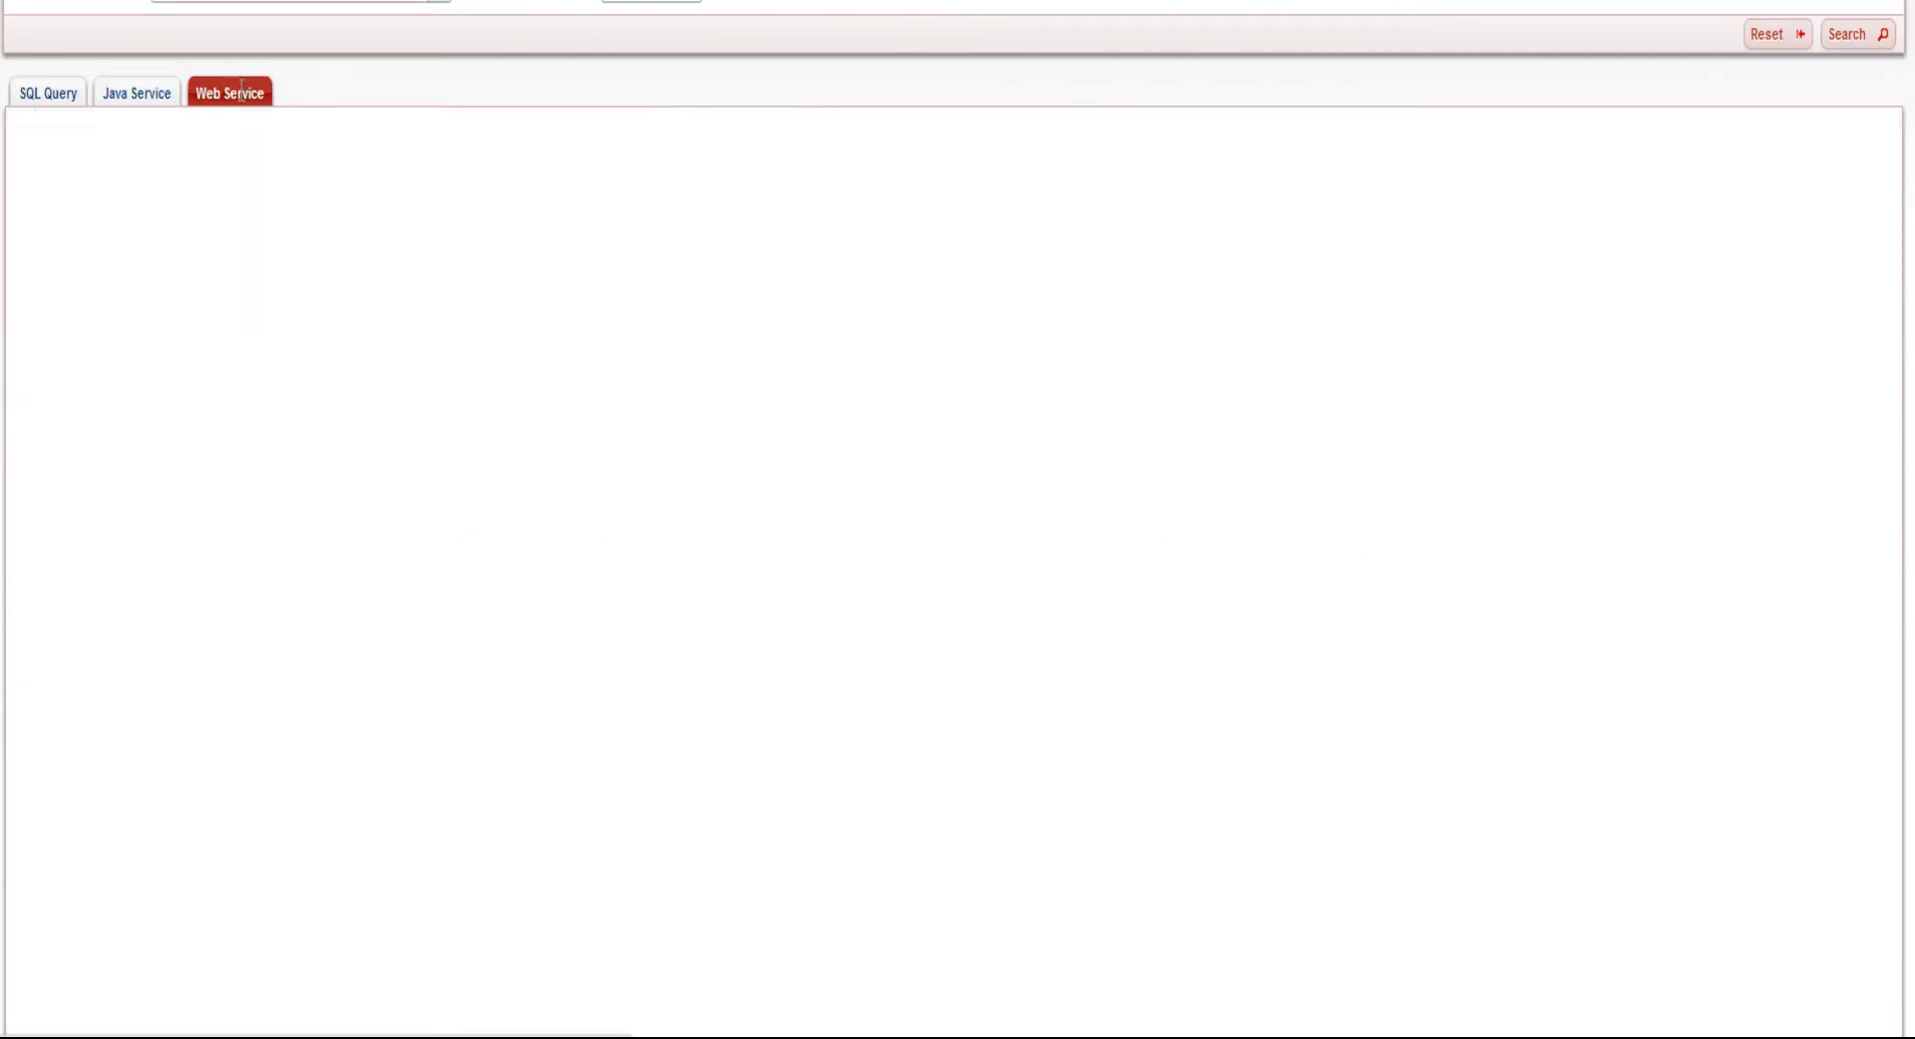
click(1861, 40)
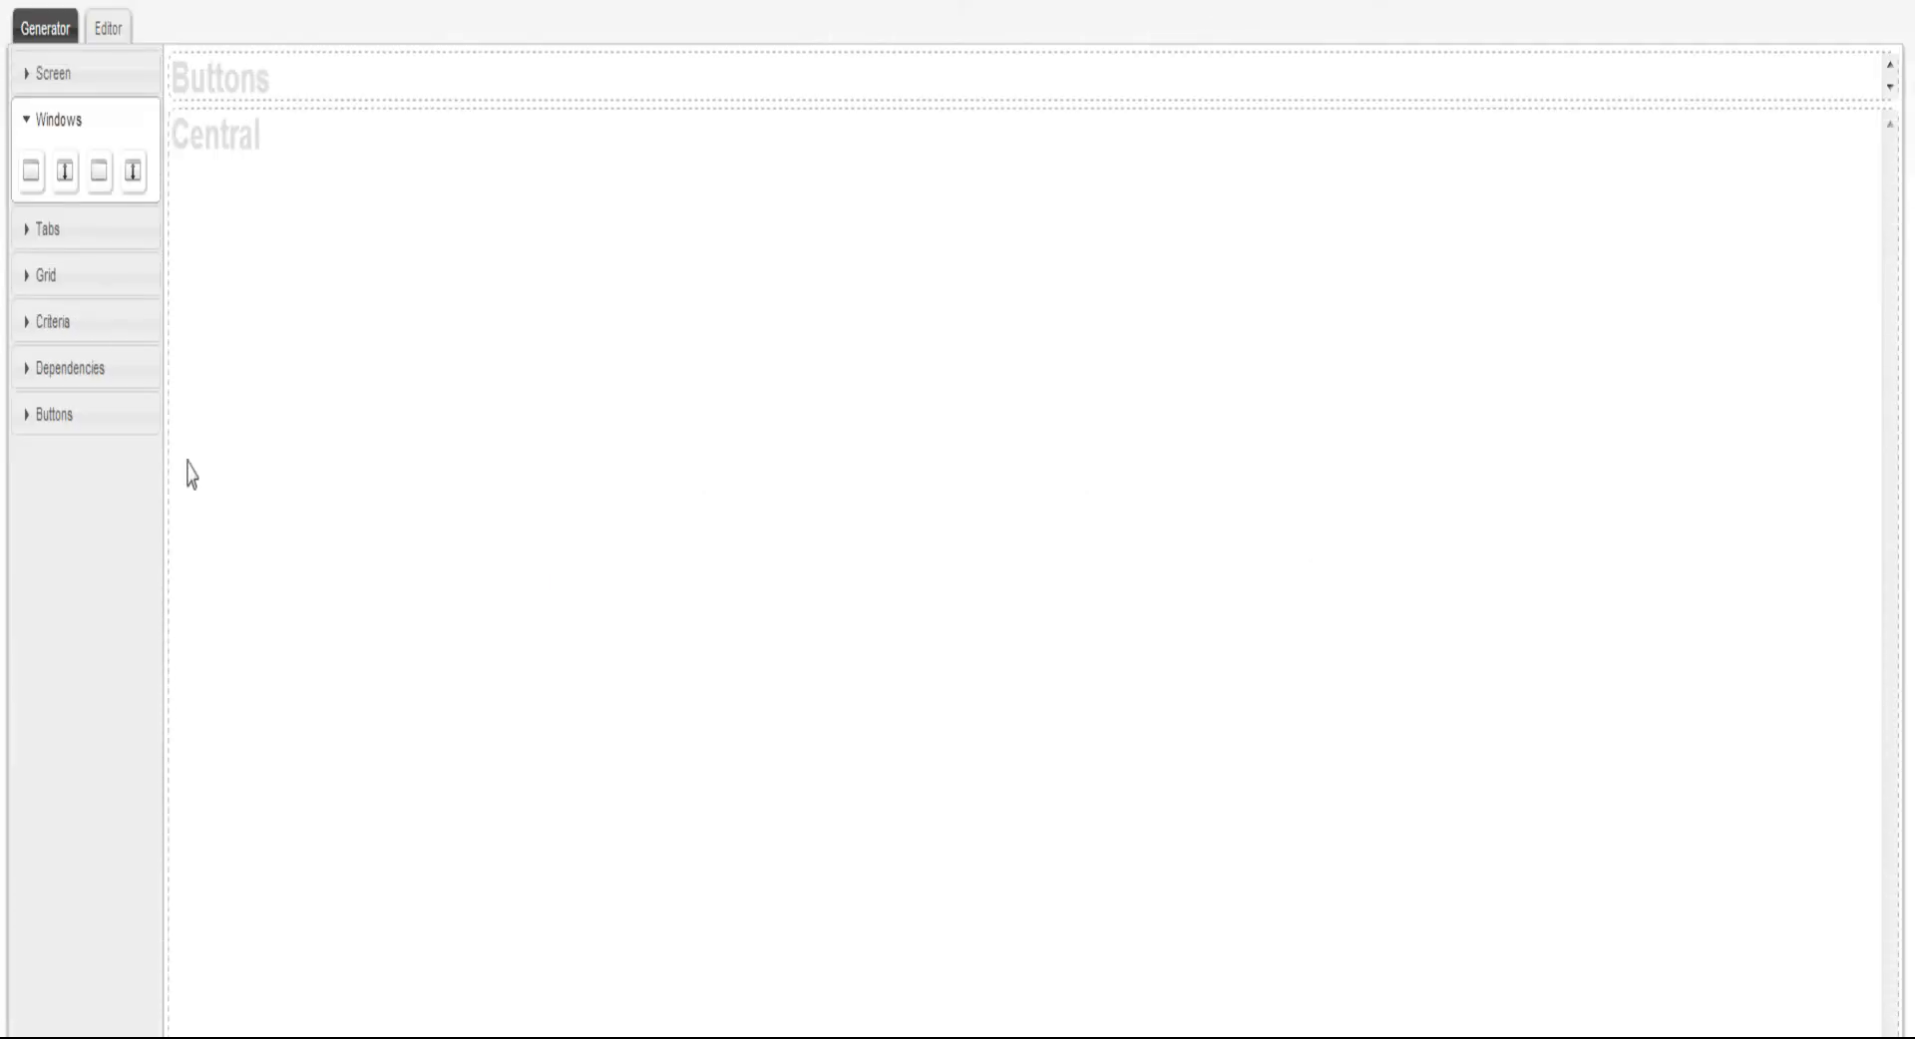
Place a static window with buttons in the Central zone and add a container inside it
drag(31, 172, 335, 325)
click(45, 72)
drag(33, 149, 206, 214)
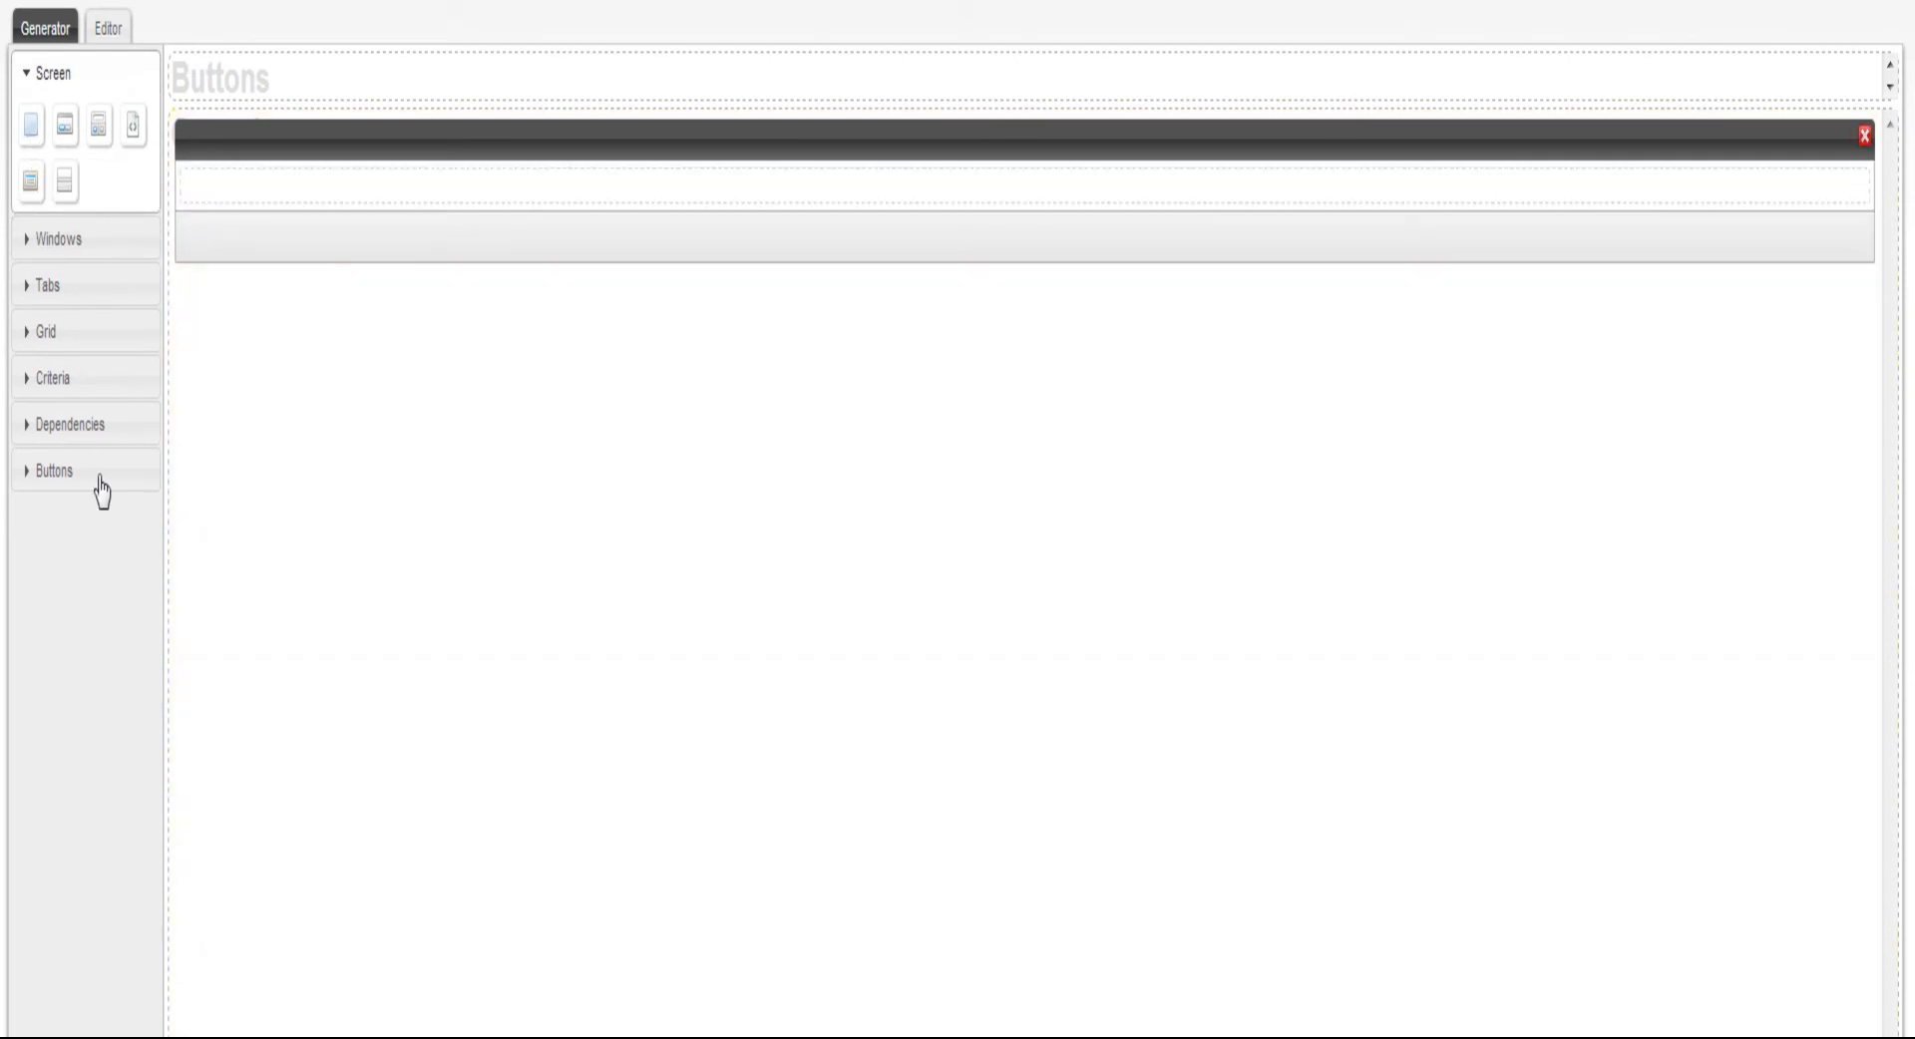
Add a text criterion and a suggest criterion side by side in the window's container
click(32, 383)
drag(34, 321, 222, 210)
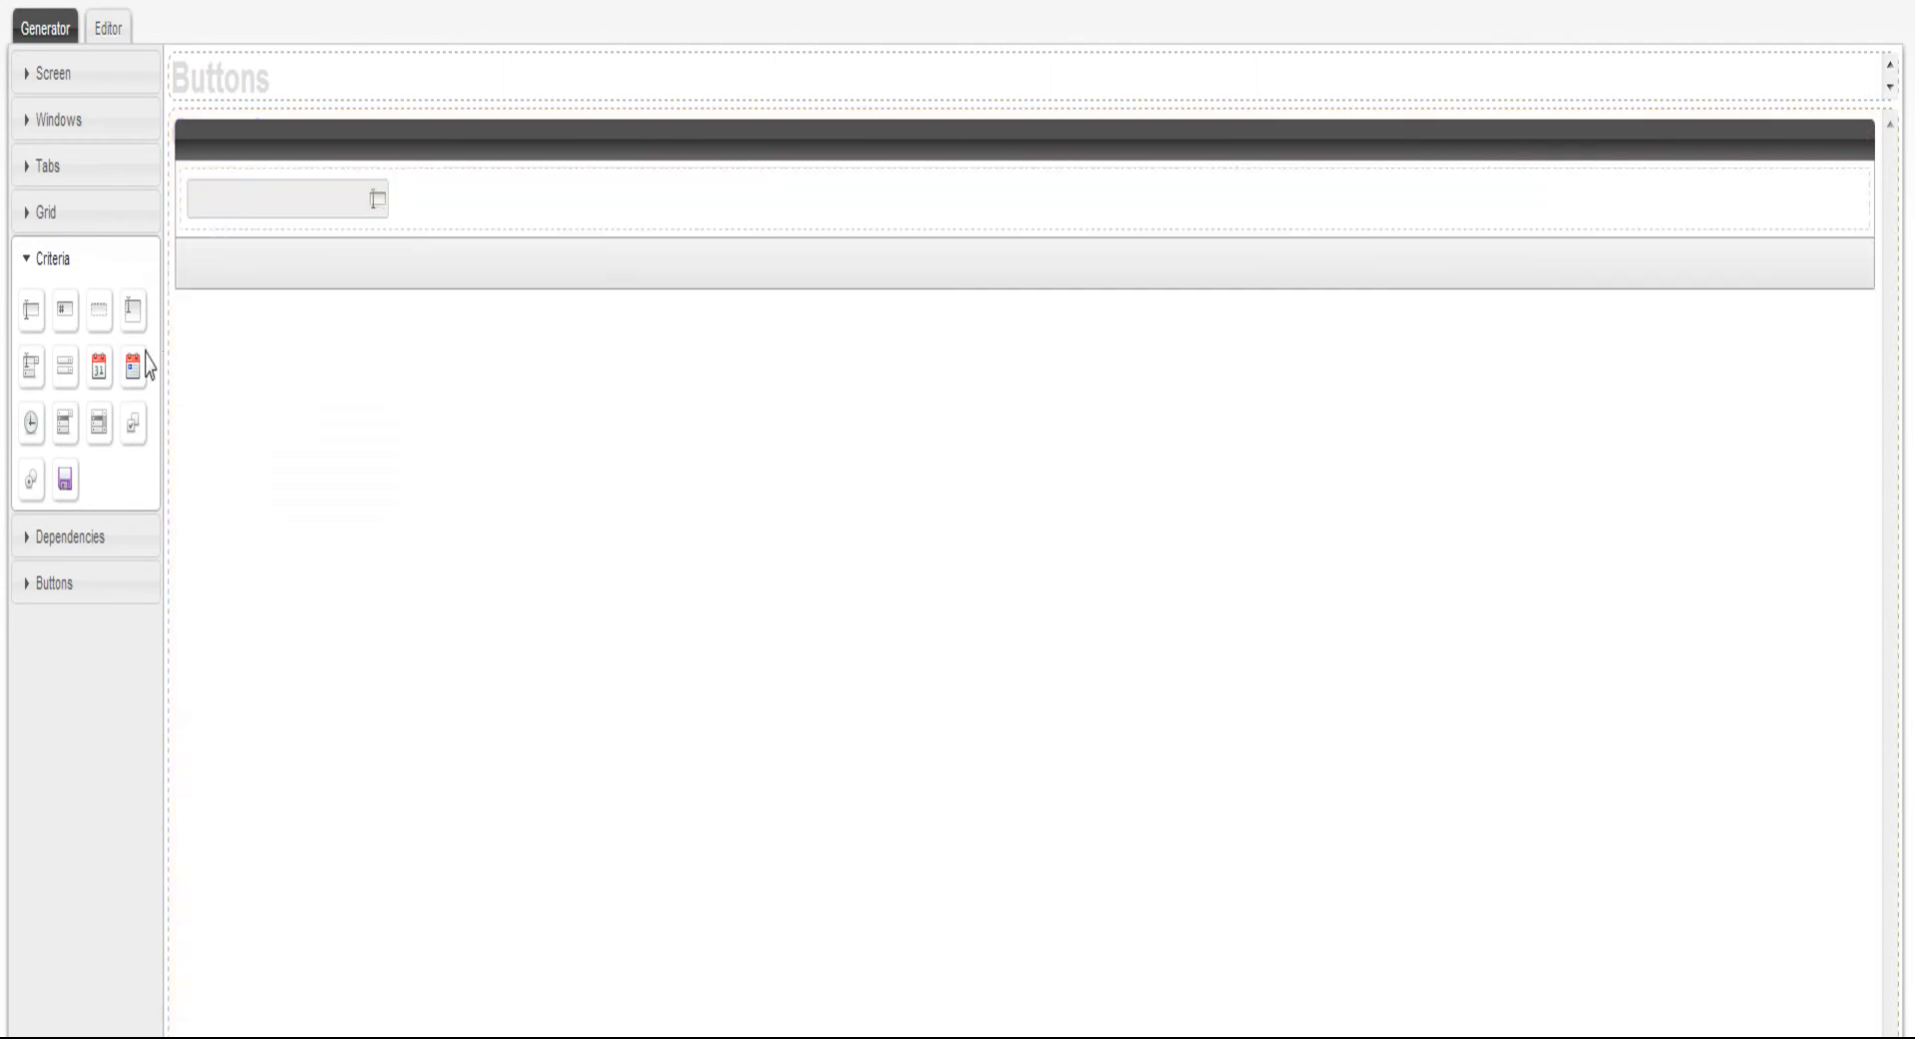
drag(32, 371, 437, 237)
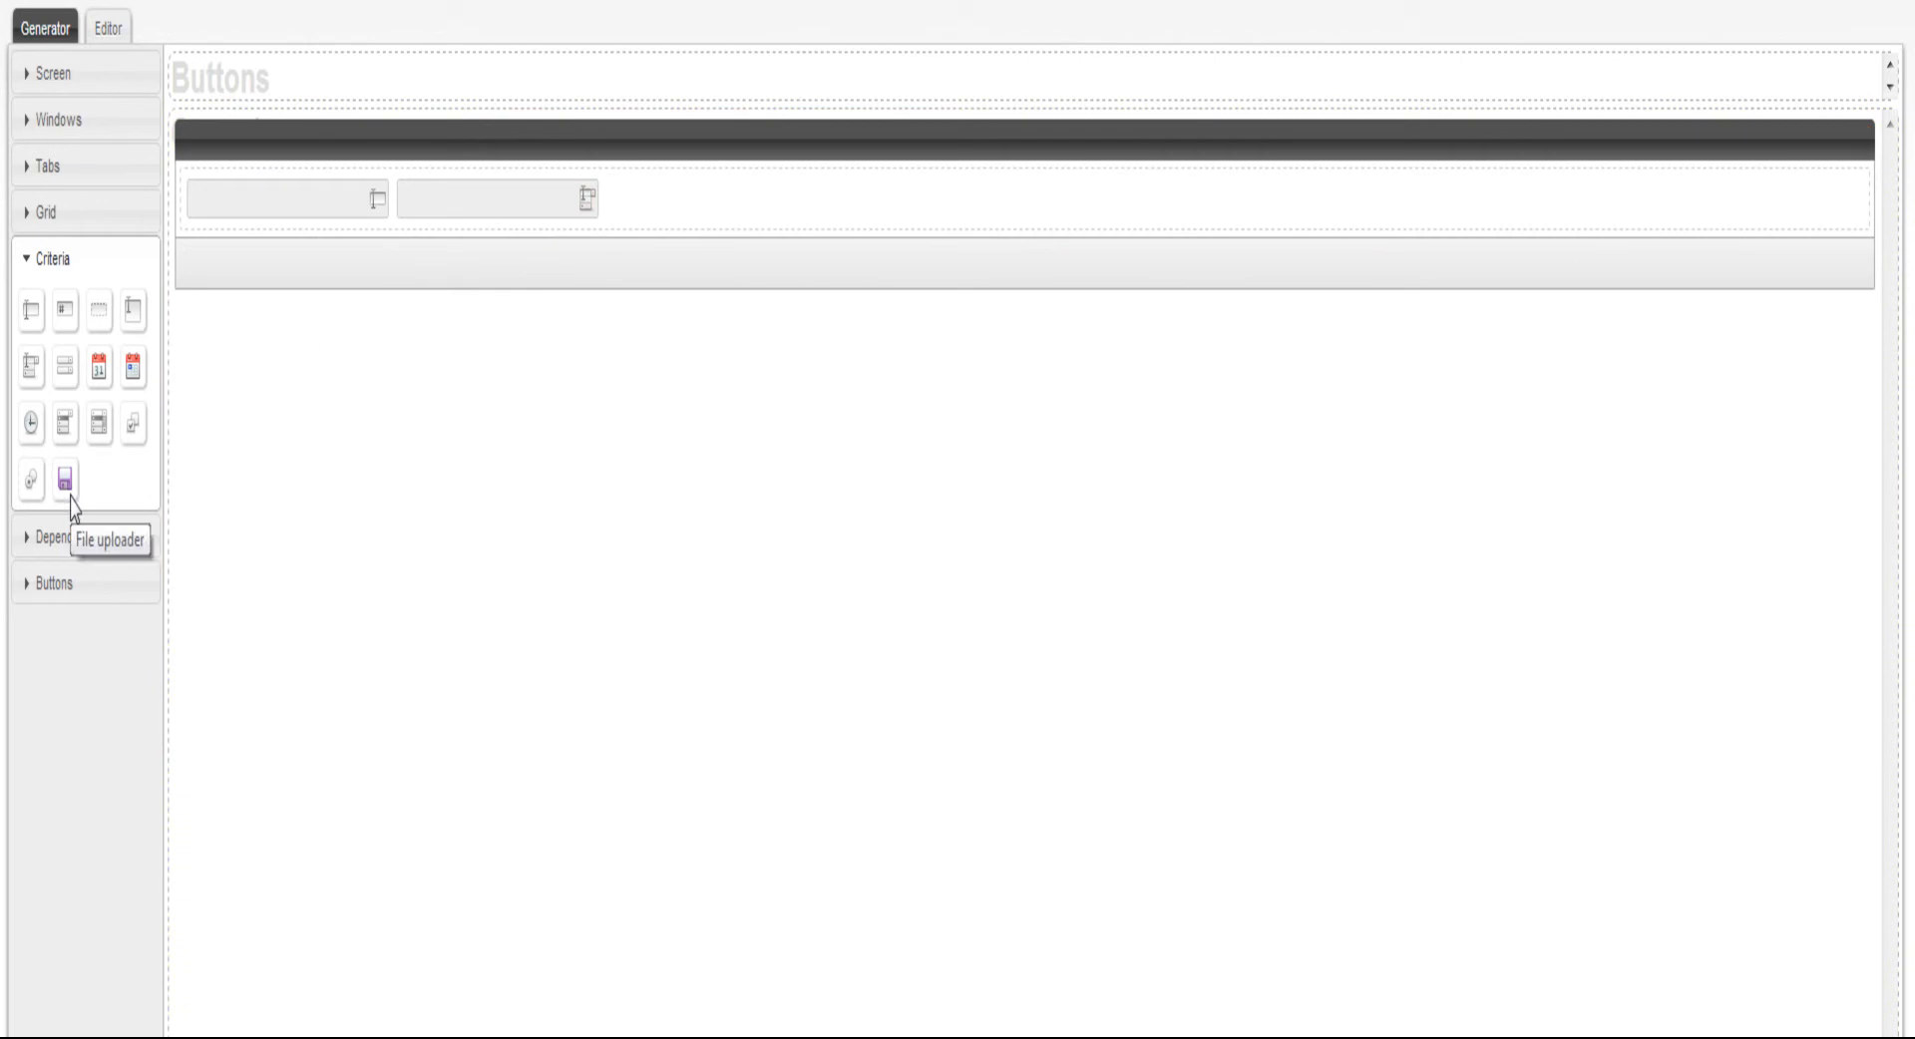
Add a second container below the first in the window and place a dropdown list and a calendar criterion in it
click(56, 75)
drag(31, 126, 225, 267)
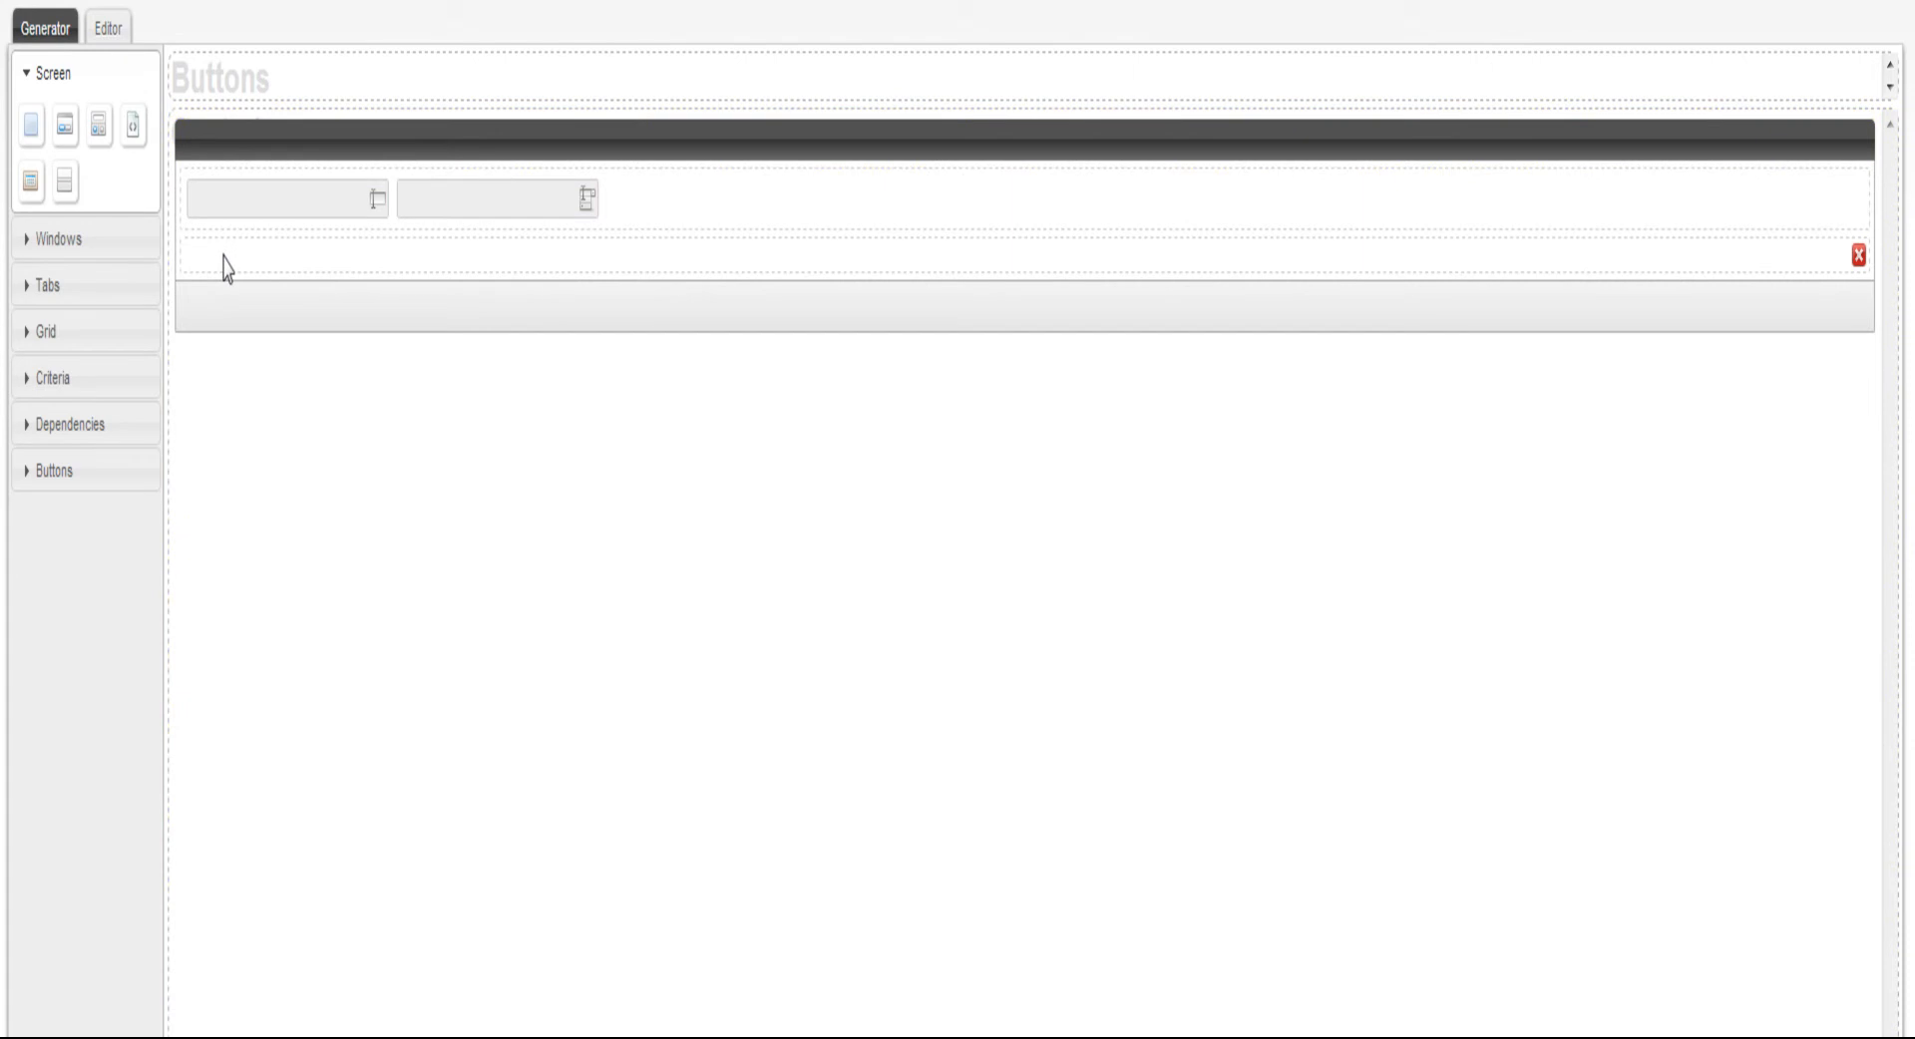
click(44, 377)
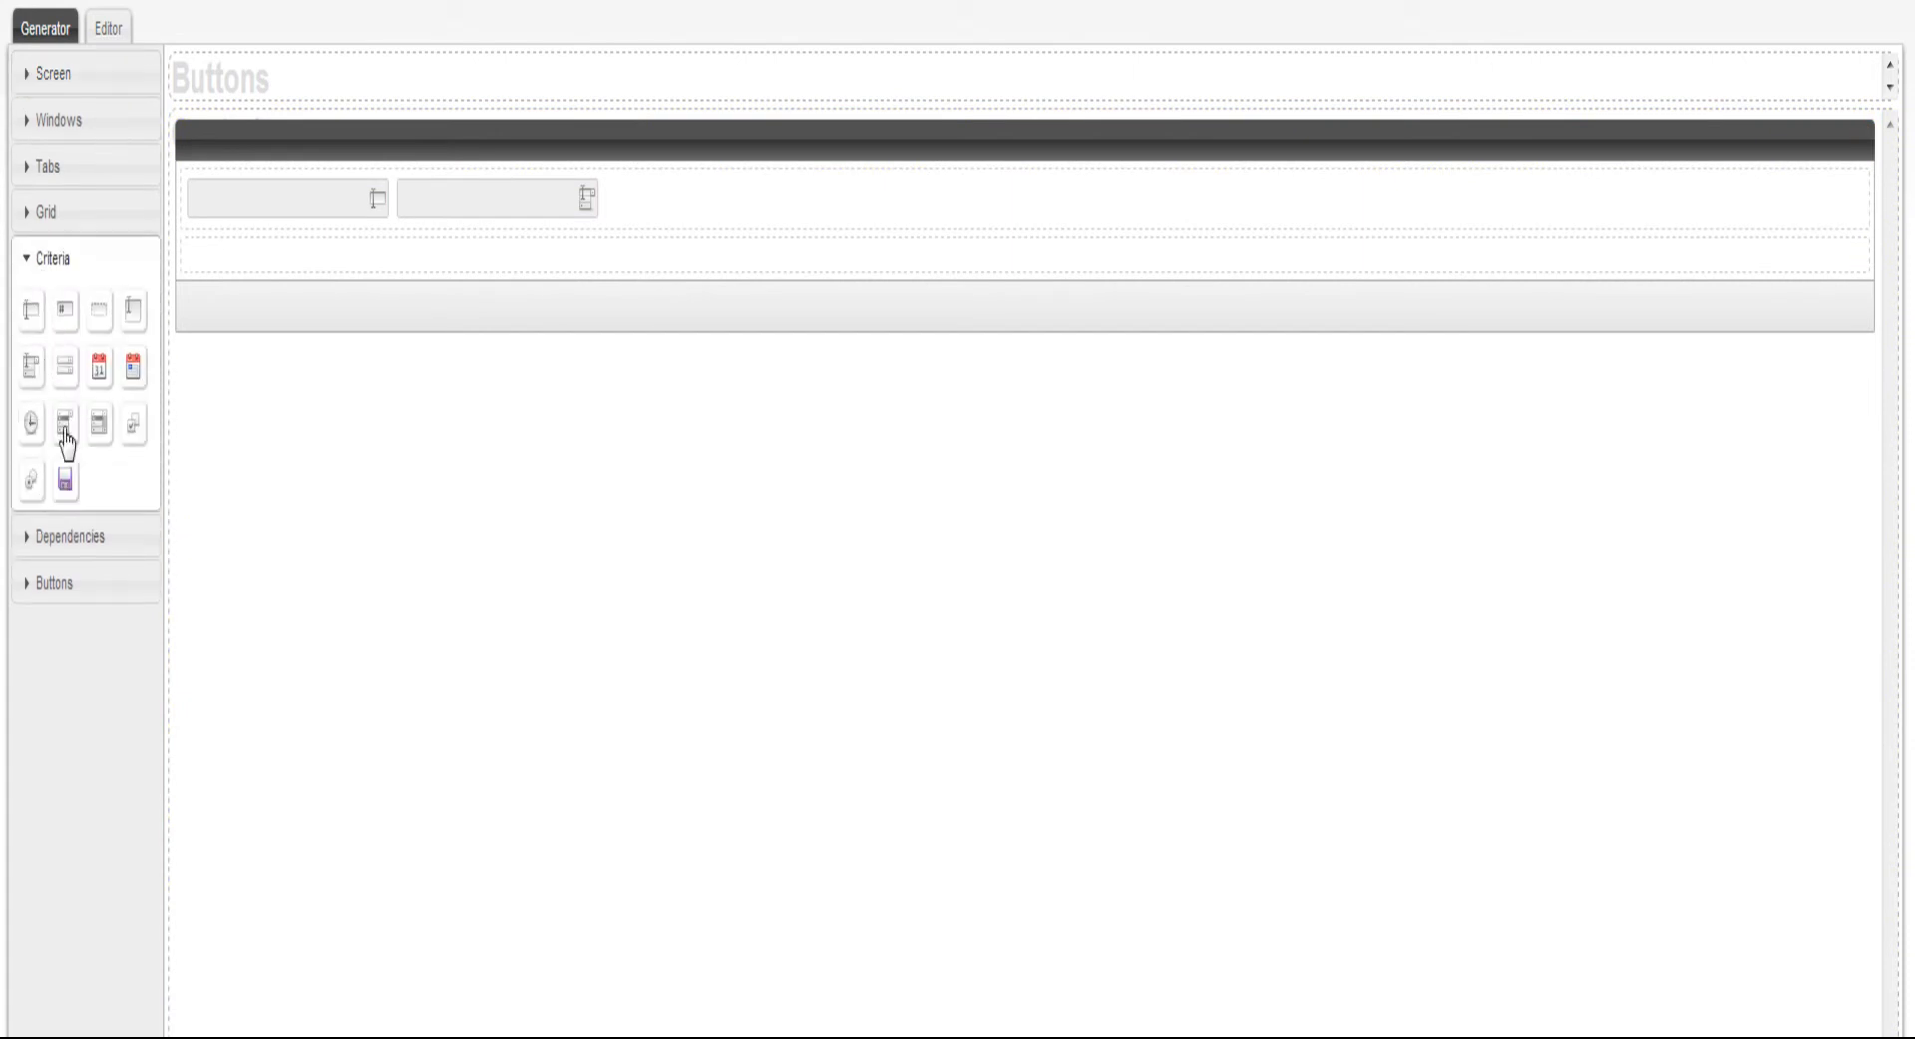
drag(65, 439, 243, 279)
drag(100, 374, 450, 303)
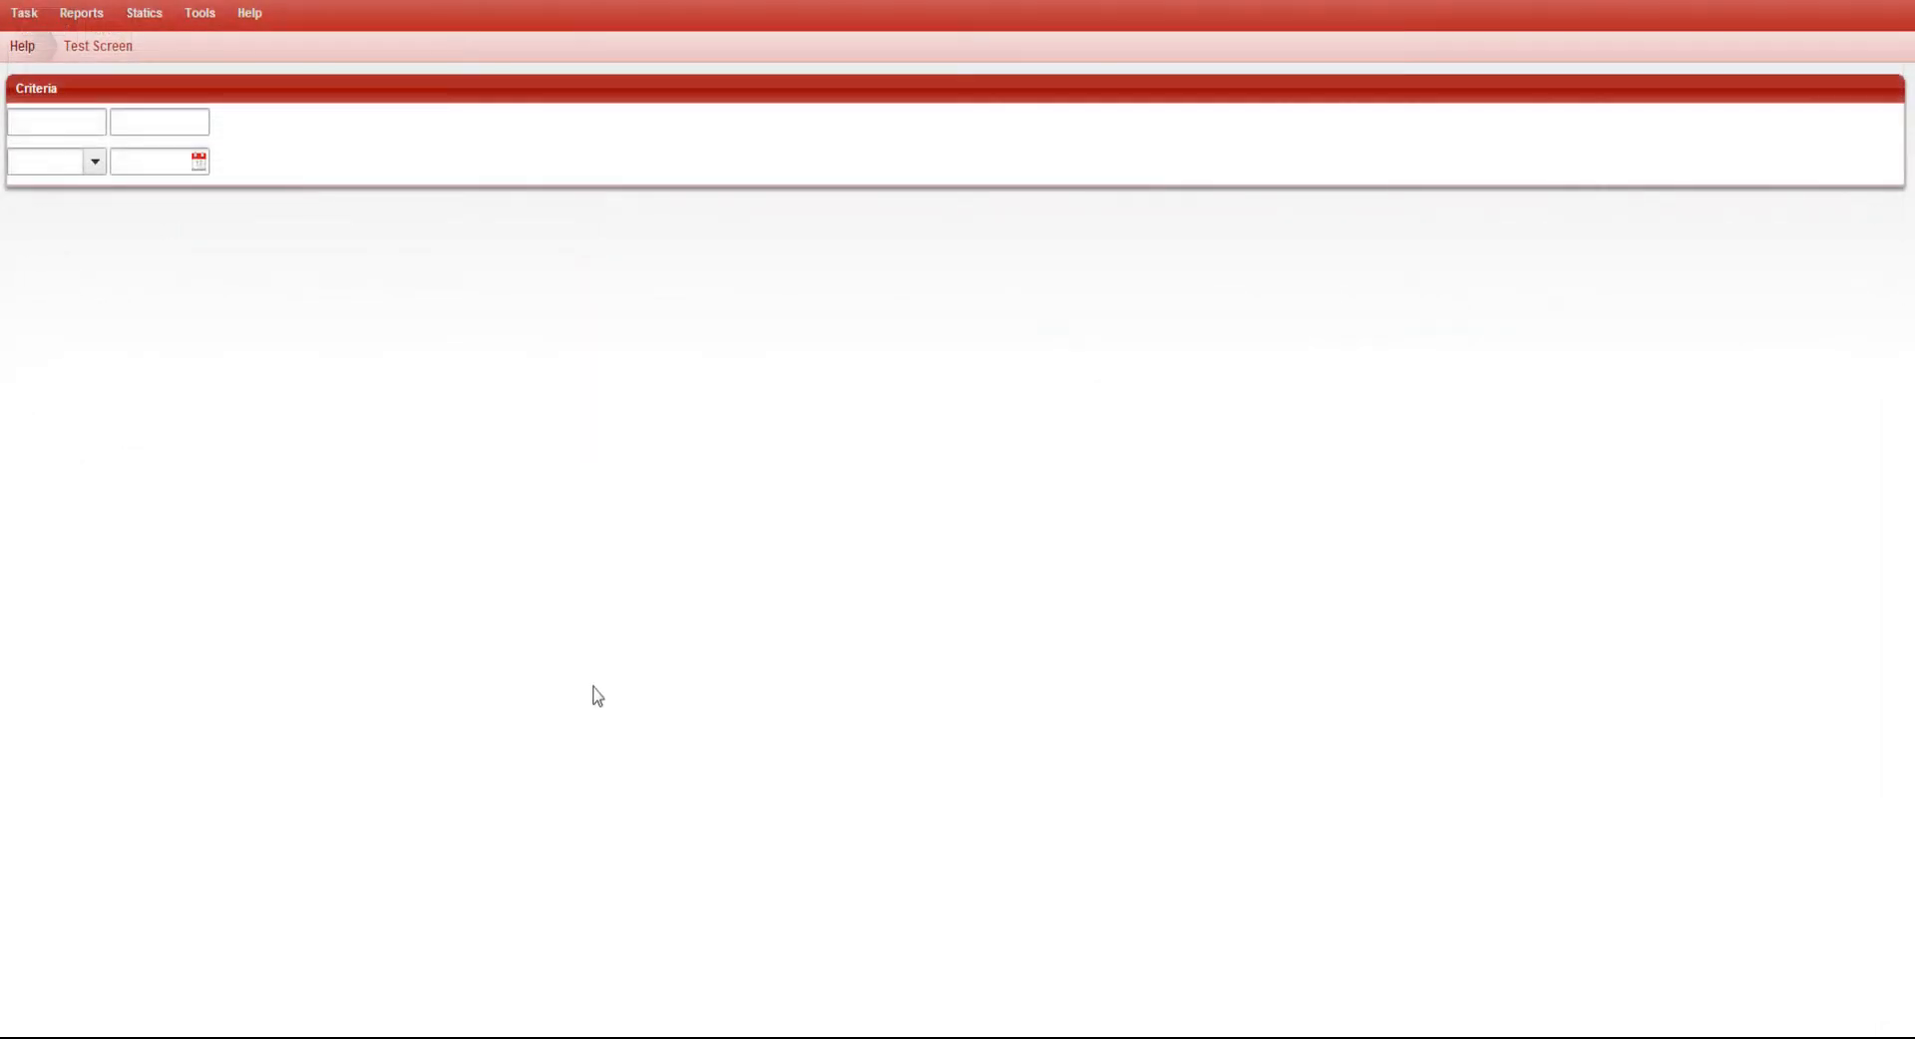
Test the criteria on the generated screen by entering abcd in the text field, opening the dropdown list and browsing months in the calendar
click(77, 131)
text(abcd)
click(91, 161)
click(199, 161)
click(126, 194)
click(125, 193)
click(125, 193)
click(287, 196)
click(288, 195)
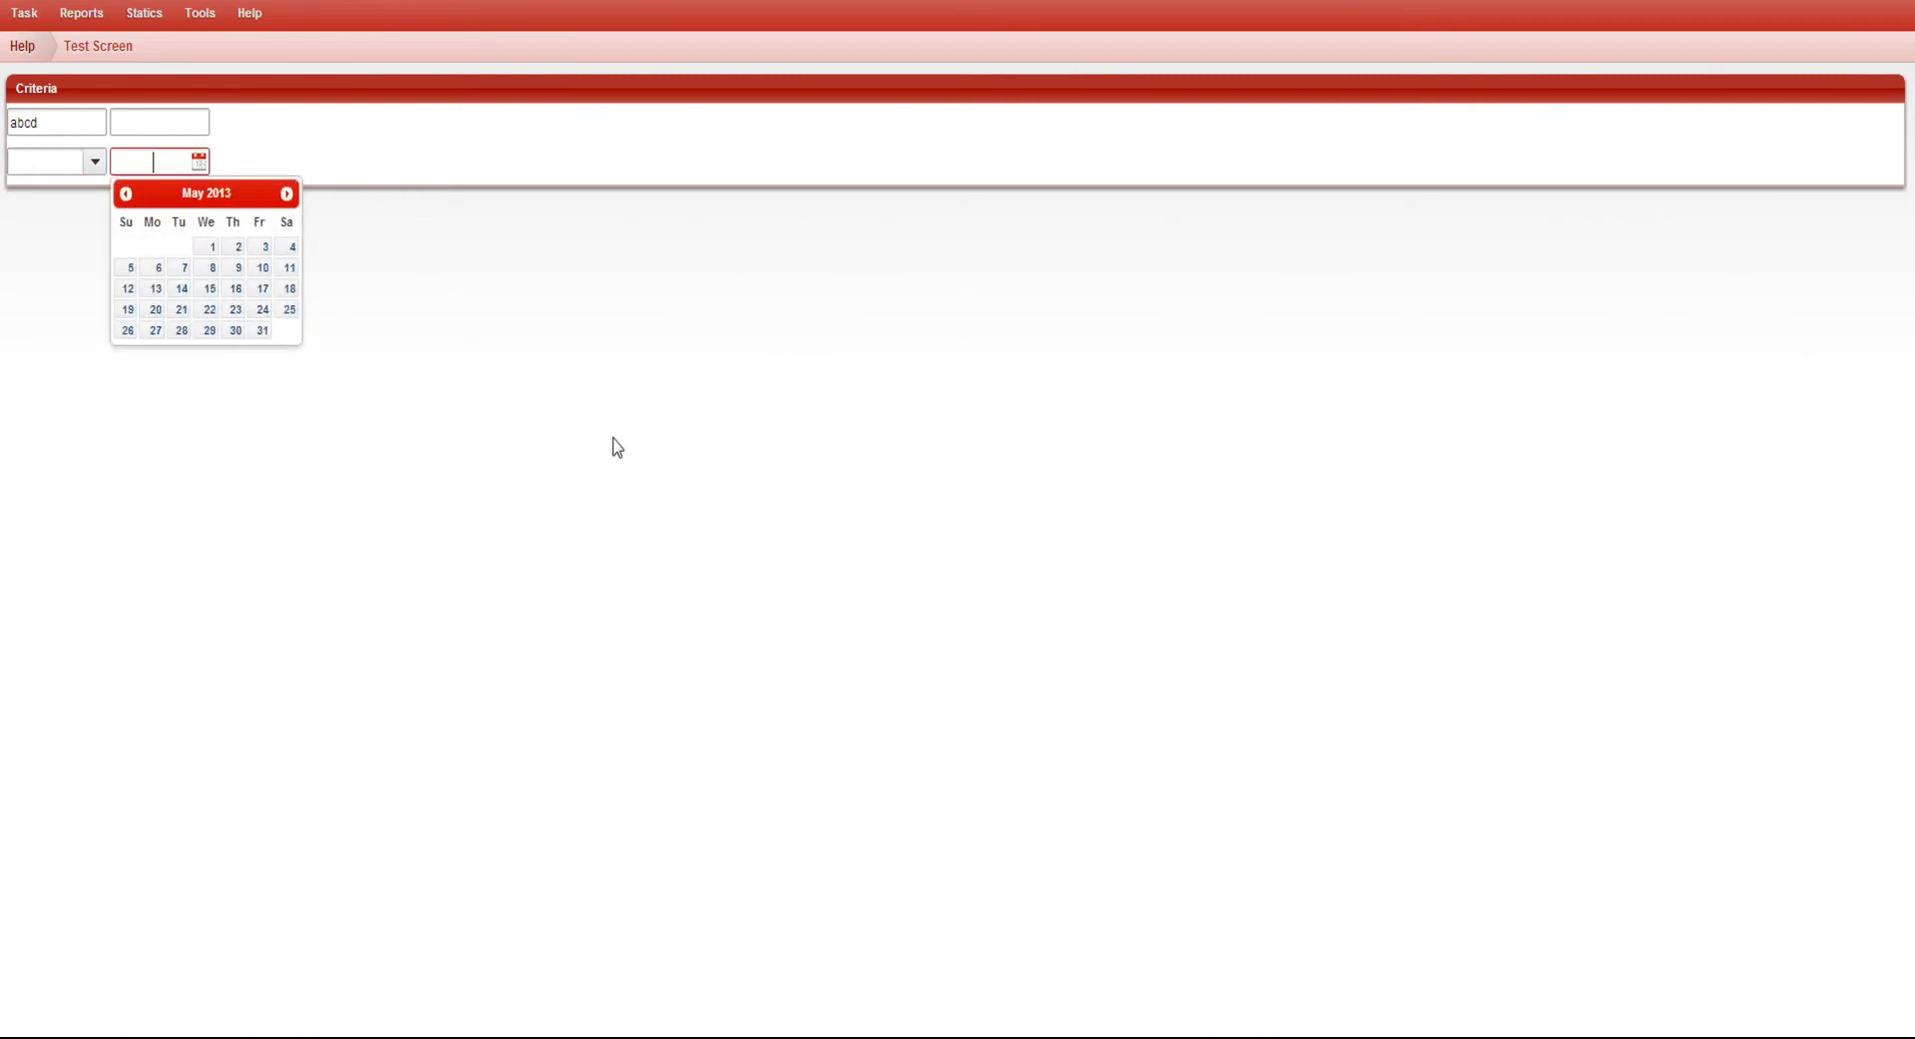
click(611, 445)
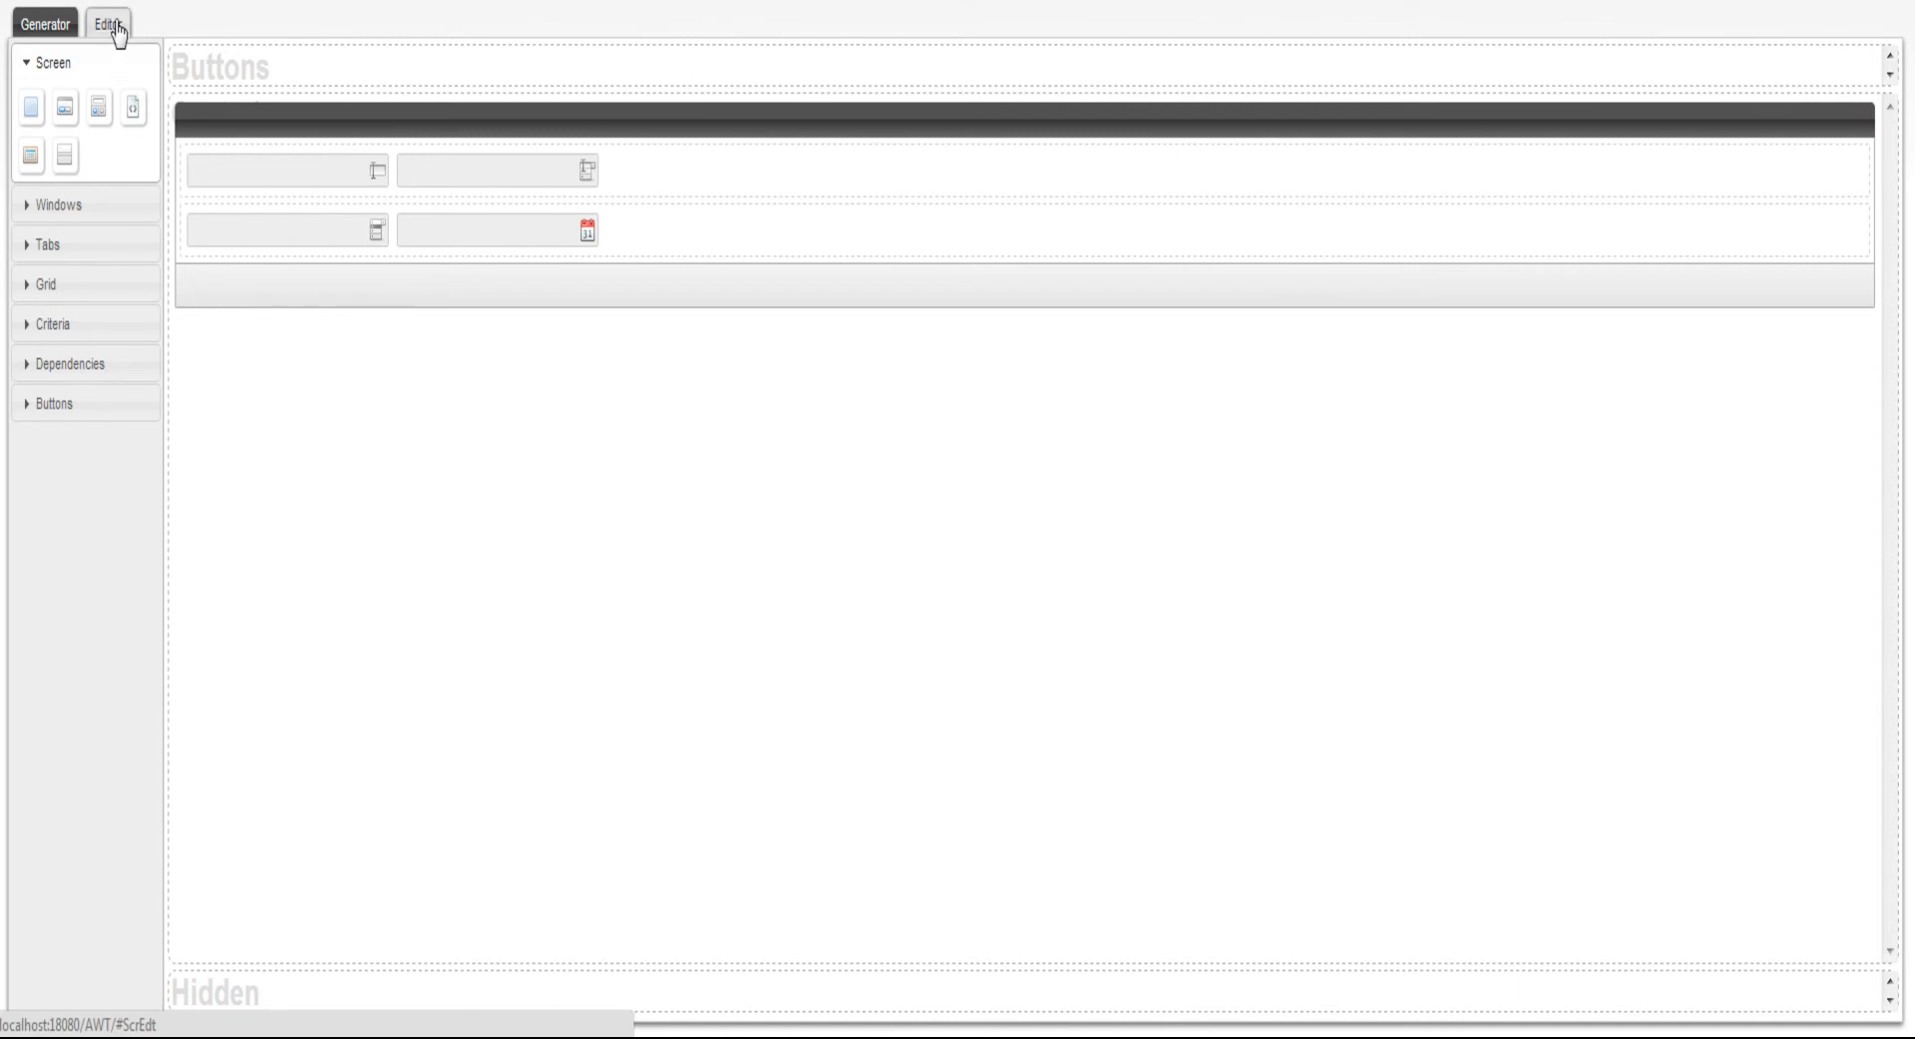
Set the text criterion's literal to Task (PARAMETER_TASK) in its attributes
click(112, 24)
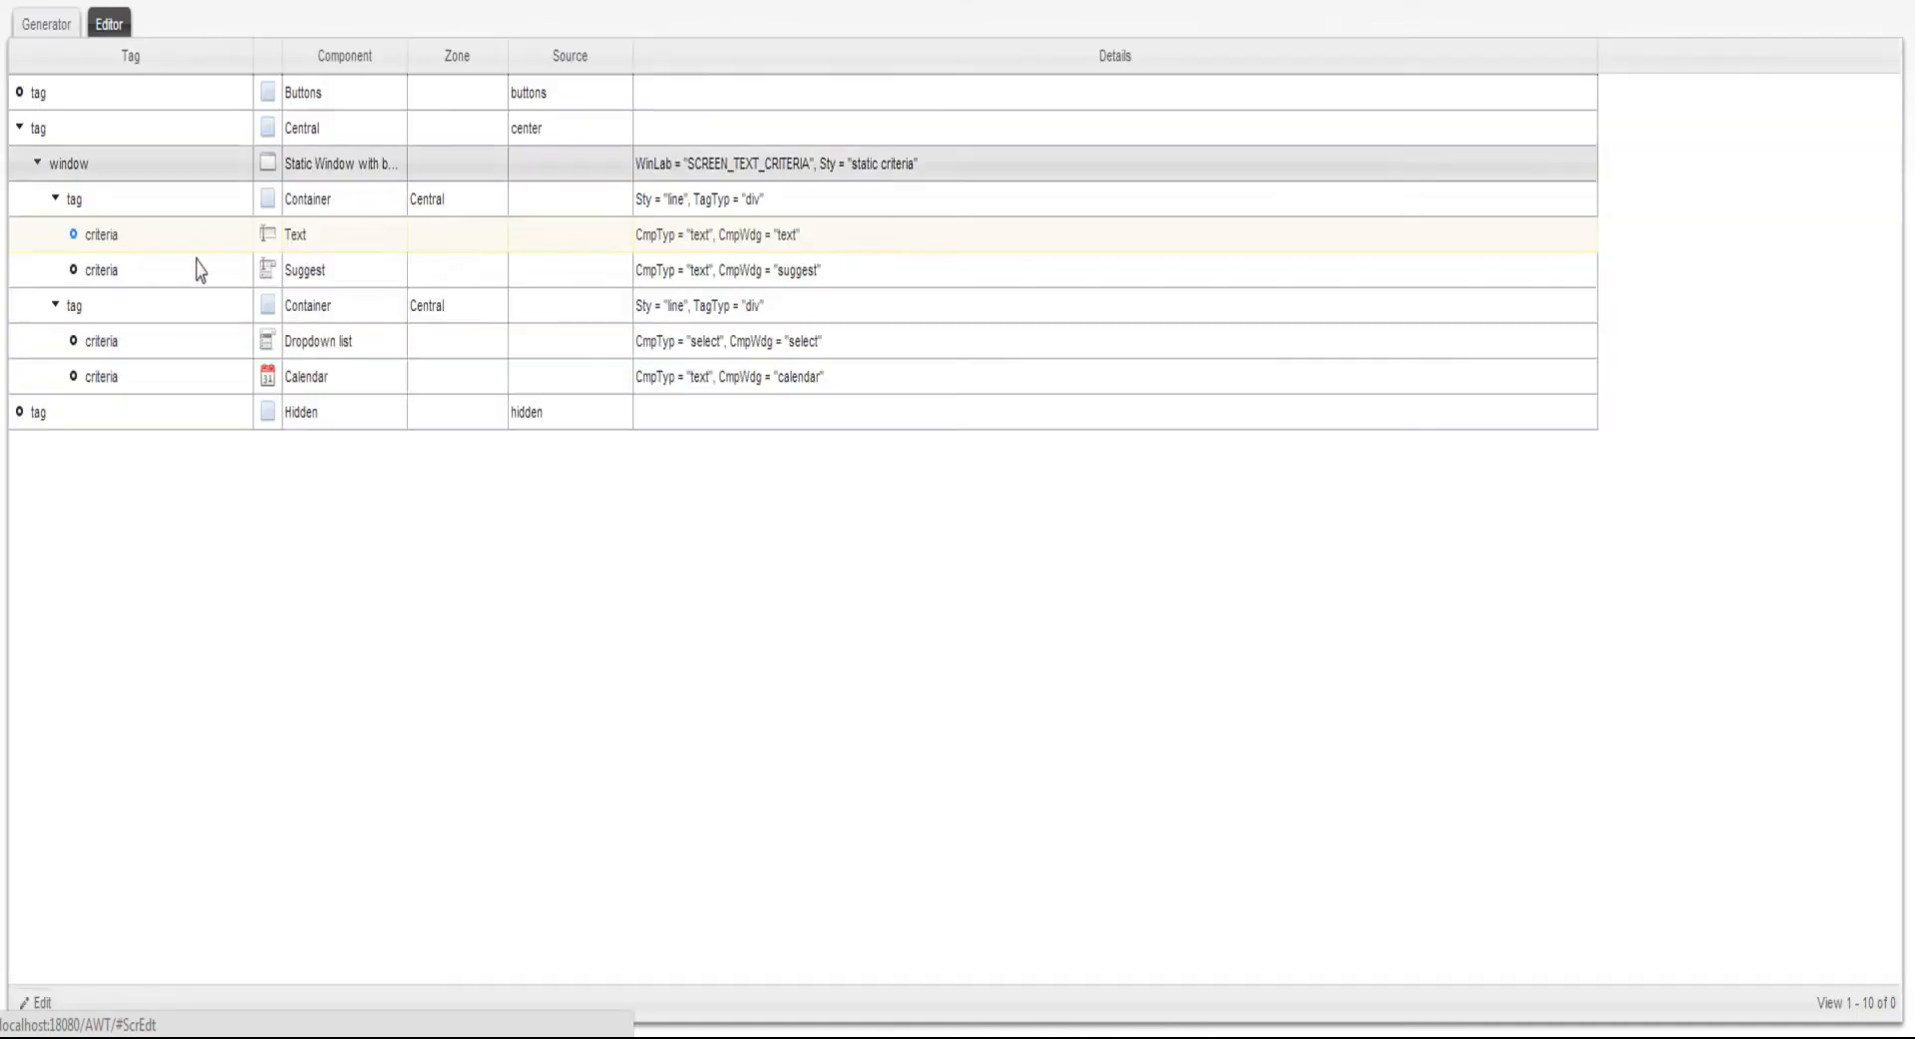
click(40, 1002)
click(765, 261)
text(task)
click(804, 291)
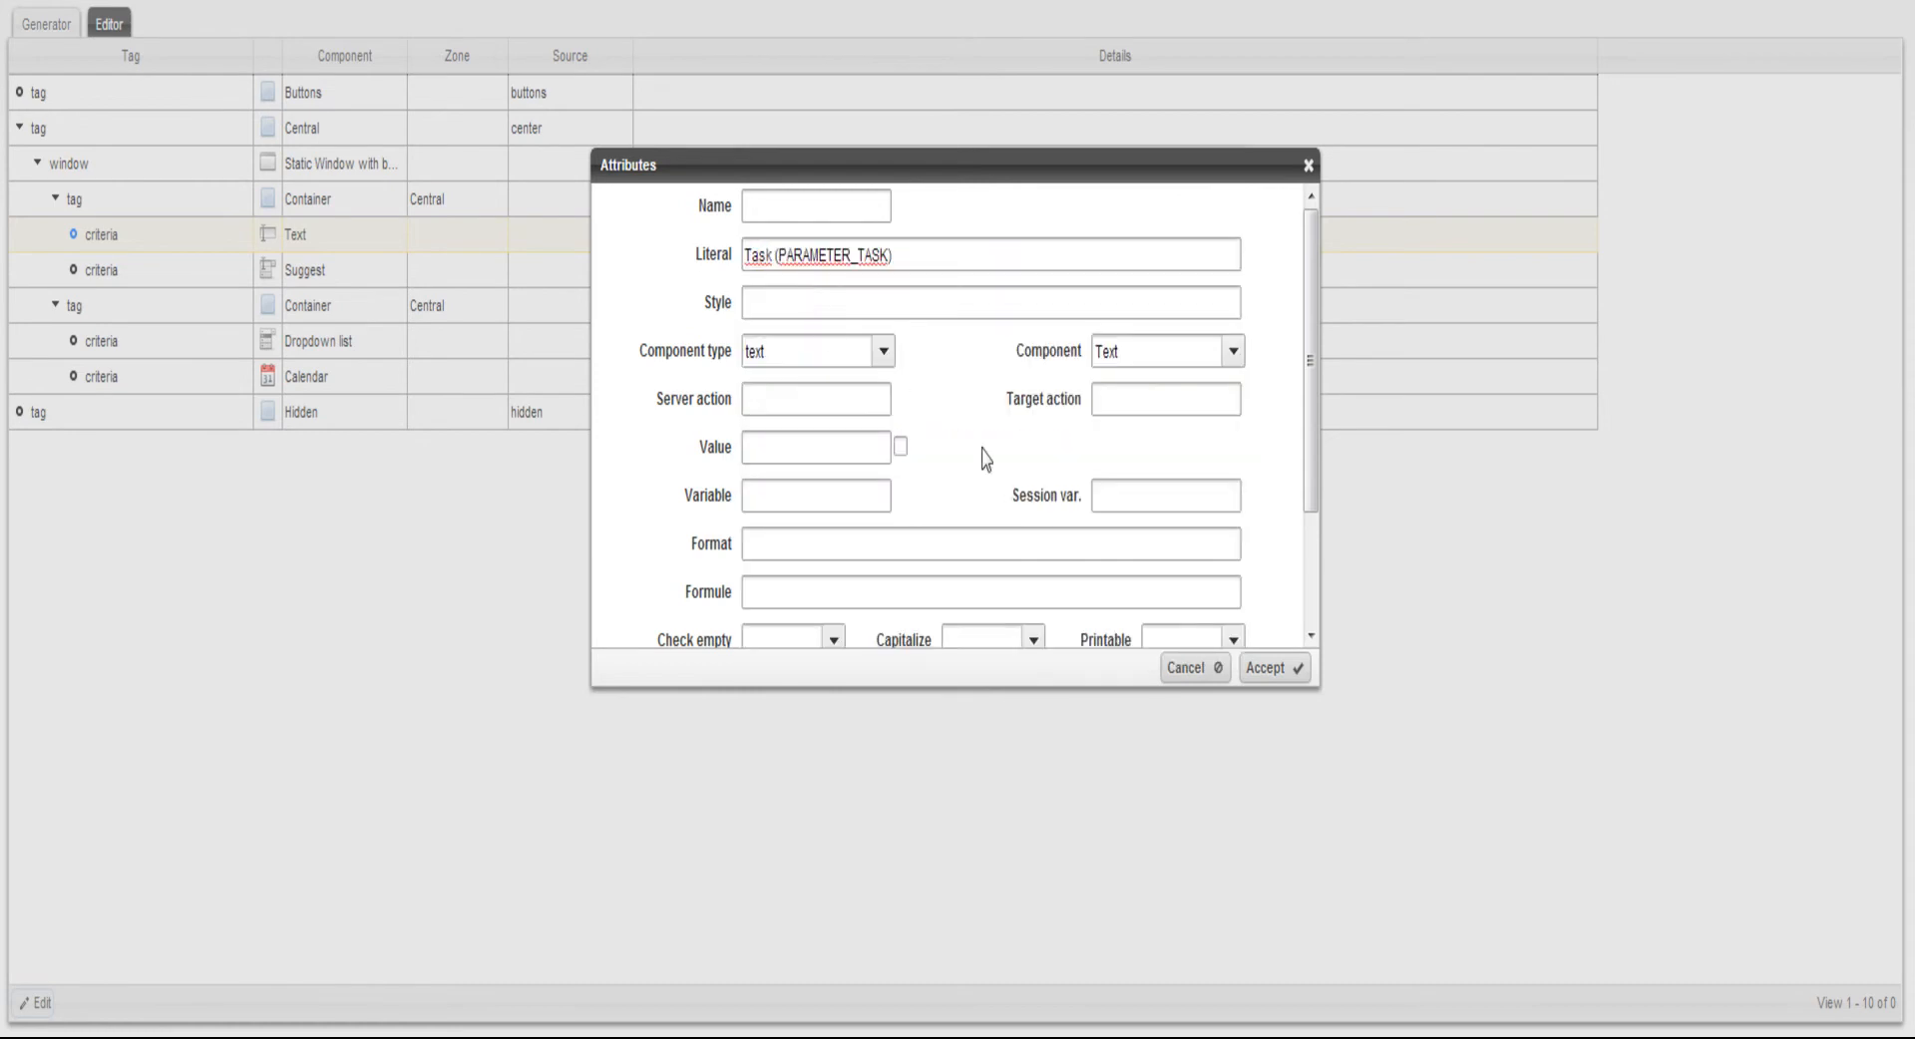
click(1270, 669)
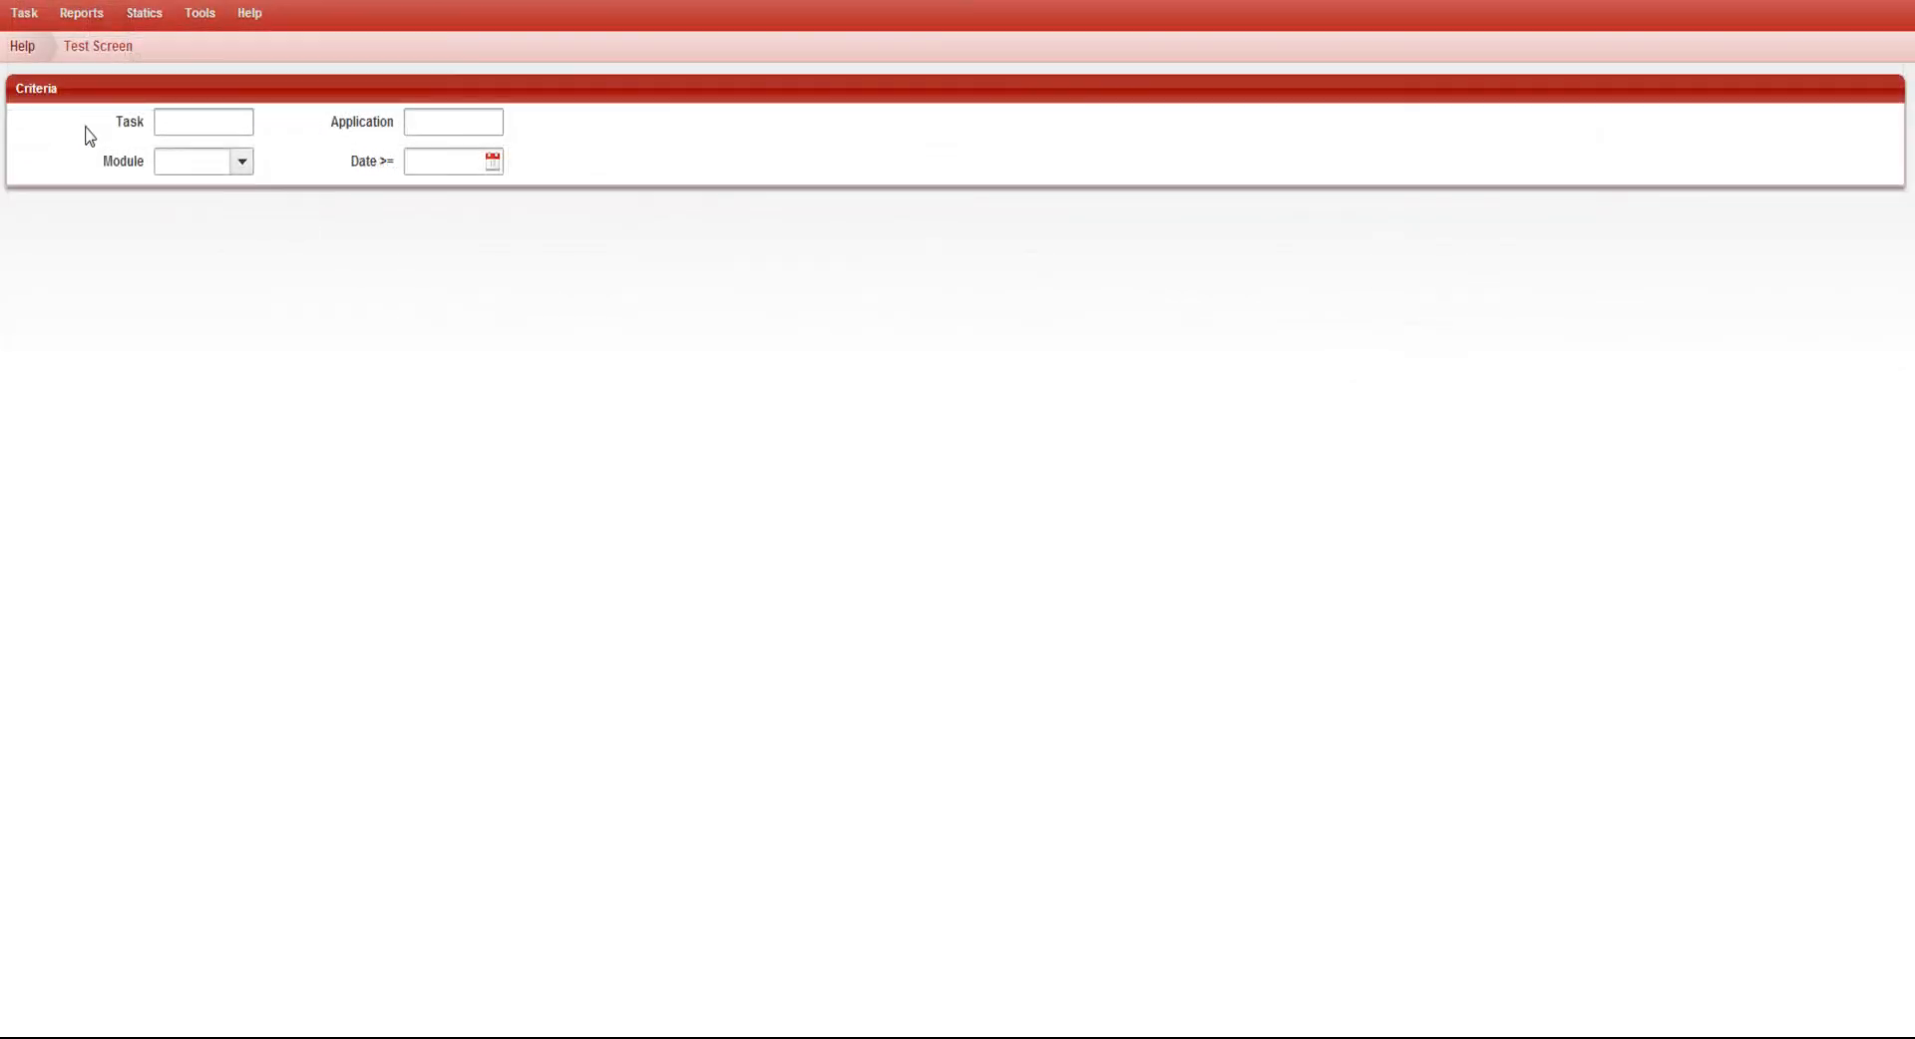
click(315, 118)
drag(319, 121, 379, 119)
click(367, 148)
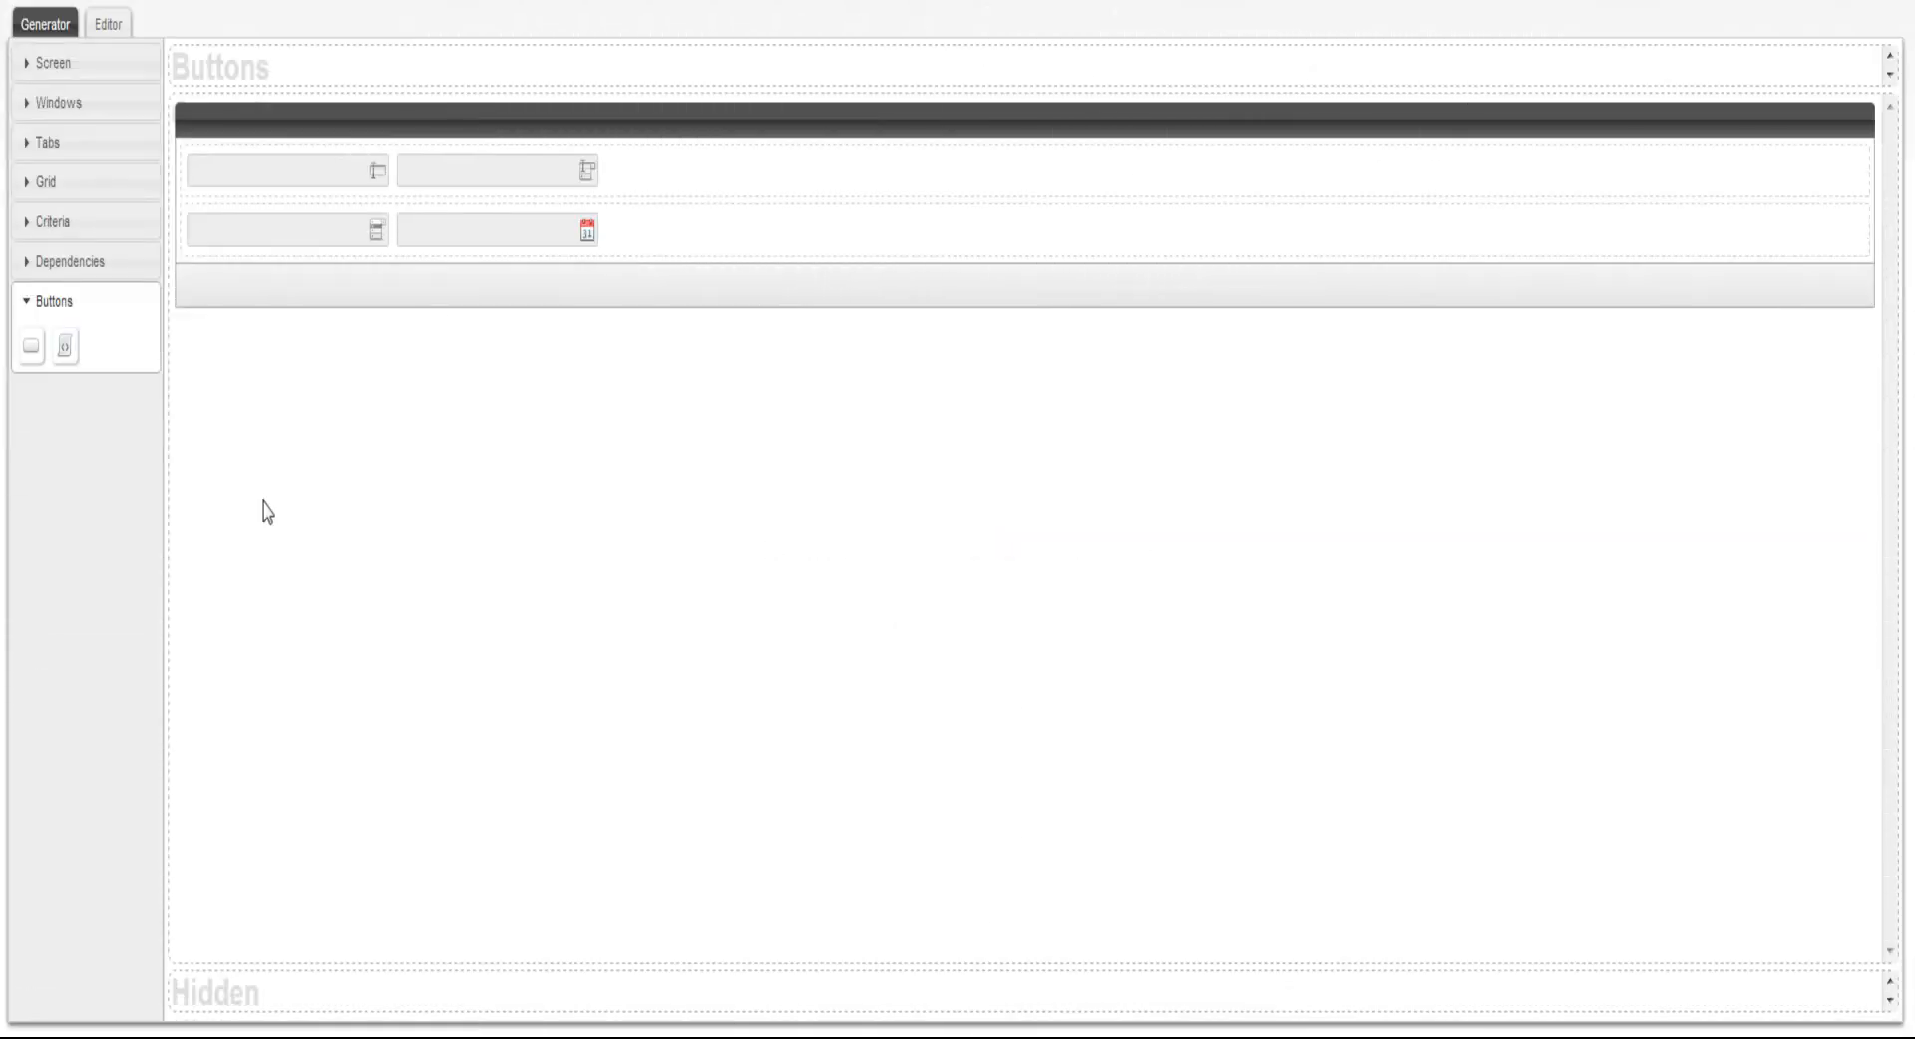
Add two buttons to the button bar of the criteria window
drag(31, 351, 1763, 304)
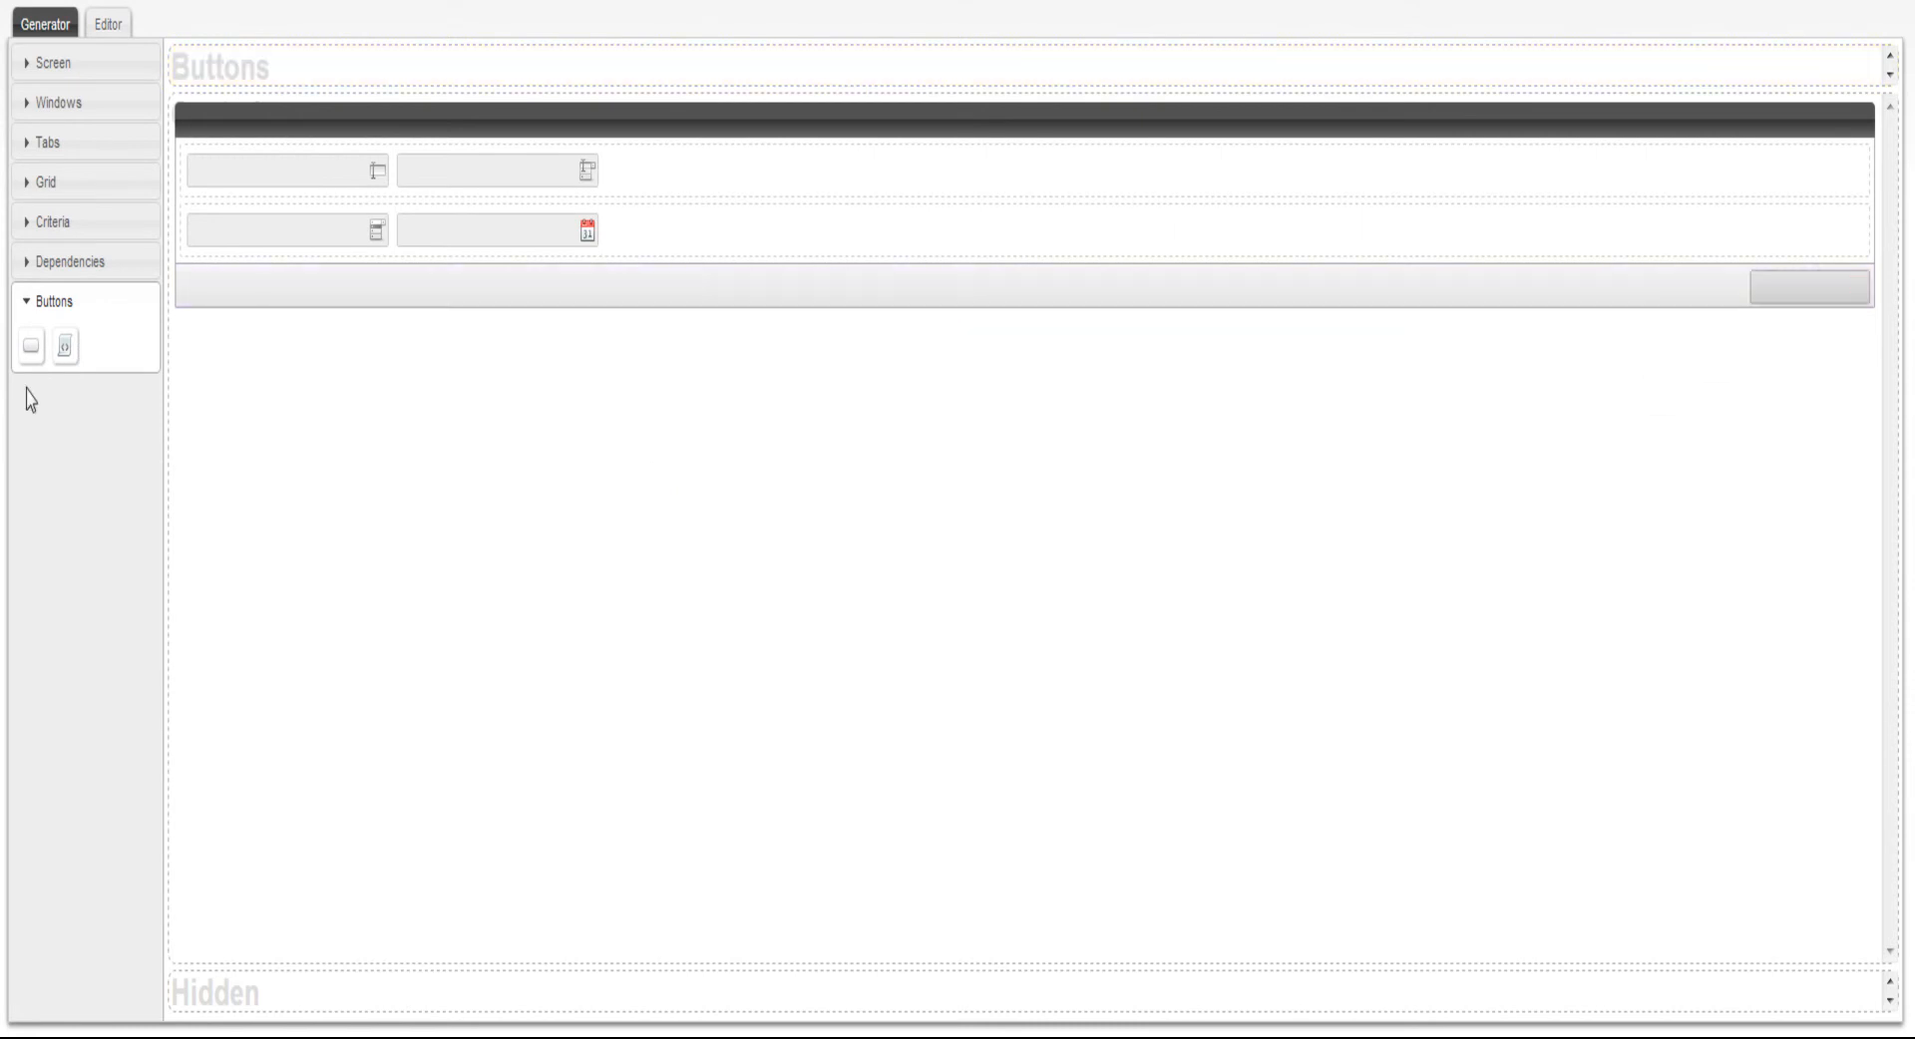
drag(33, 349, 1641, 316)
Set the first button's literal to Search (BUTTON_SEARCH) in its attributes
click(106, 8)
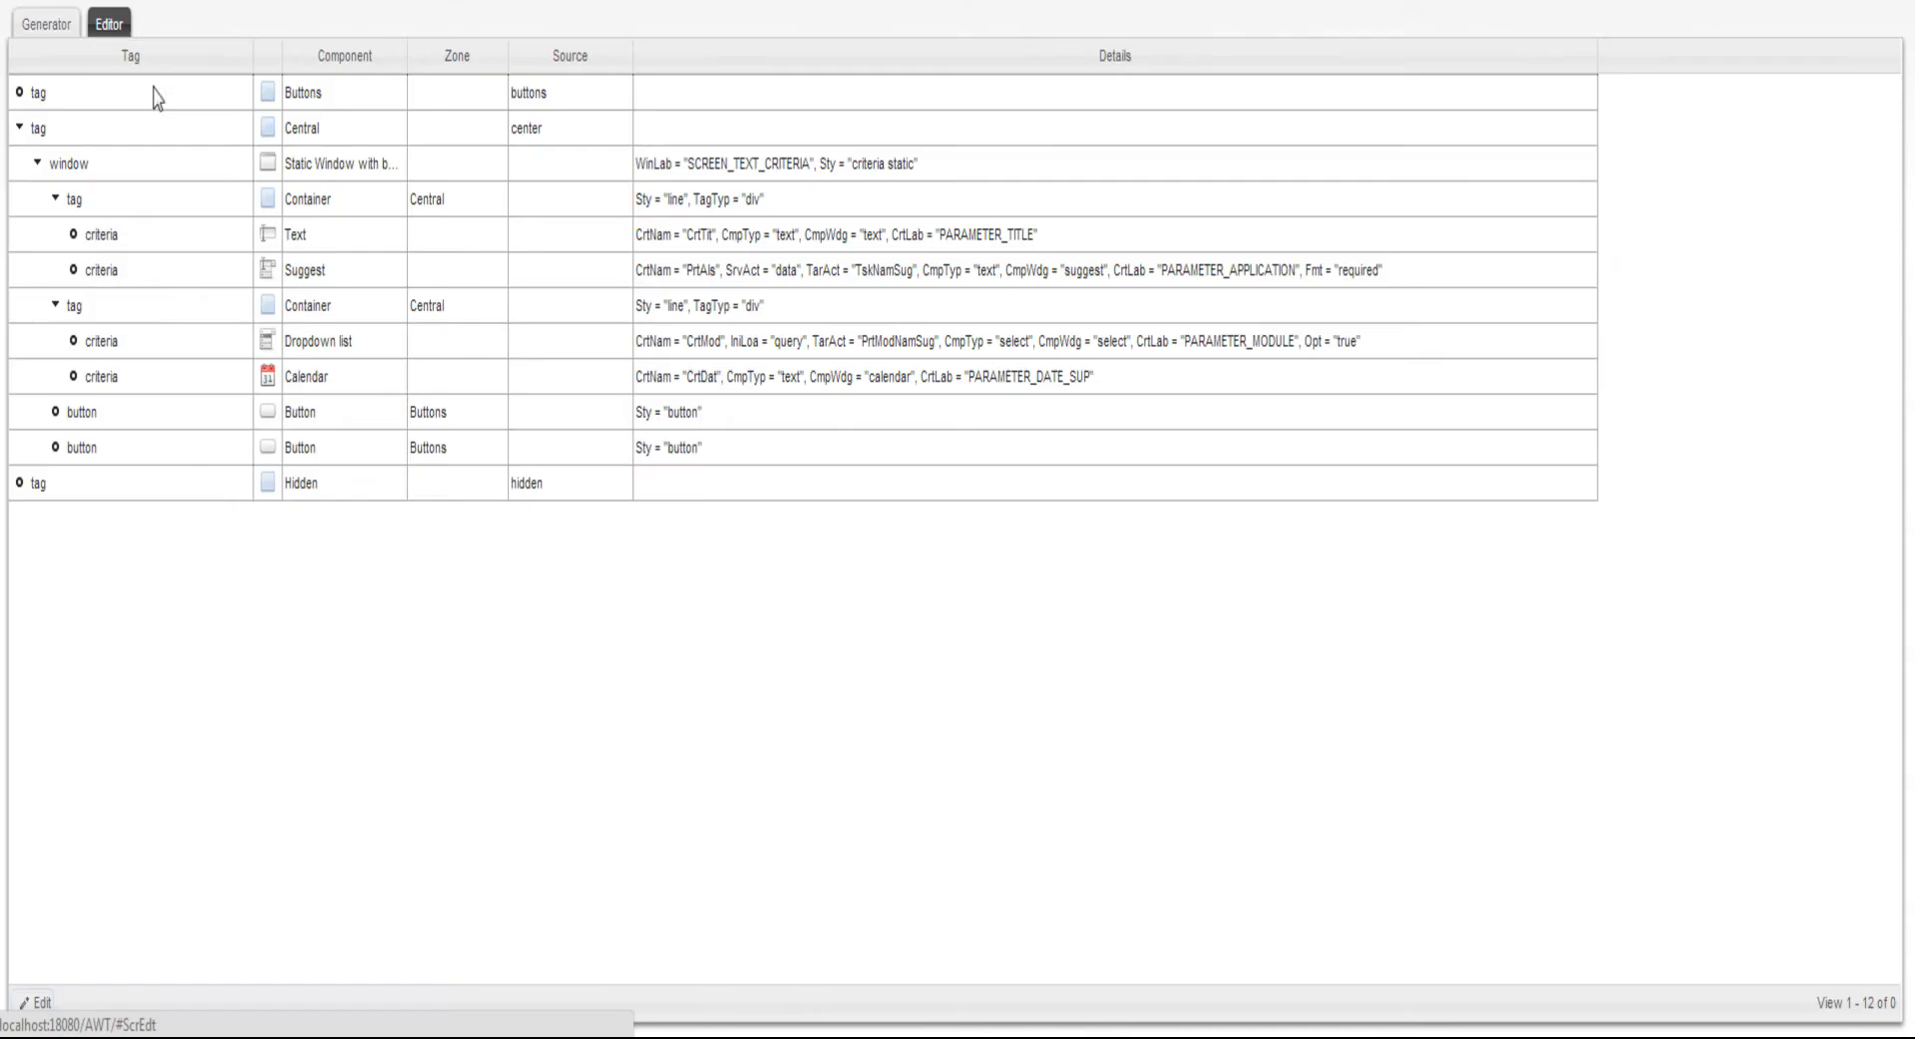
click(30, 1017)
click(800, 260)
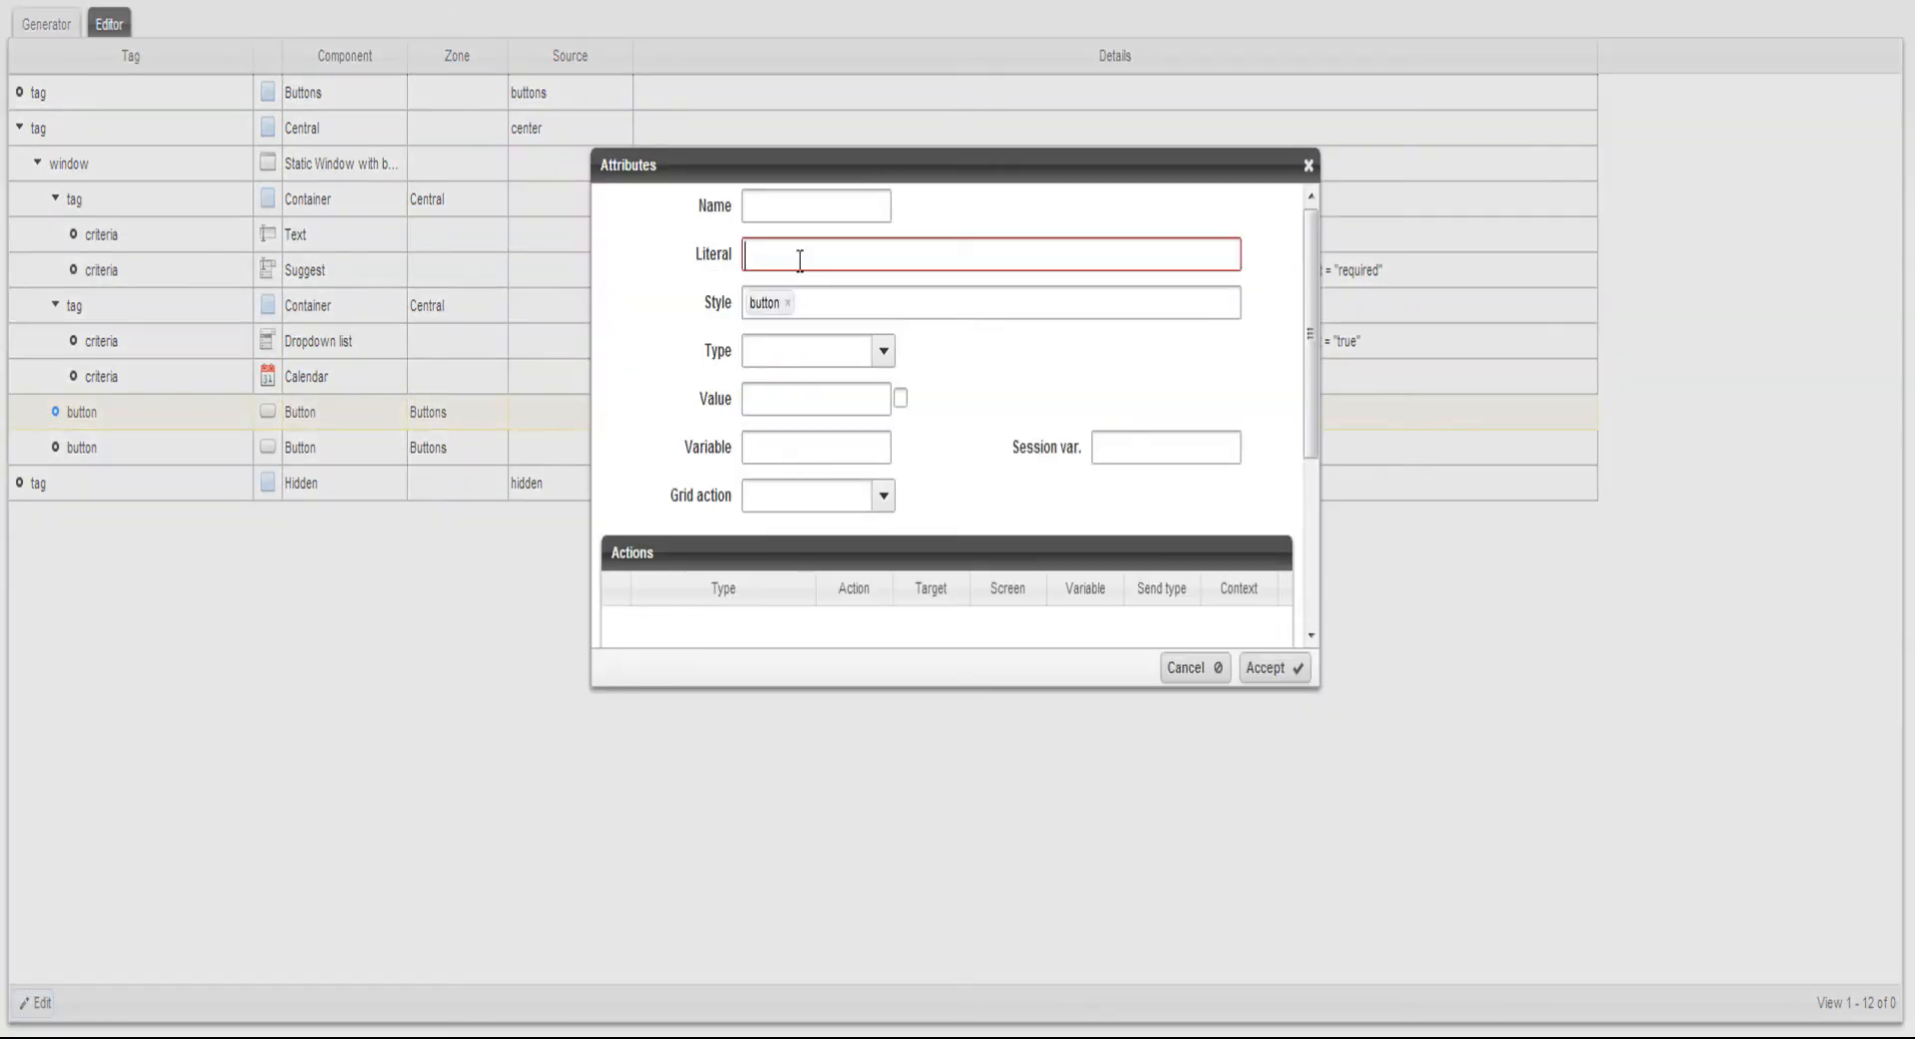
text(Sea)
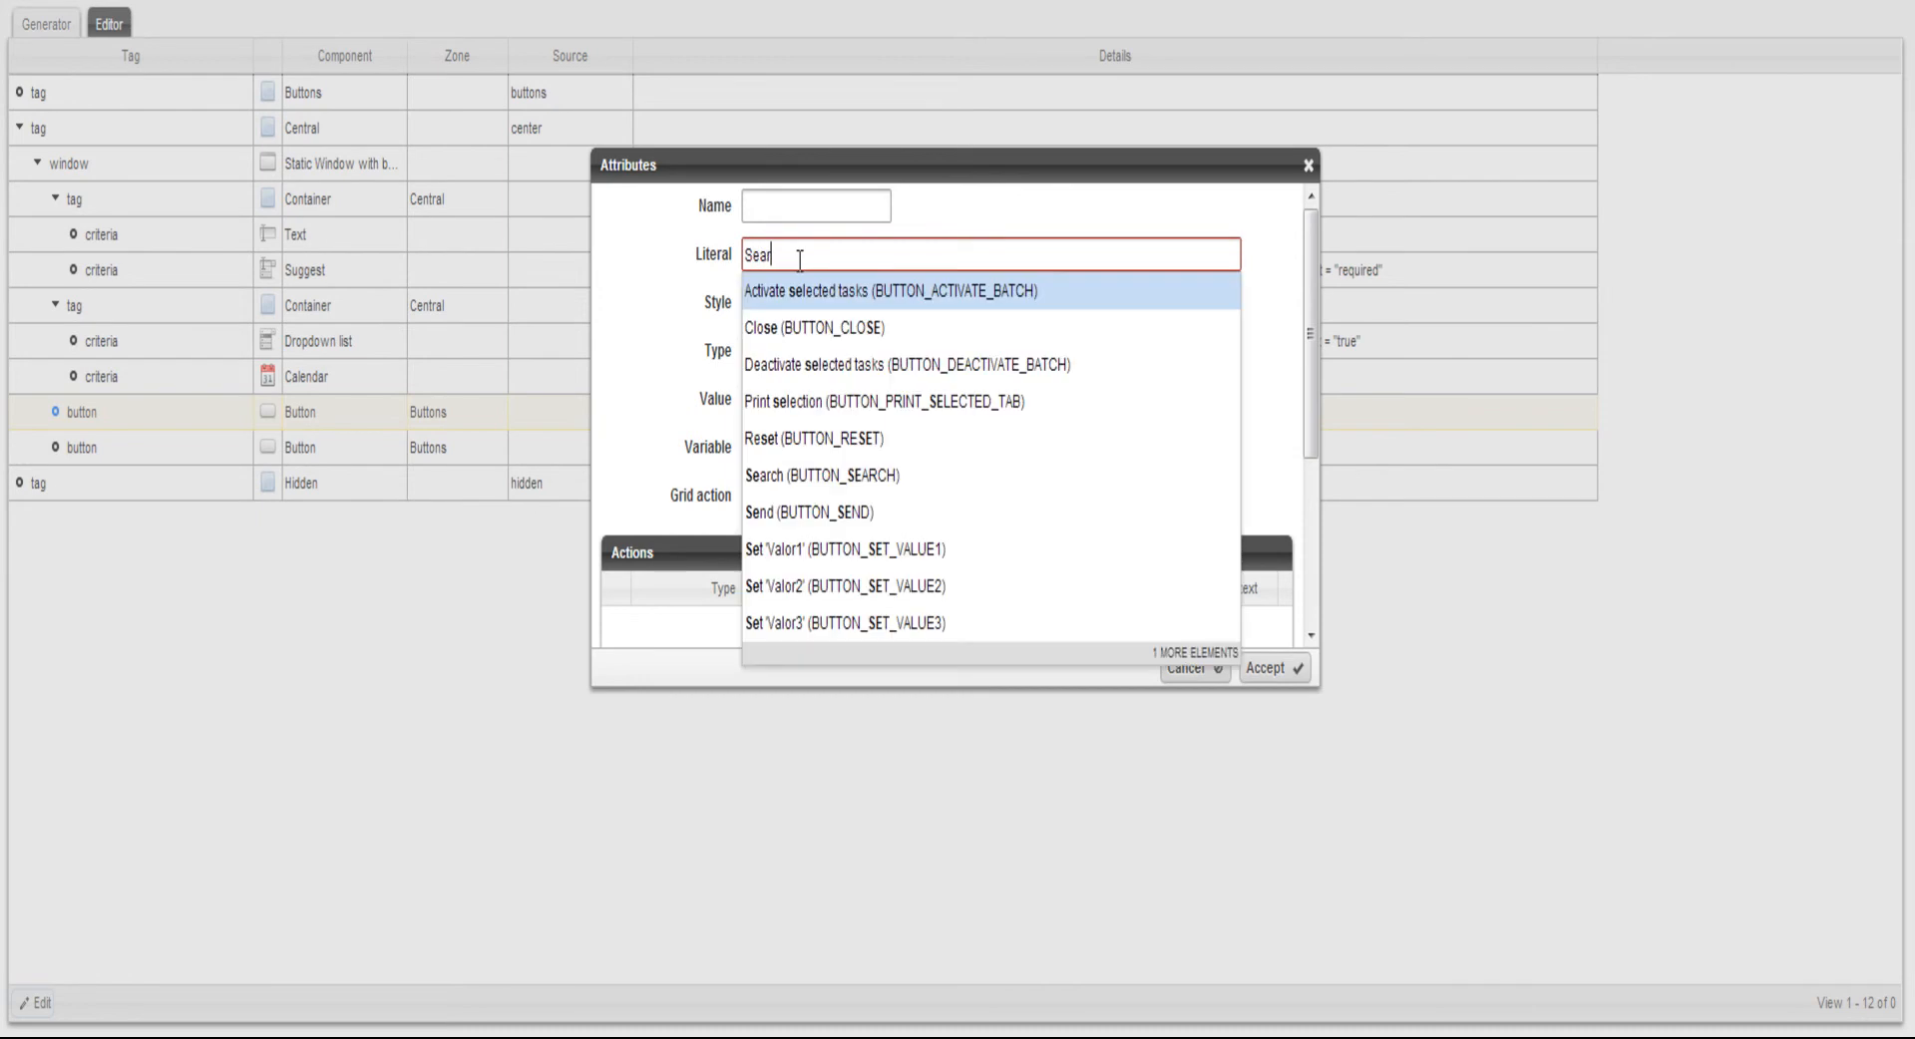
text(r)
click(821, 291)
click(1264, 667)
Set the second button's literal to Reset (BUTTON_RESET) in its attributes
click(127, 450)
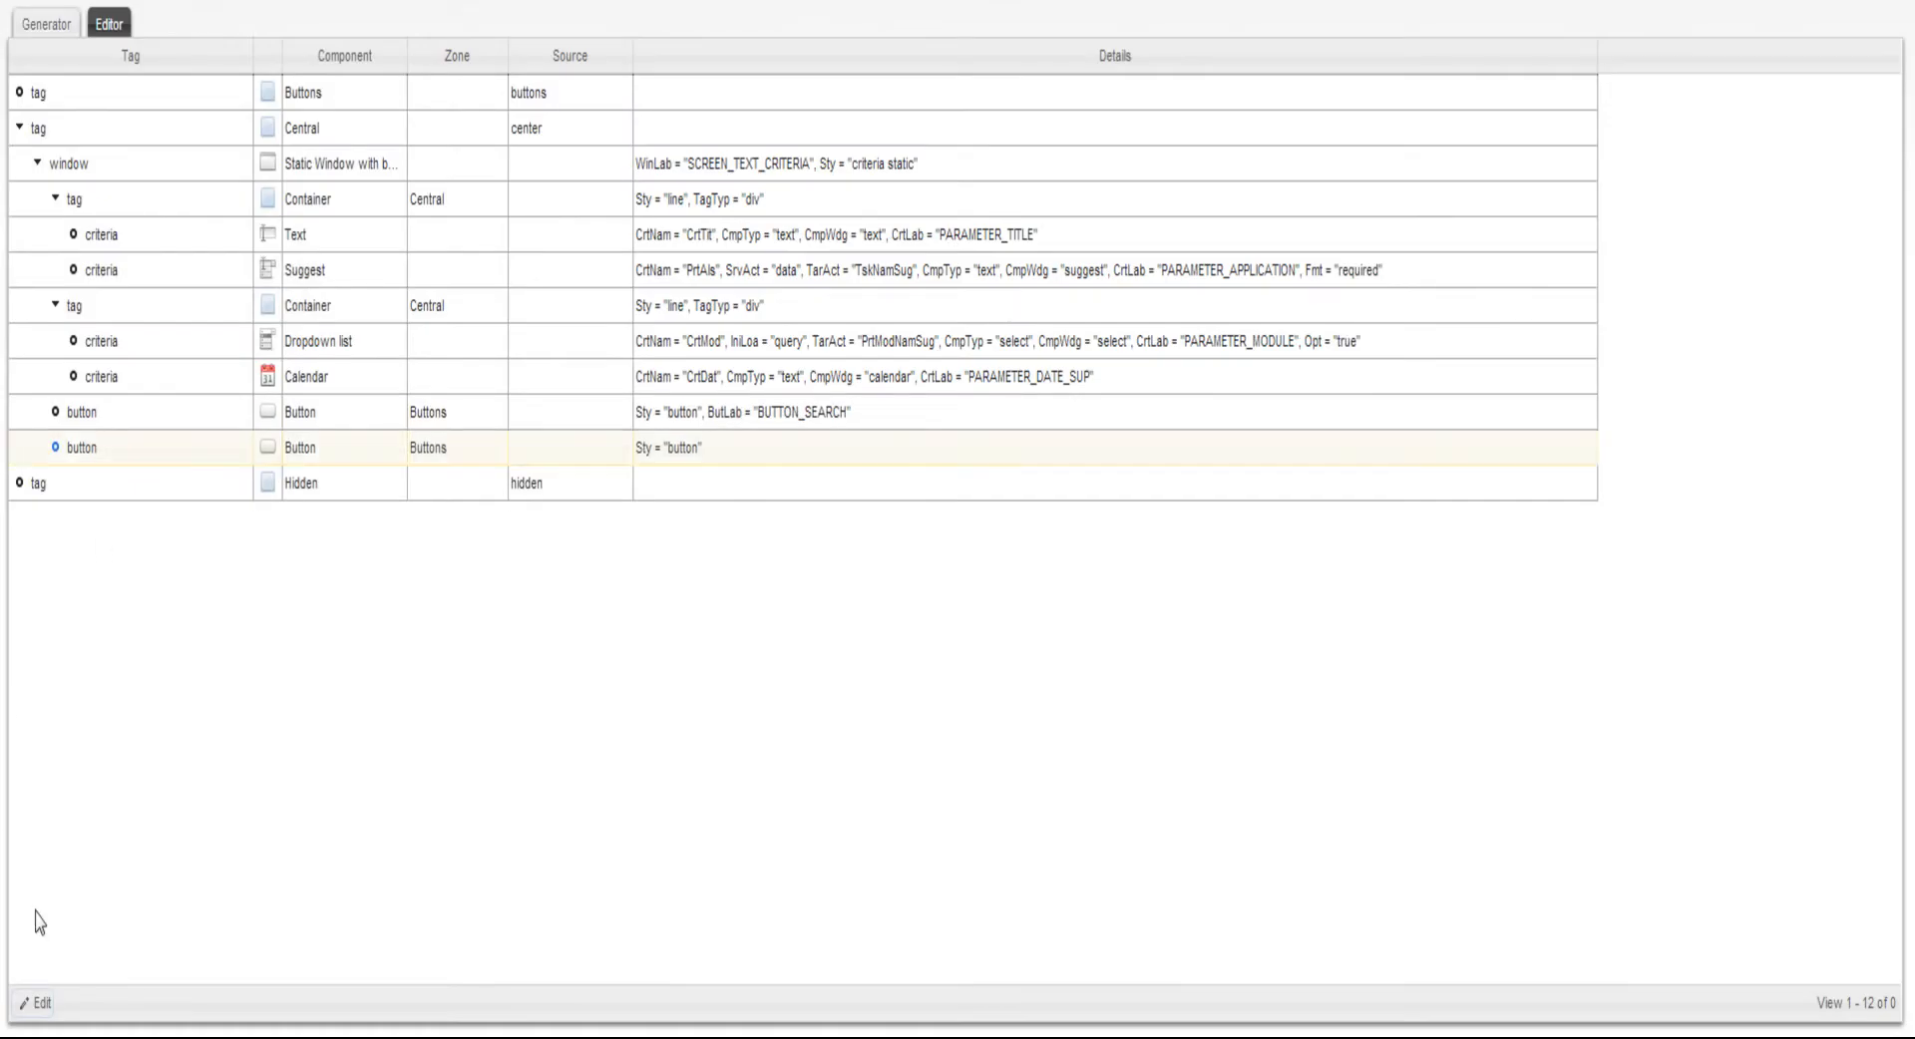
click(39, 1004)
click(769, 251)
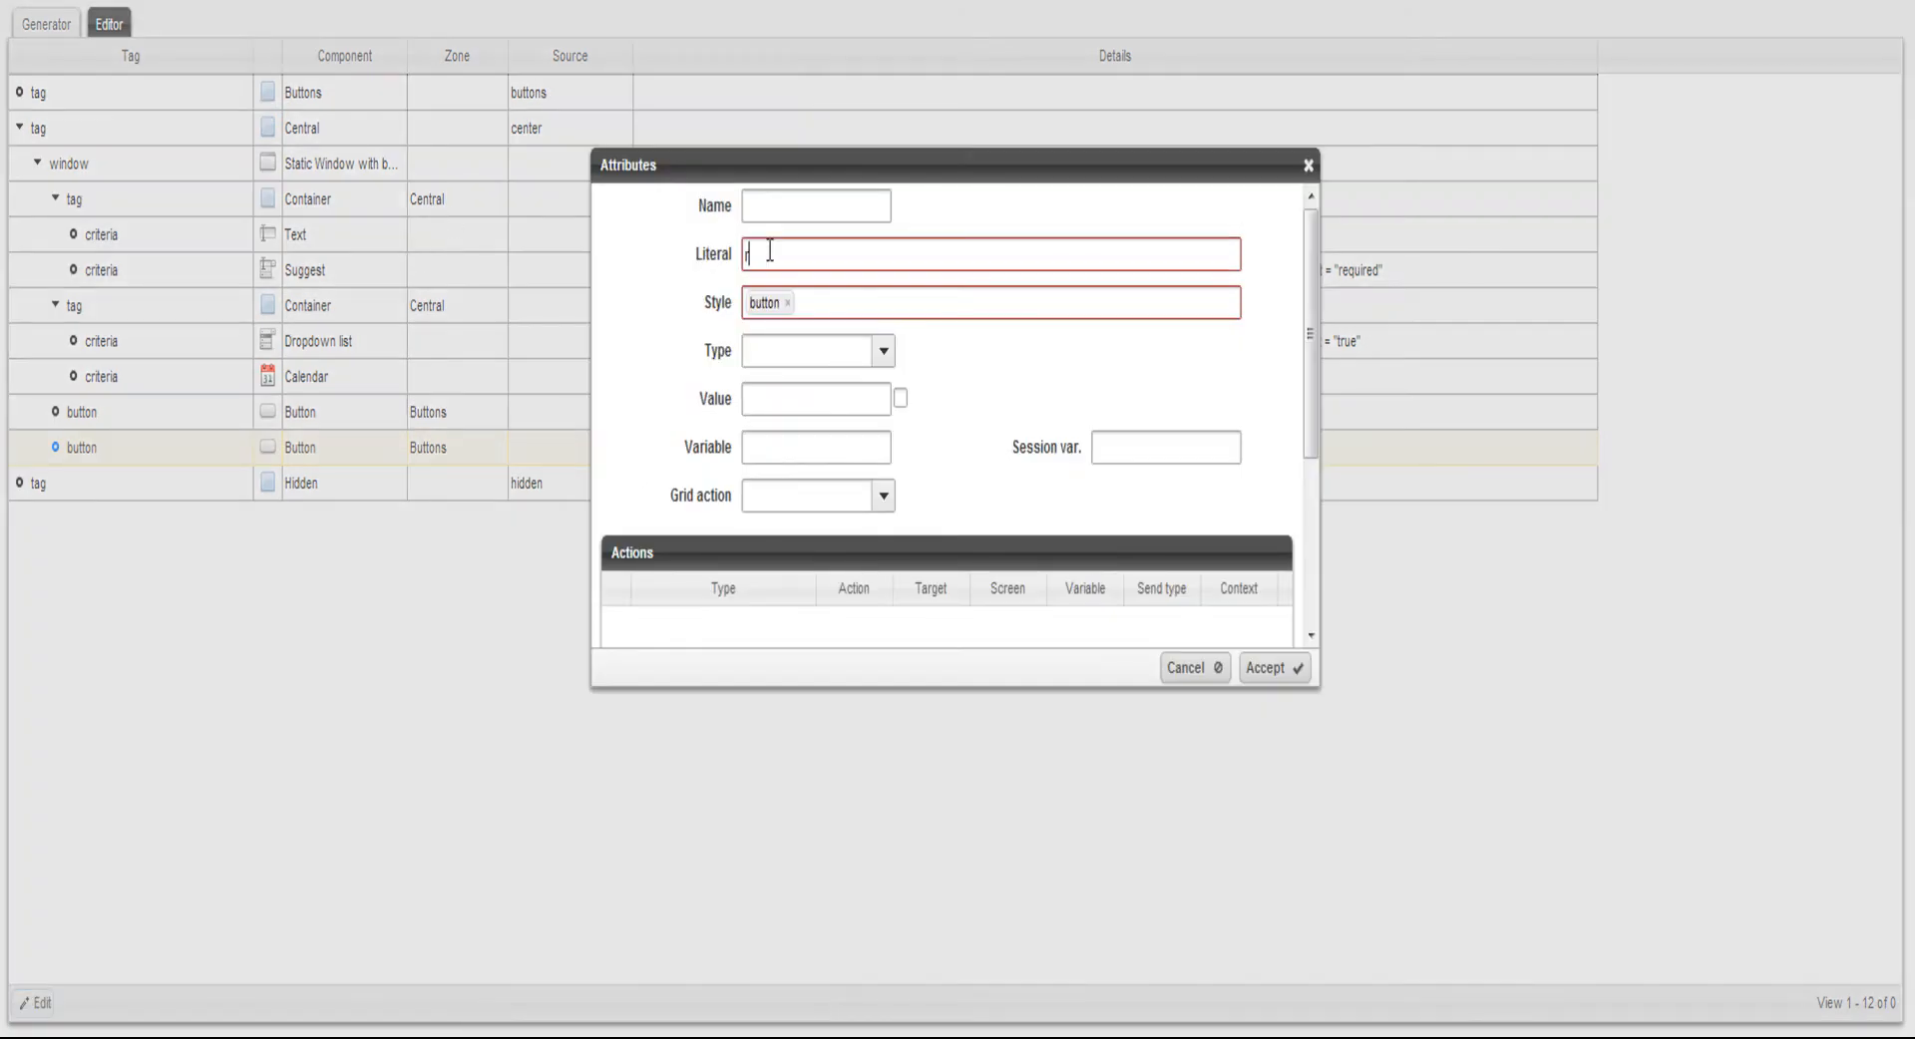
text(res)
click(791, 292)
click(1296, 666)
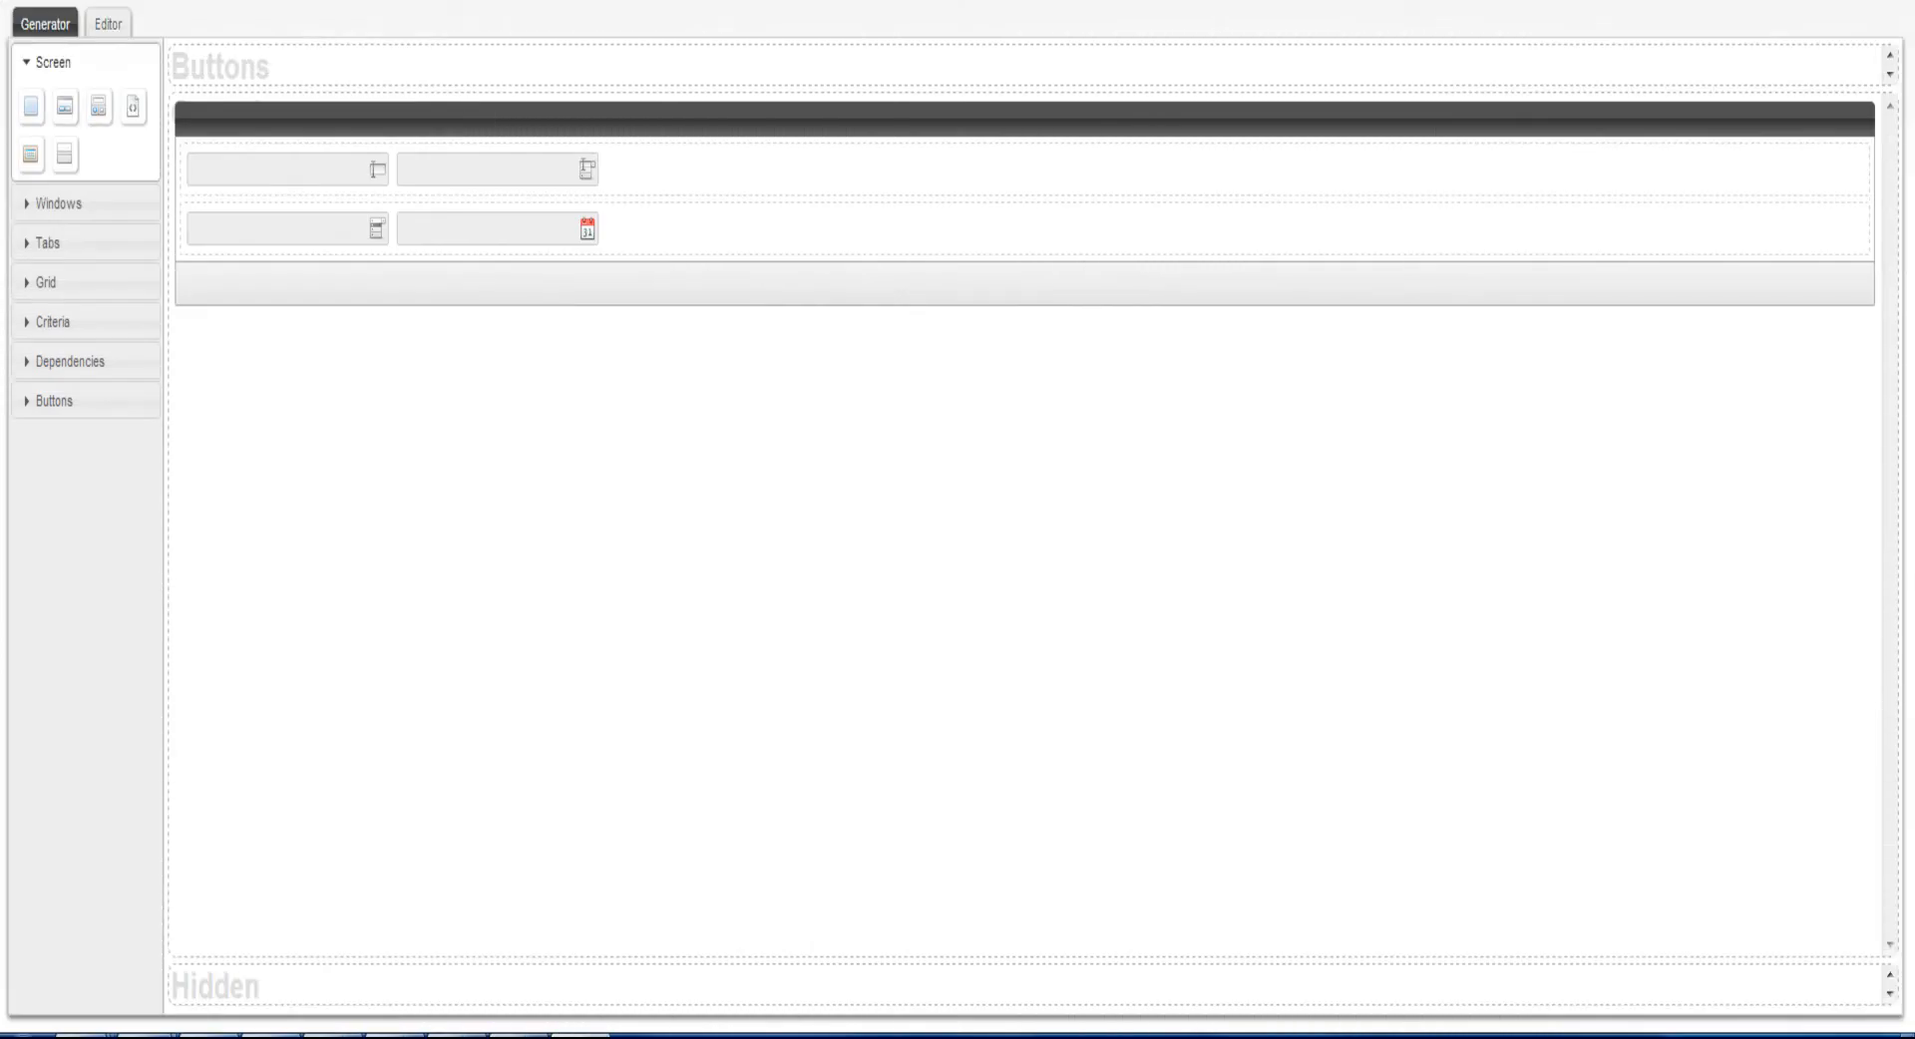
Add a container below the criteria window and nest a tab component with a tab container inside it
drag(30, 115, 387, 387)
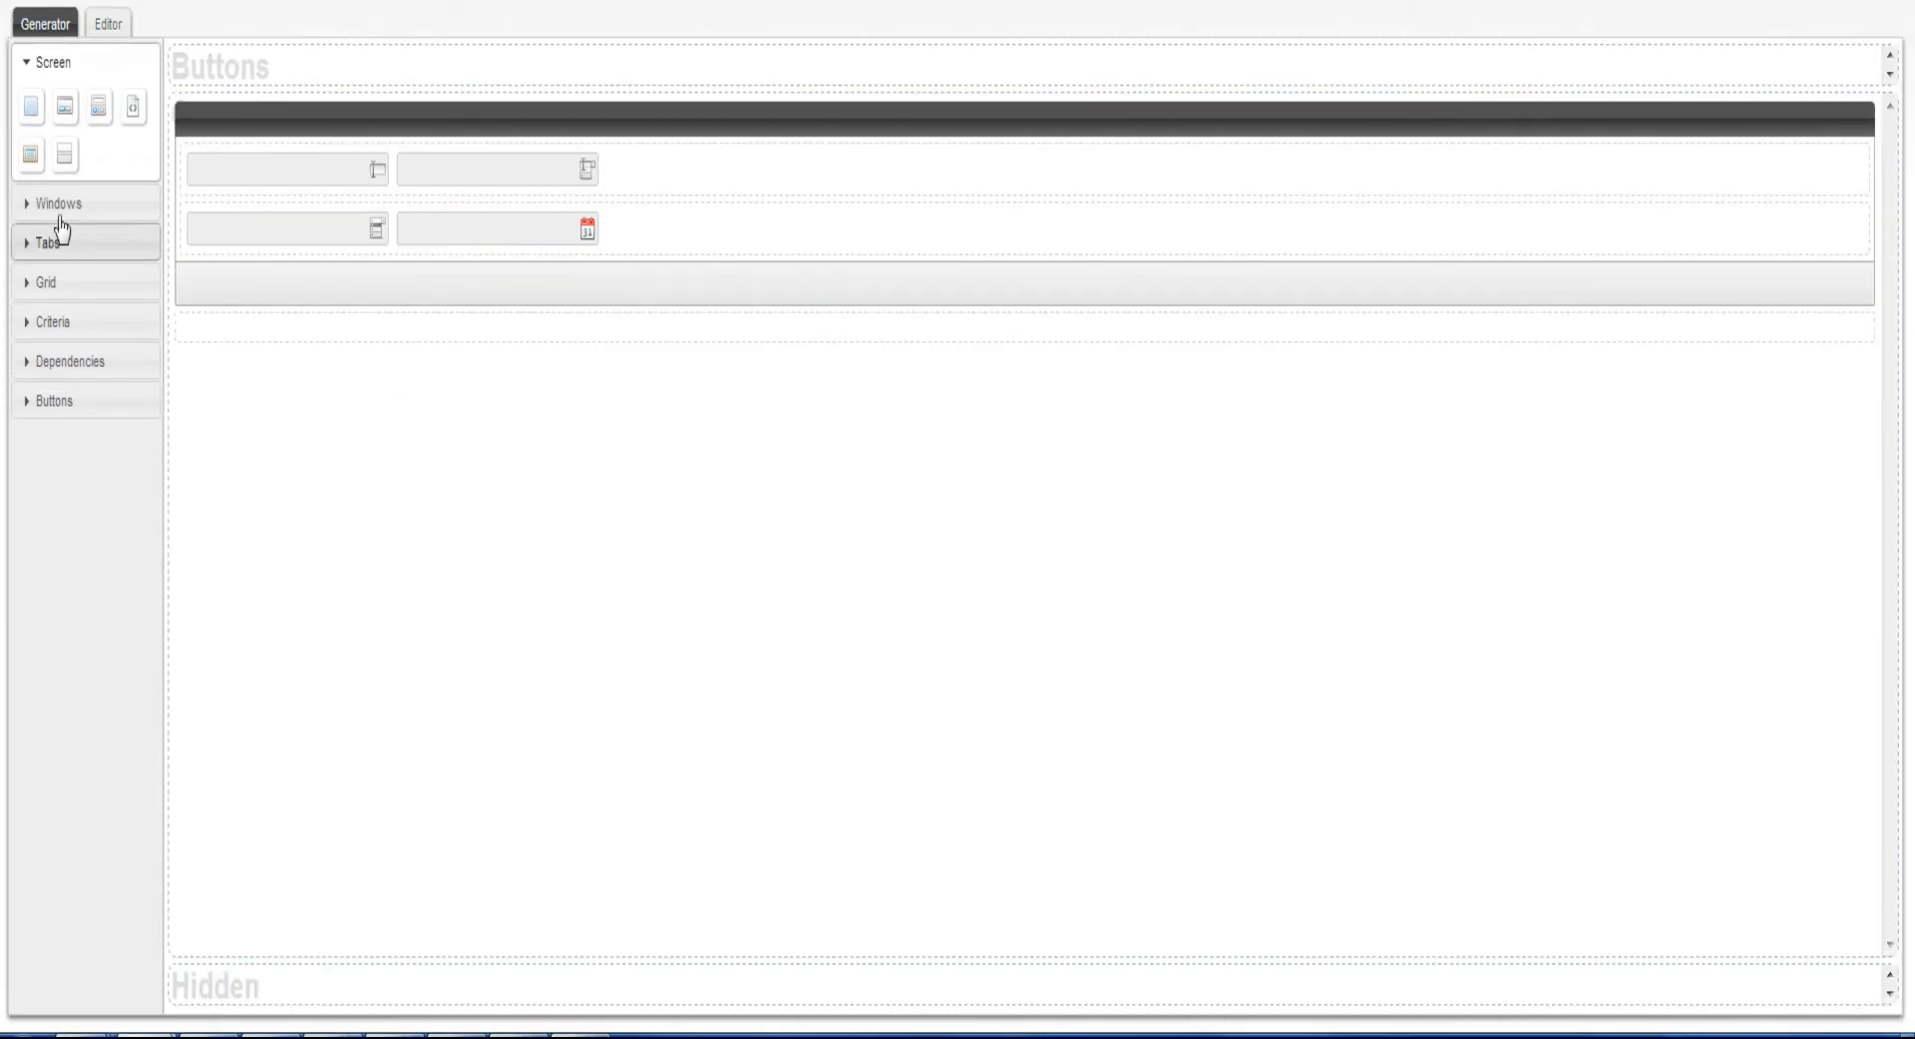
click(47, 261)
drag(31, 187, 213, 355)
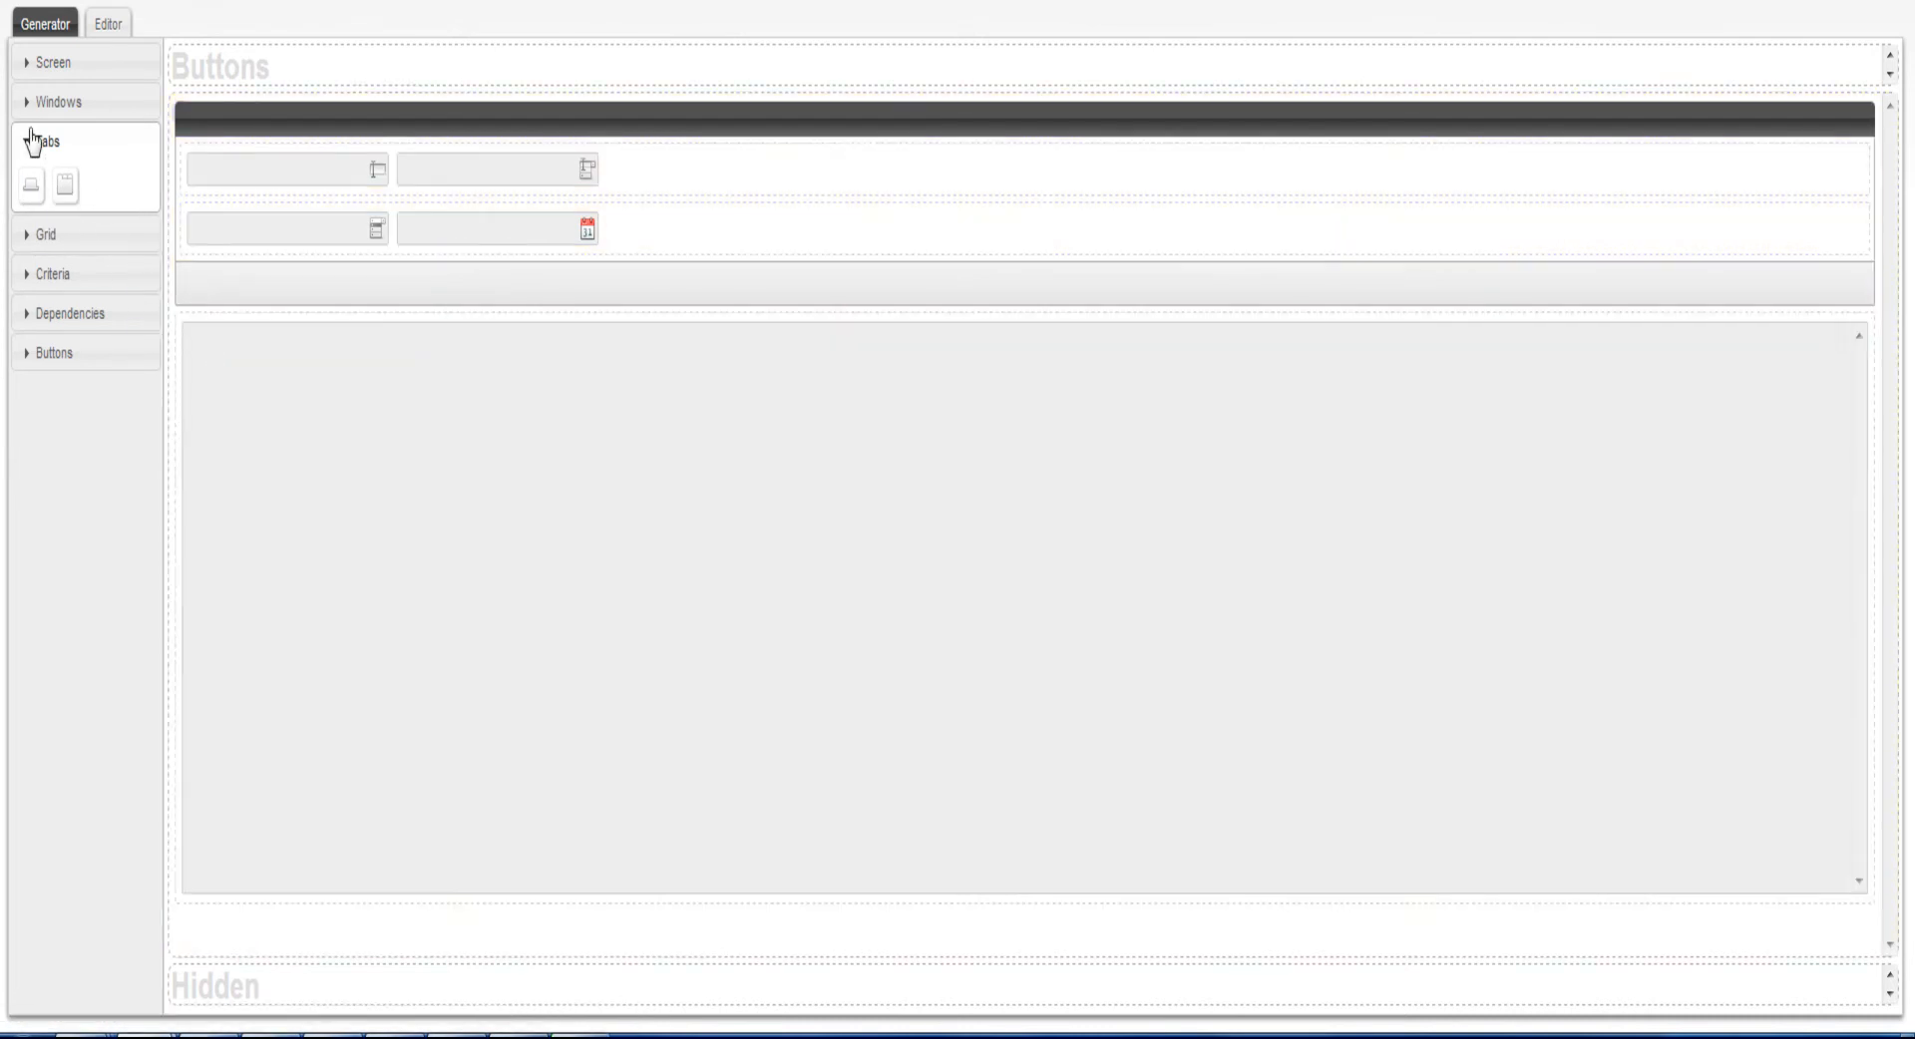
drag(60, 200, 258, 437)
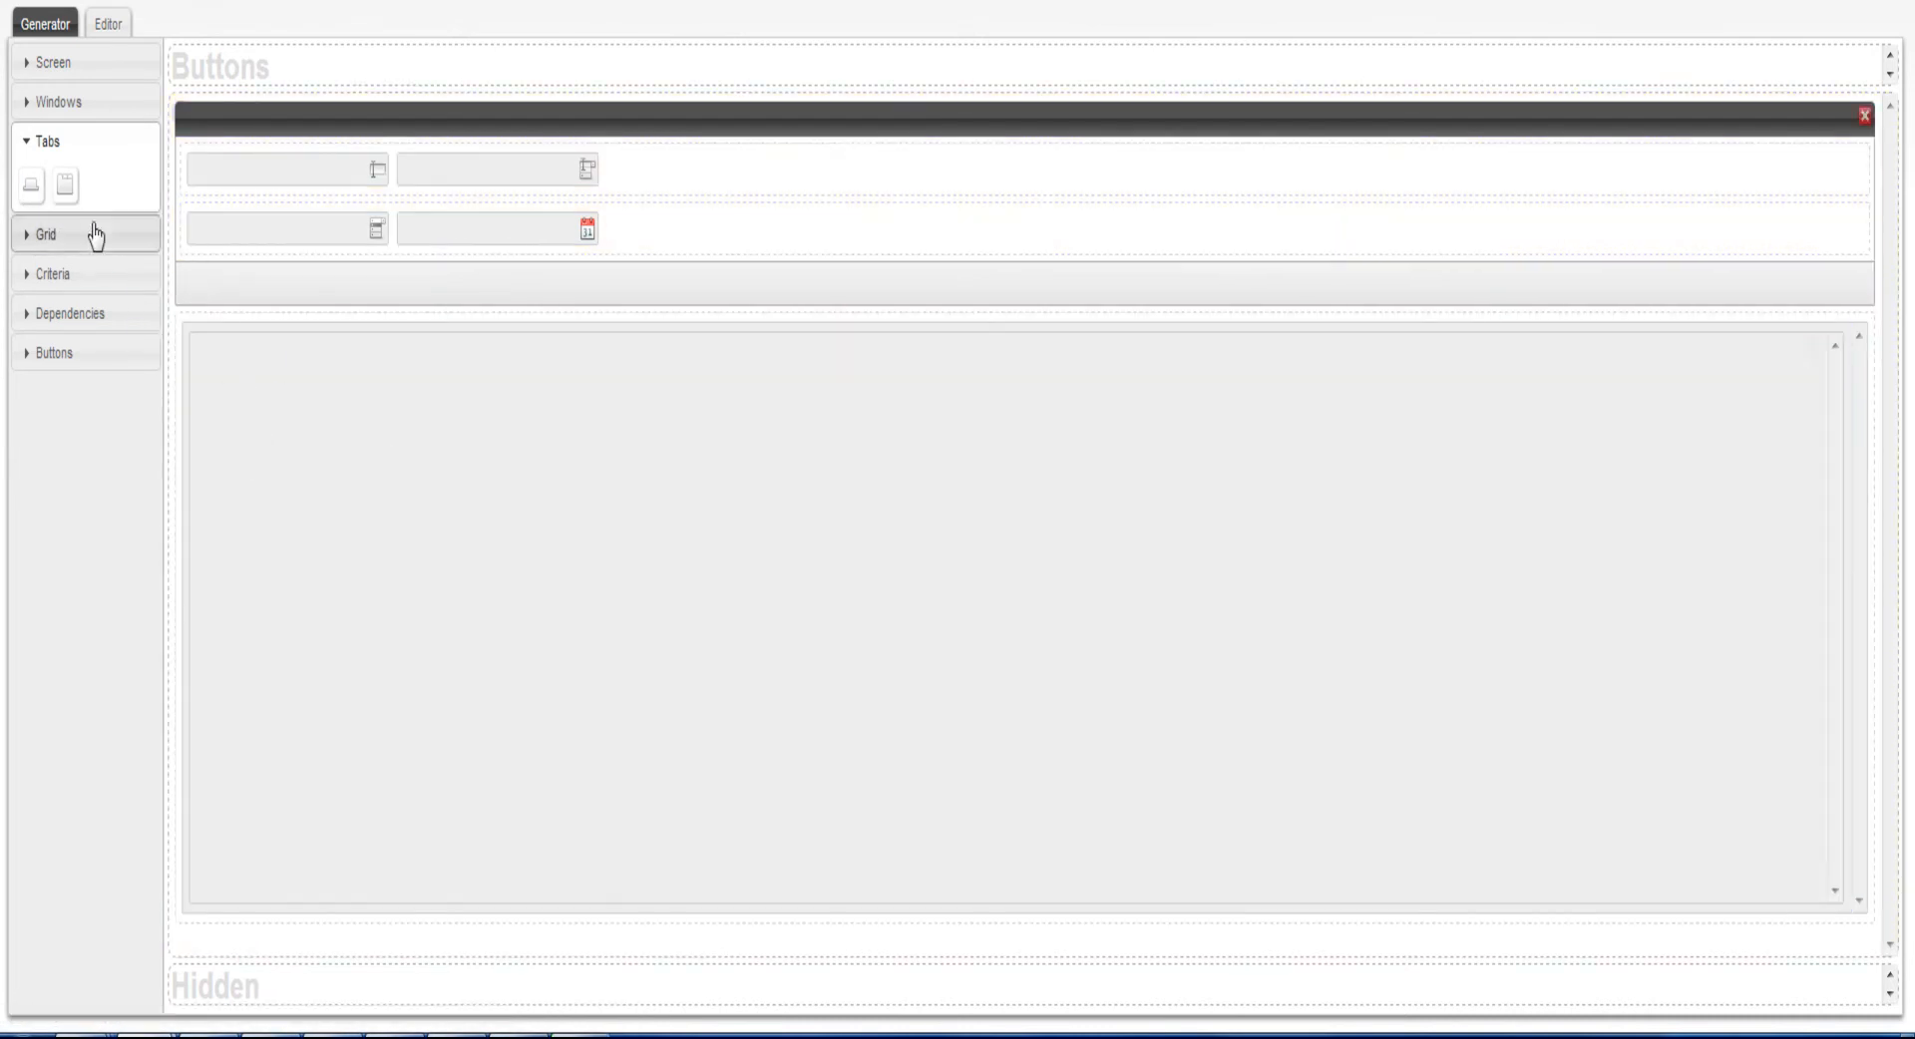
Place a grid inside the tab container and add five columns to it
click(59, 247)
drag(33, 229, 298, 451)
drag(72, 238, 263, 434)
drag(66, 231, 265, 412)
drag(66, 231, 325, 454)
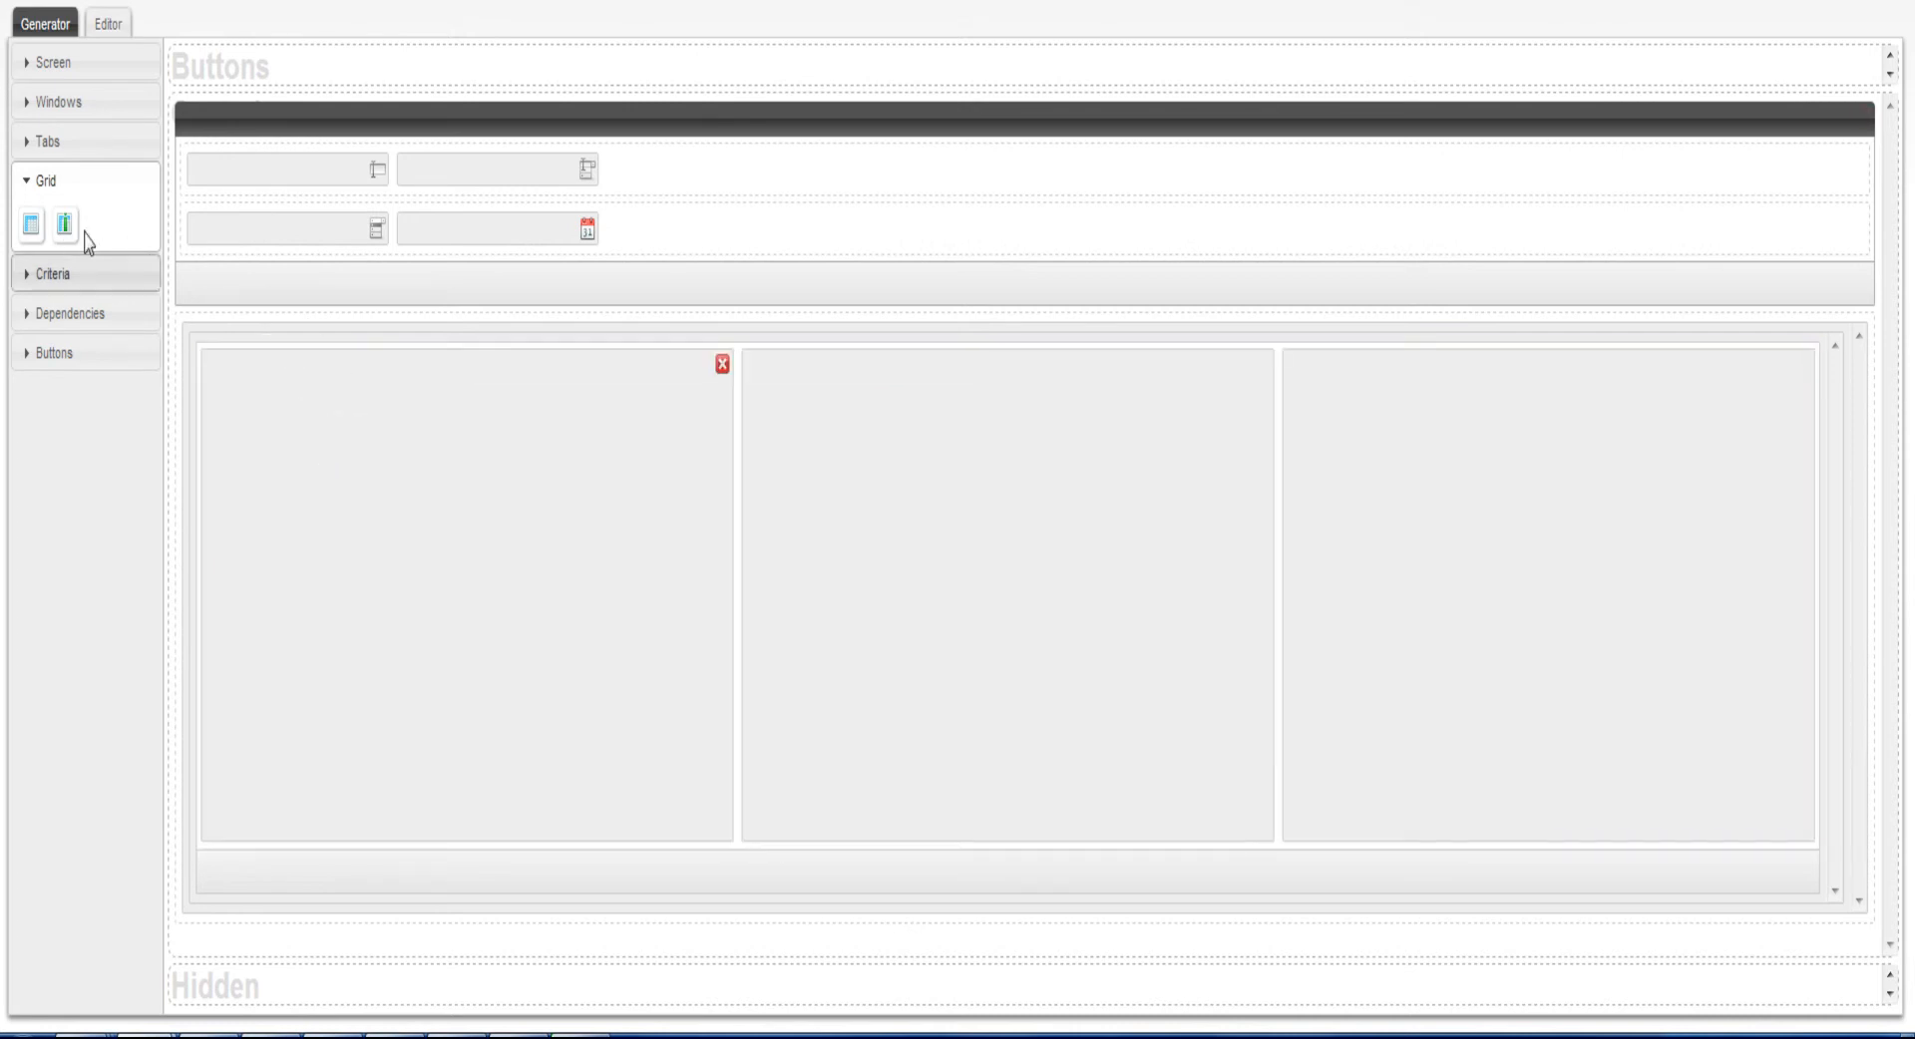
drag(64, 226, 425, 496)
drag(63, 225, 365, 488)
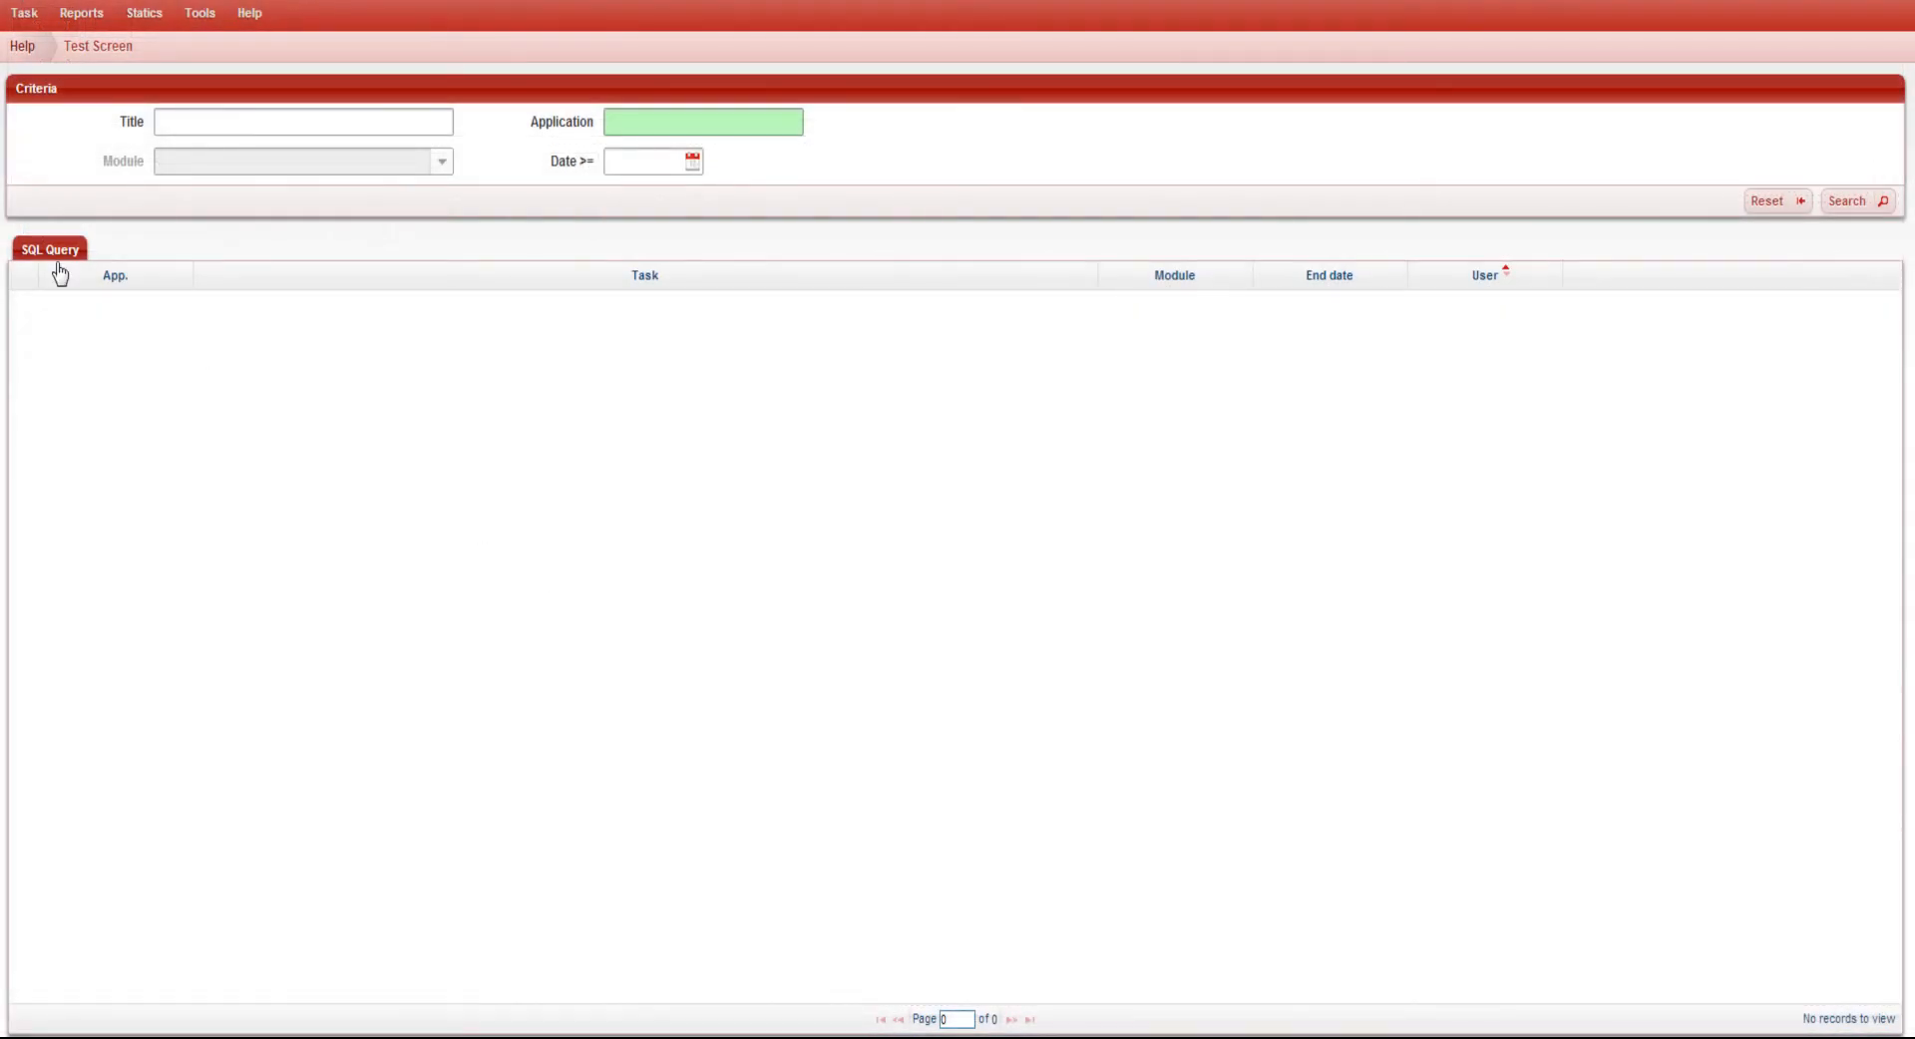
click(116, 275)
click(287, 277)
click(1031, 284)
click(1184, 282)
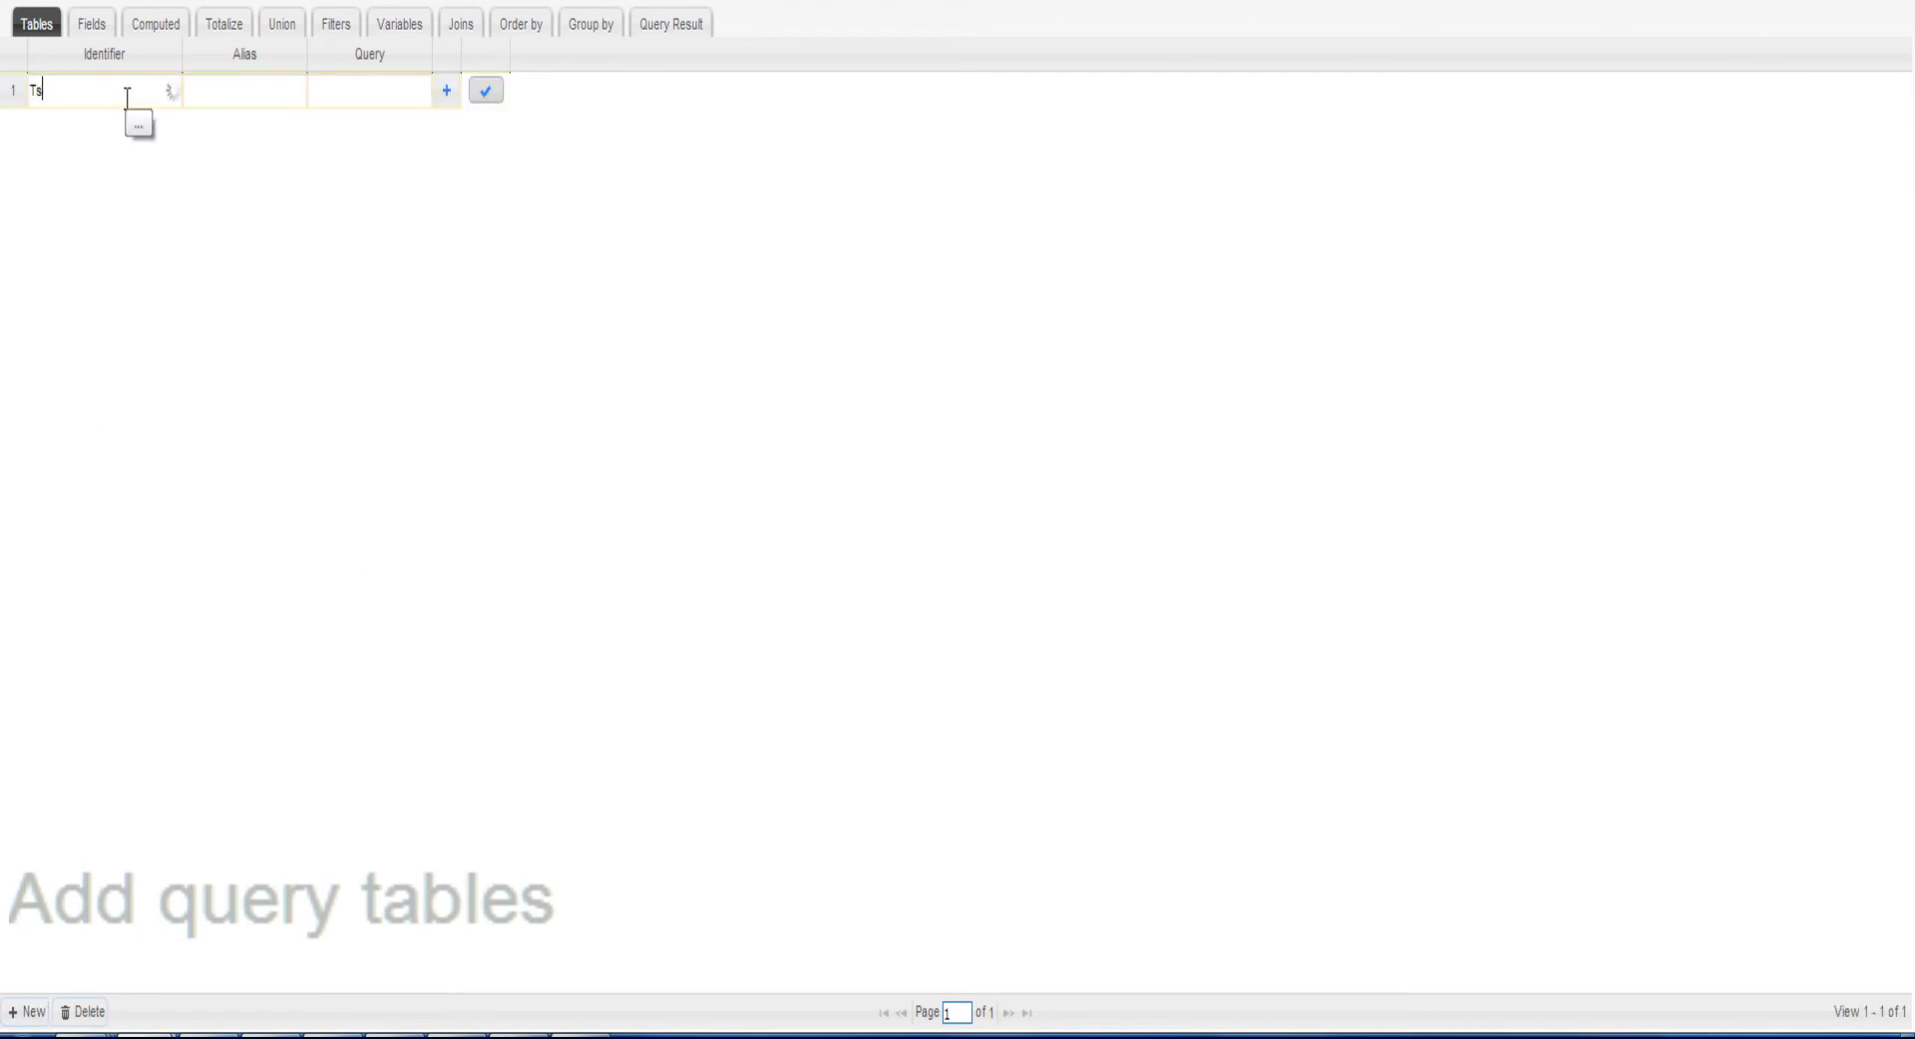
Set the new query table's identifier to Tsk and save the row
text(s)
click(110, 127)
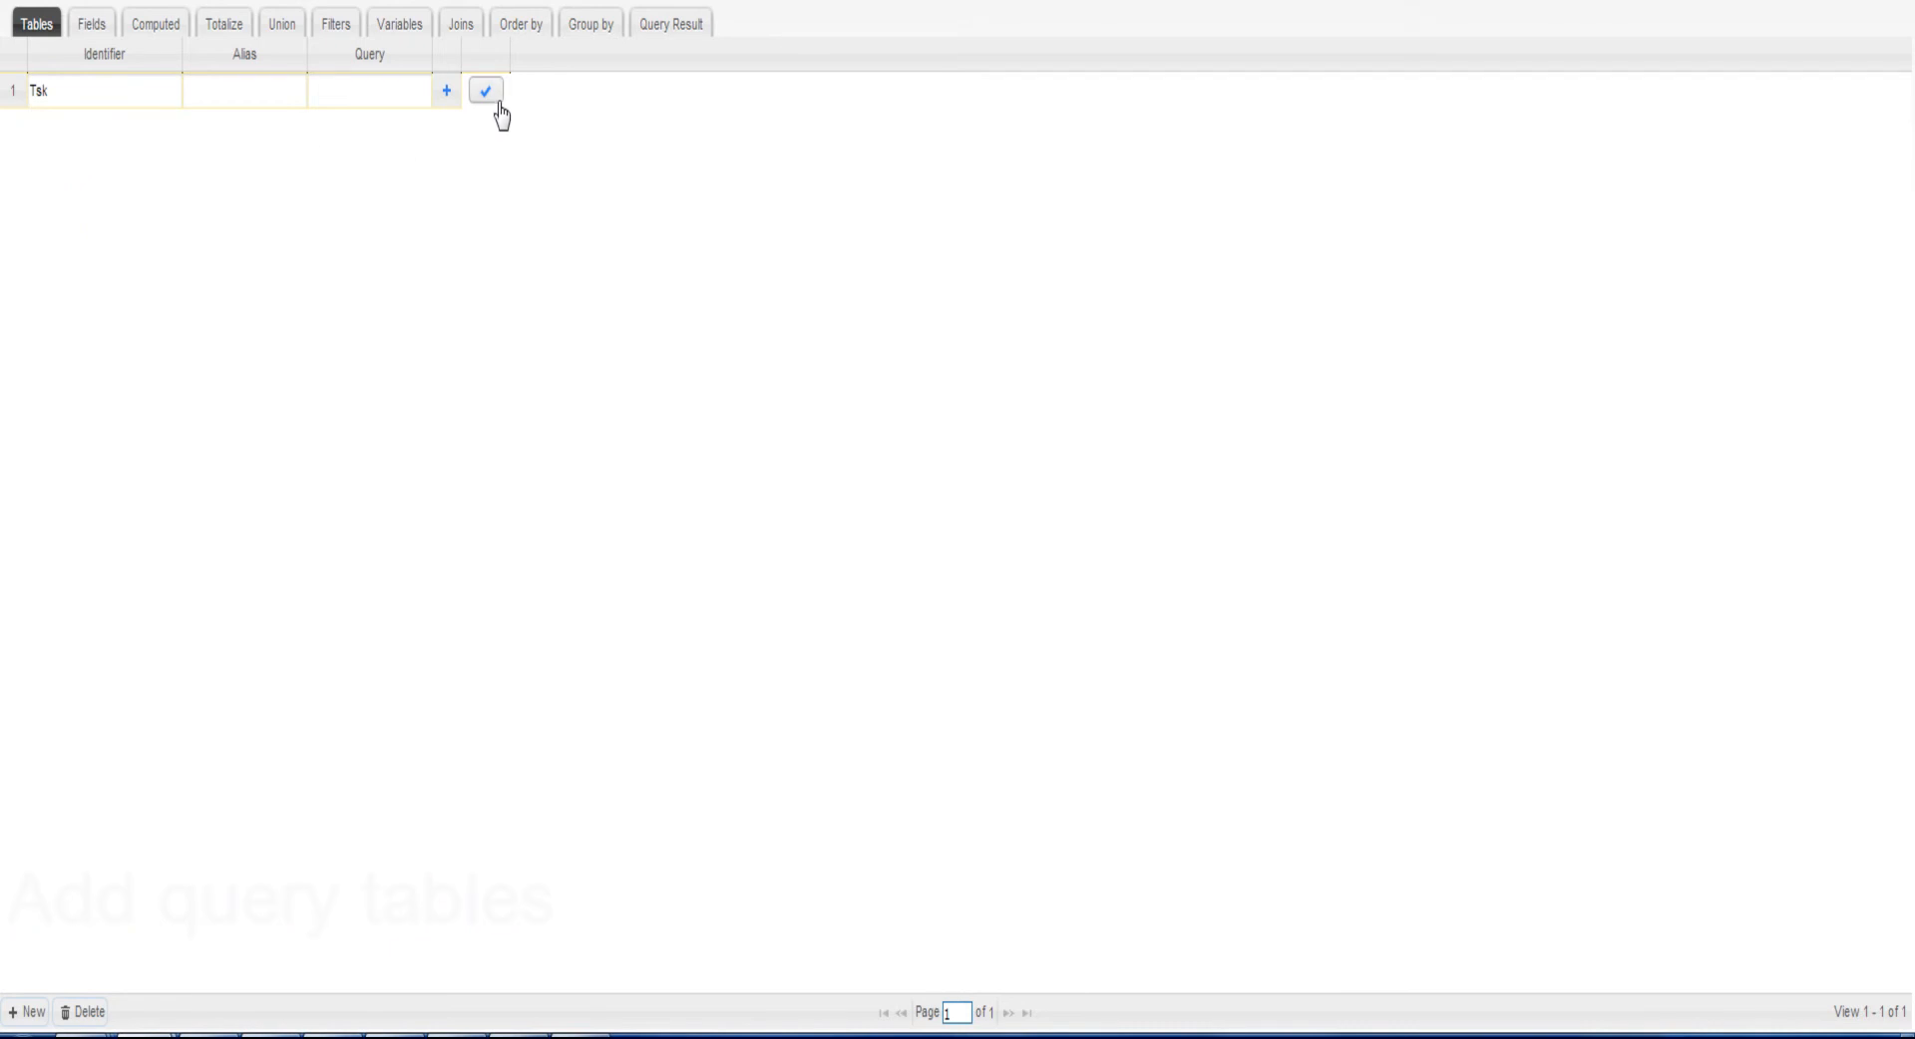
click(487, 96)
Add the query field PrtAls with the alias Prt and save its row
click(28, 1012)
text(Prt)
click(135, 147)
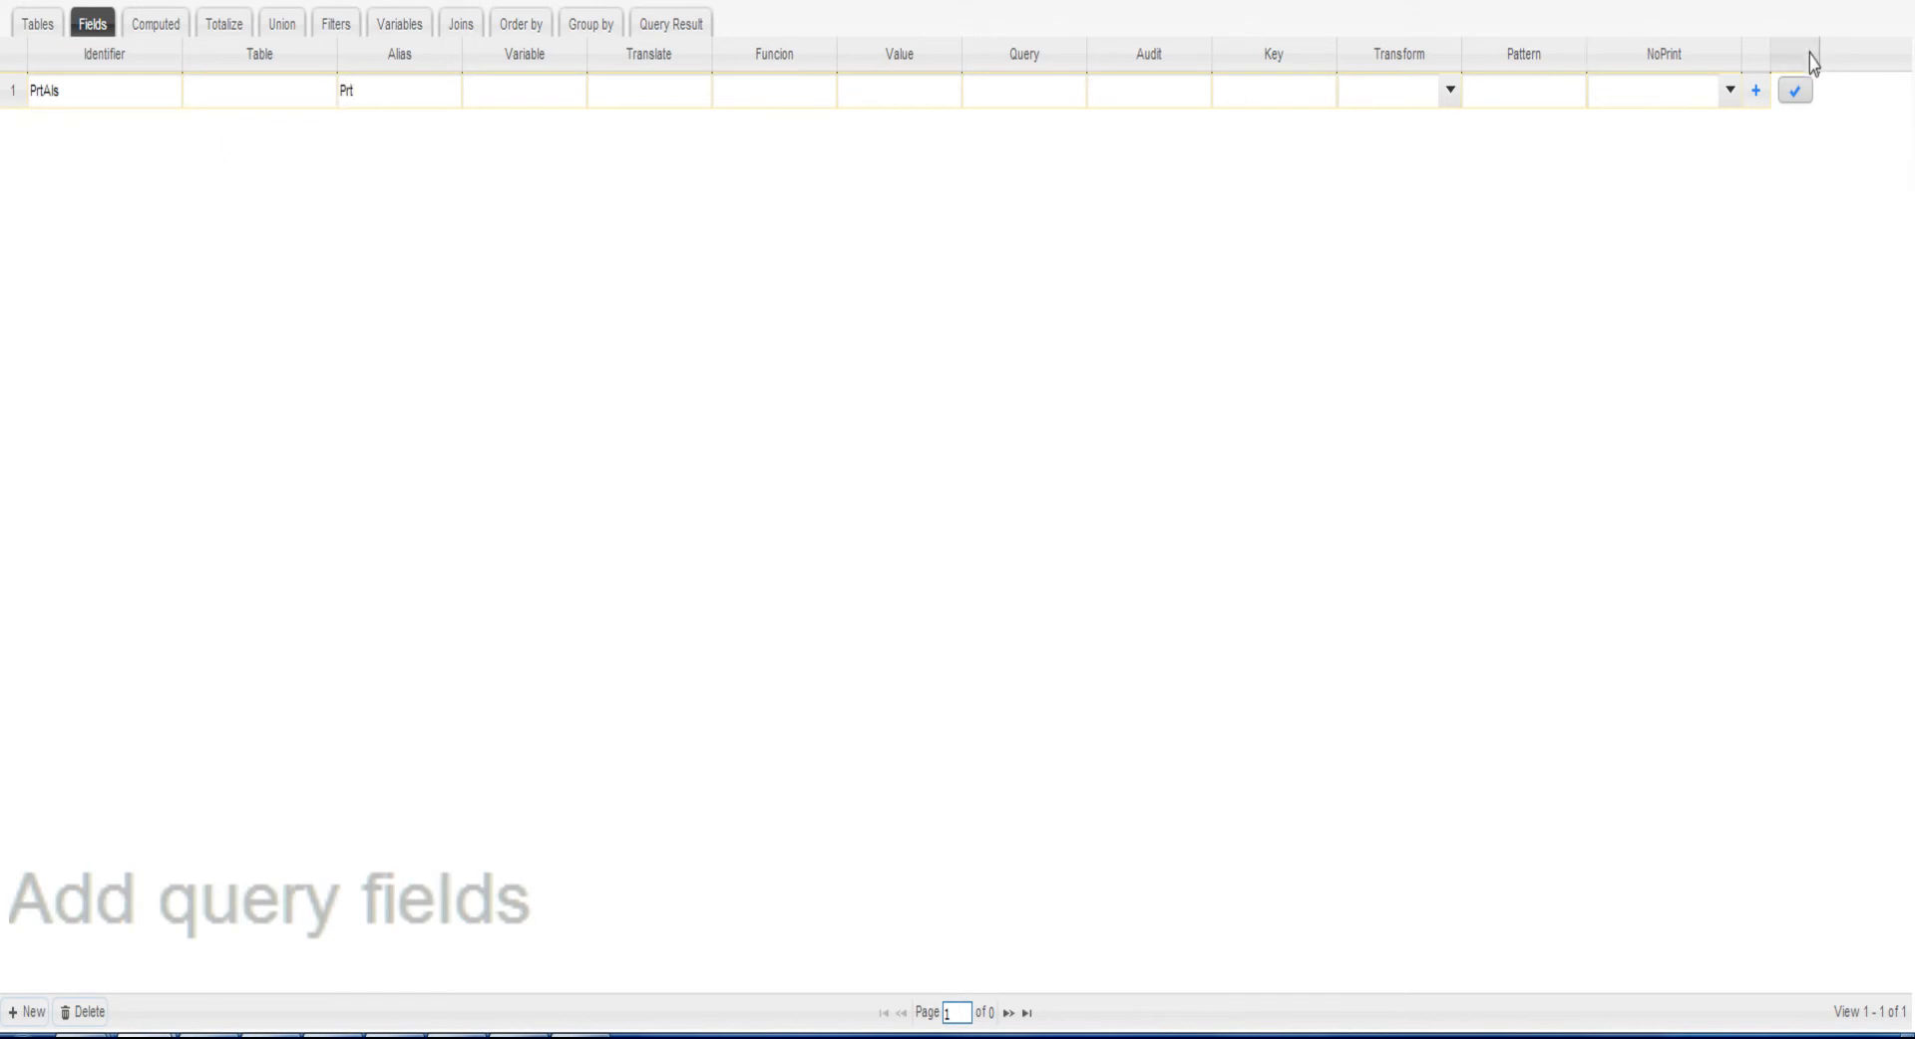
click(1795, 91)
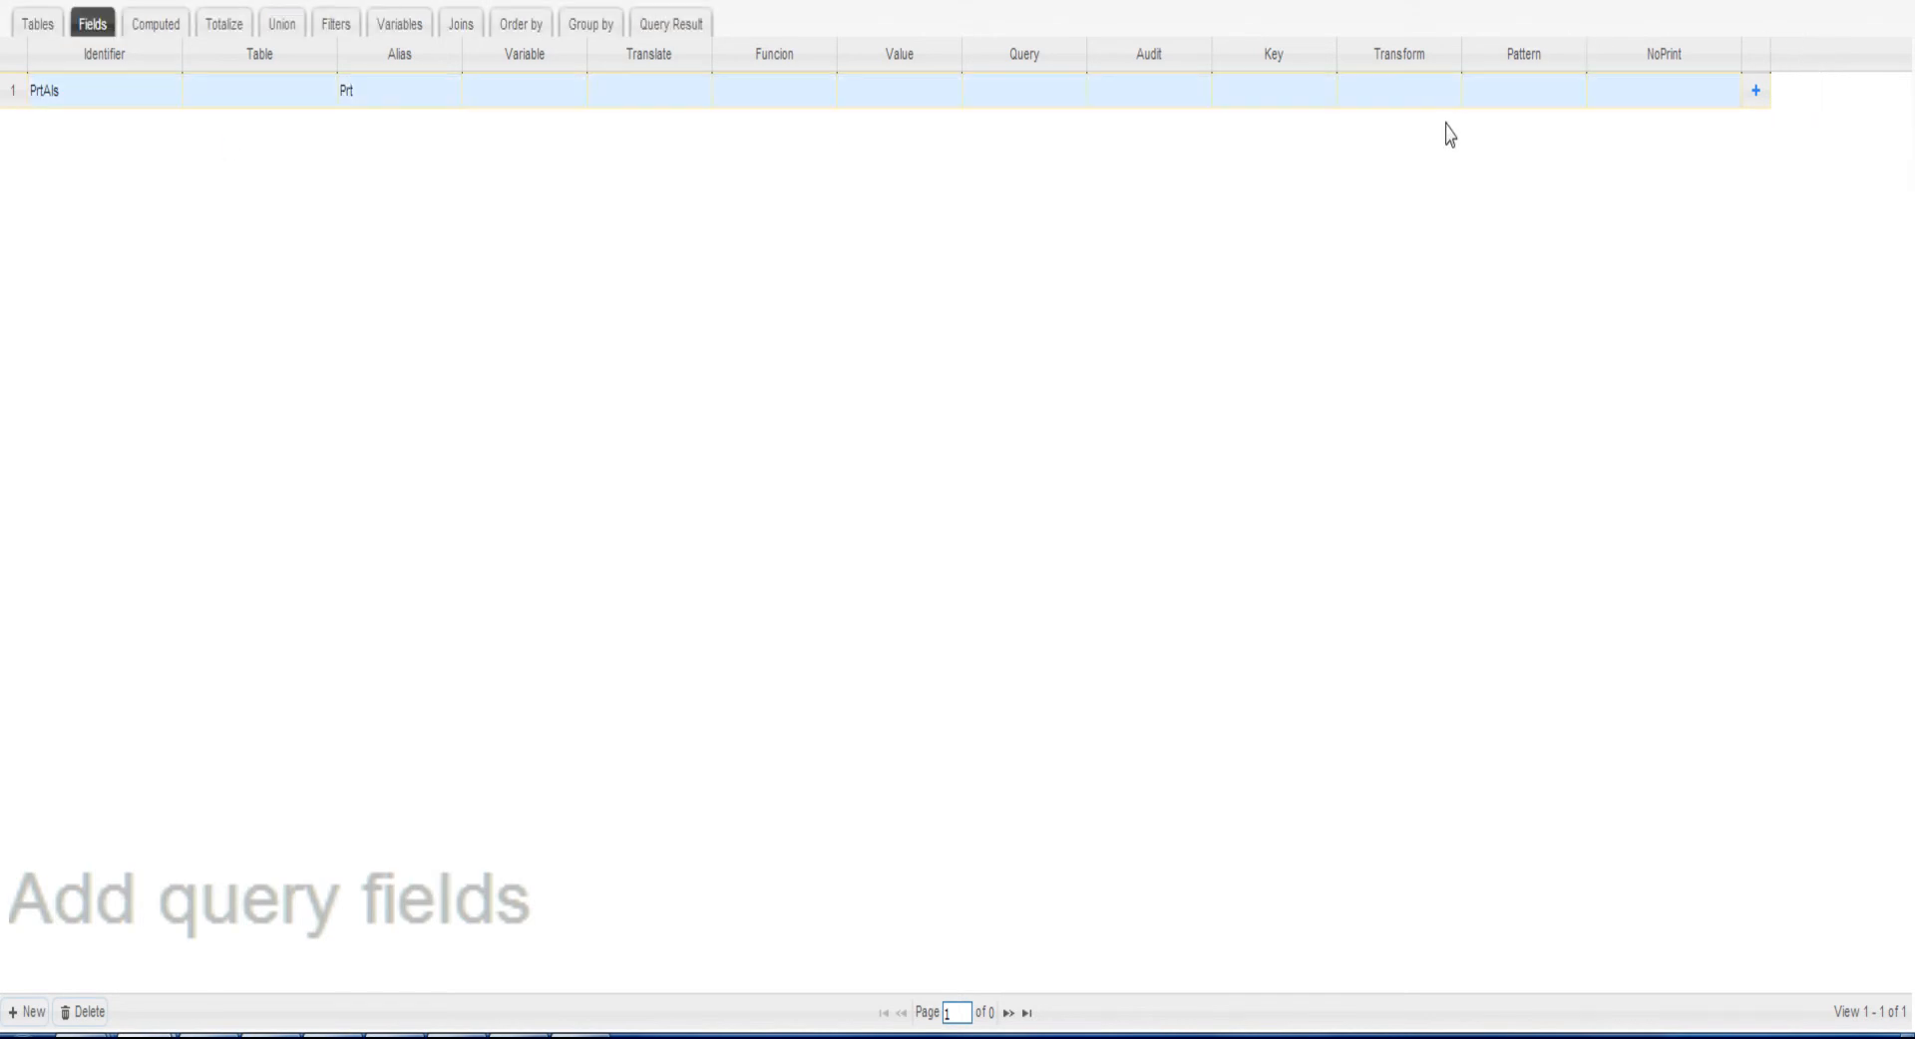
Add the query fields Tit with the alias Tit and ModAls with the alias Mod, saving each row
click(24, 1011)
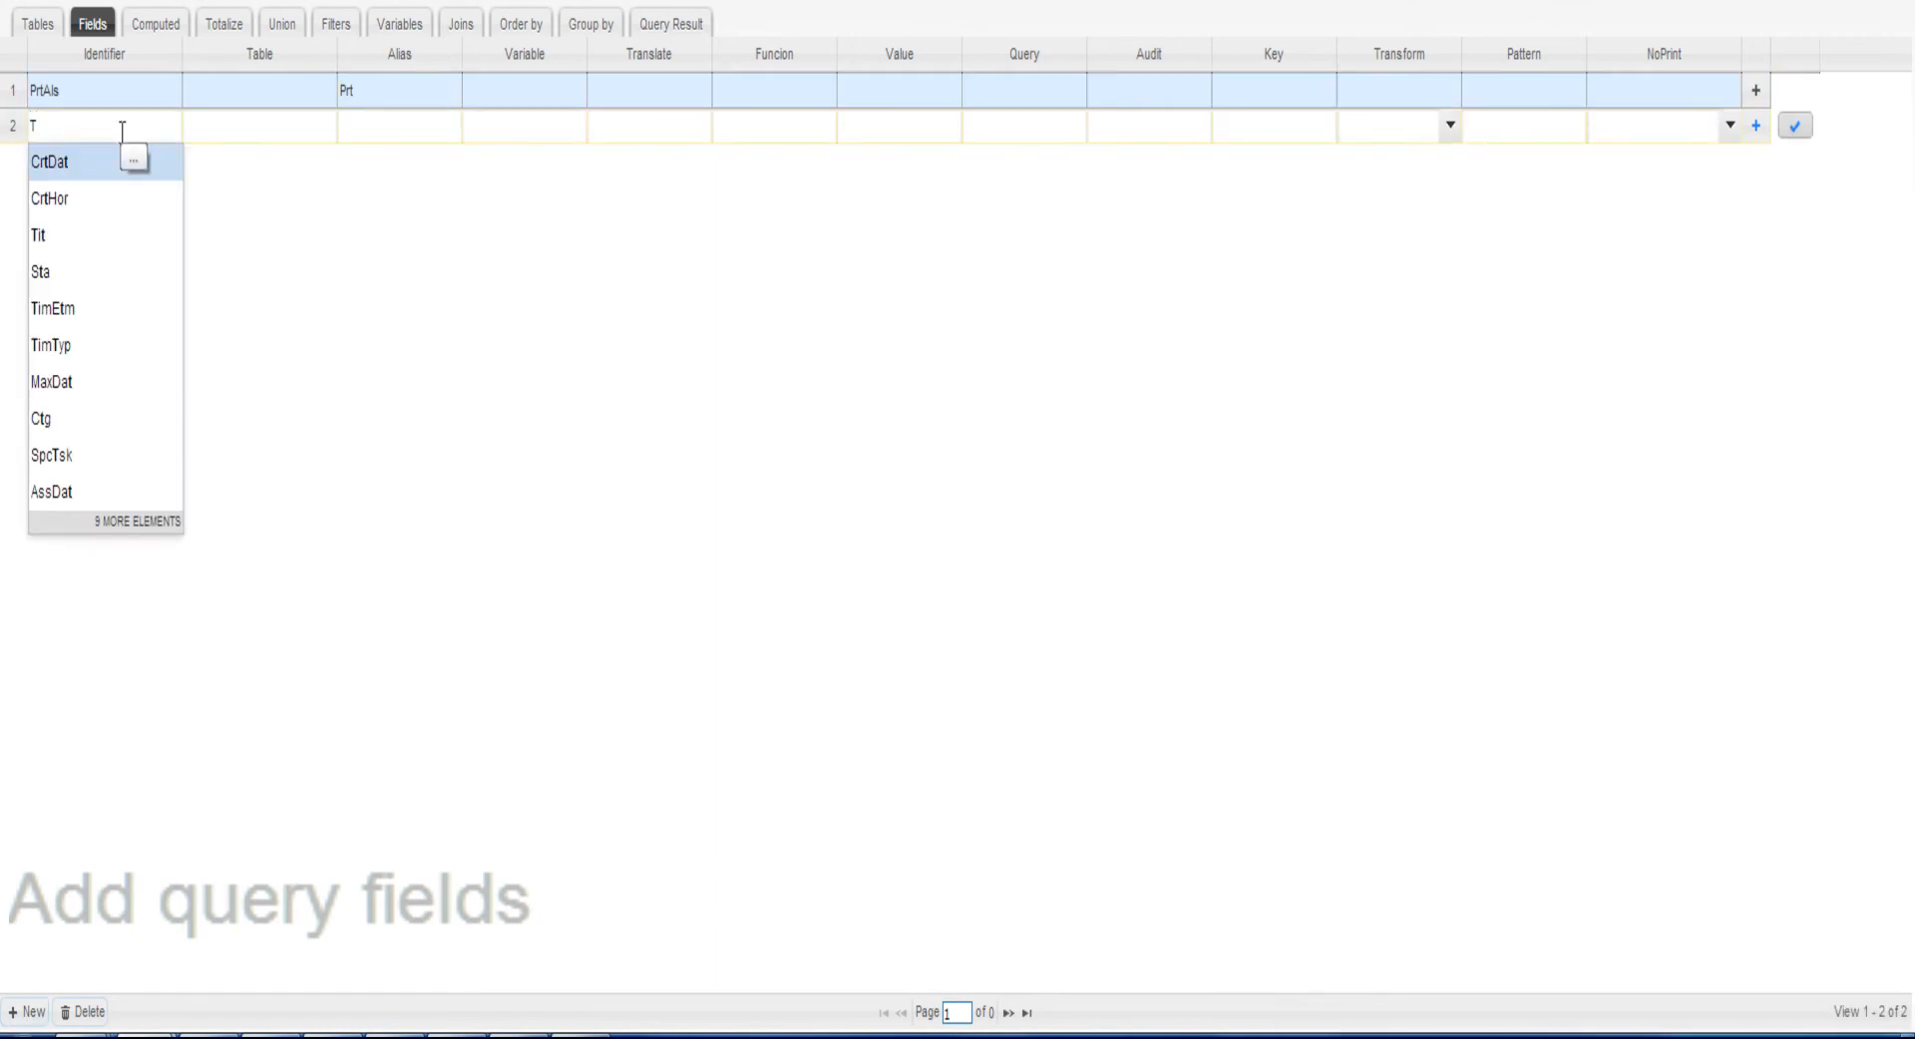
click(64, 236)
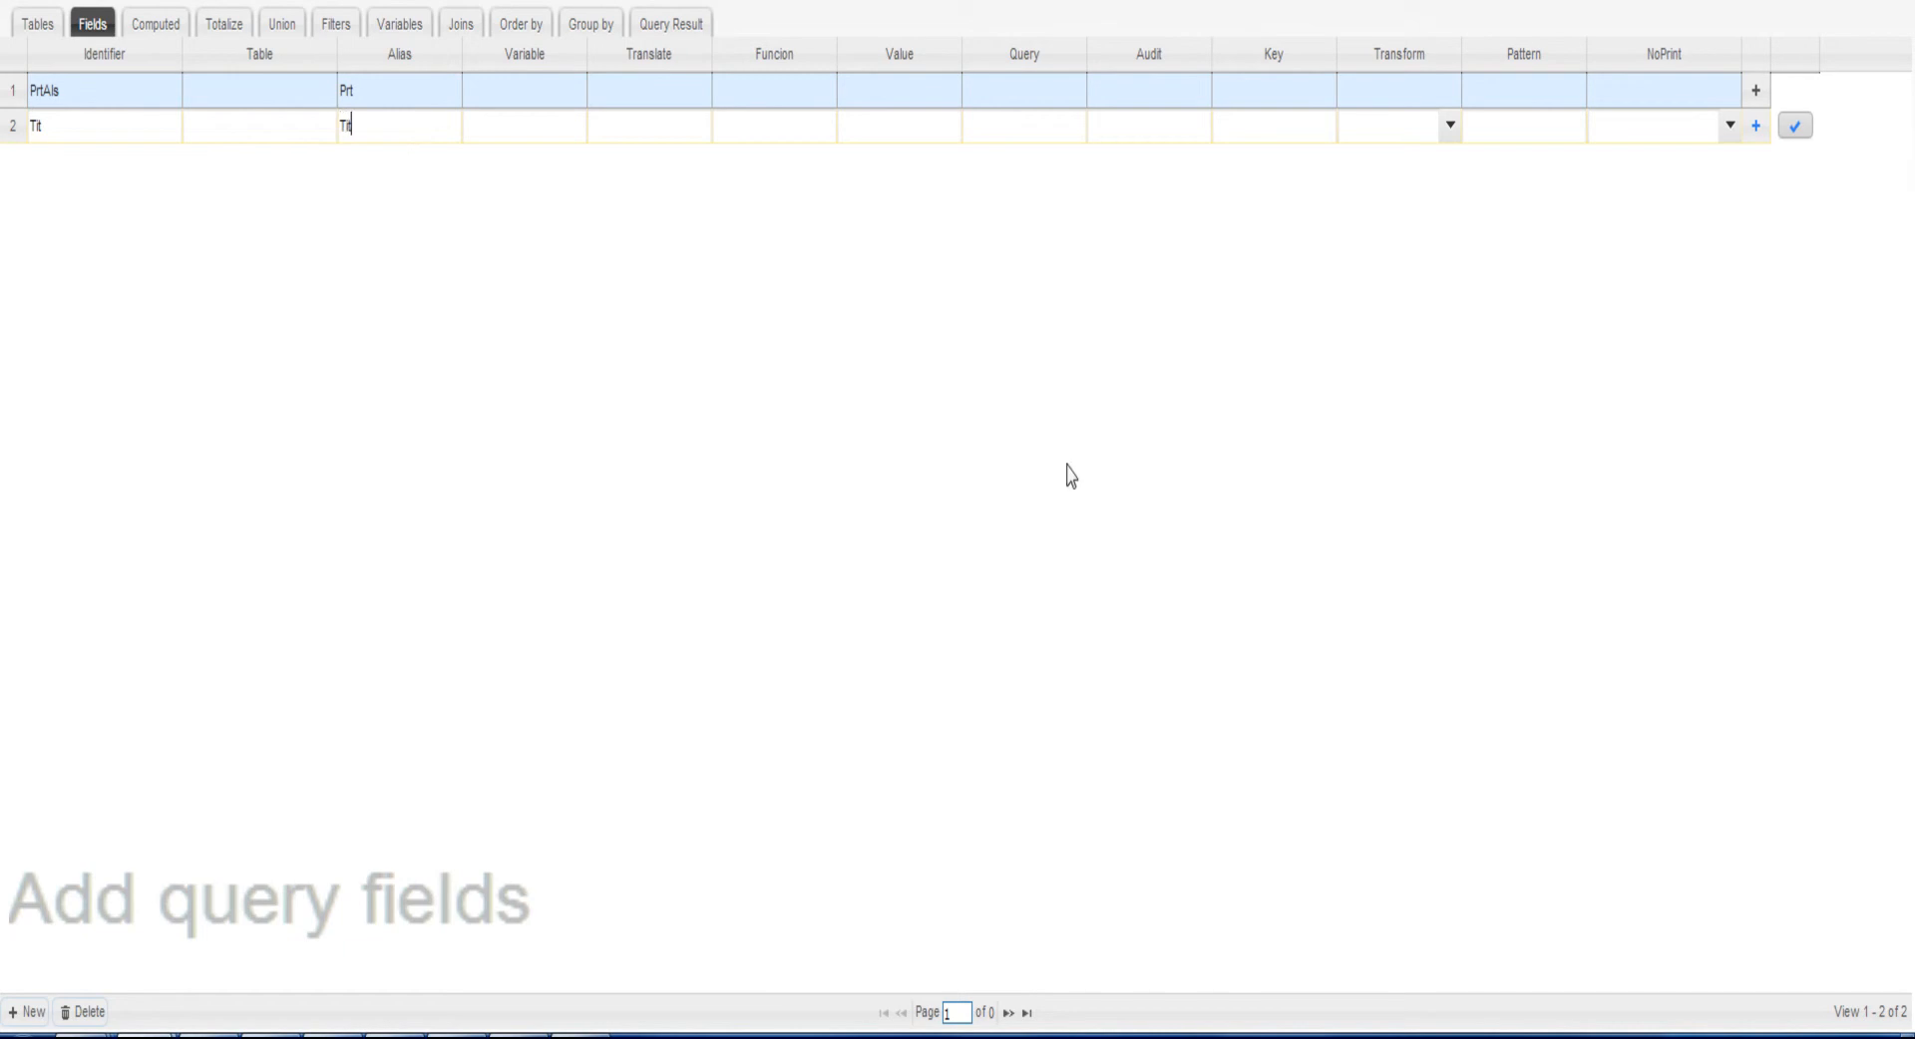
click(1794, 125)
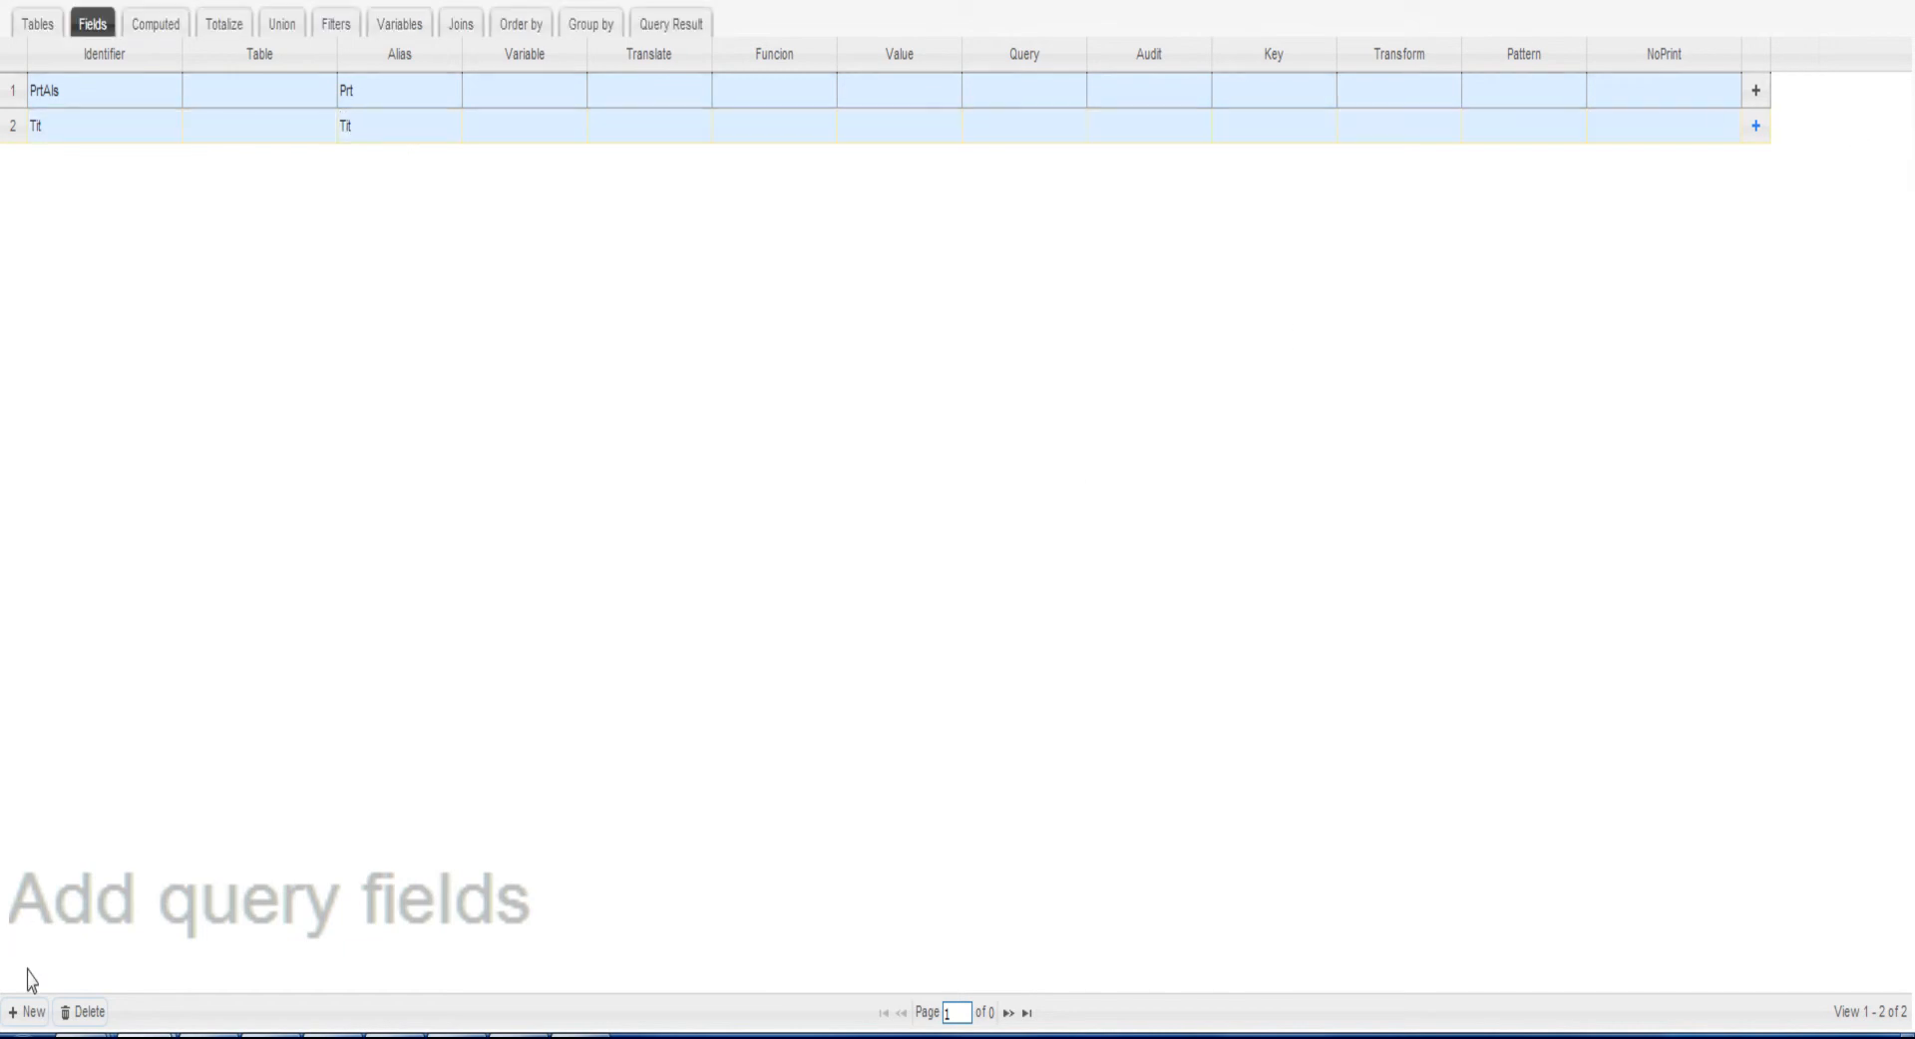
click(25, 1011)
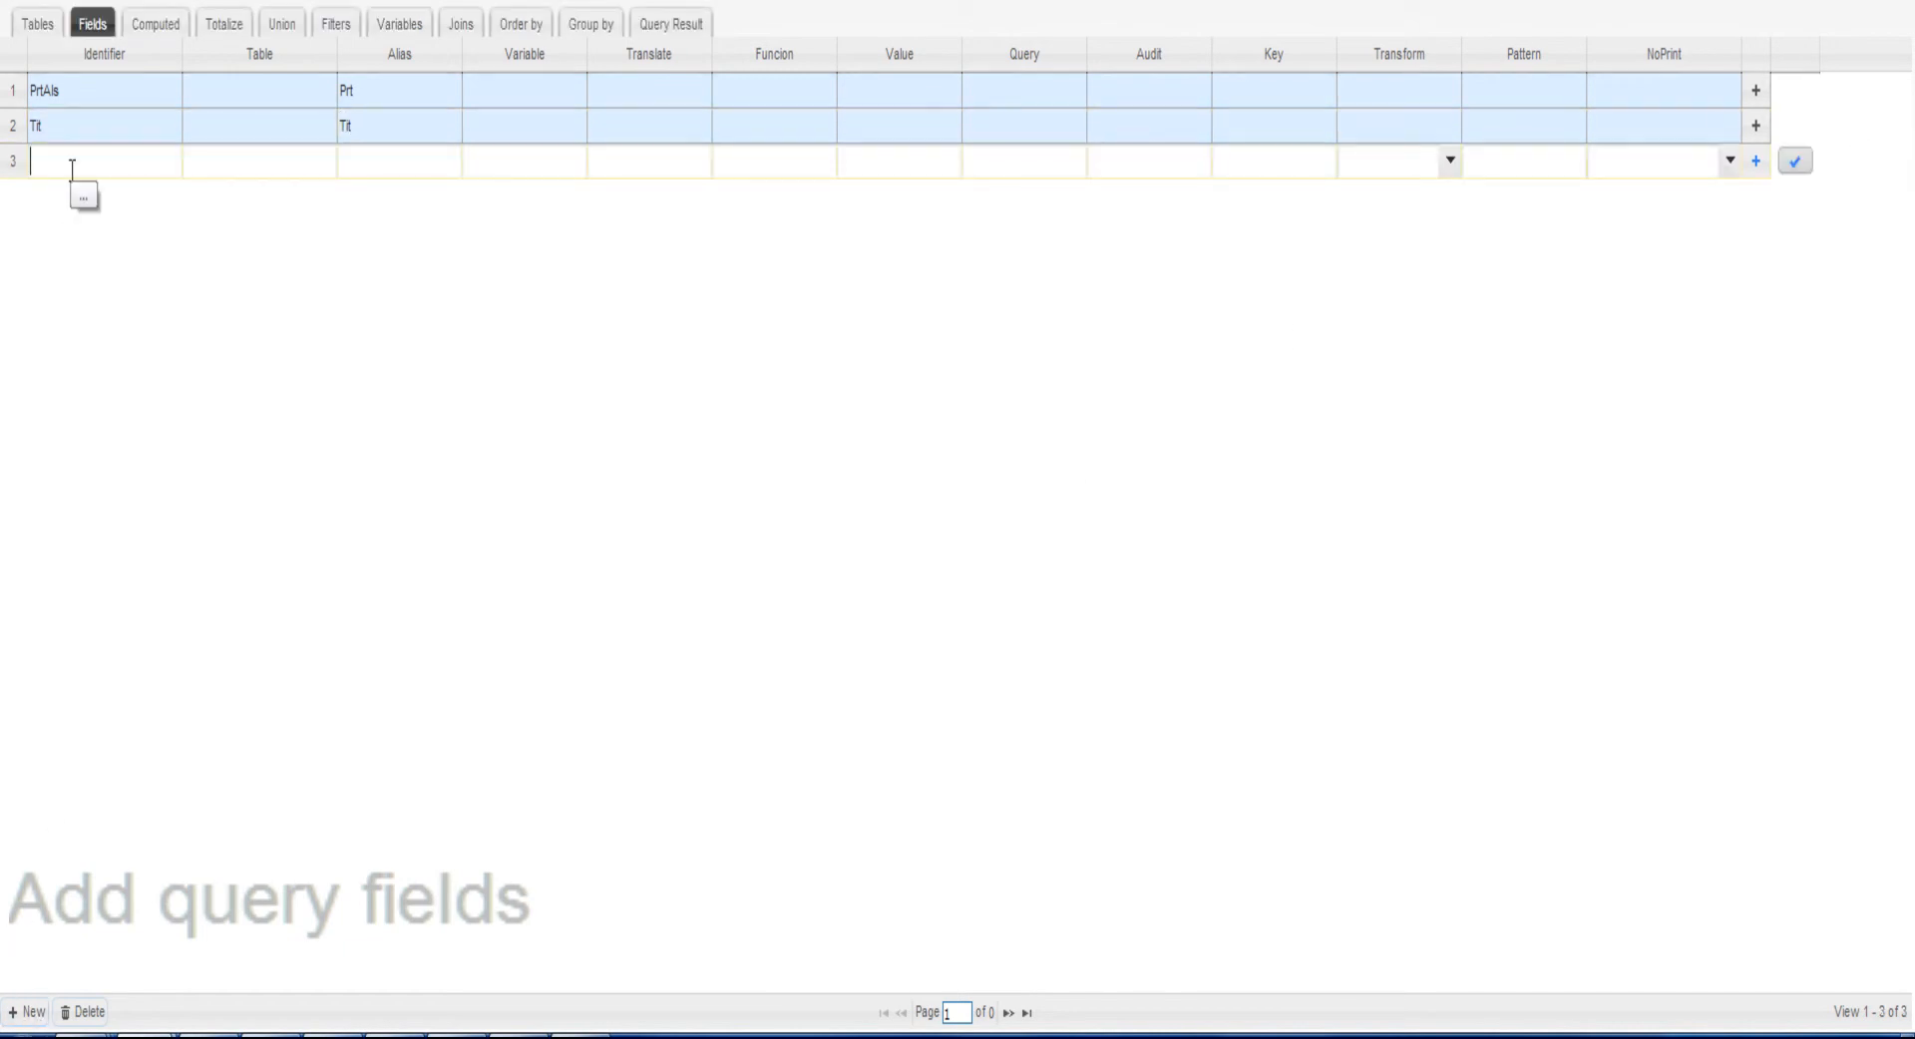
text(ModAl)
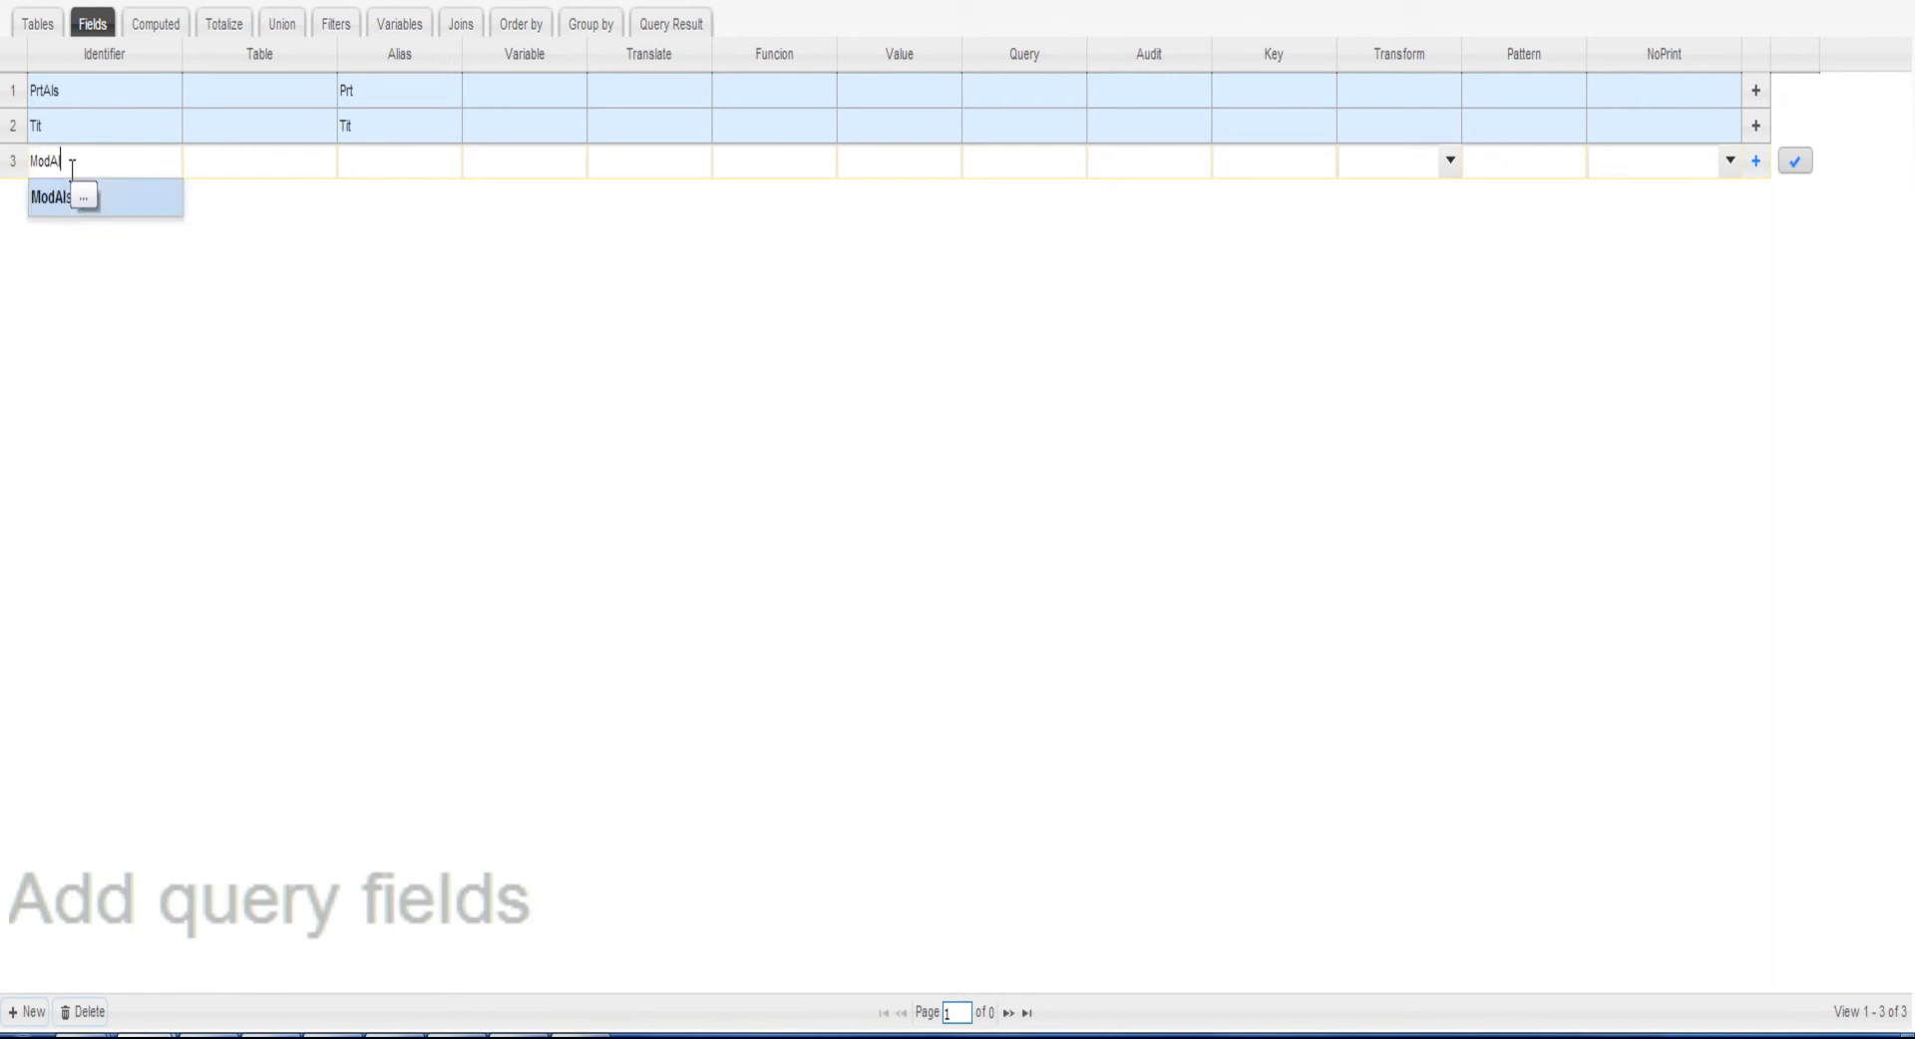
click(136, 206)
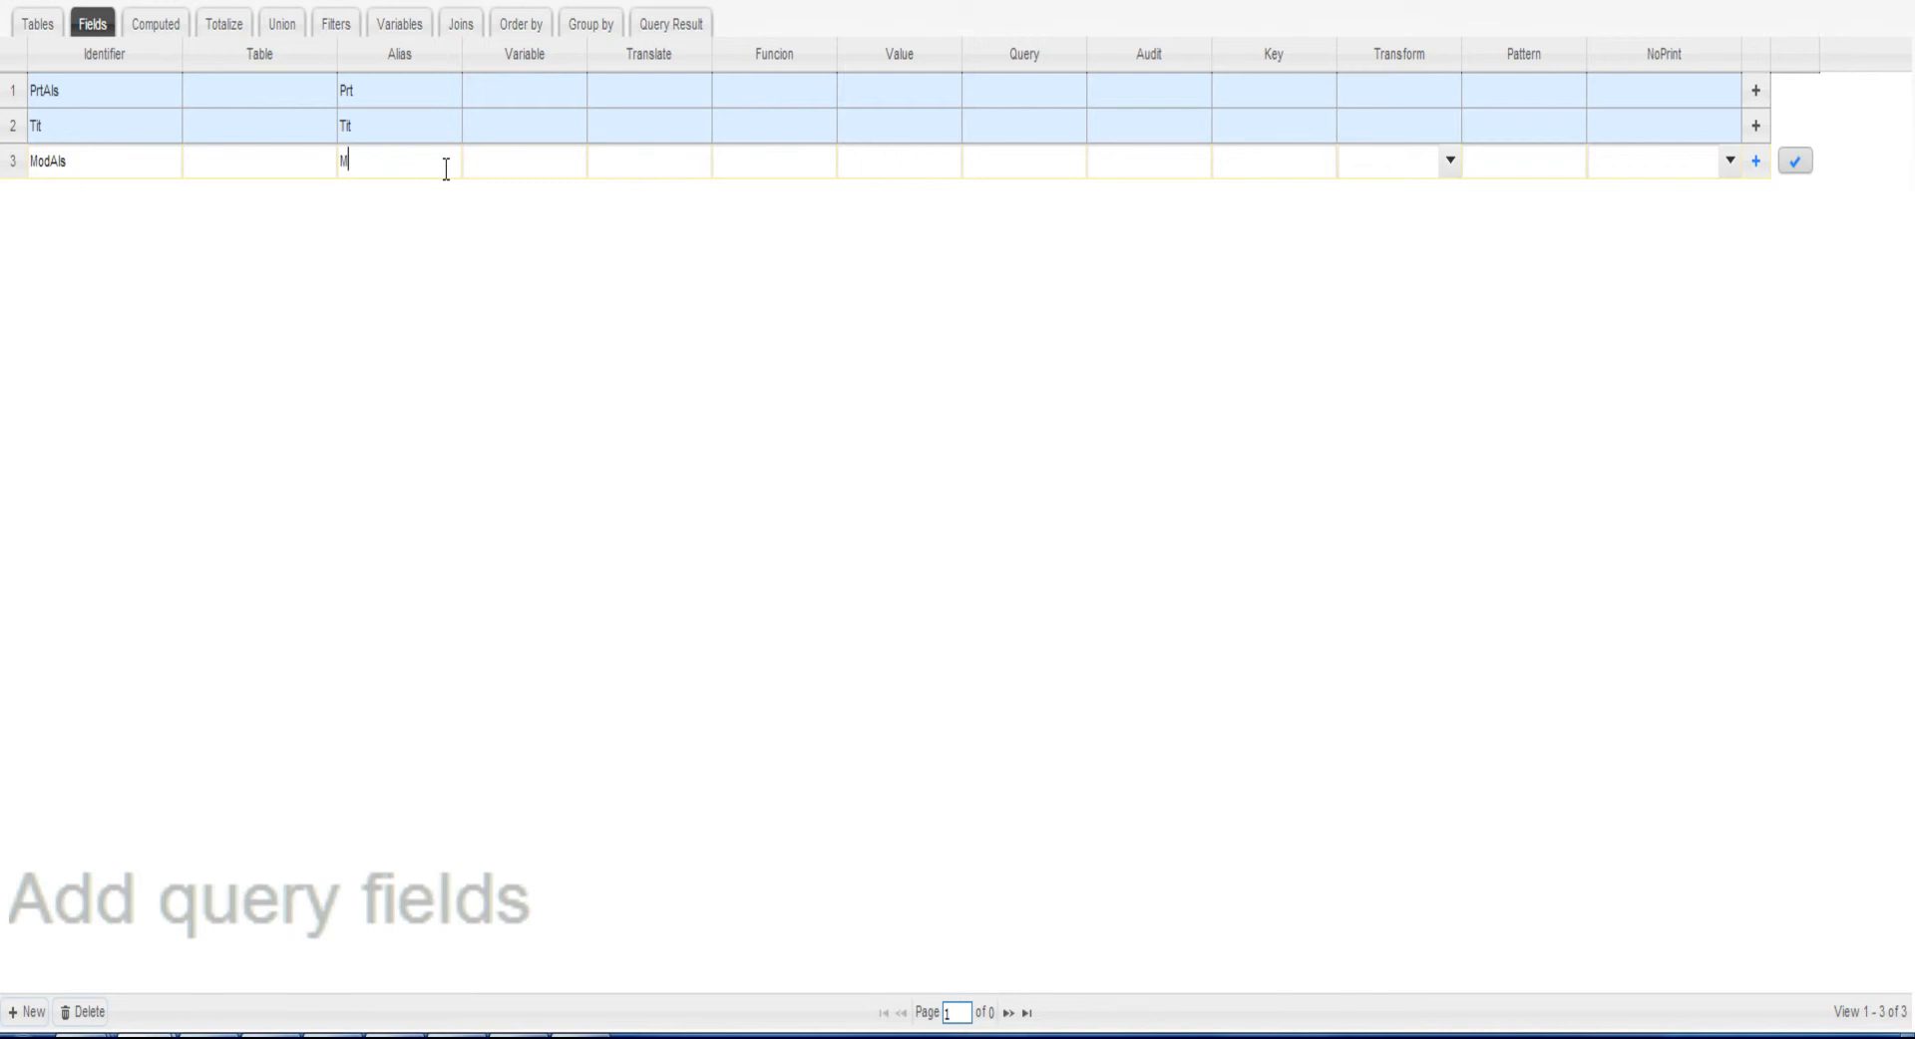
click(1794, 161)
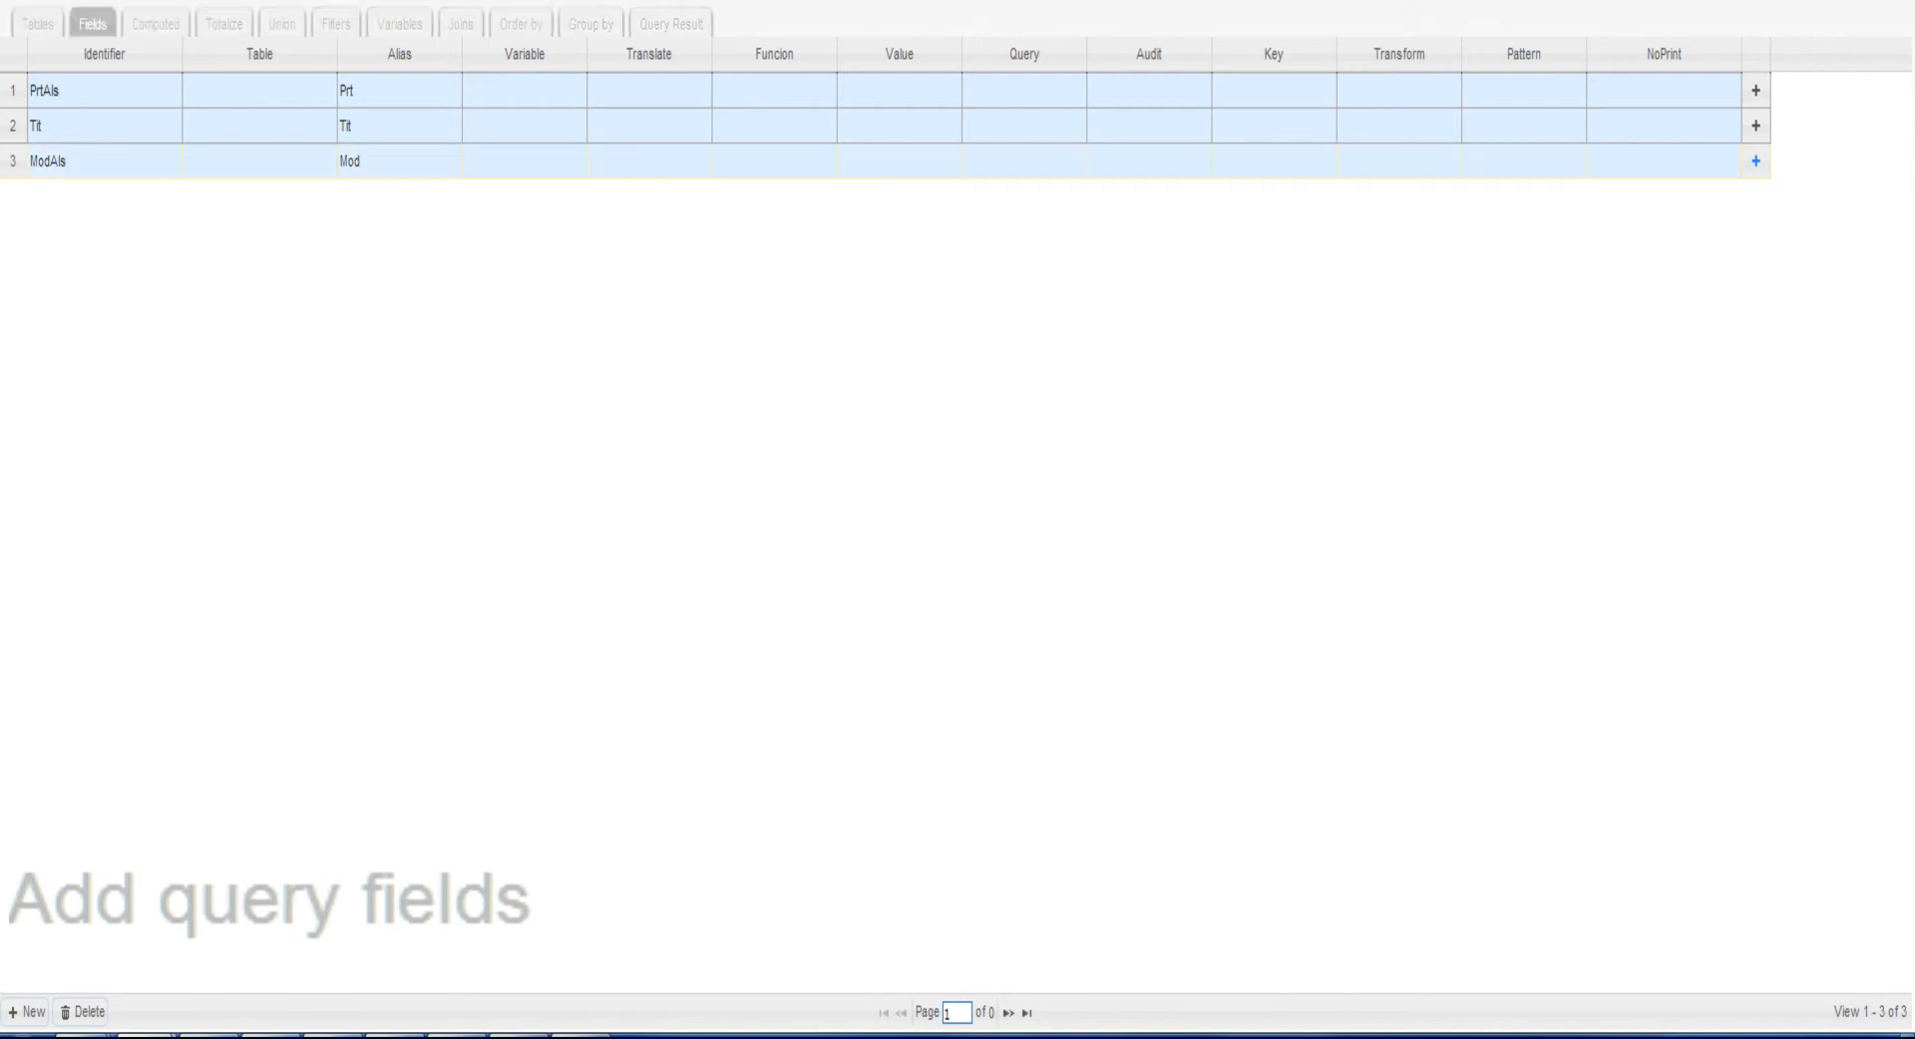
Add the query fields EndDat with the alias Dat and AssUsr with the alias Usr, saving each row
click(41, 999)
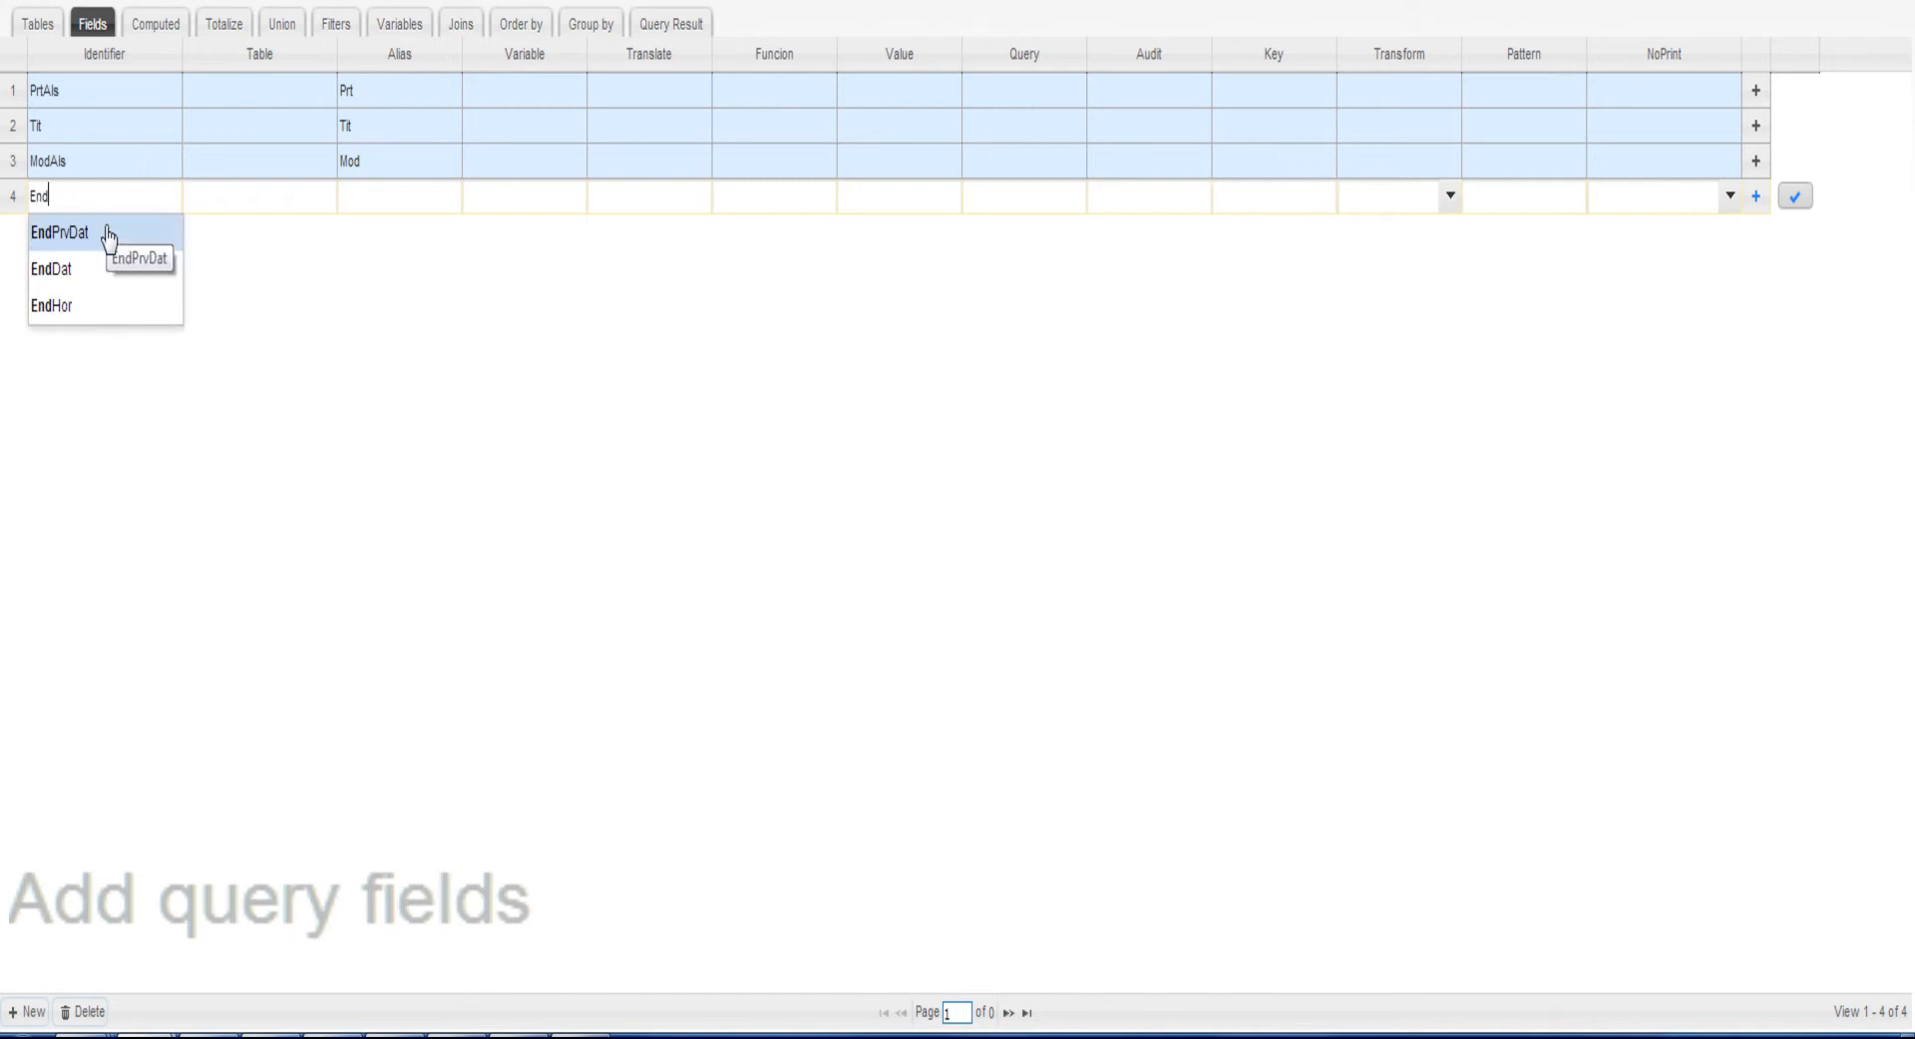
click(85, 279)
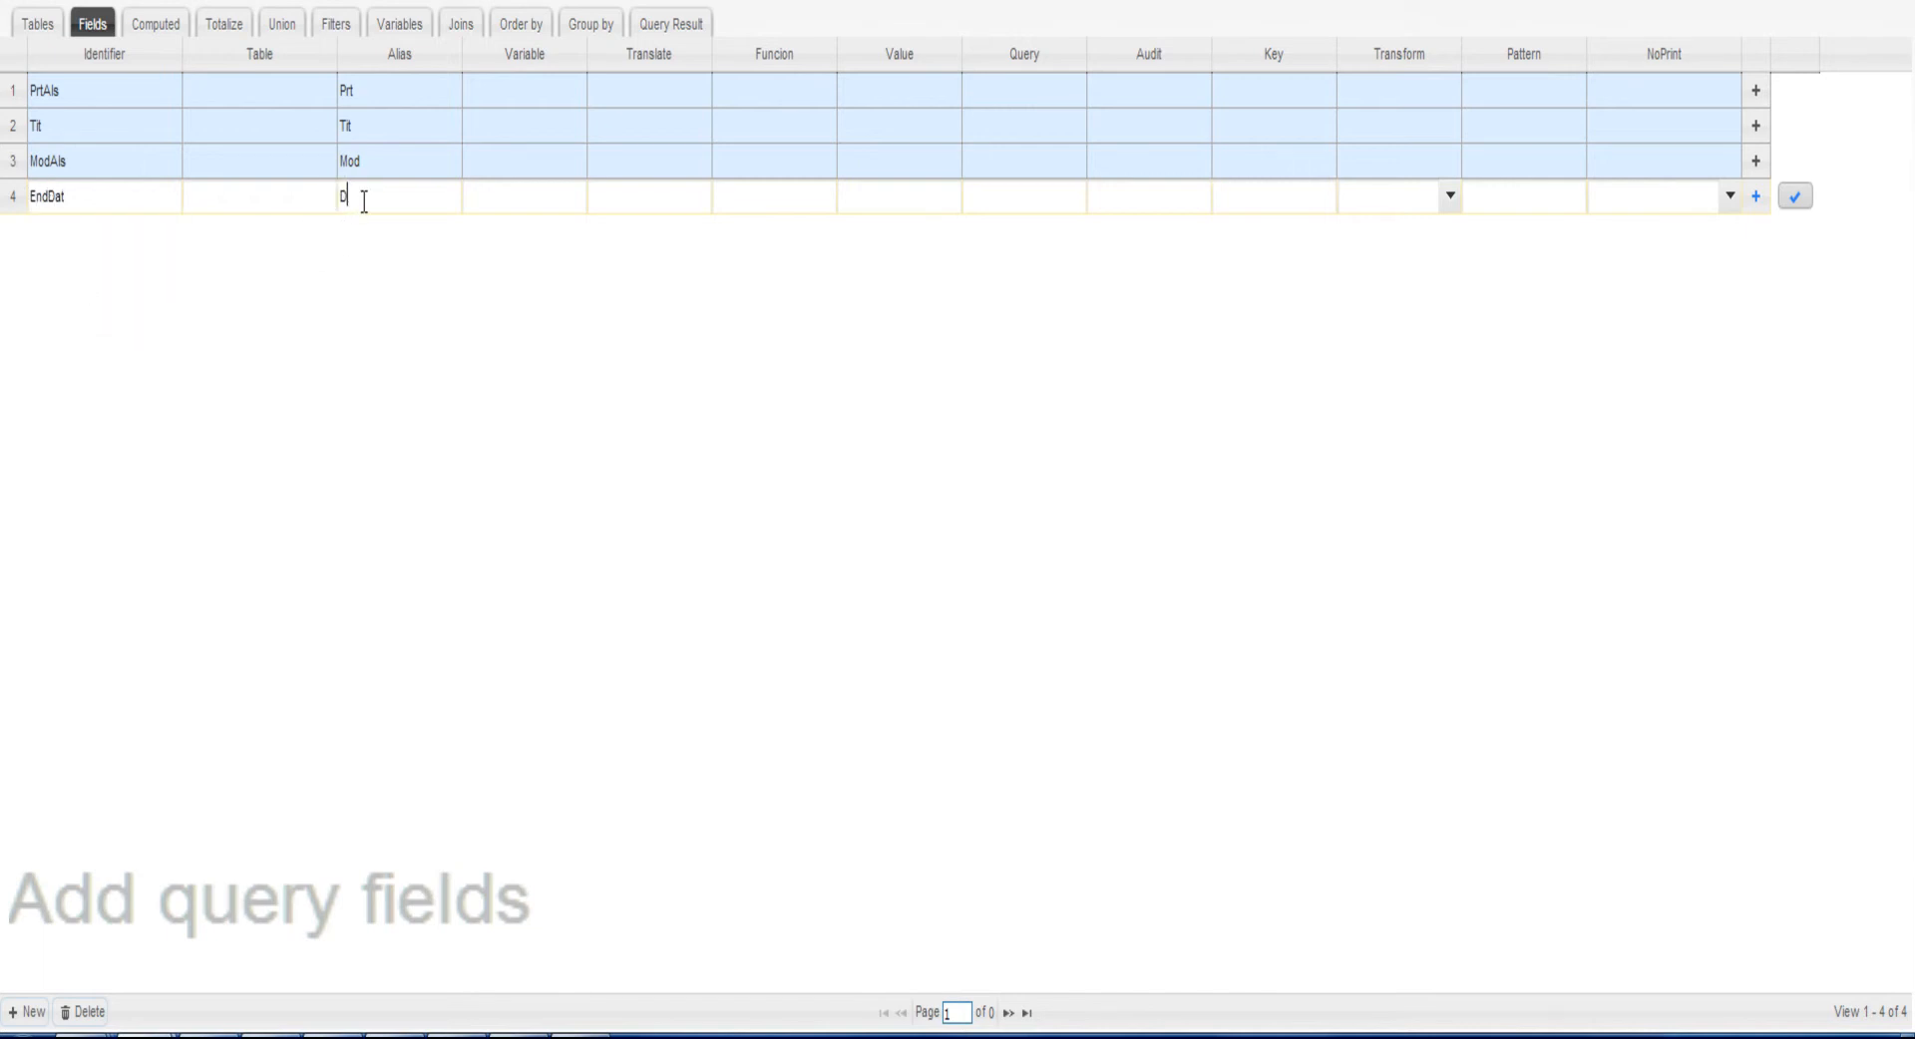
click(1795, 196)
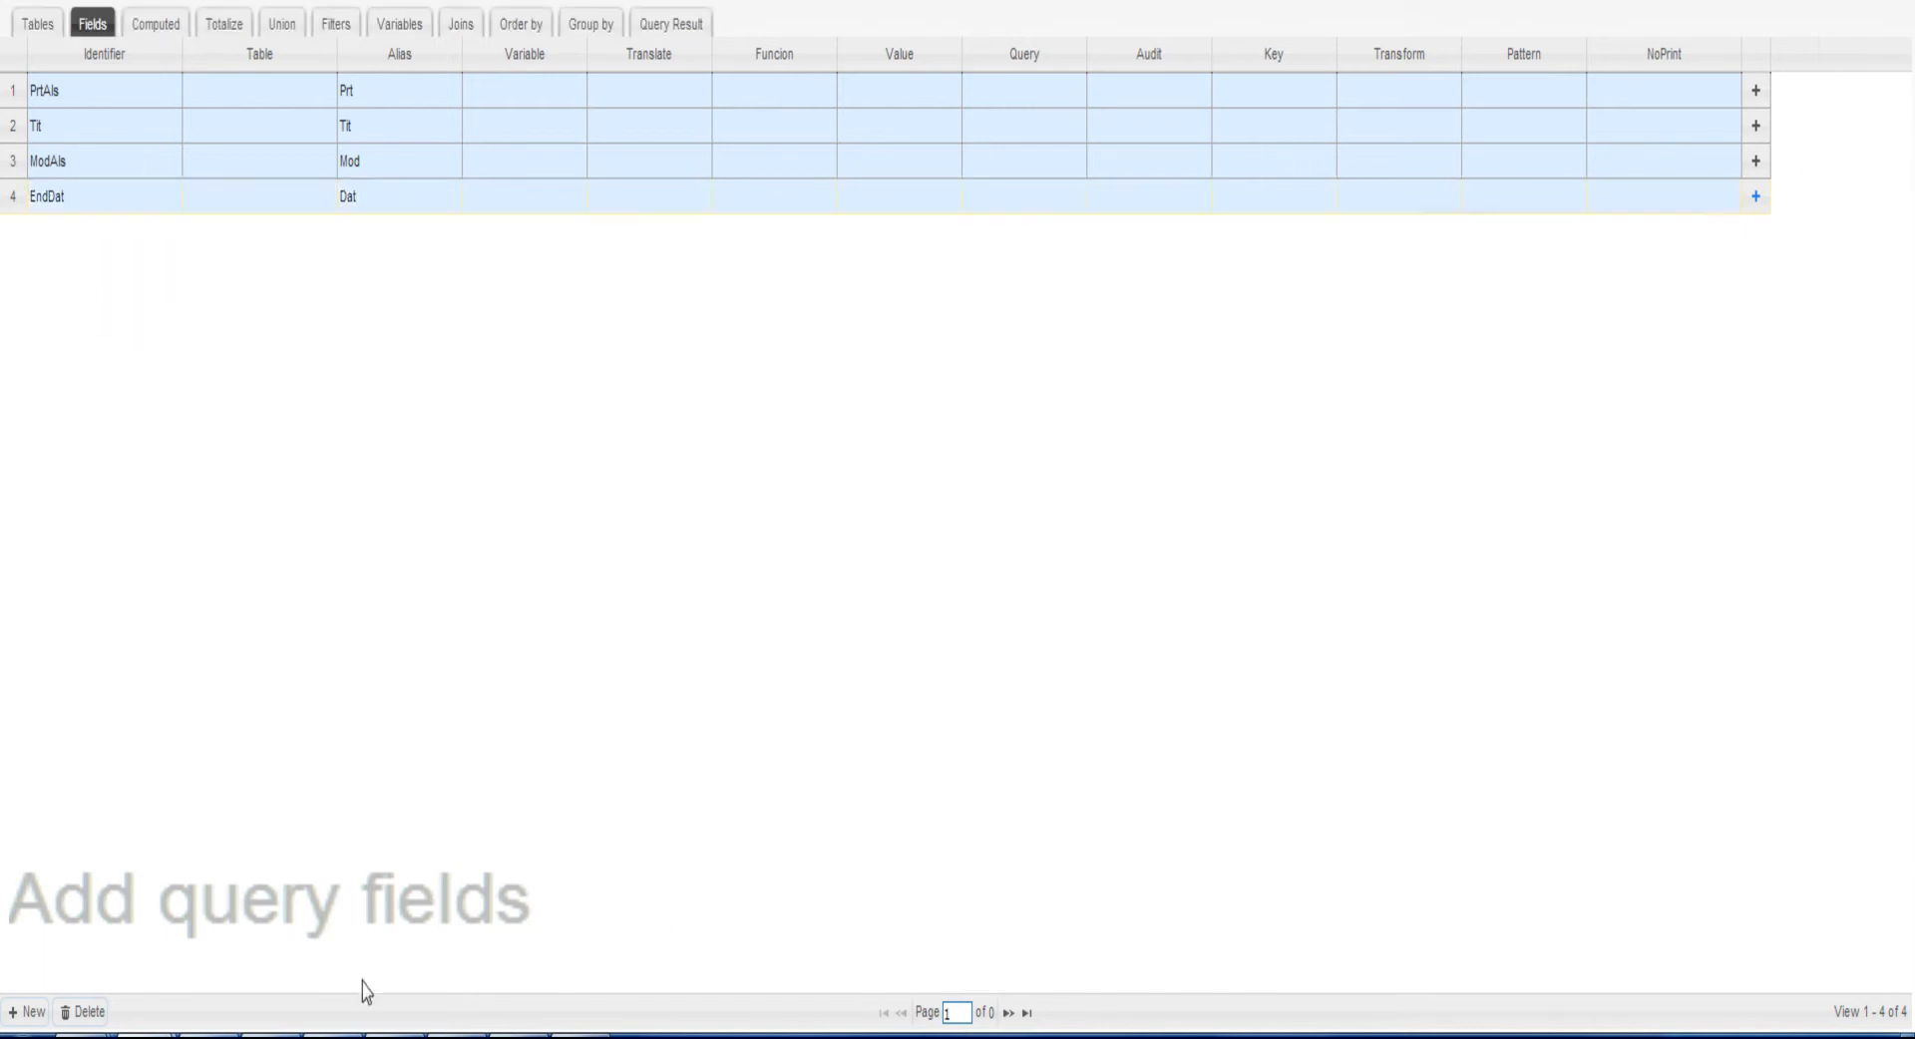
click(25, 1011)
text(Ass)
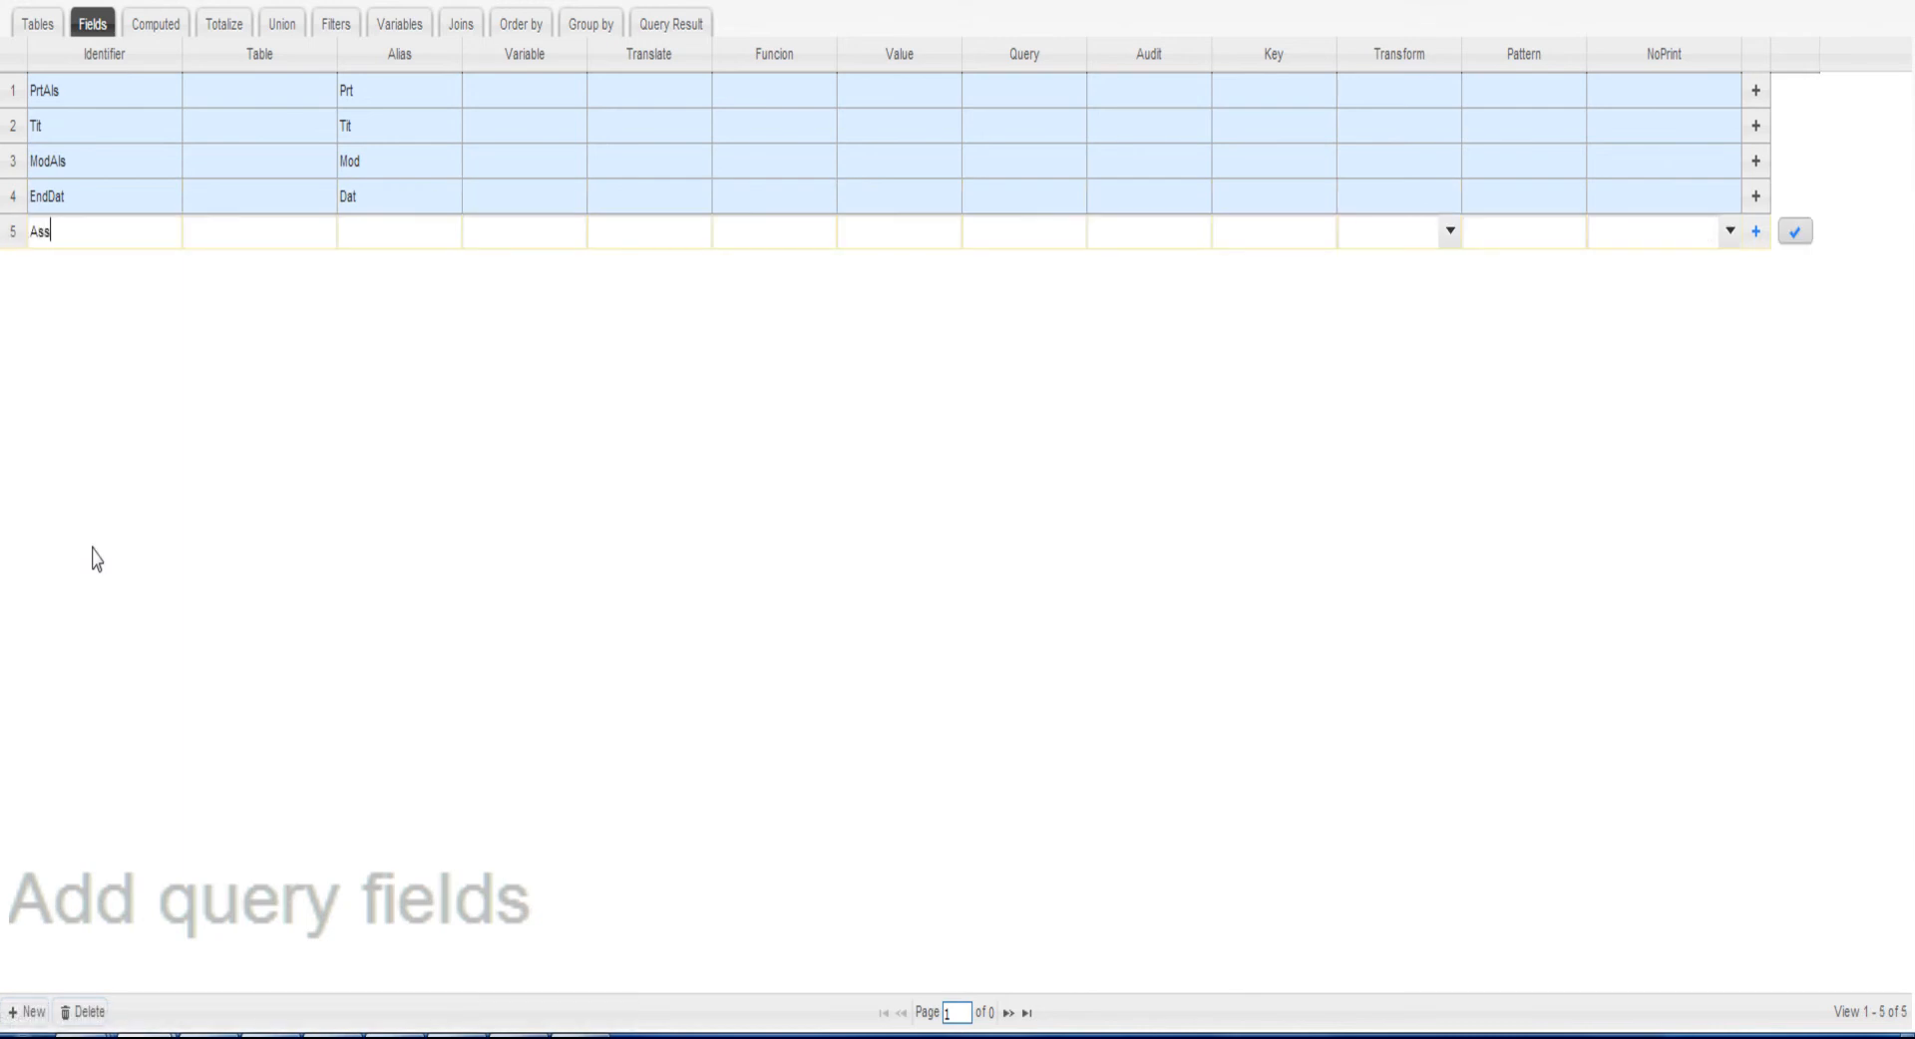
text(Usr)
click(63, 267)
click(422, 246)
text(Usr)
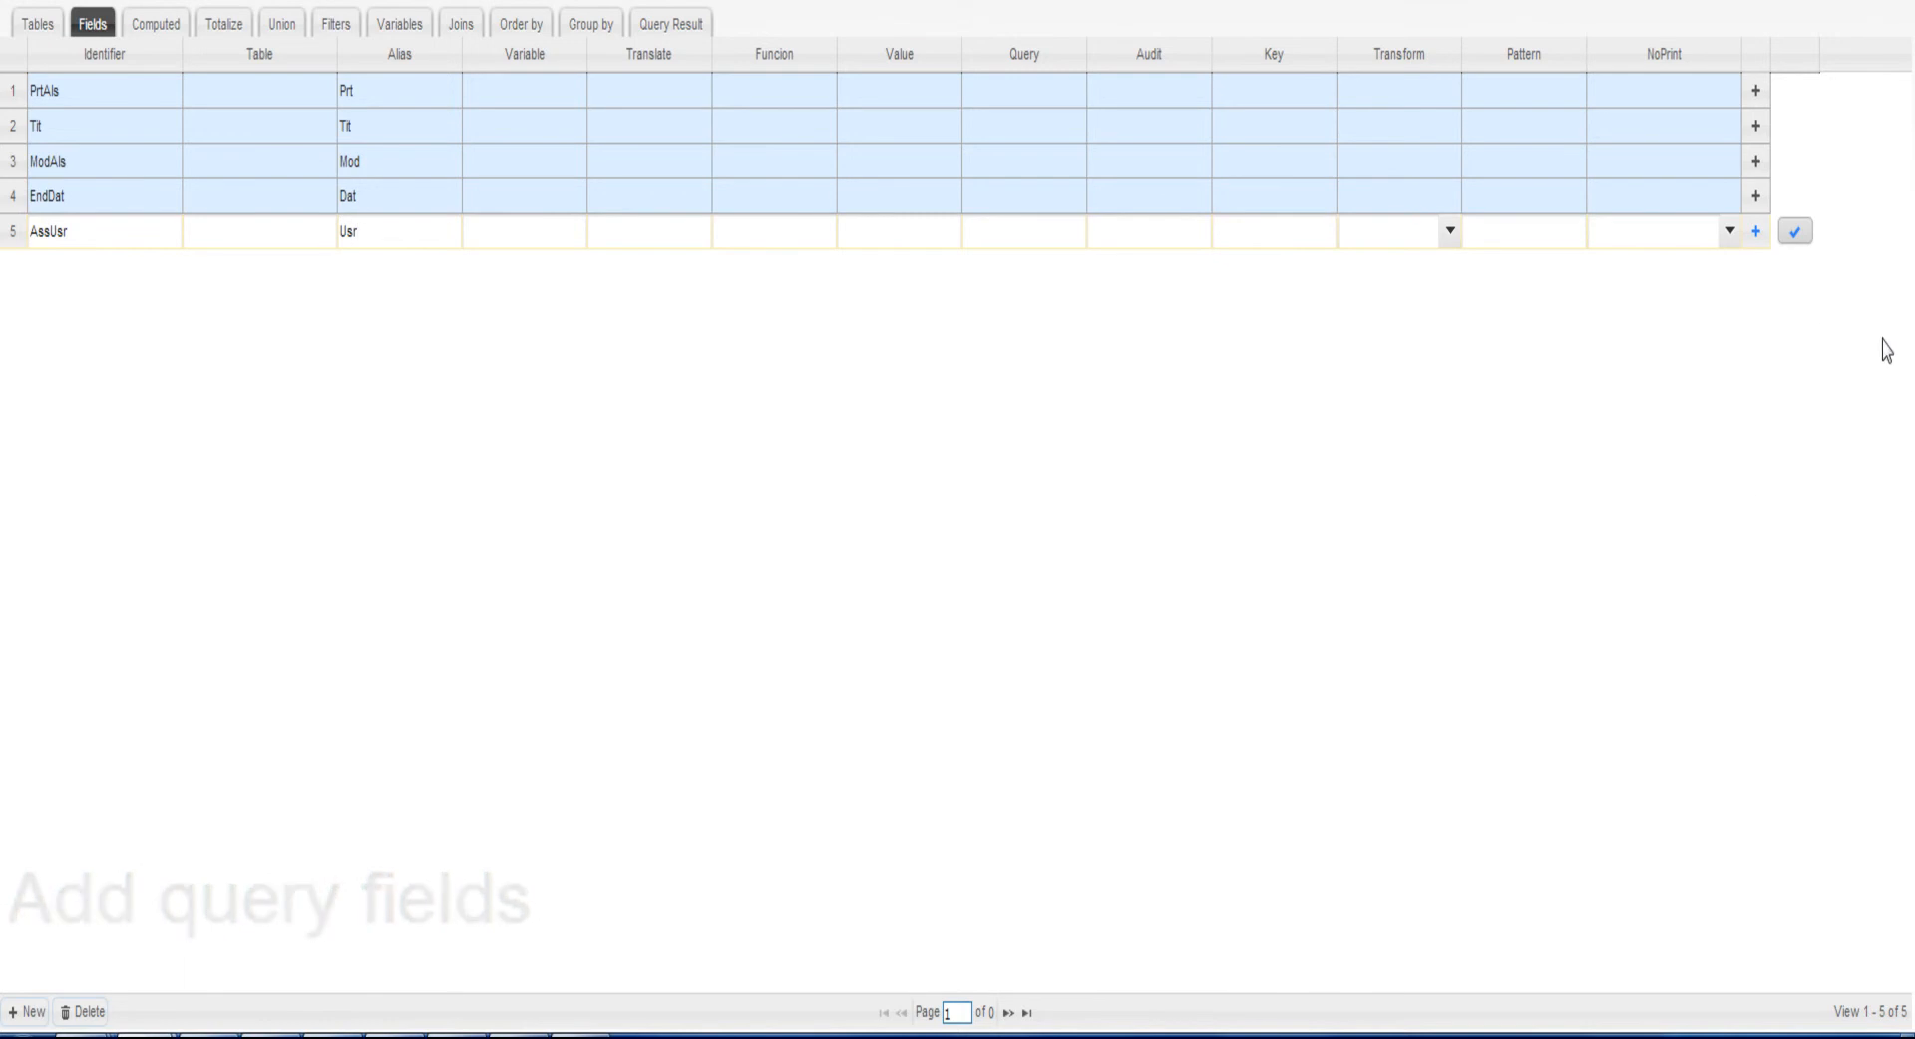
click(1794, 234)
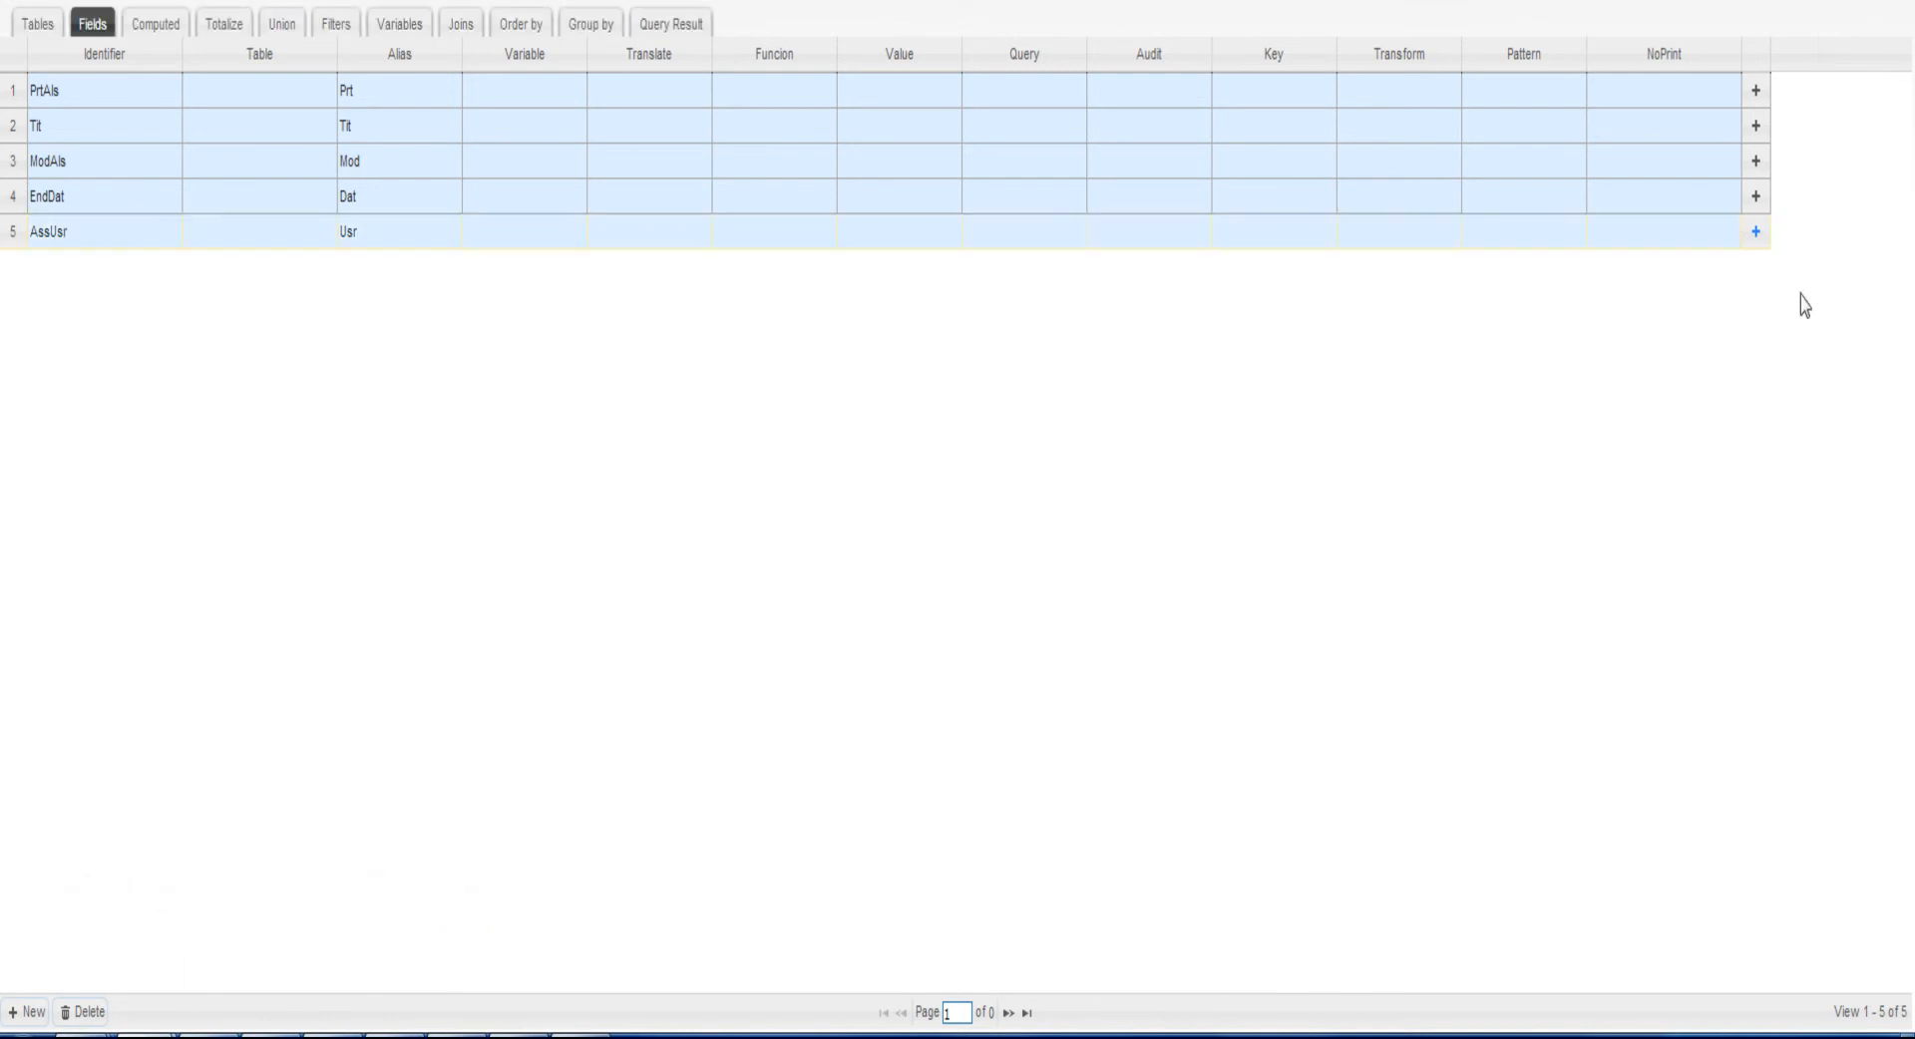
Add a top-level row to the query filters with its union set to AND and save it
click(339, 22)
click(17, 1013)
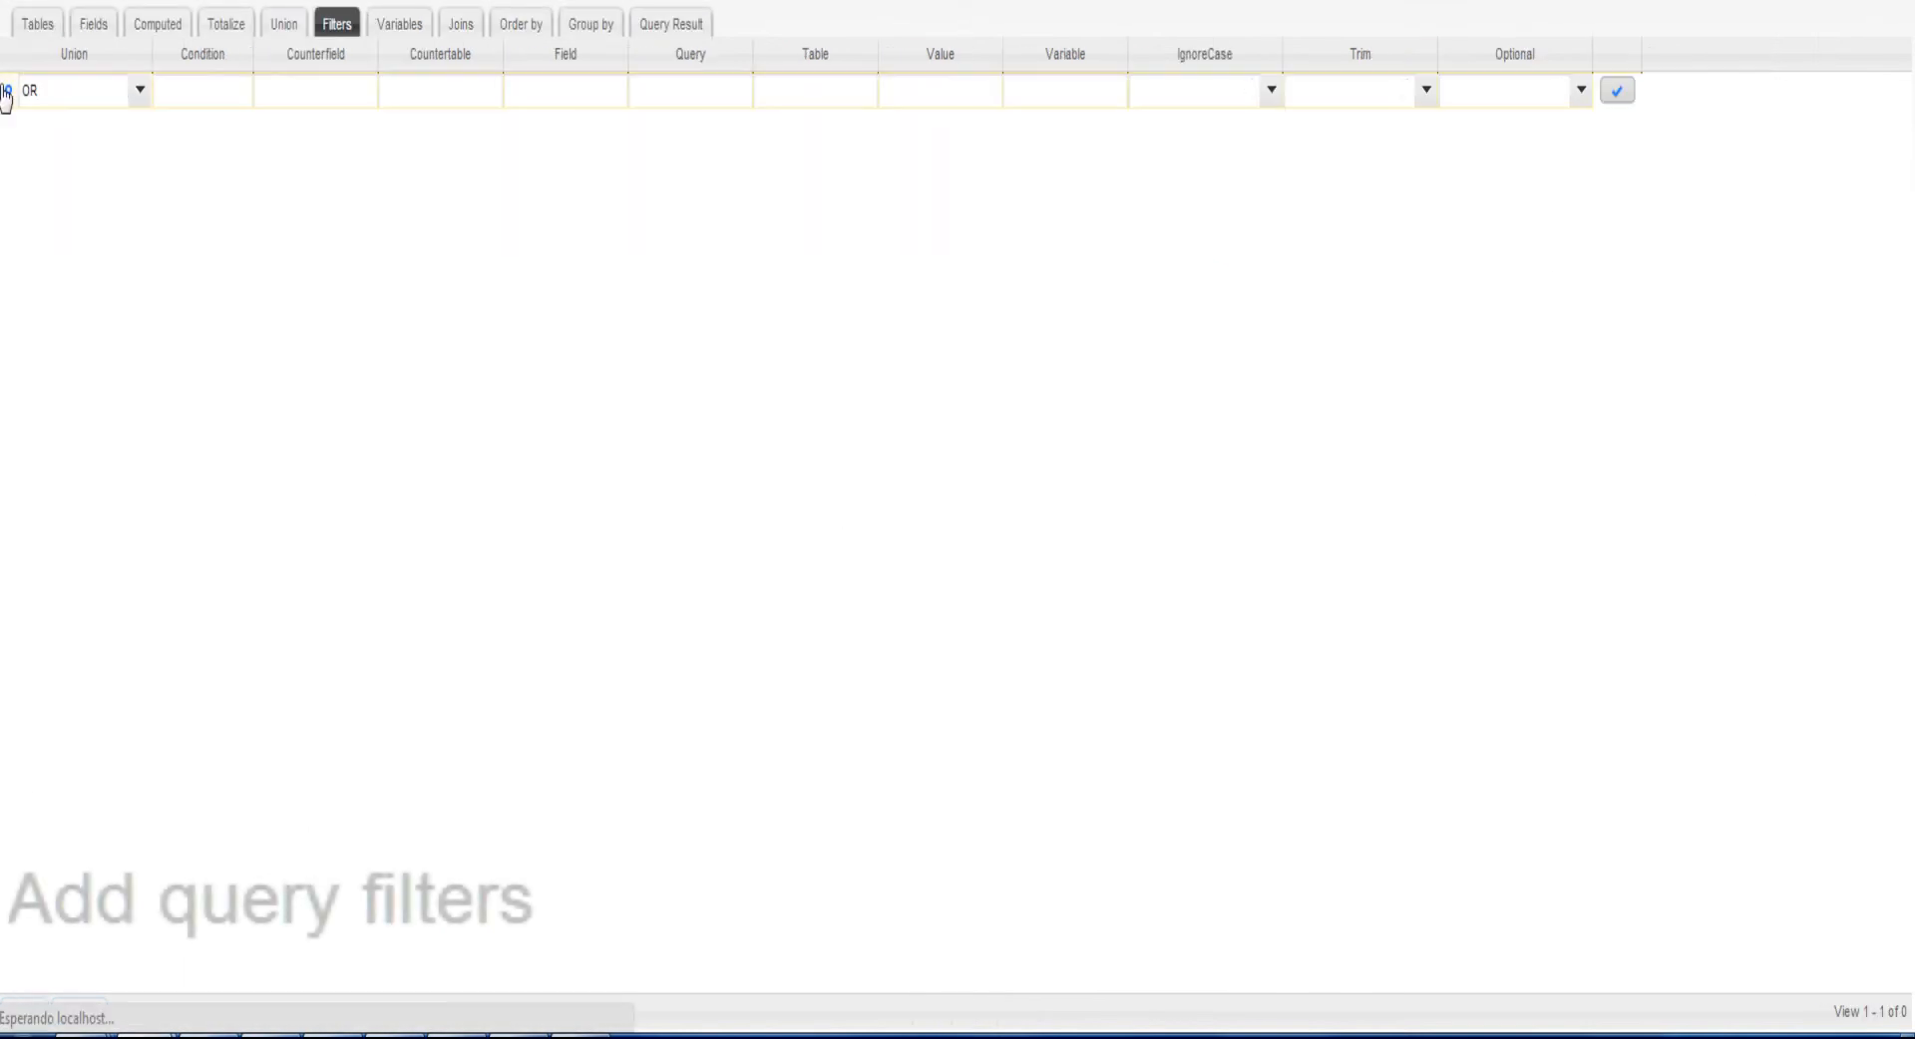
click(99, 92)
click(100, 160)
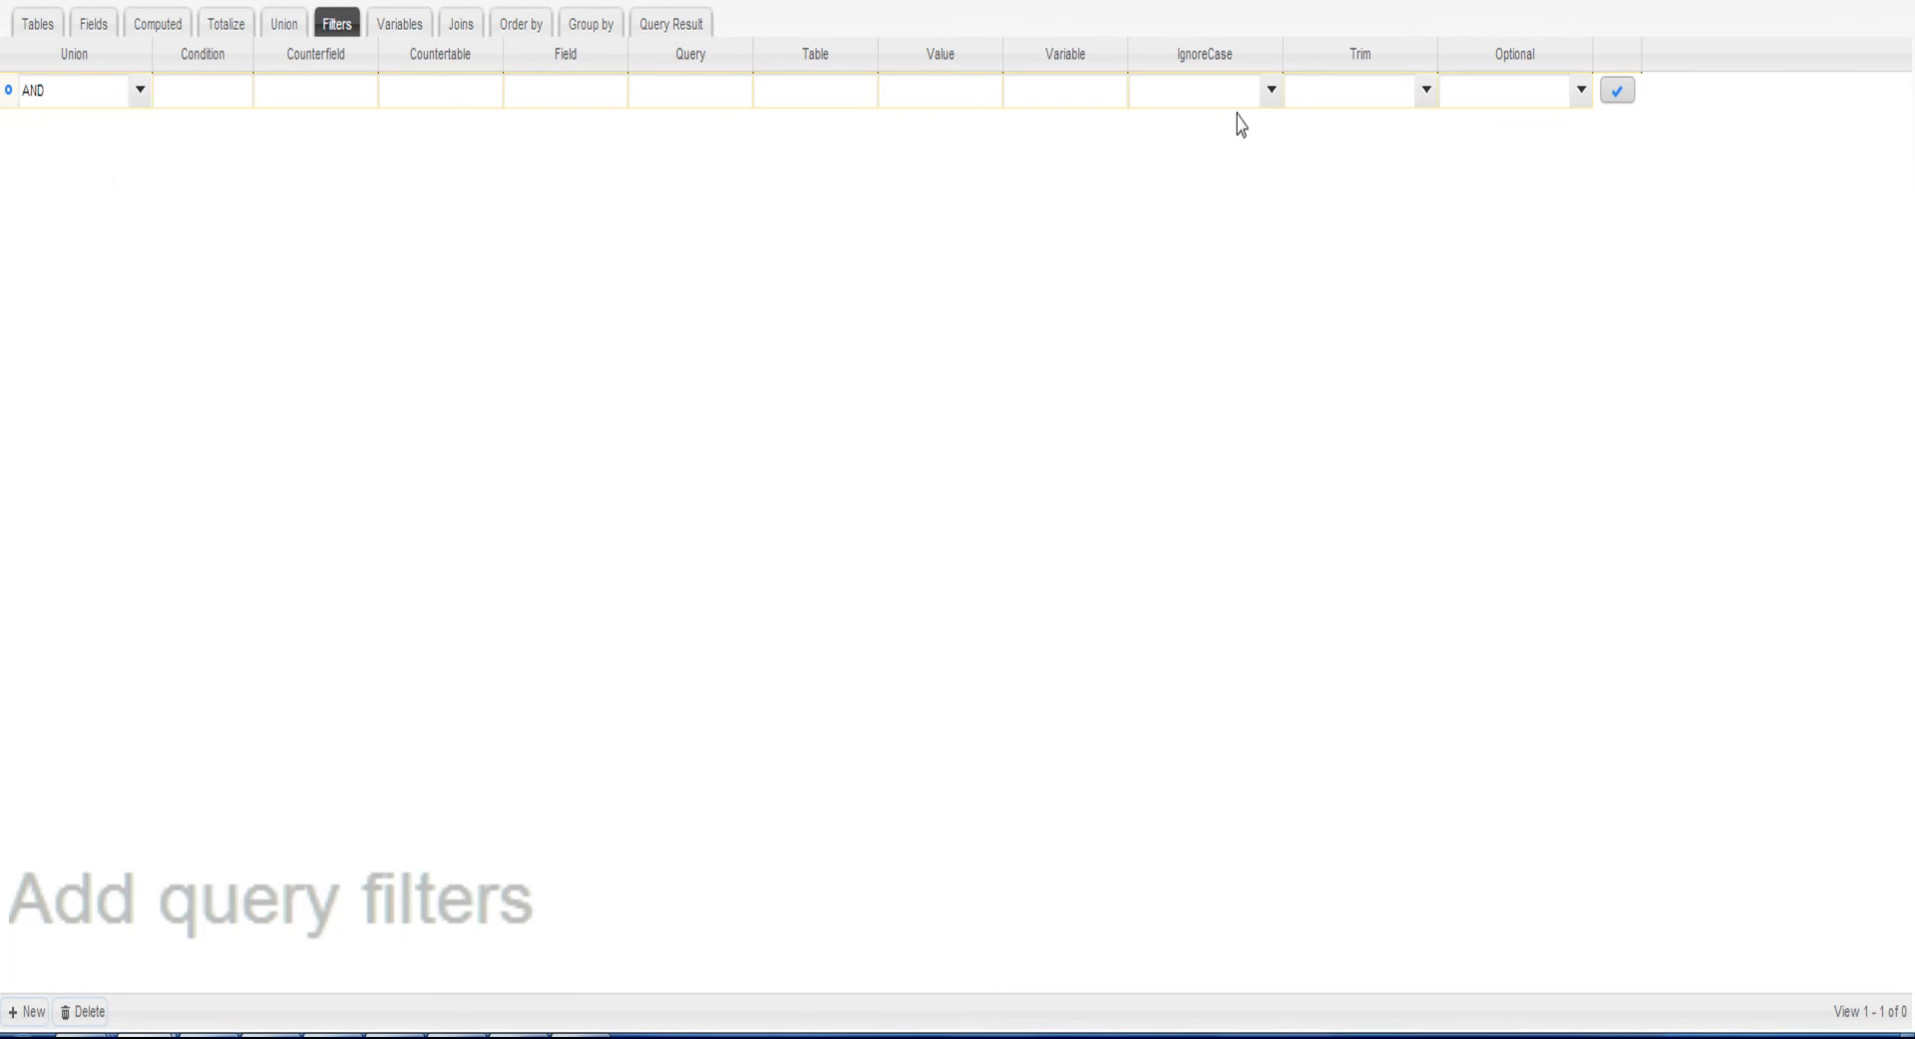
click(1616, 91)
Nest two rows of type FILTER under the AND group in the query filters
click(30, 1012)
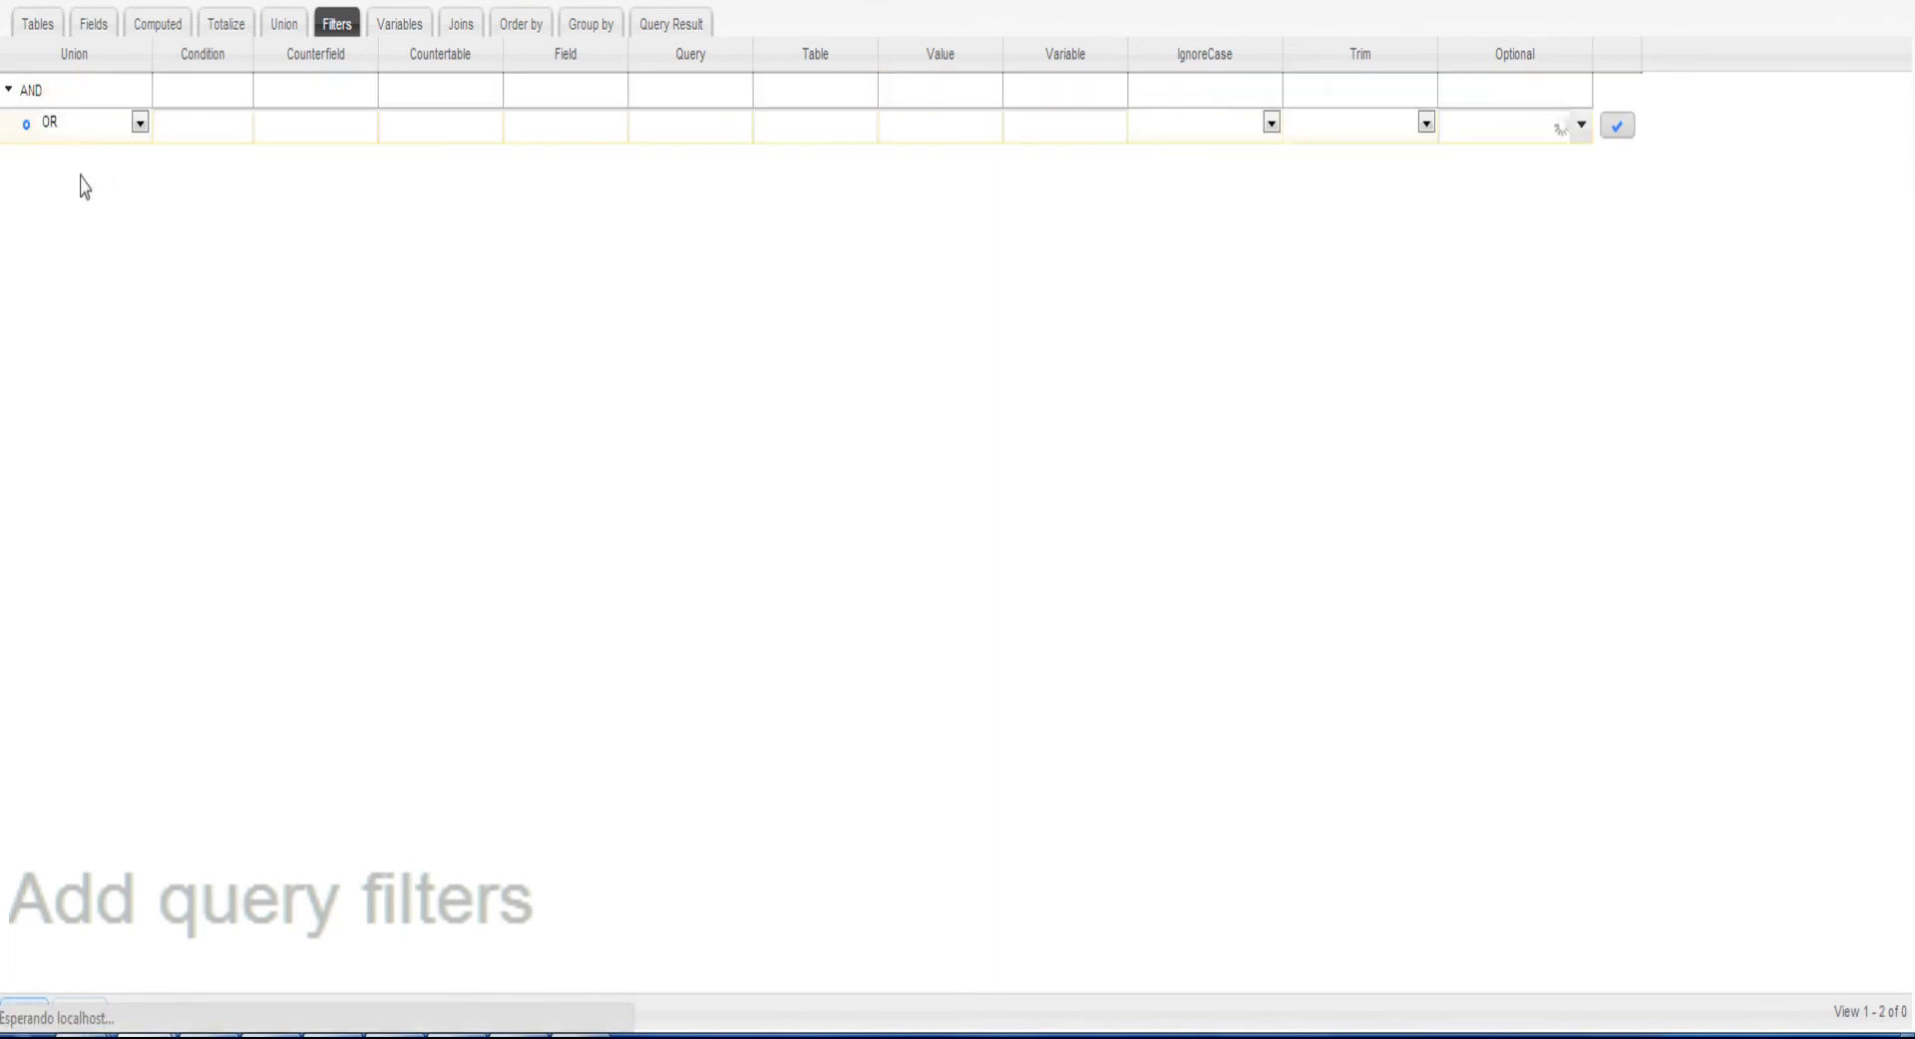
click(95, 127)
click(78, 215)
click(84, 93)
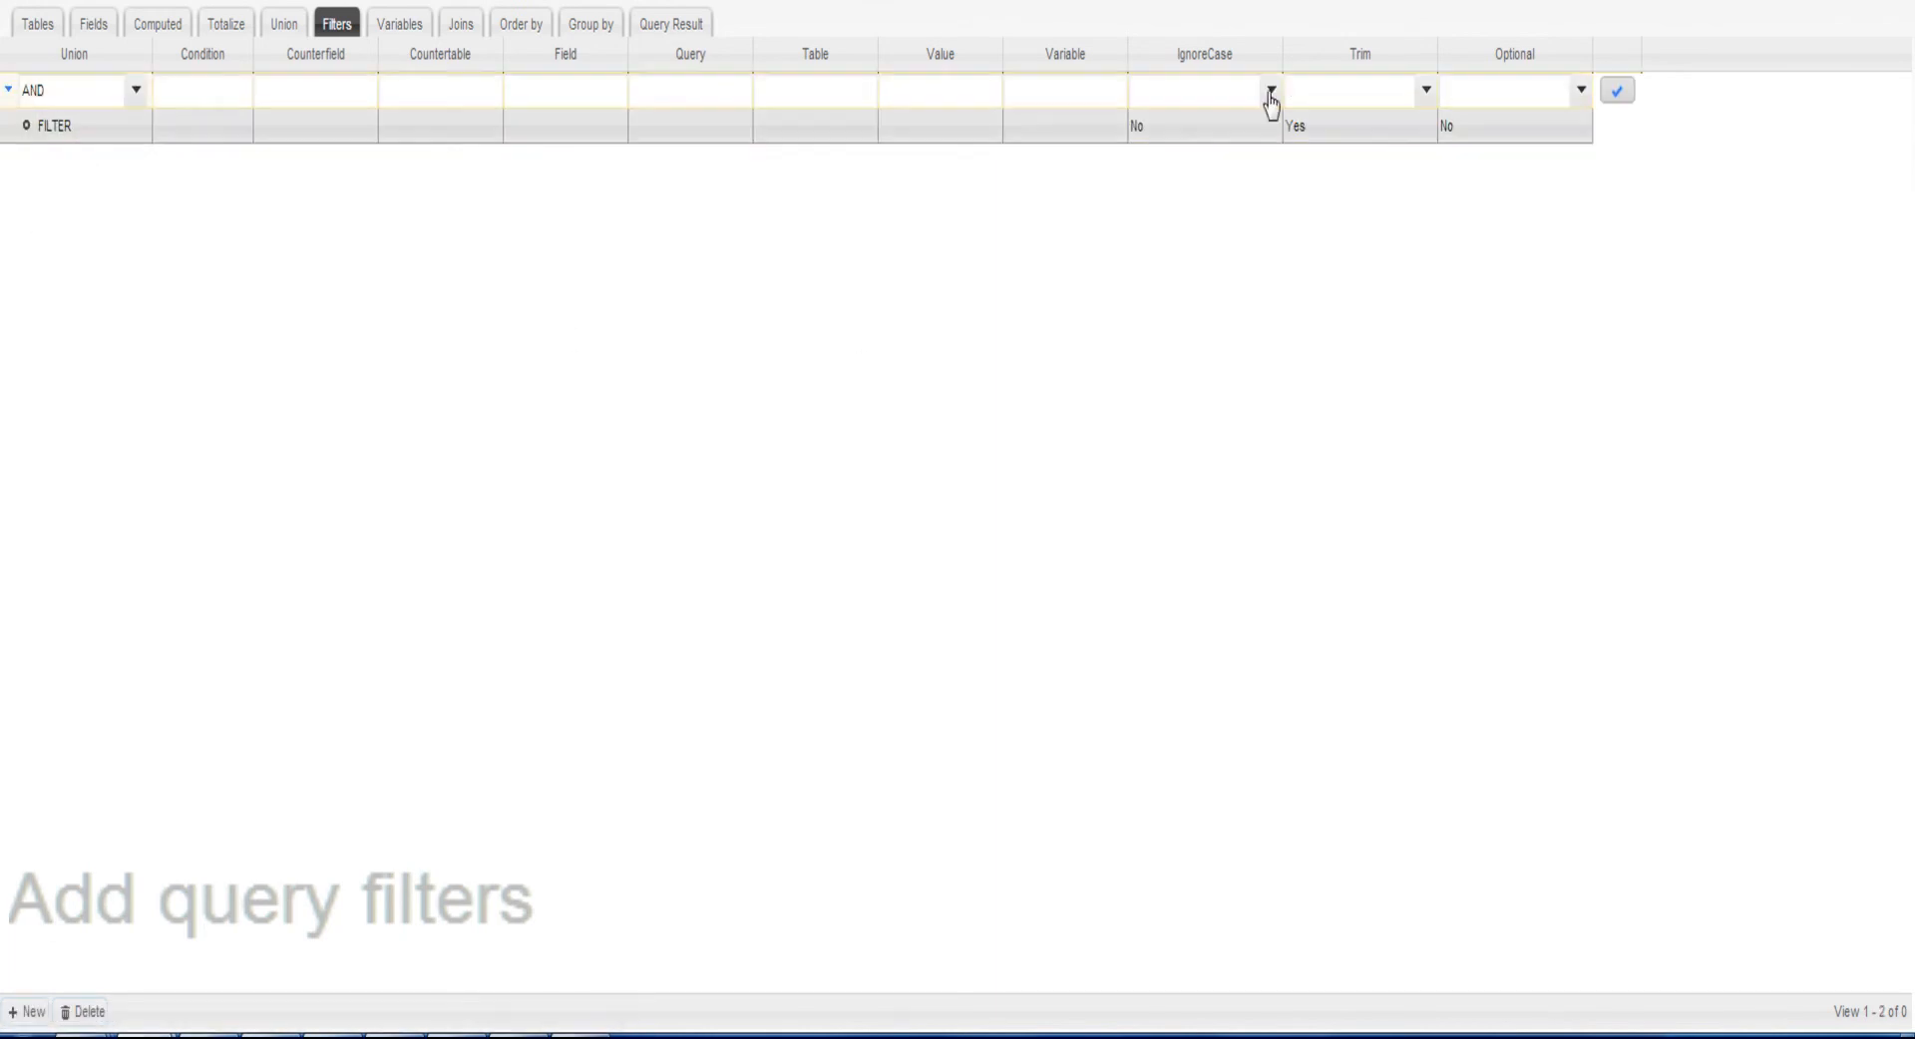
click(1617, 90)
click(35, 1012)
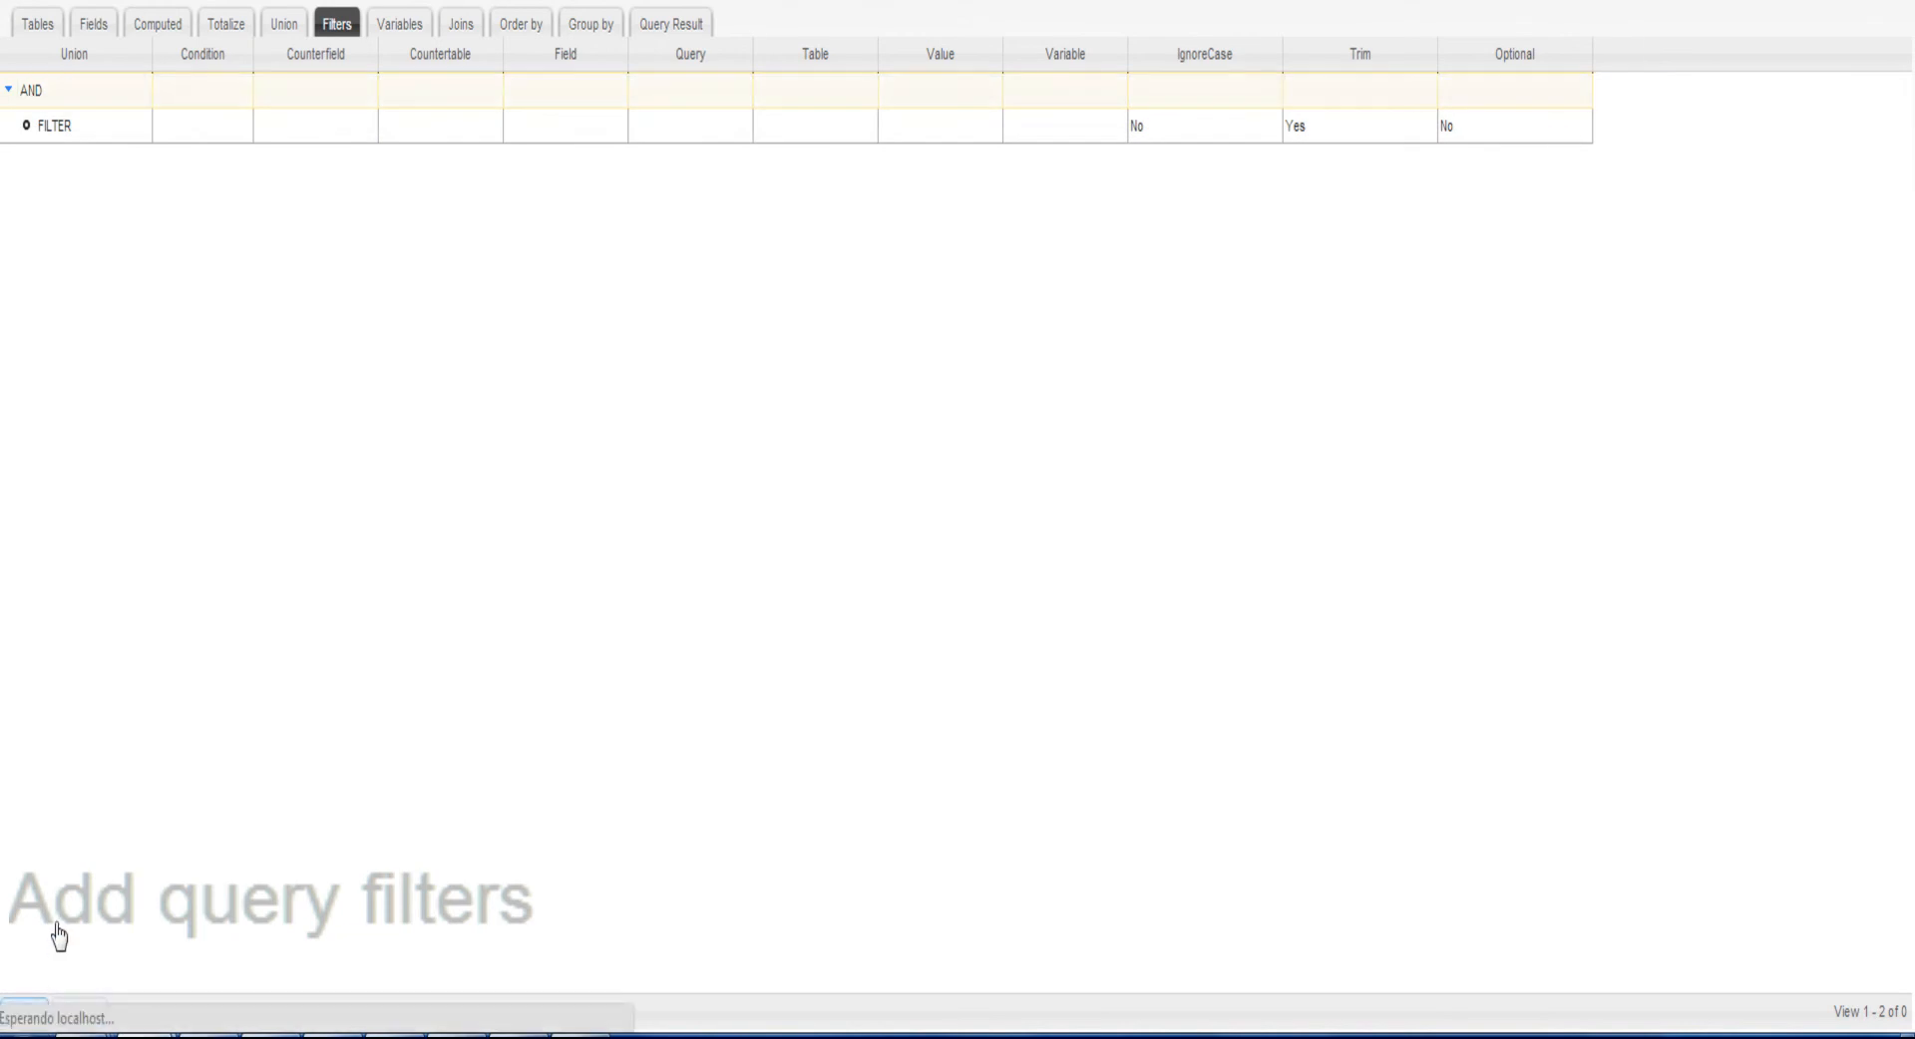
click(88, 165)
click(75, 257)
Define the first filter as field EndDat >= variable EndDat with Trim set to No, and save the row
click(196, 140)
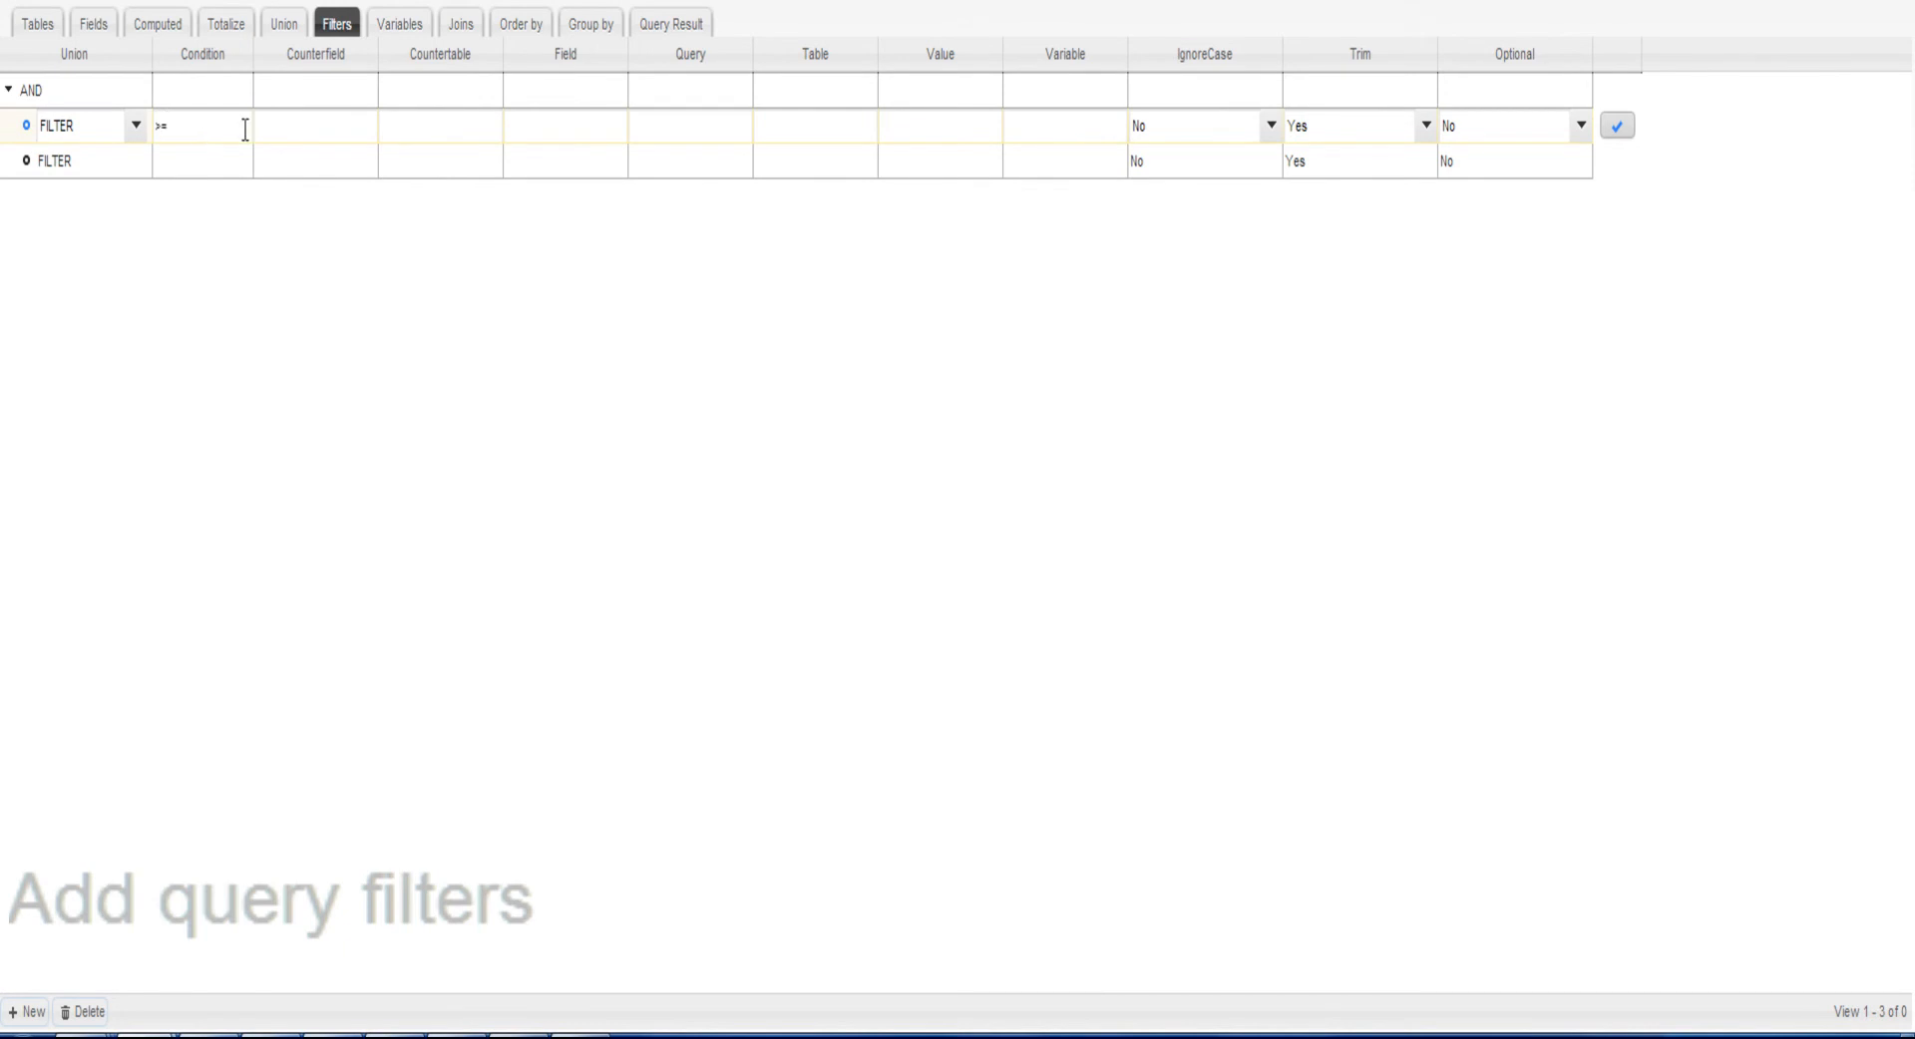
click(553, 158)
click(561, 139)
click(1069, 127)
text(EndDat)
click(1374, 128)
click(1350, 188)
click(1616, 128)
Define the second filter as field Tit LIKE variable Tit, with IgnoreCase Yes, Trim No and Optional Yes, and save it
click(231, 172)
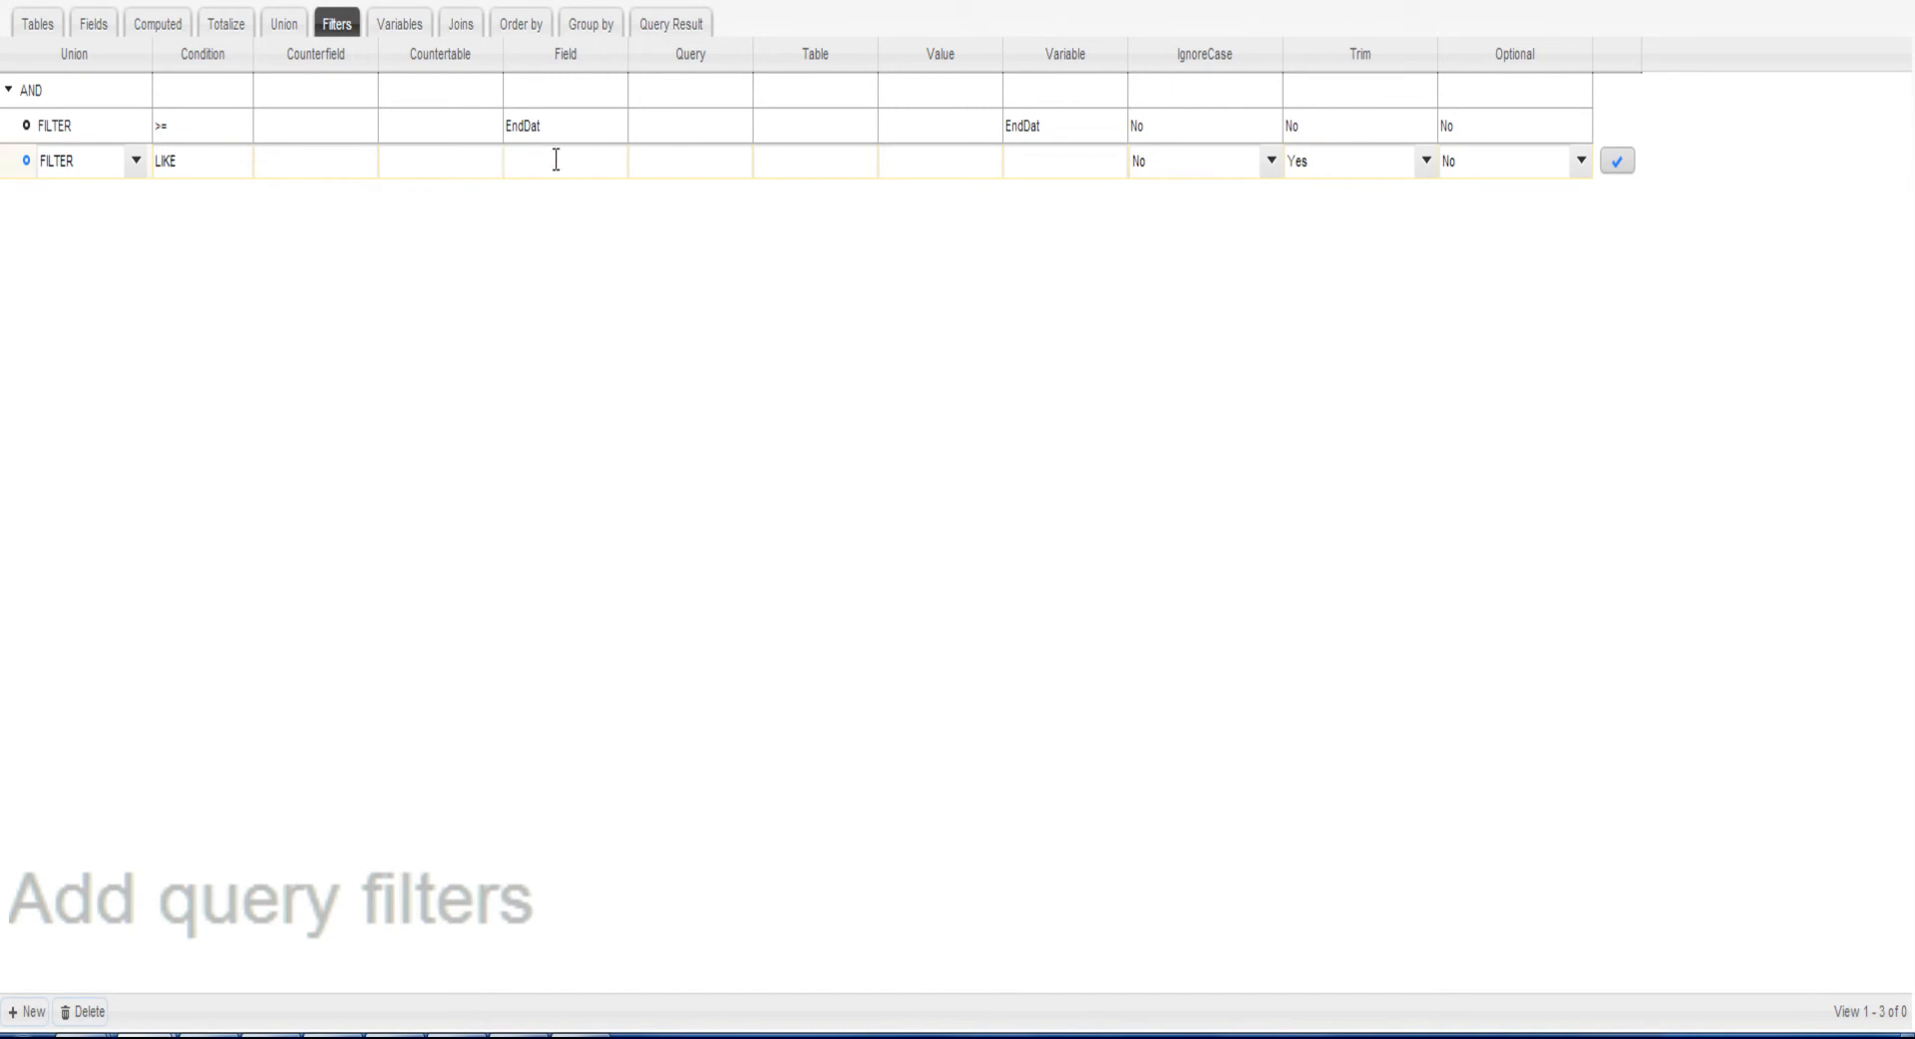
click(1055, 166)
click(1382, 167)
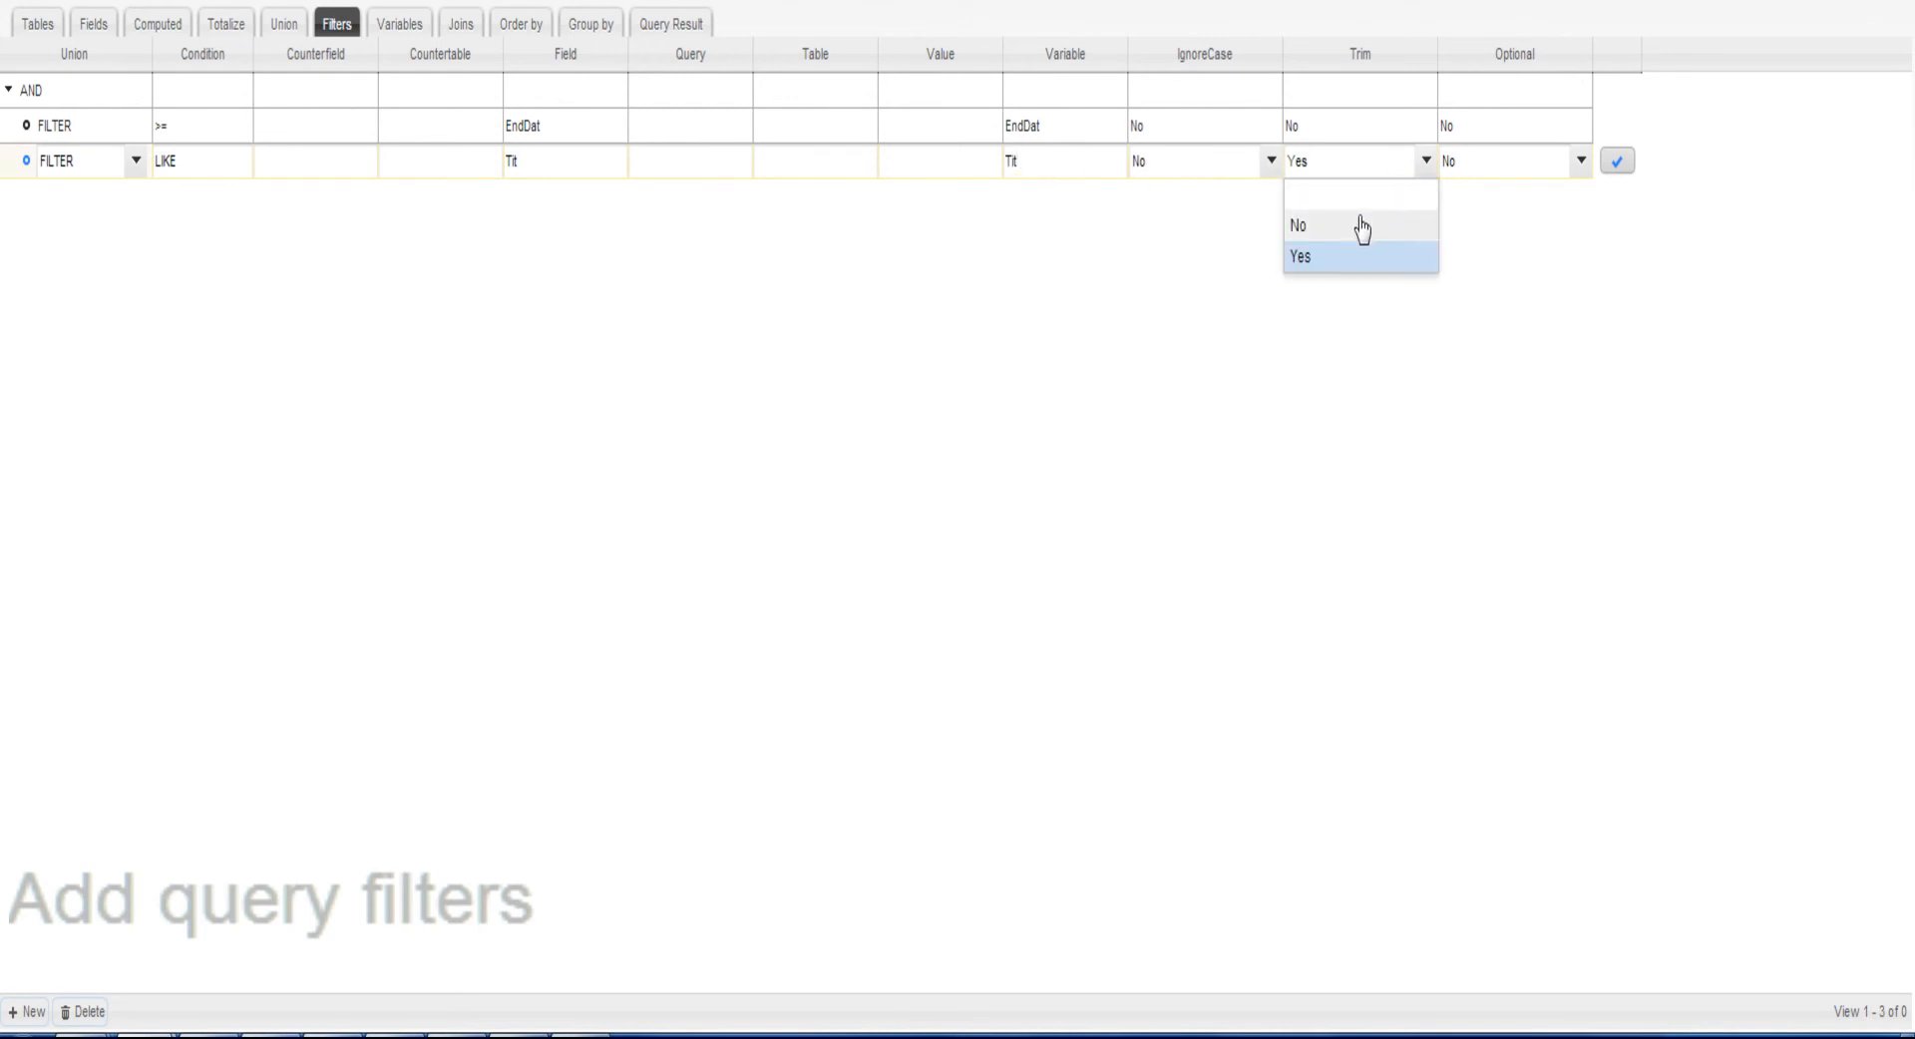
click(1366, 225)
click(1233, 168)
click(1234, 257)
click(1476, 164)
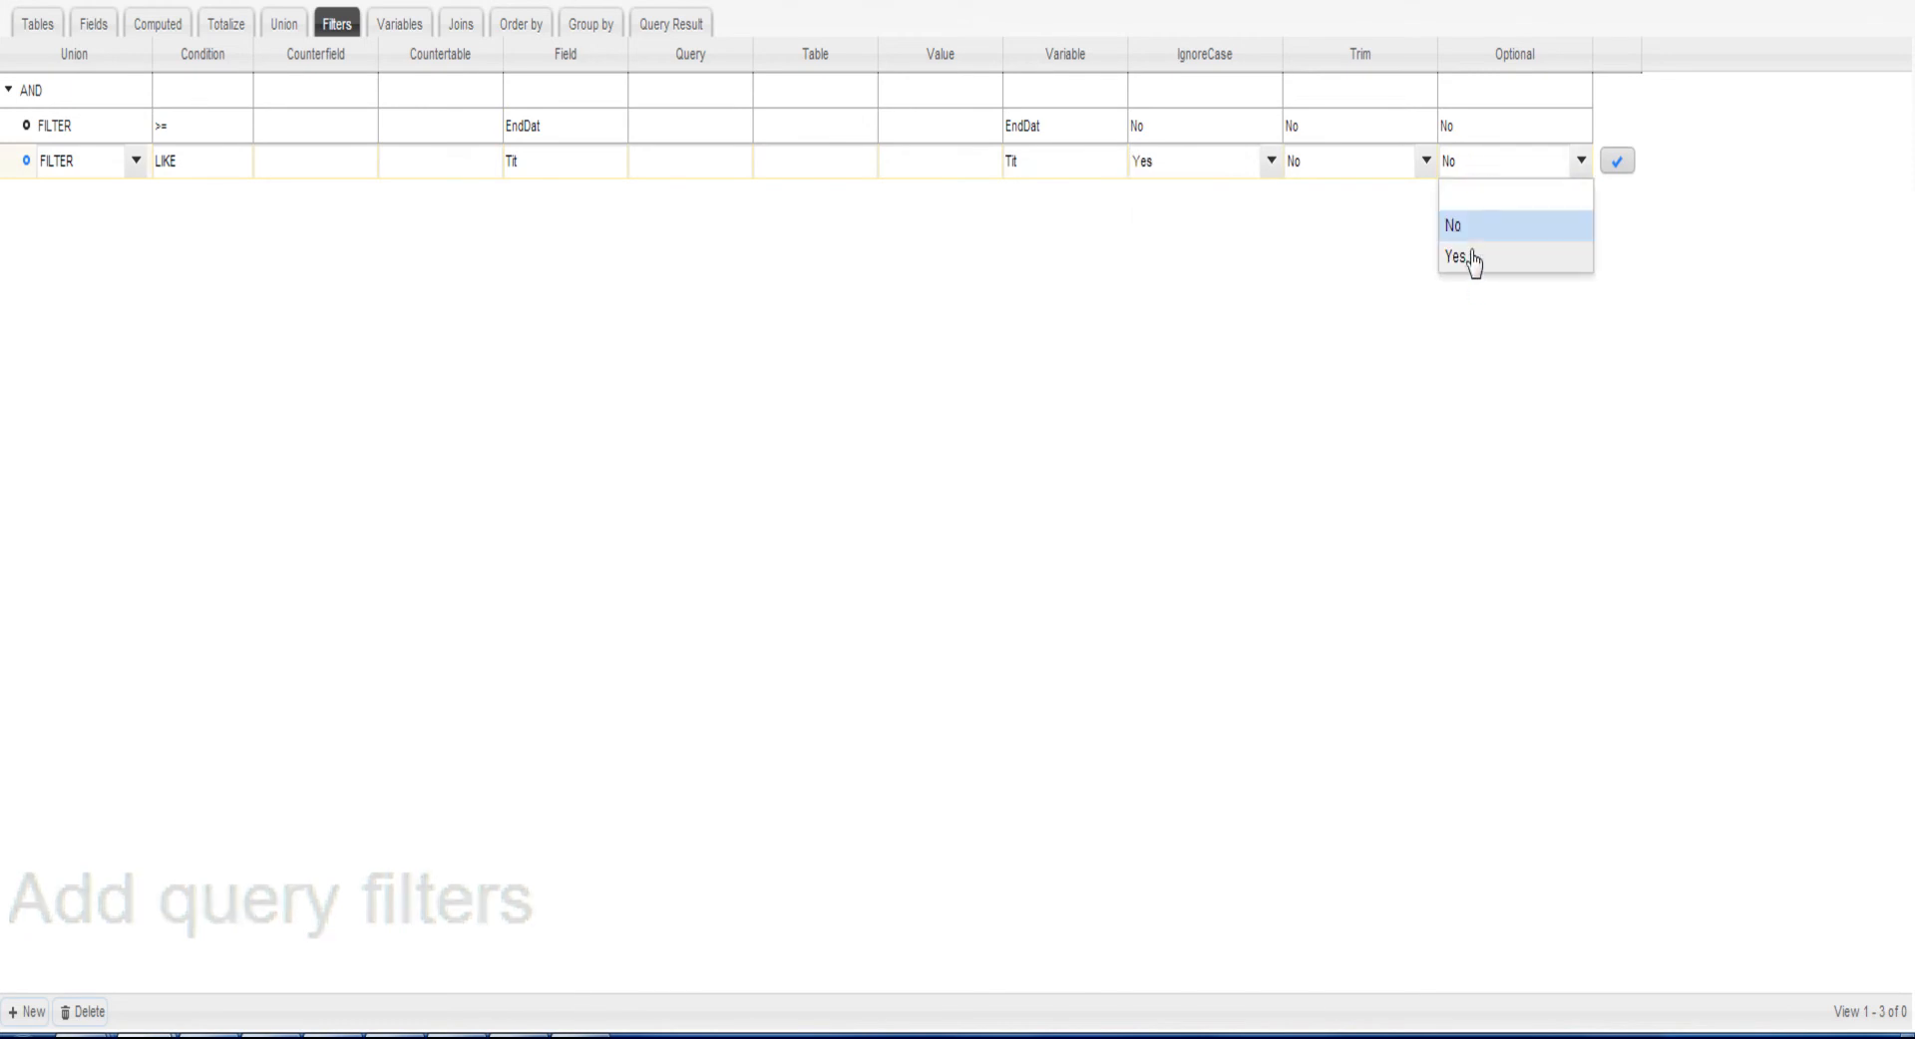
click(1474, 257)
click(1617, 161)
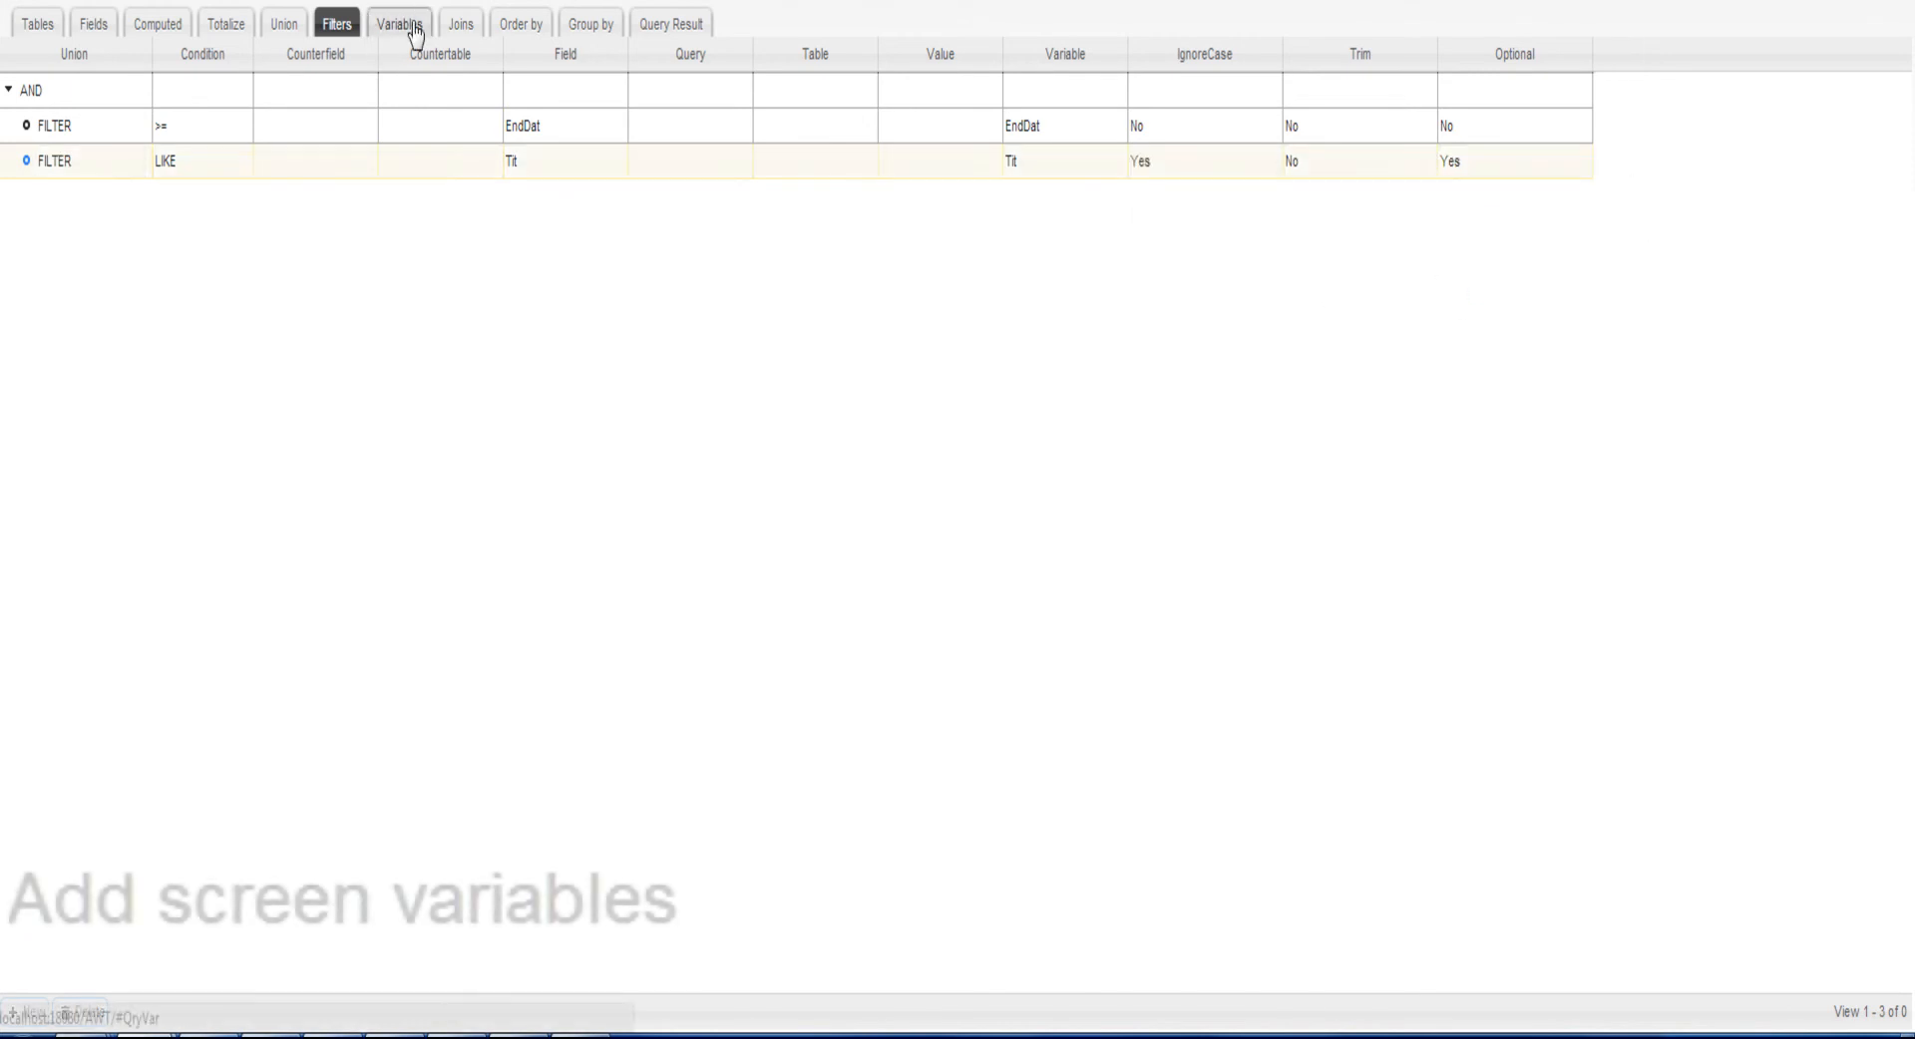
Add the query variable Tit with the type String (Both '%') and save its row
click(409, 26)
click(22, 1012)
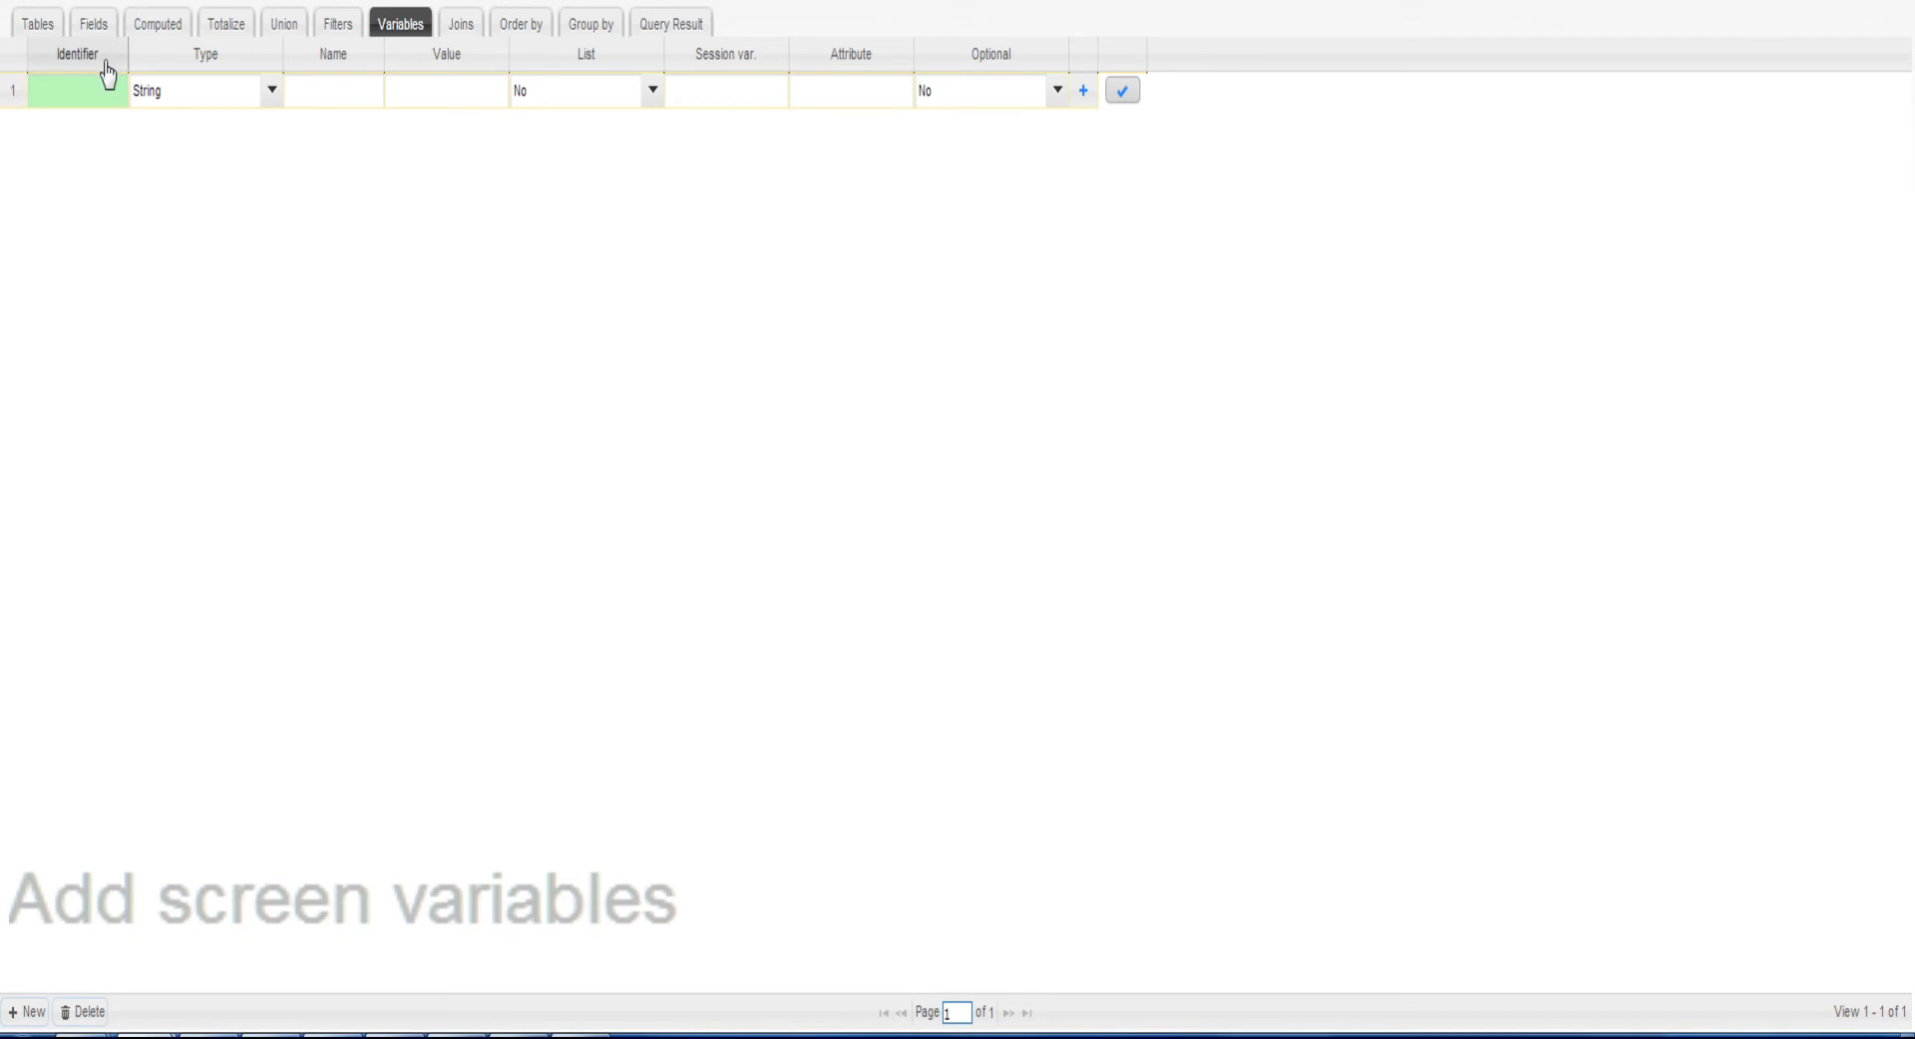
click(187, 100)
click(214, 245)
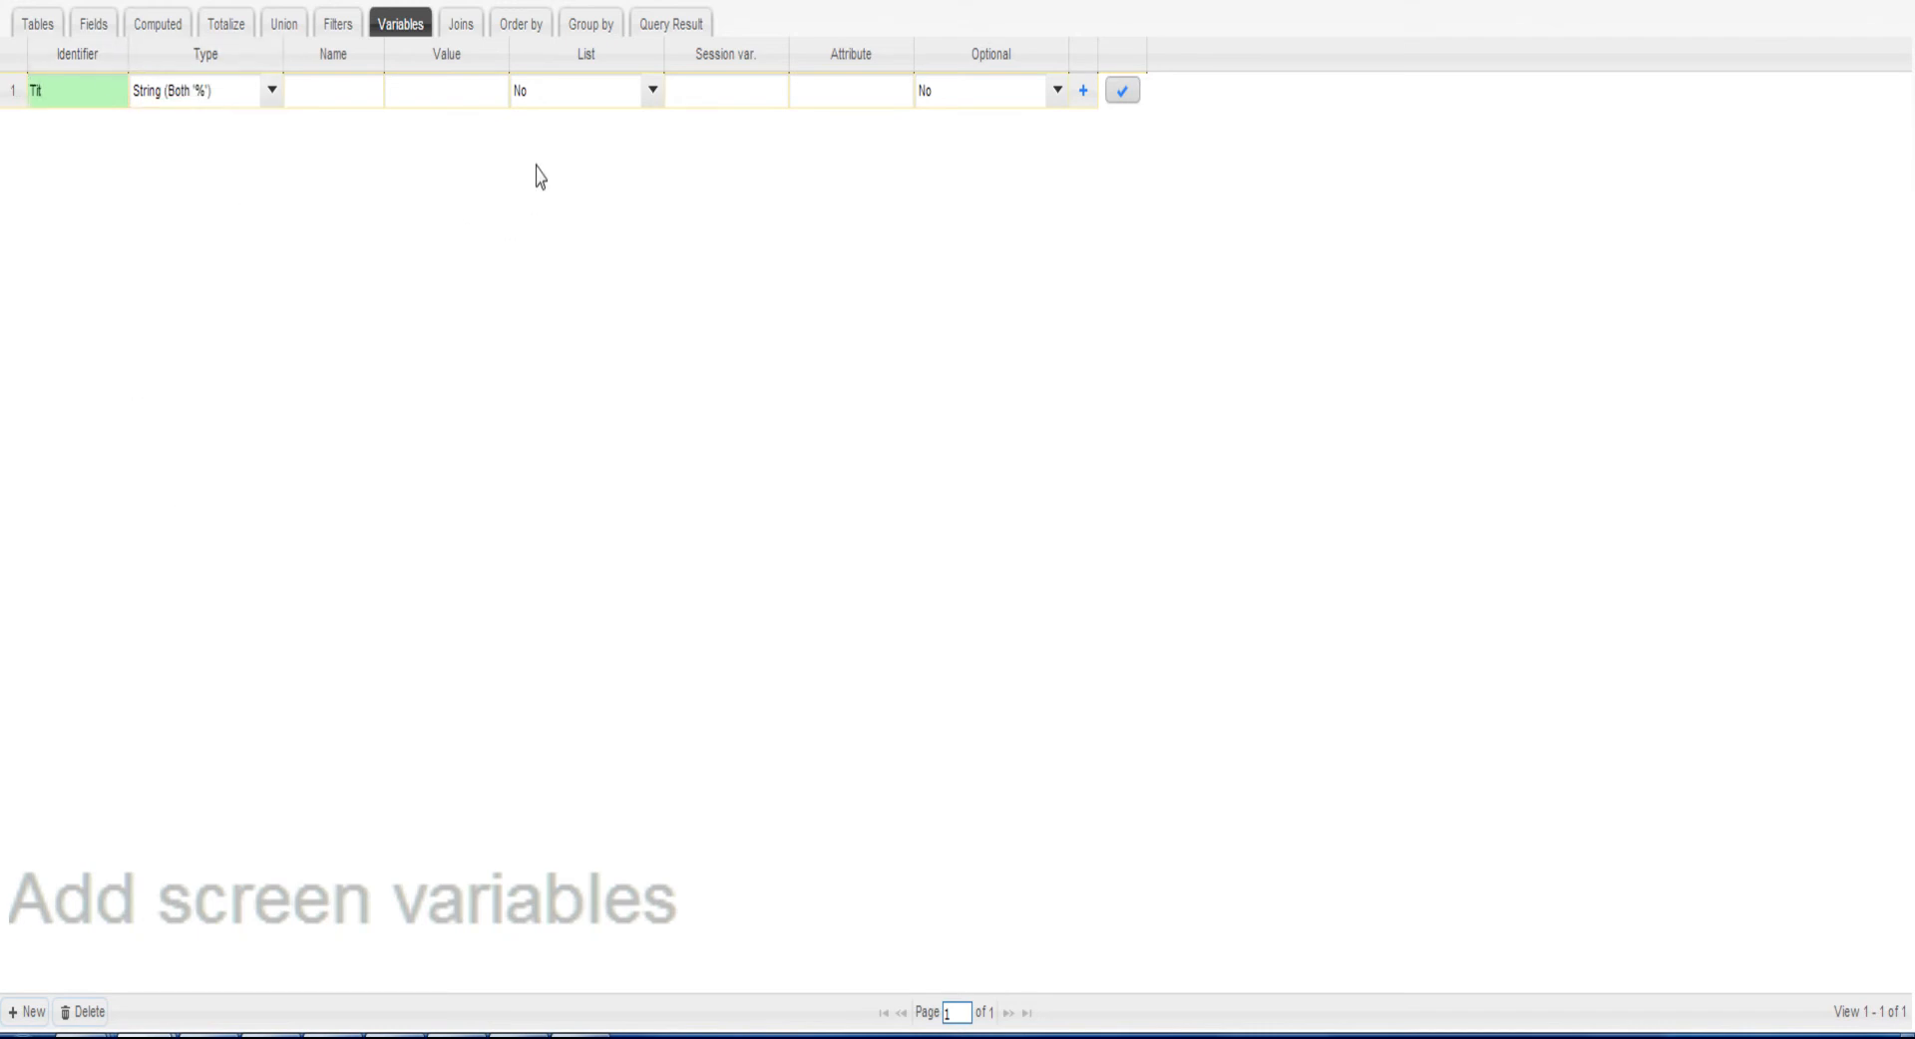
click(1121, 95)
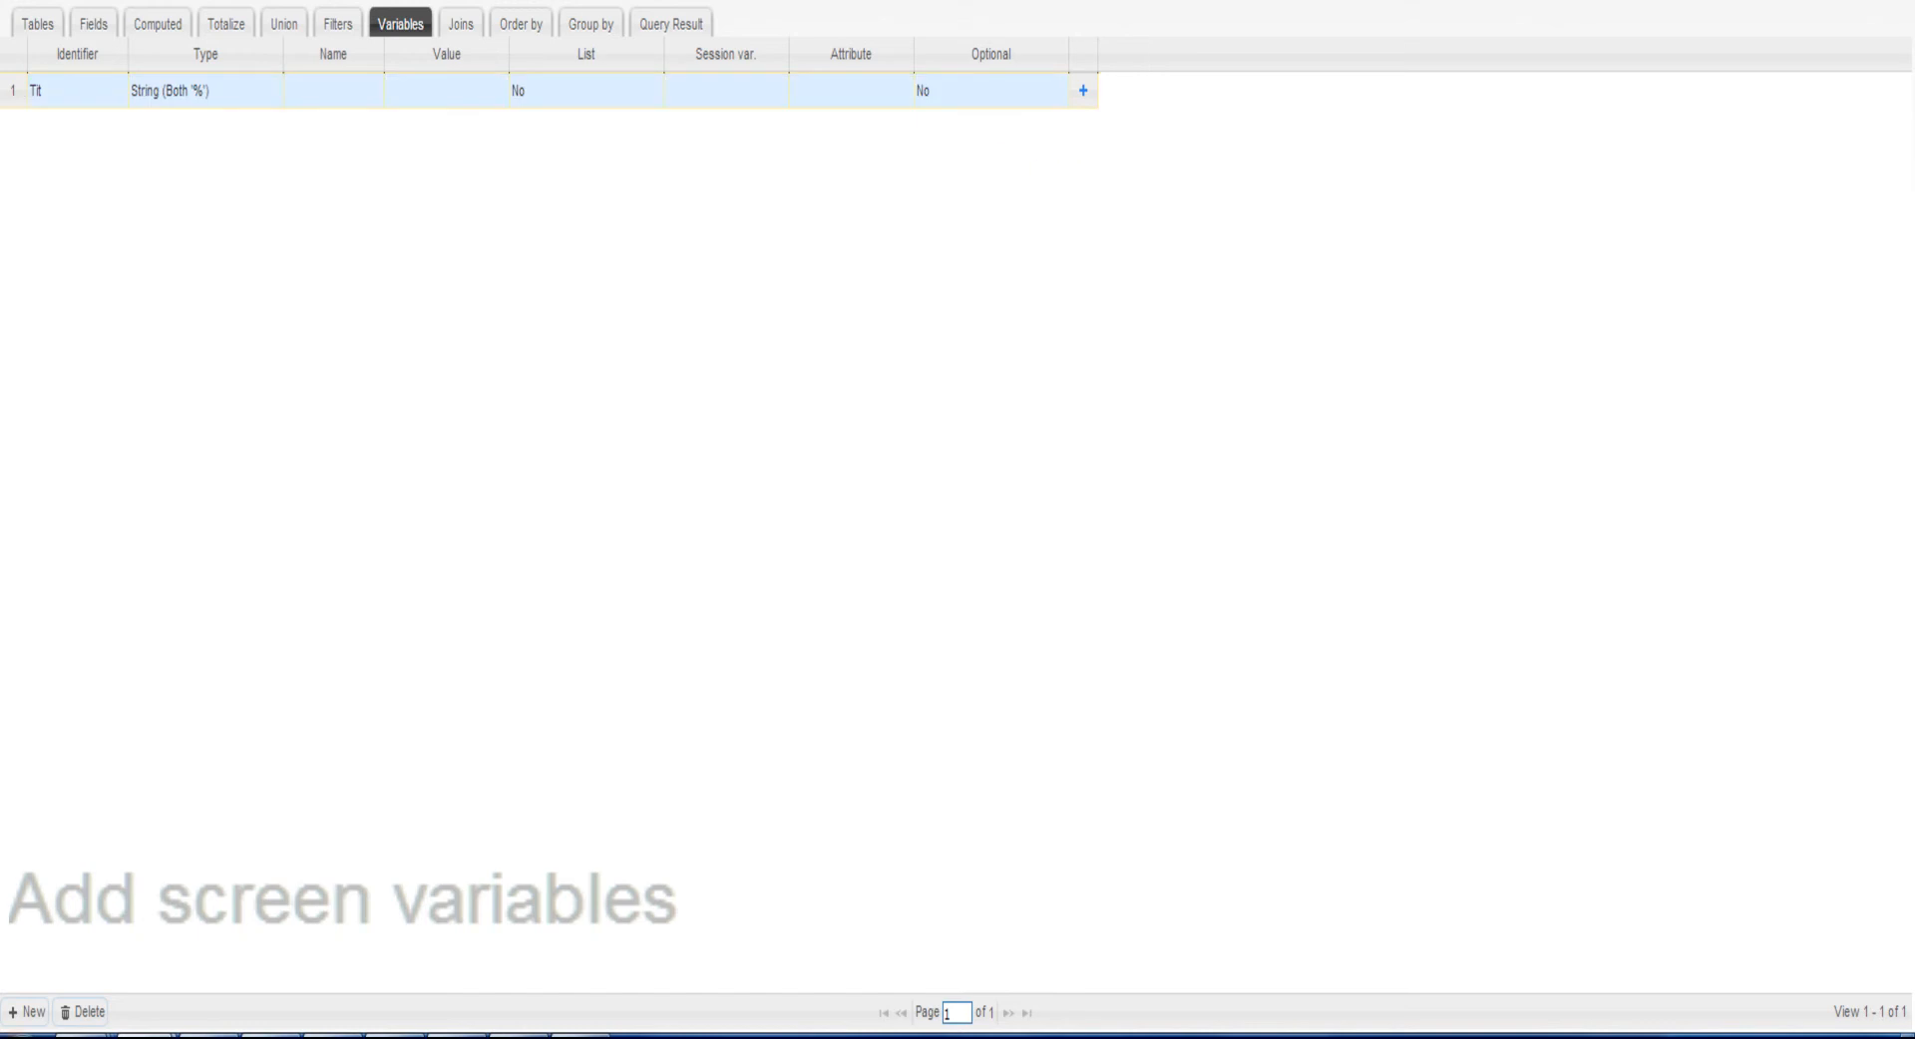
Add the query variable EndDat with the type Date and save its row
click(24, 1011)
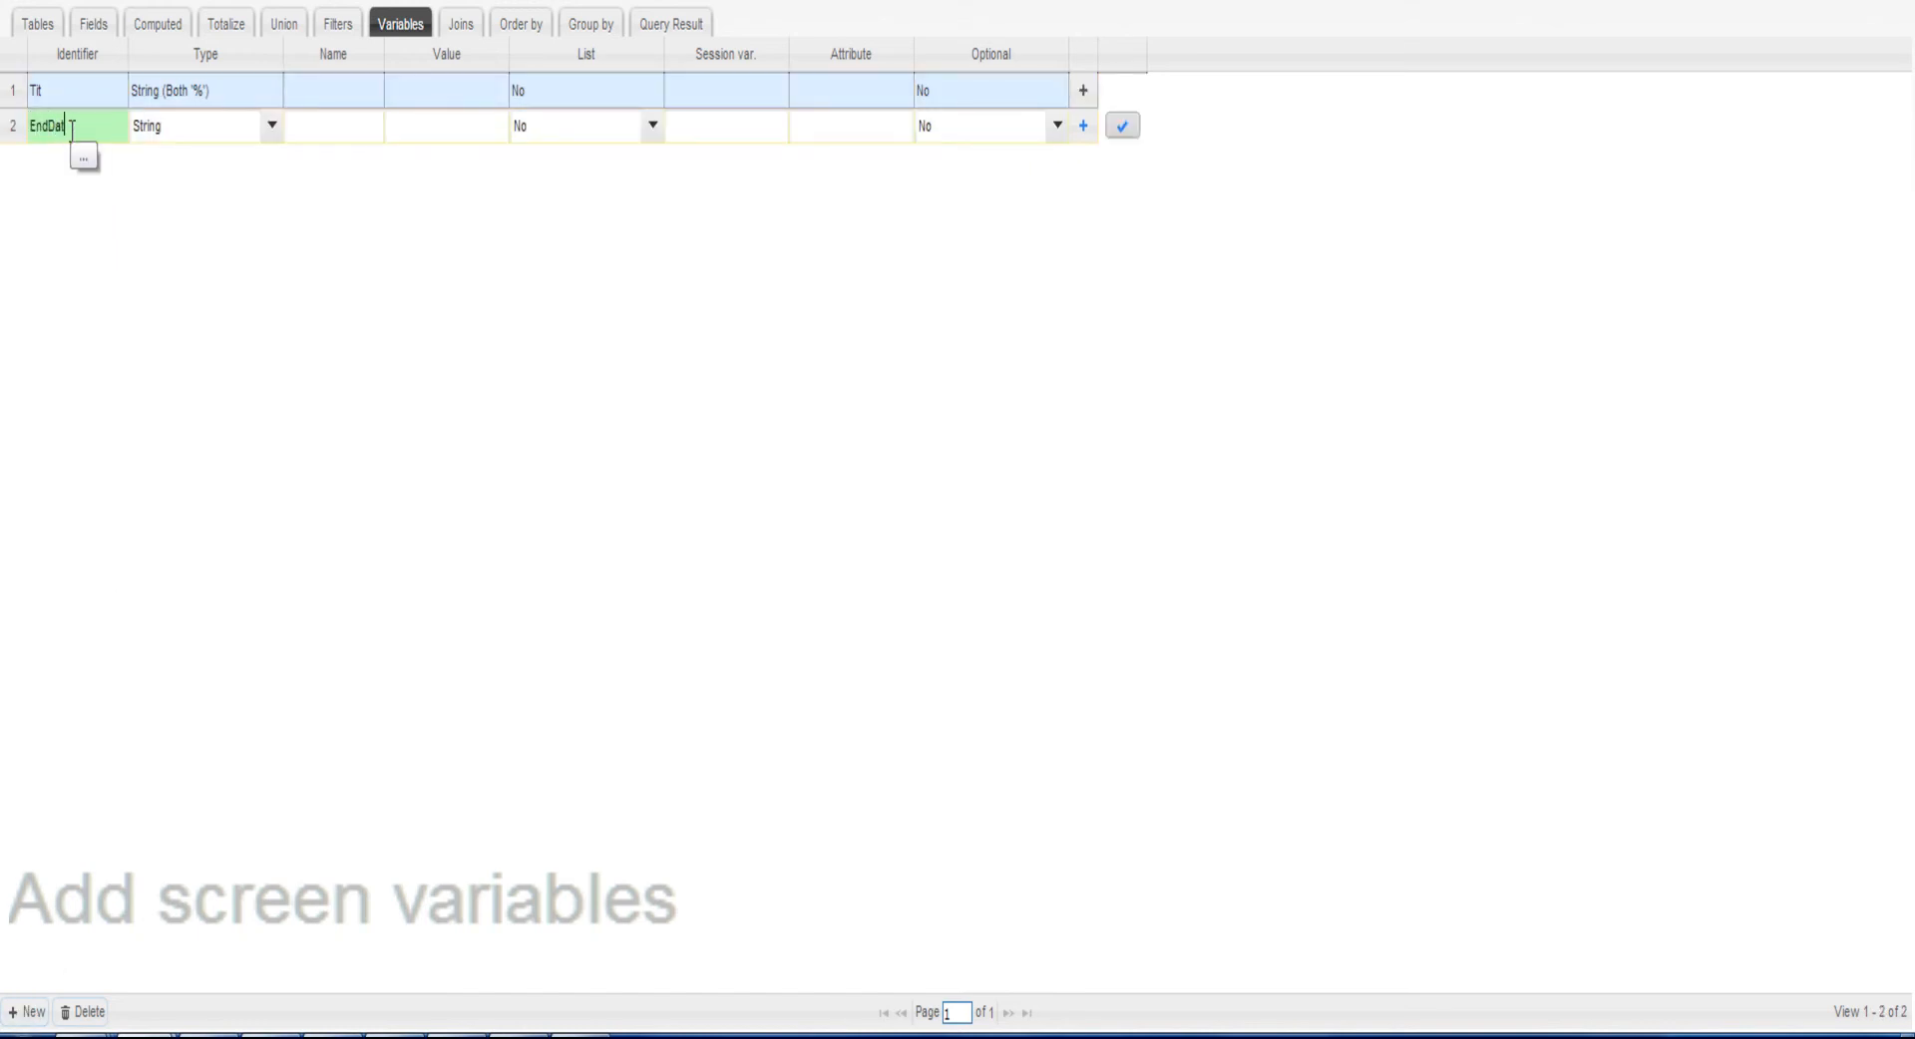
click(188, 130)
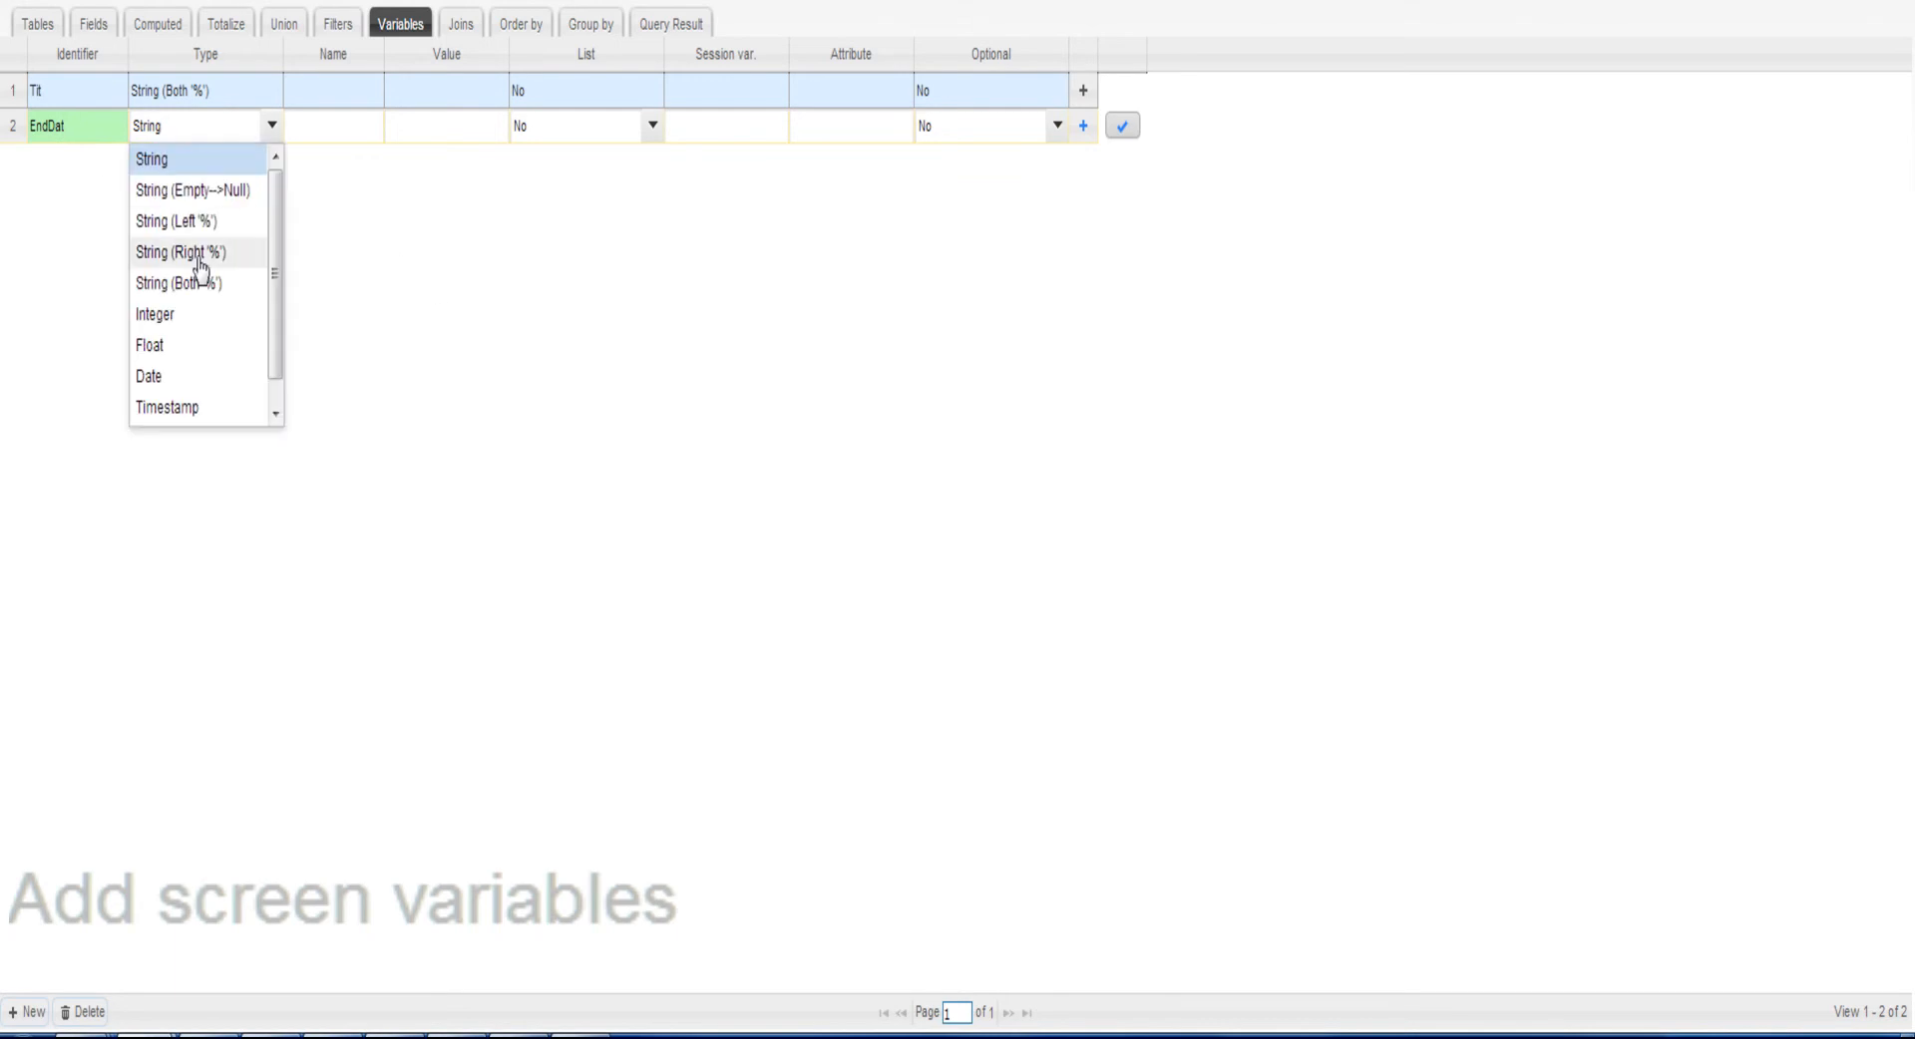
click(191, 389)
click(1121, 127)
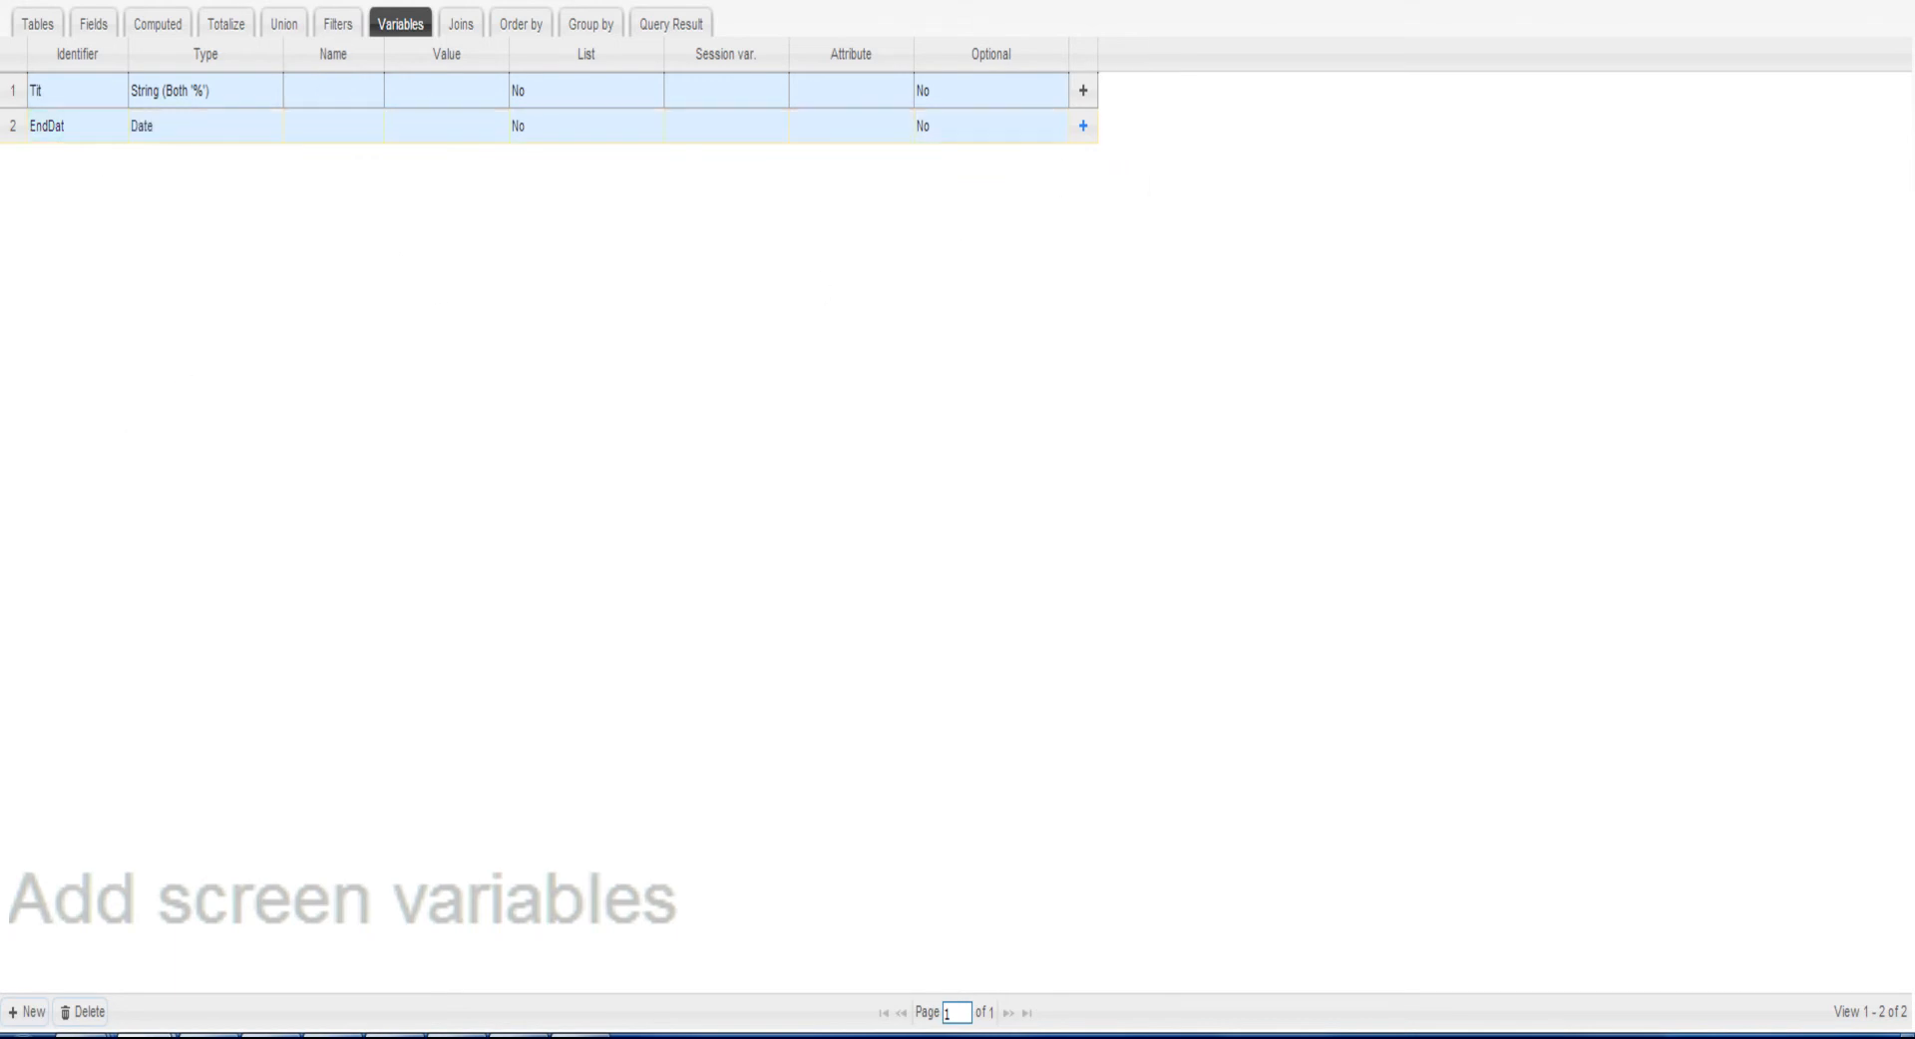
Save the query definition and run a search in the query list
click(1710, 2)
click(944, 464)
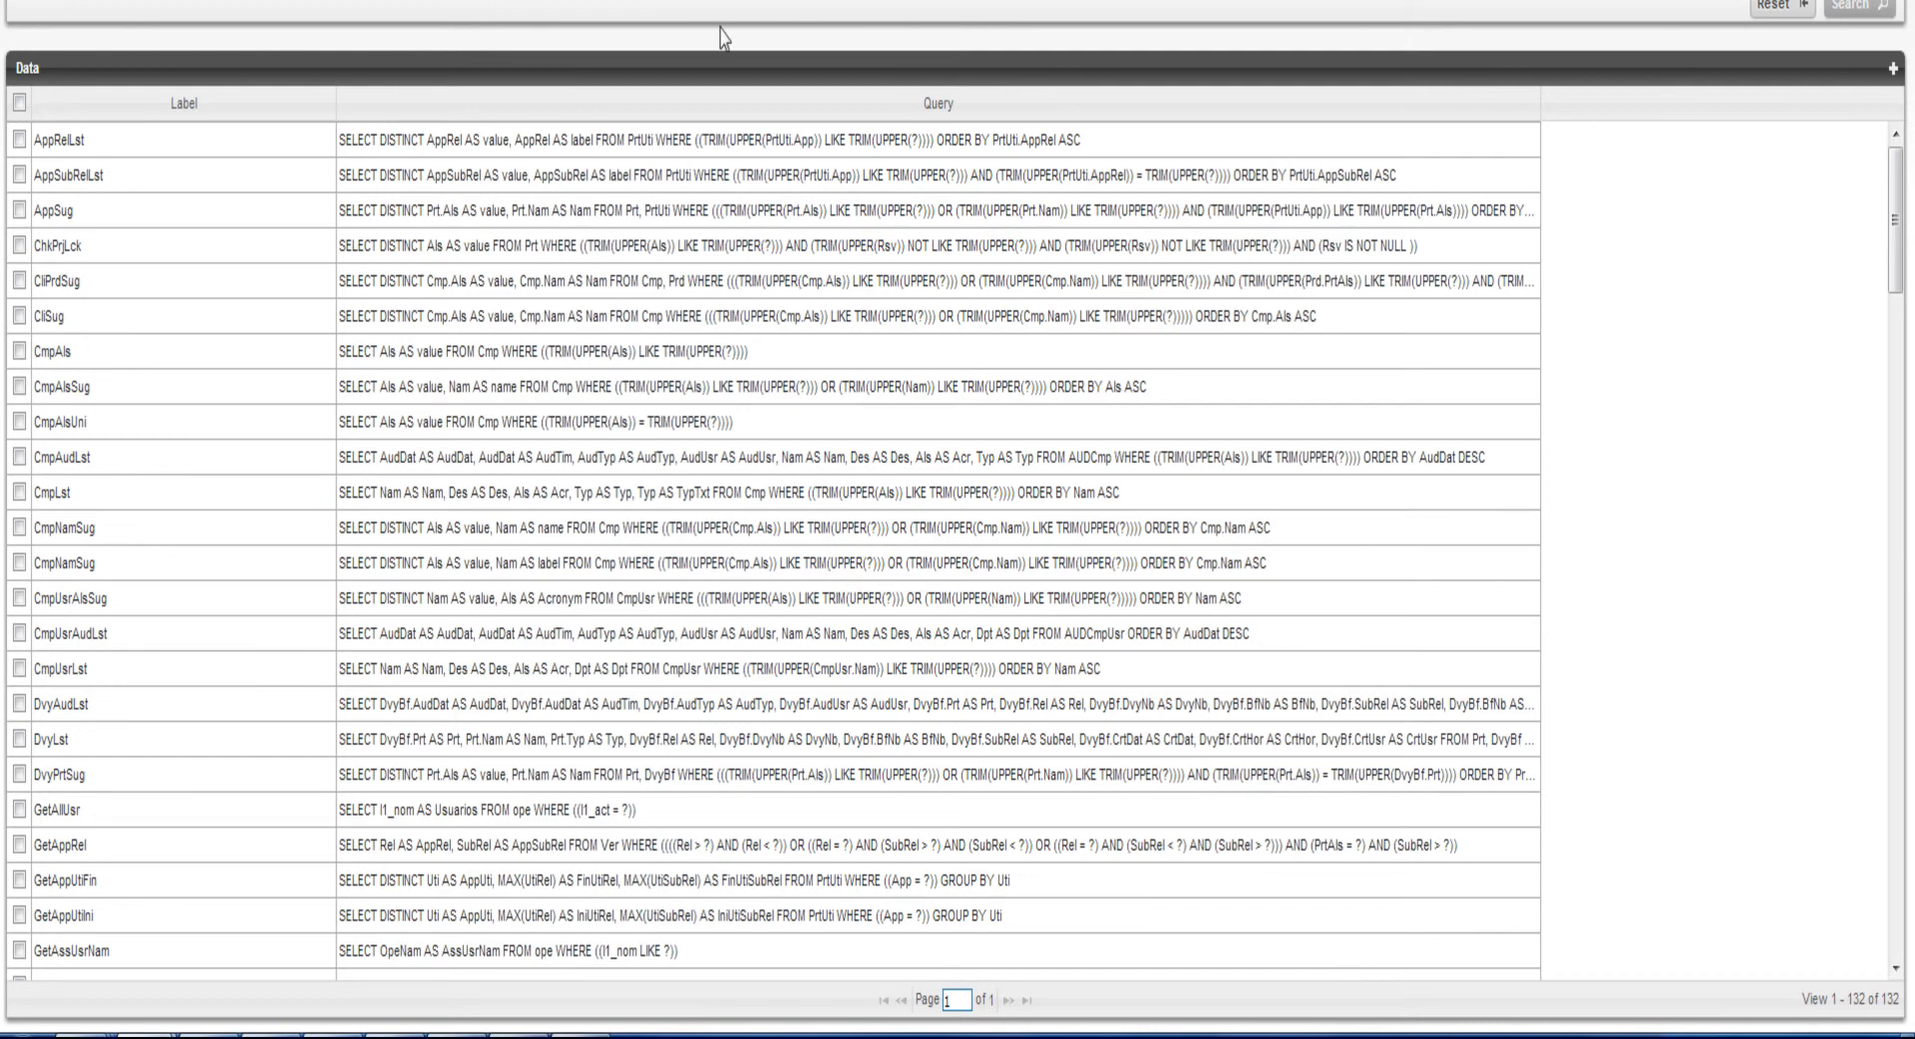
click(1855, 10)
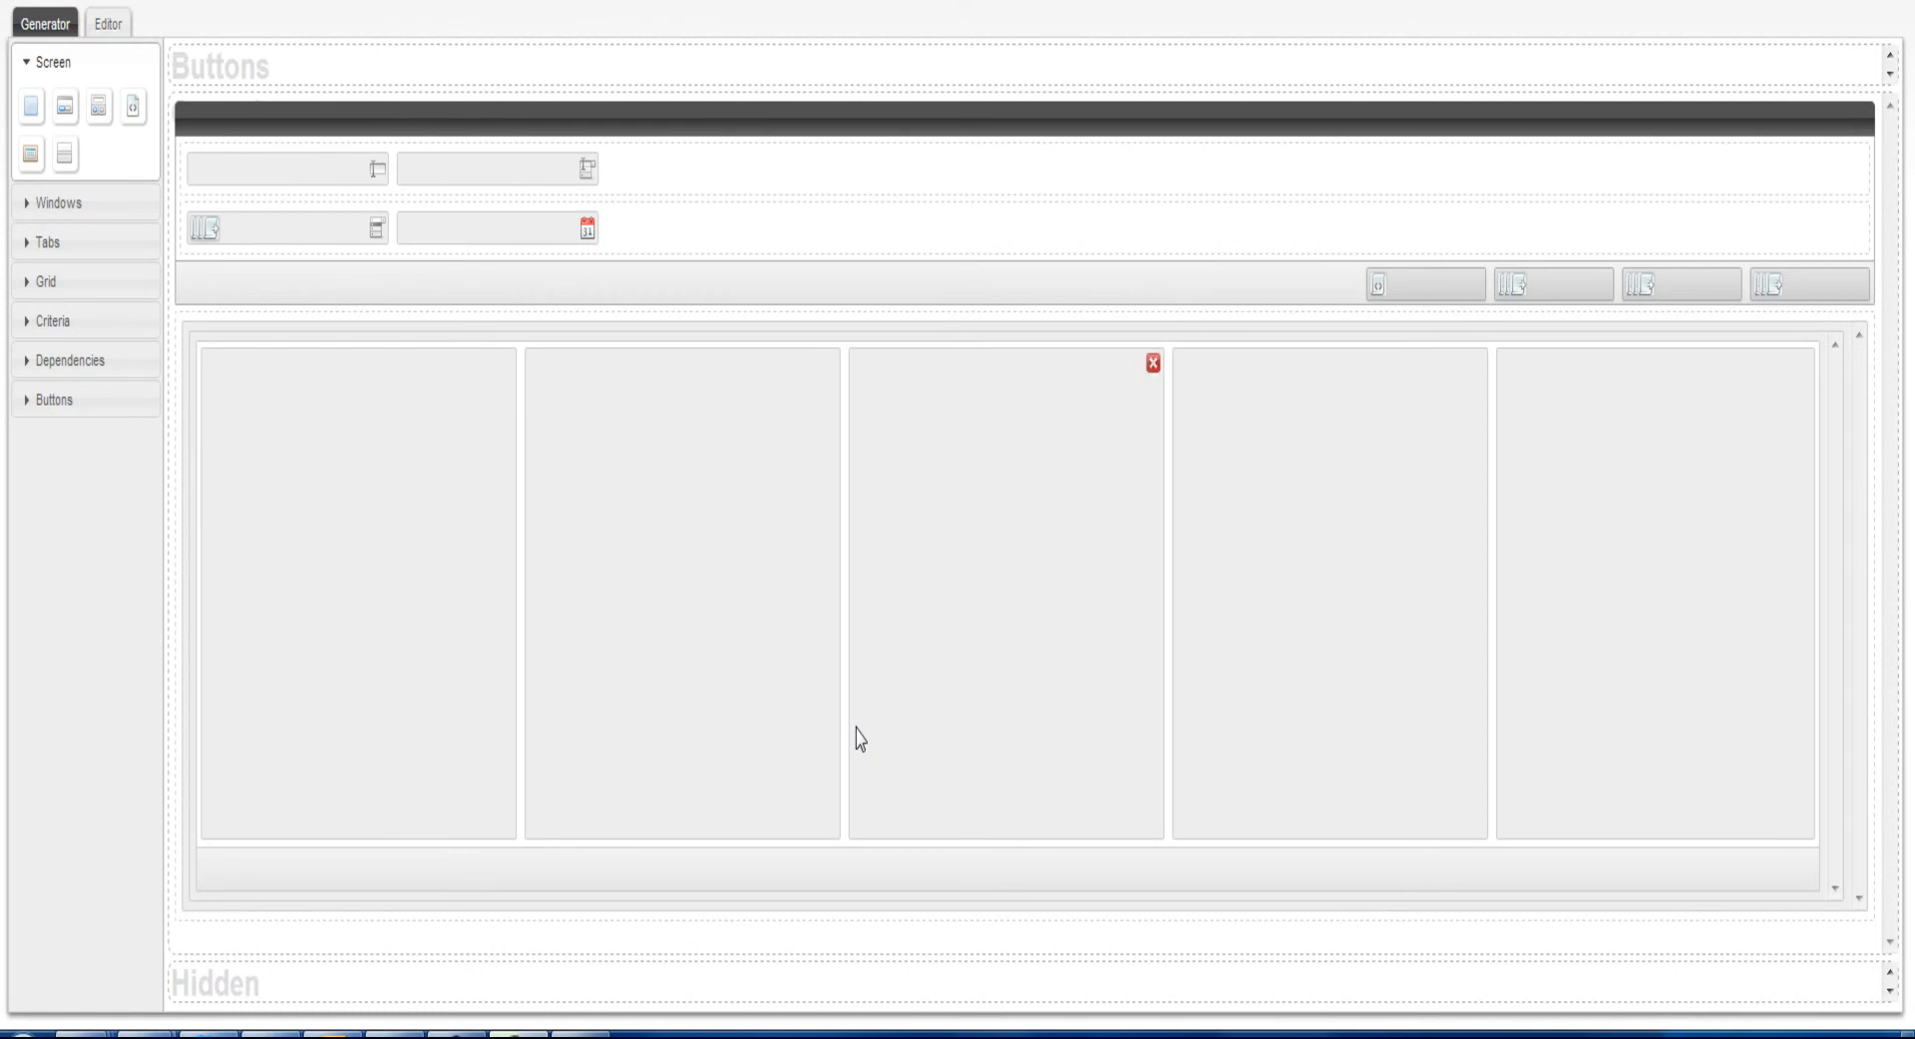
Edit the attributes of the SqlGrd grid in the Editor view, setting server action data and target action SqlGrdDta, and accept them
click(107, 24)
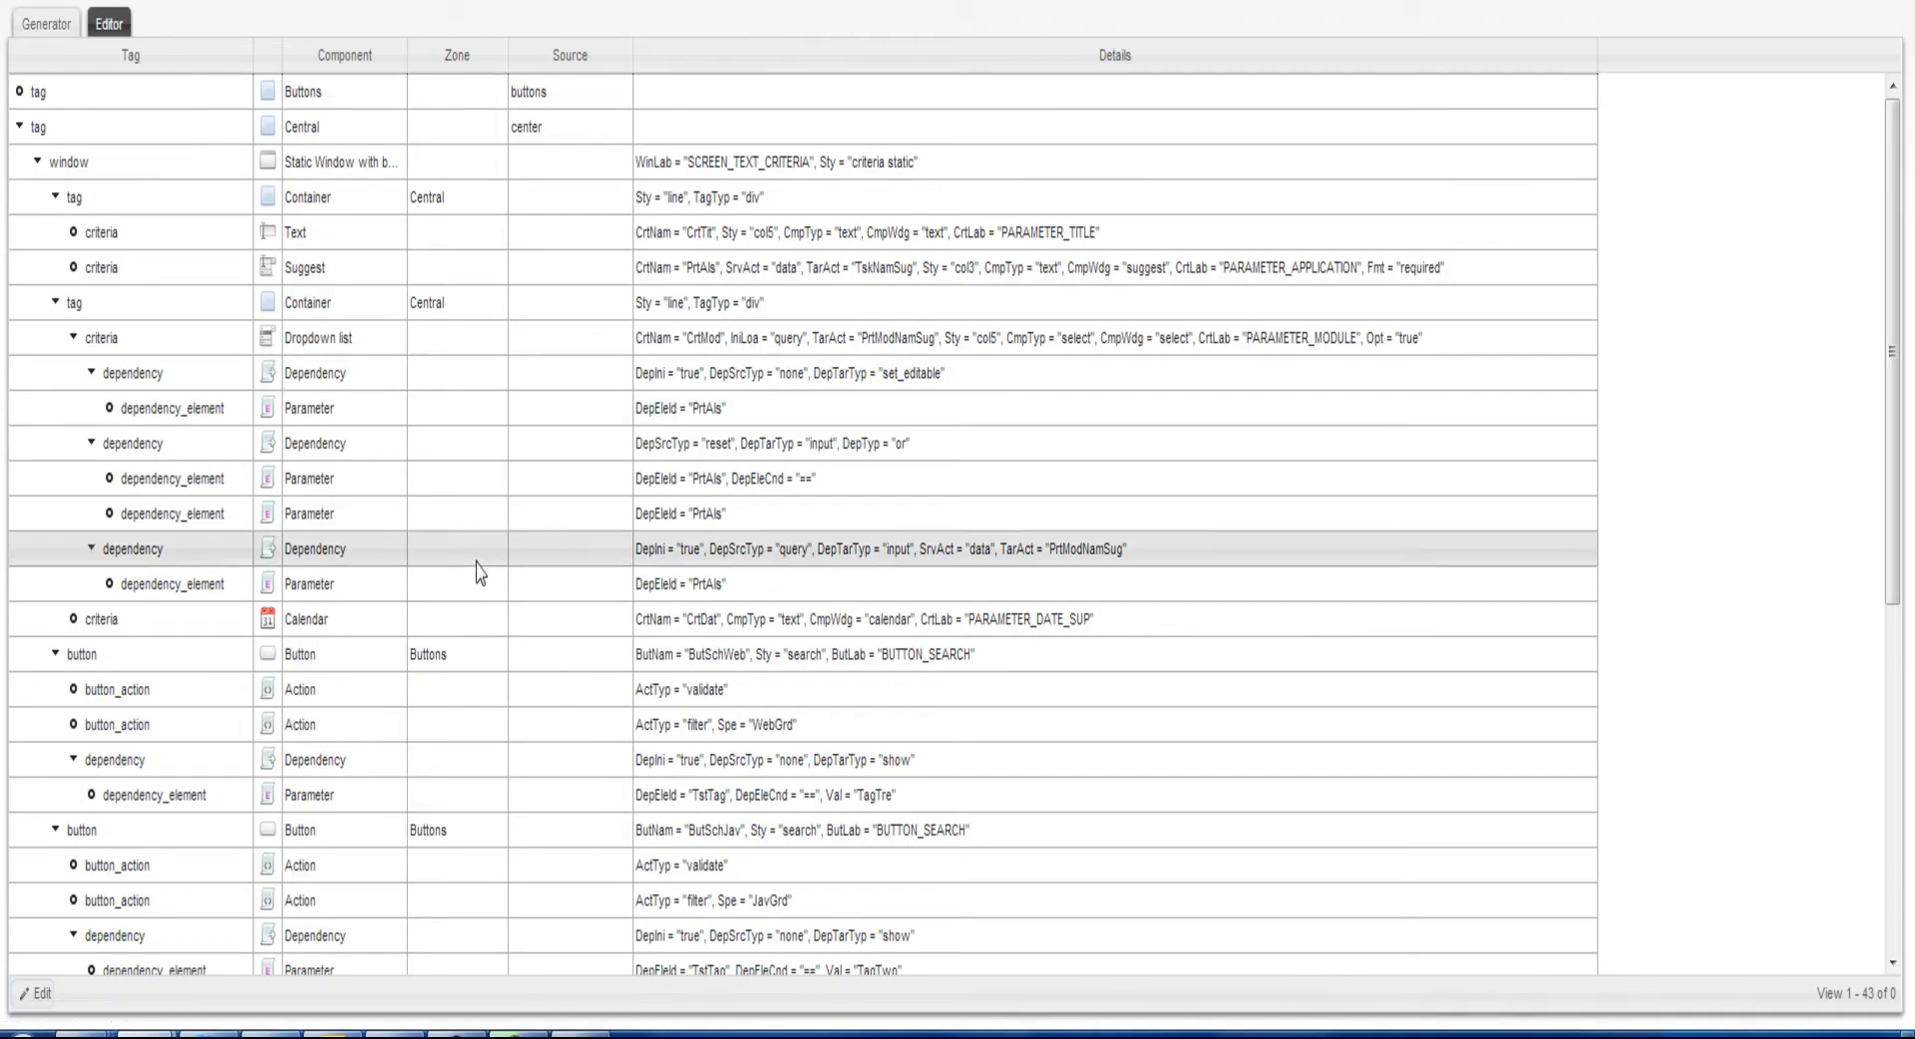
scroll(477, 572, down, 5)
click(159, 754)
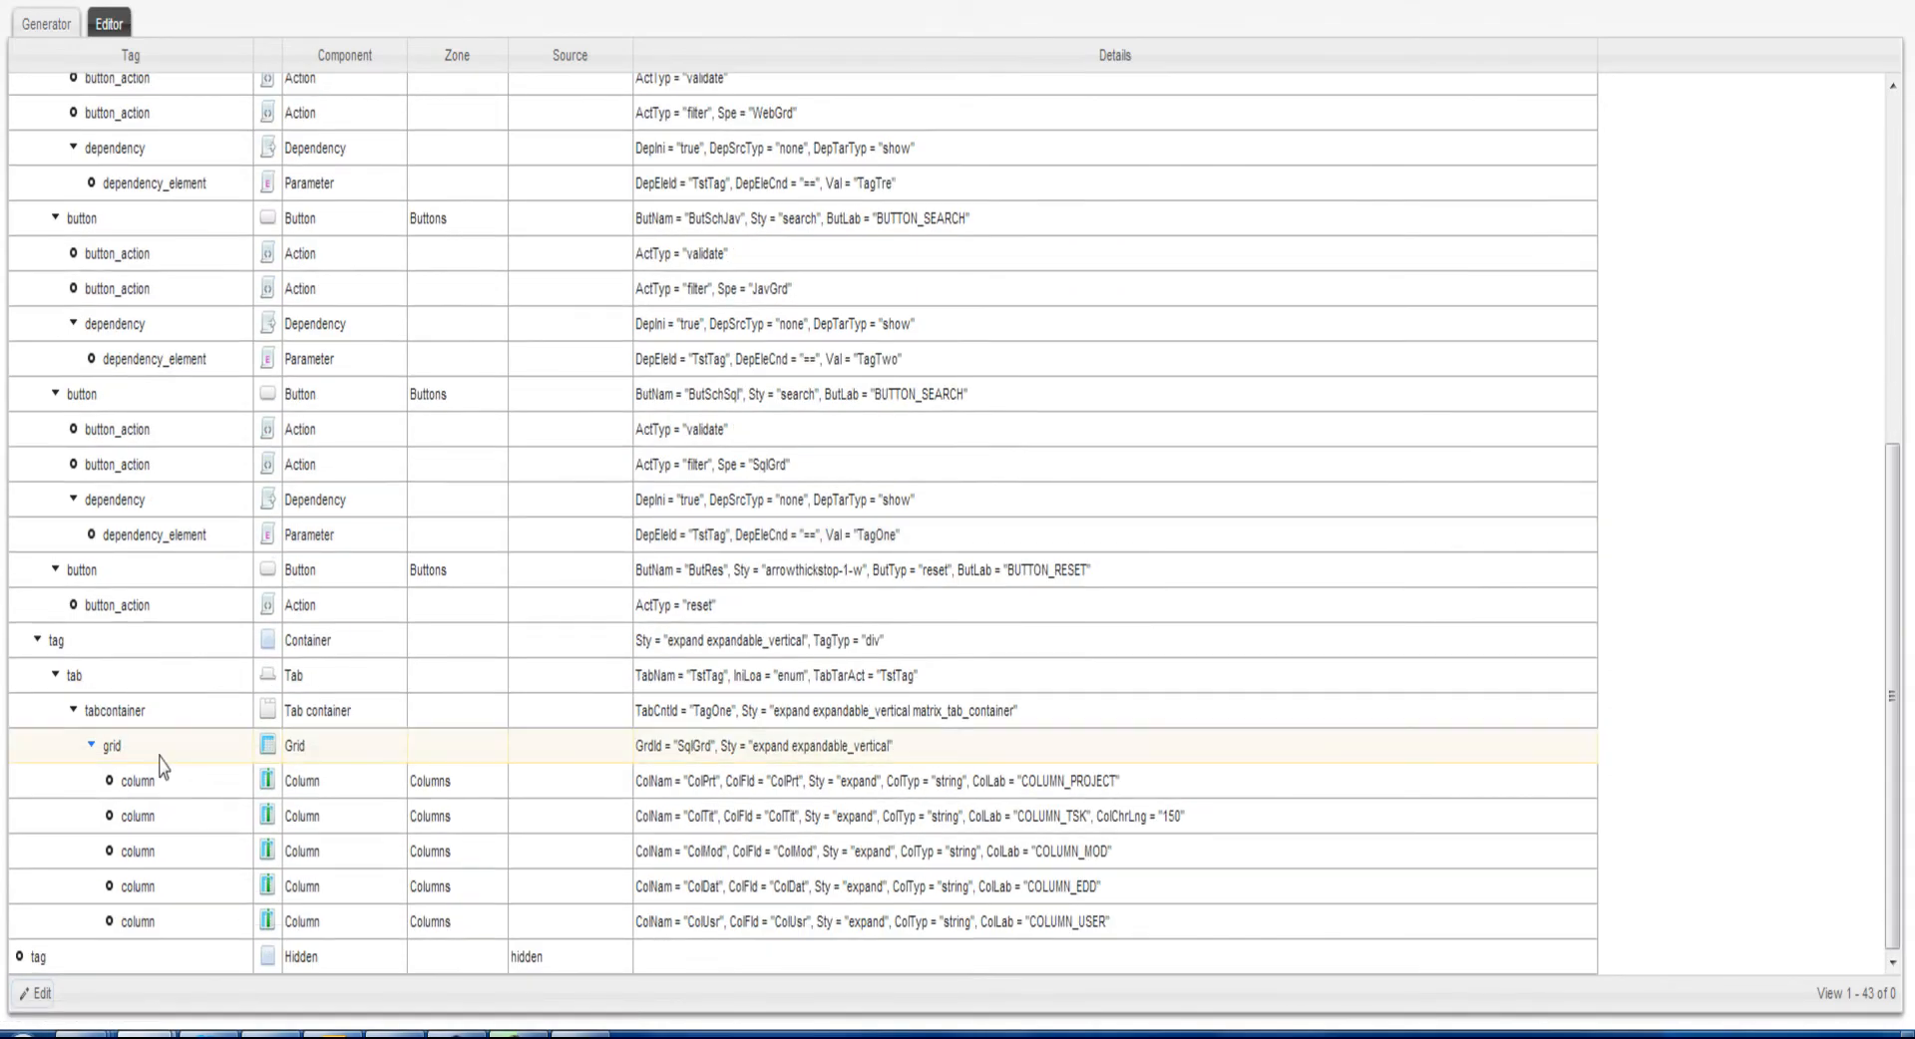
click(30, 990)
click(798, 355)
text(d)
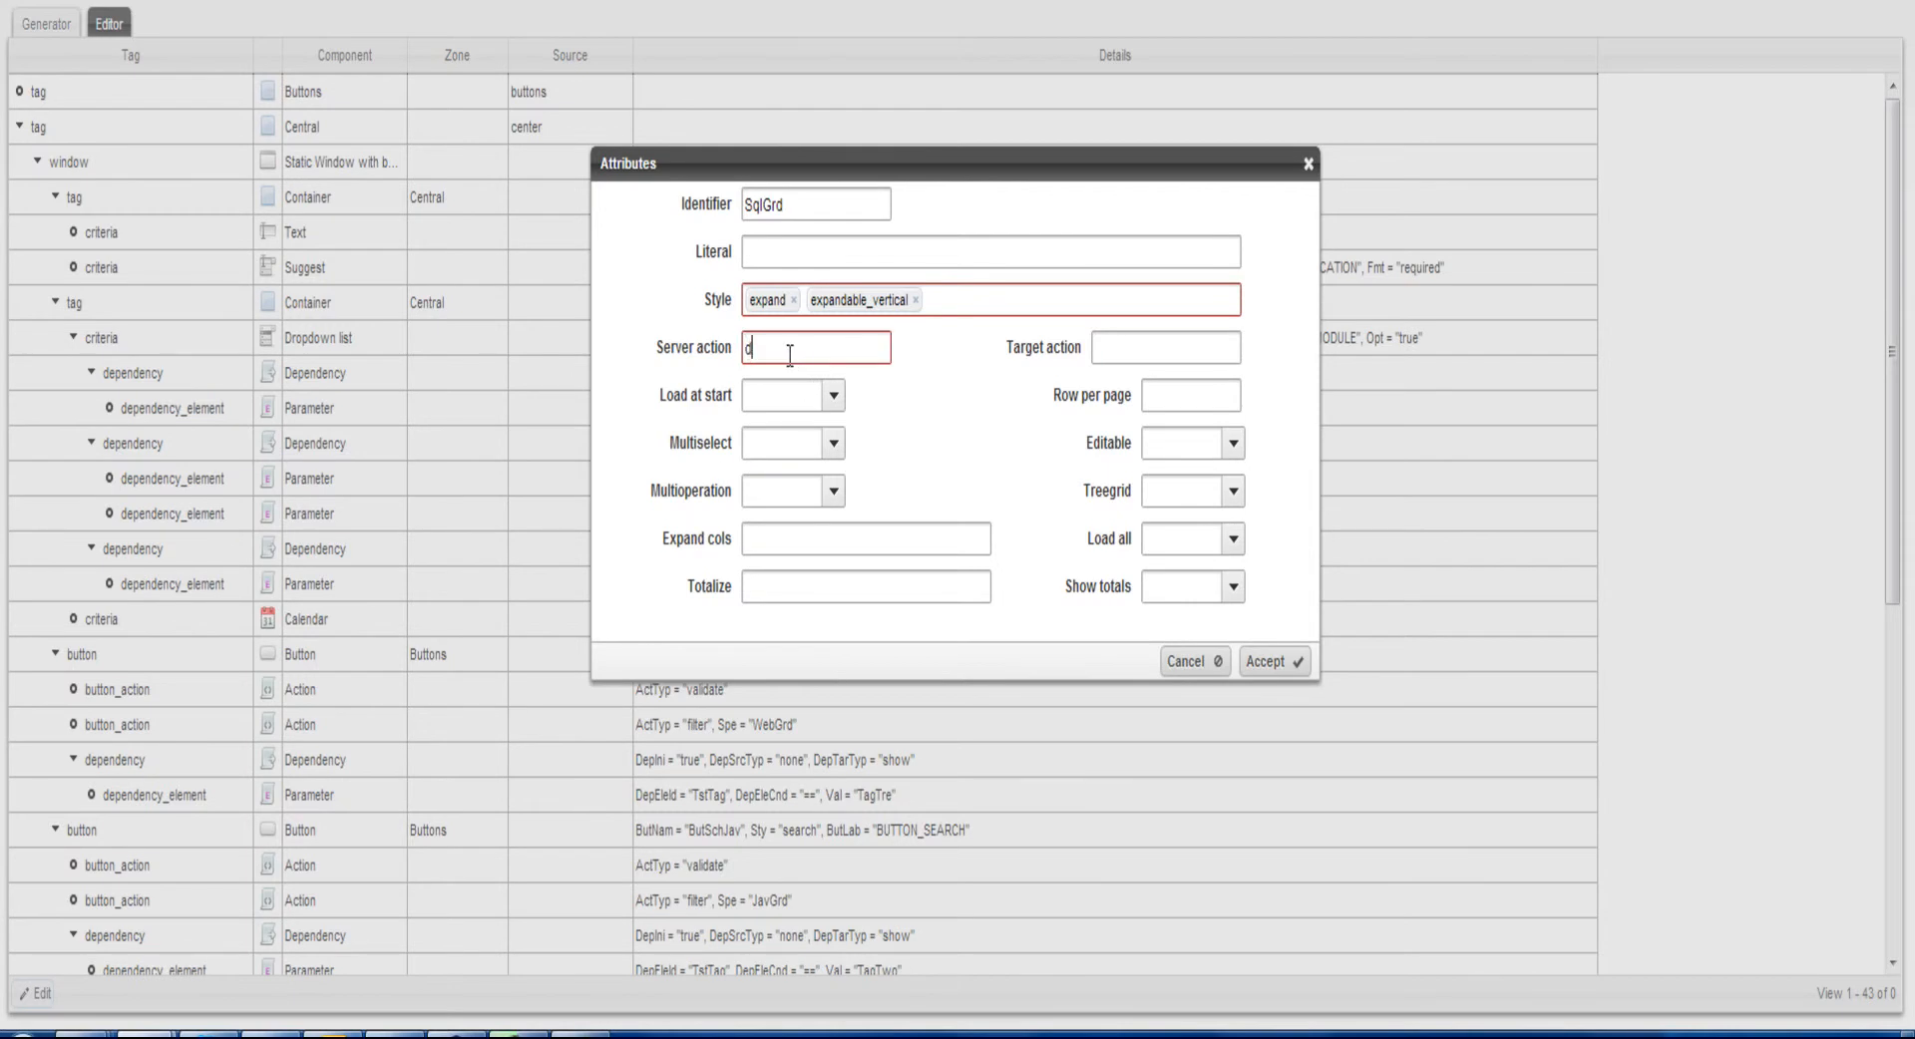
text(ata)
click(792, 382)
click(1168, 356)
text(SqlGrdDta)
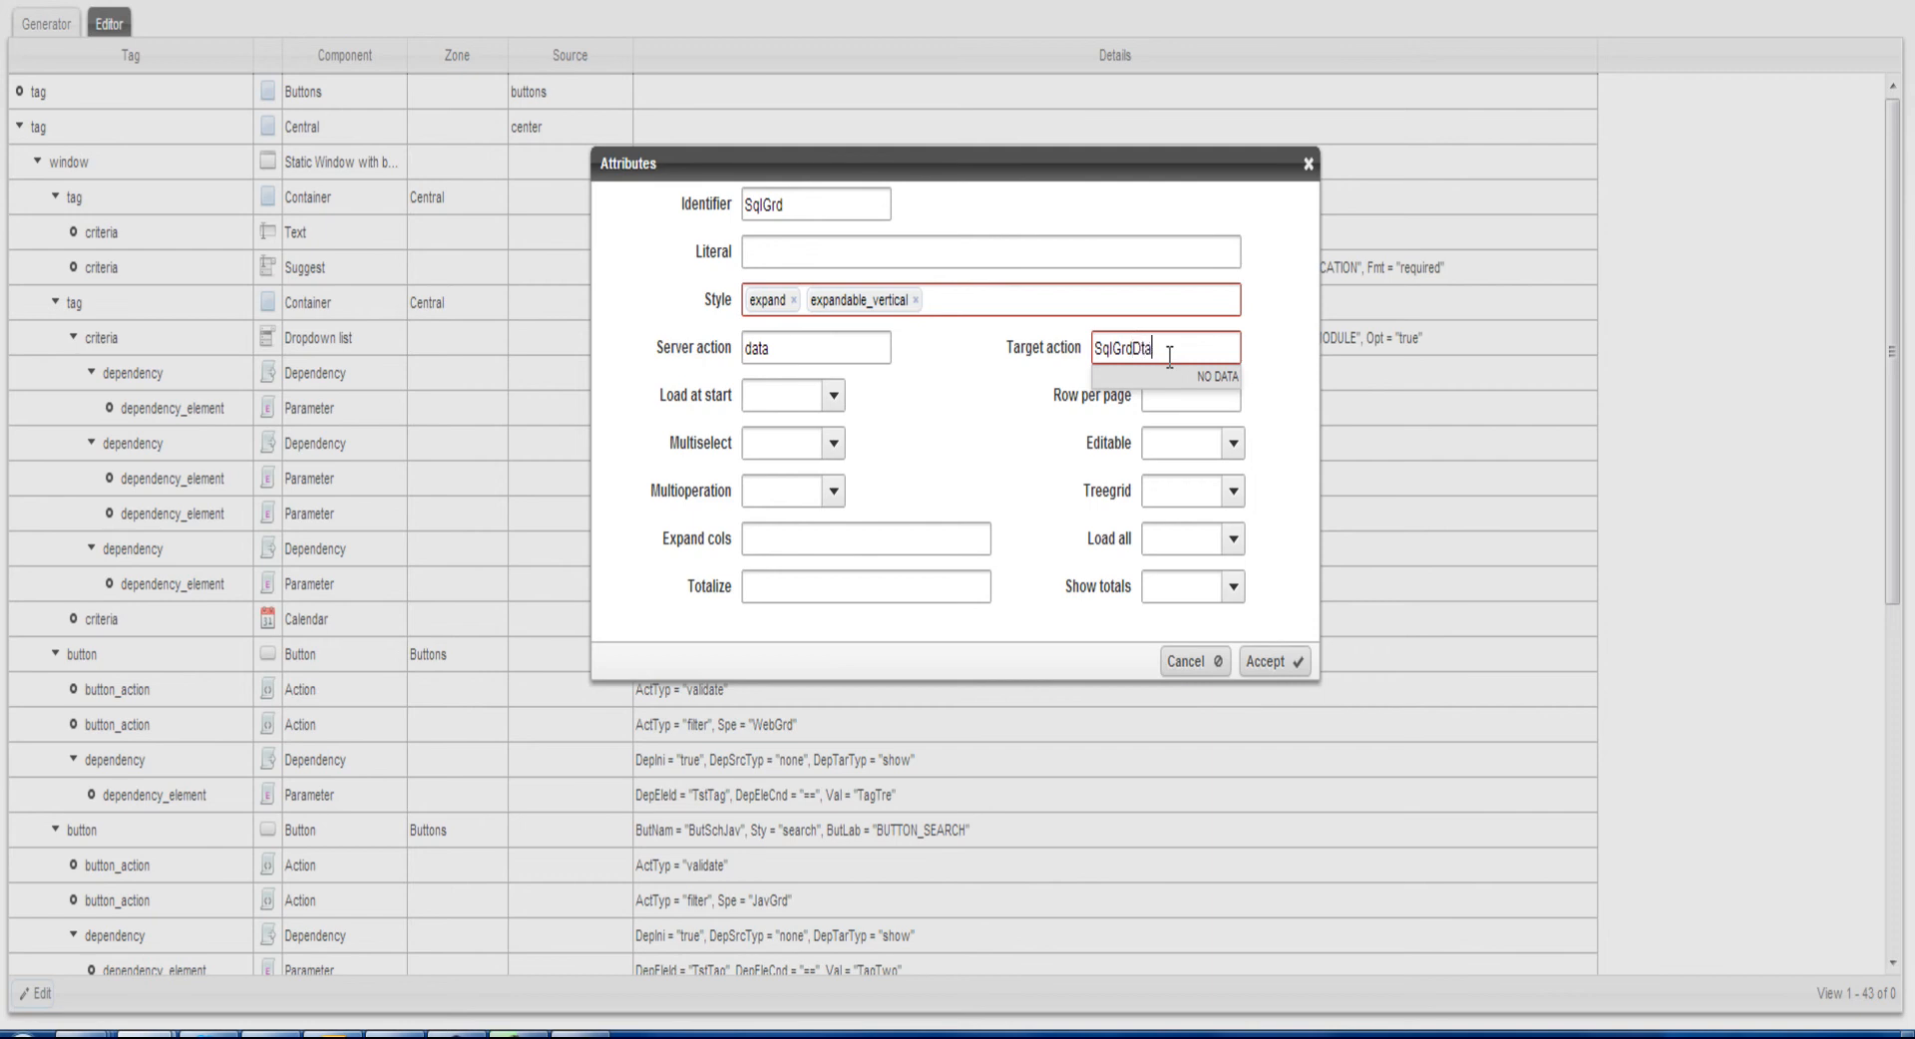
click(1264, 393)
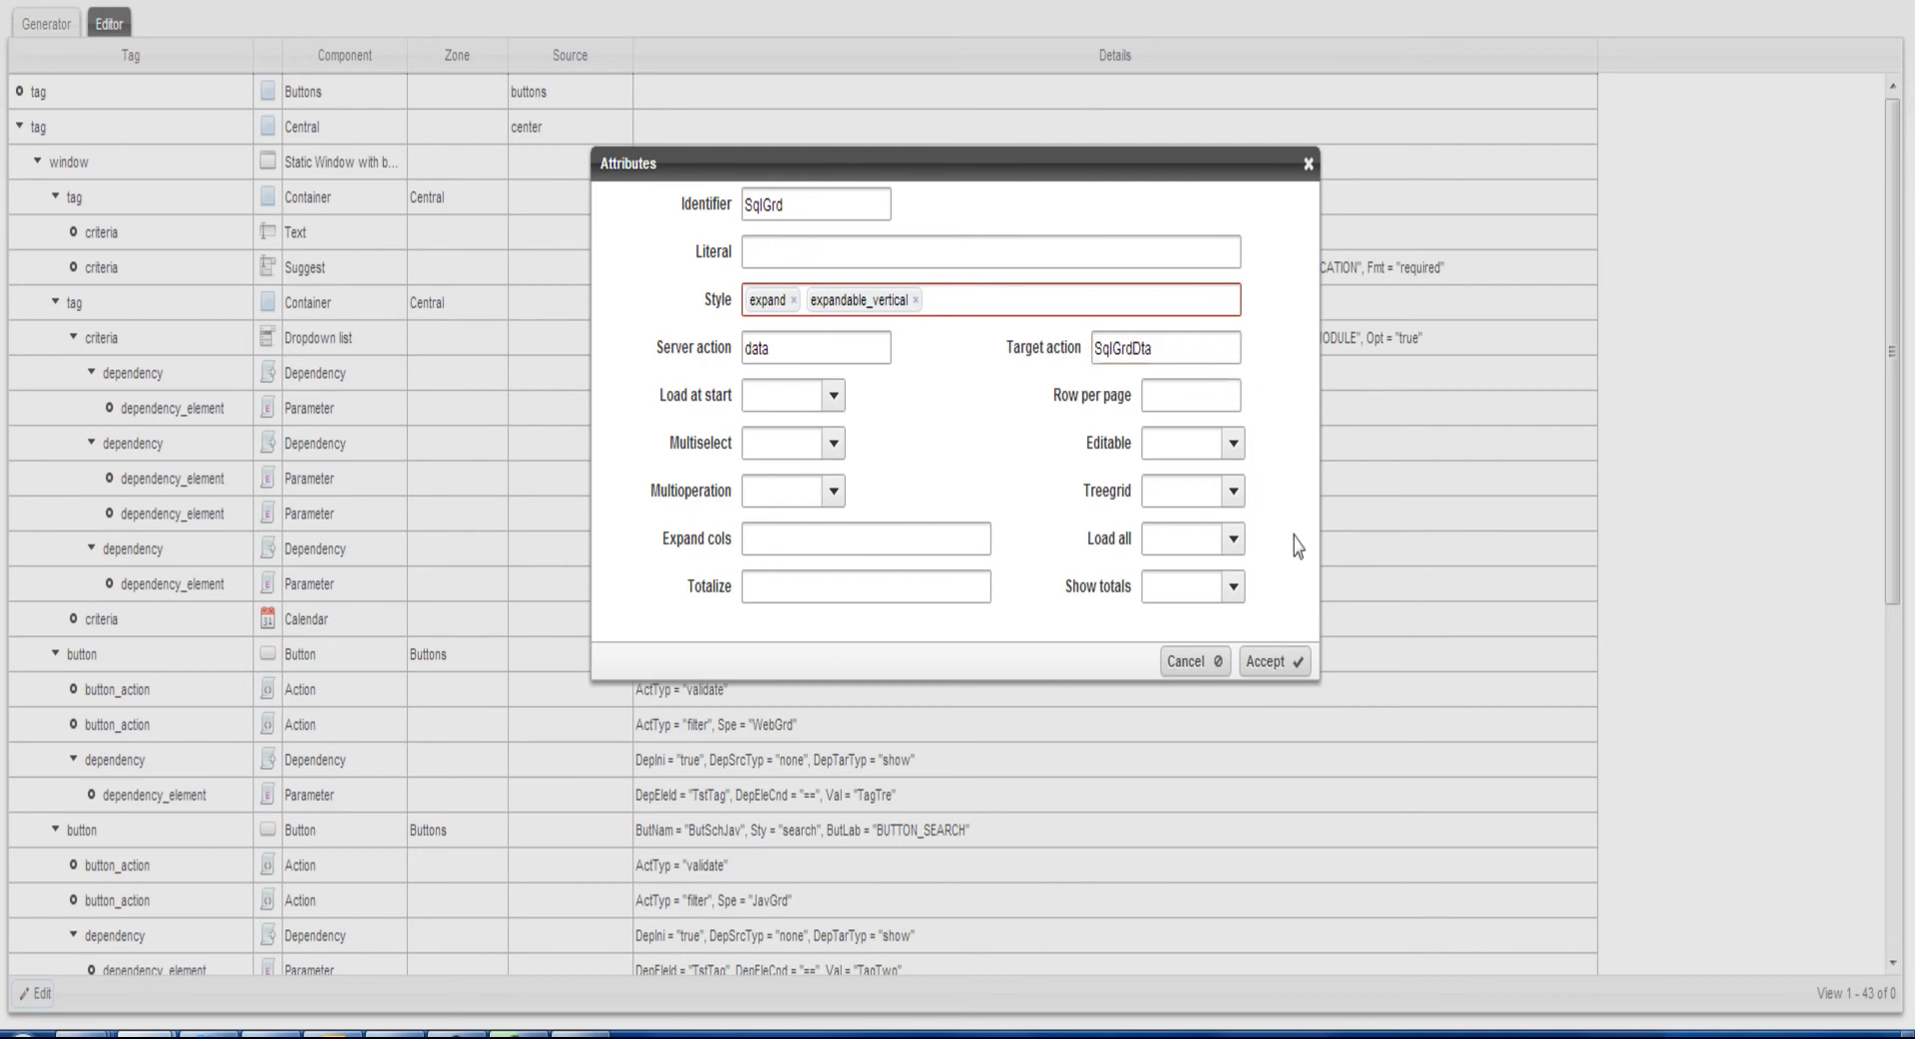
click(1284, 663)
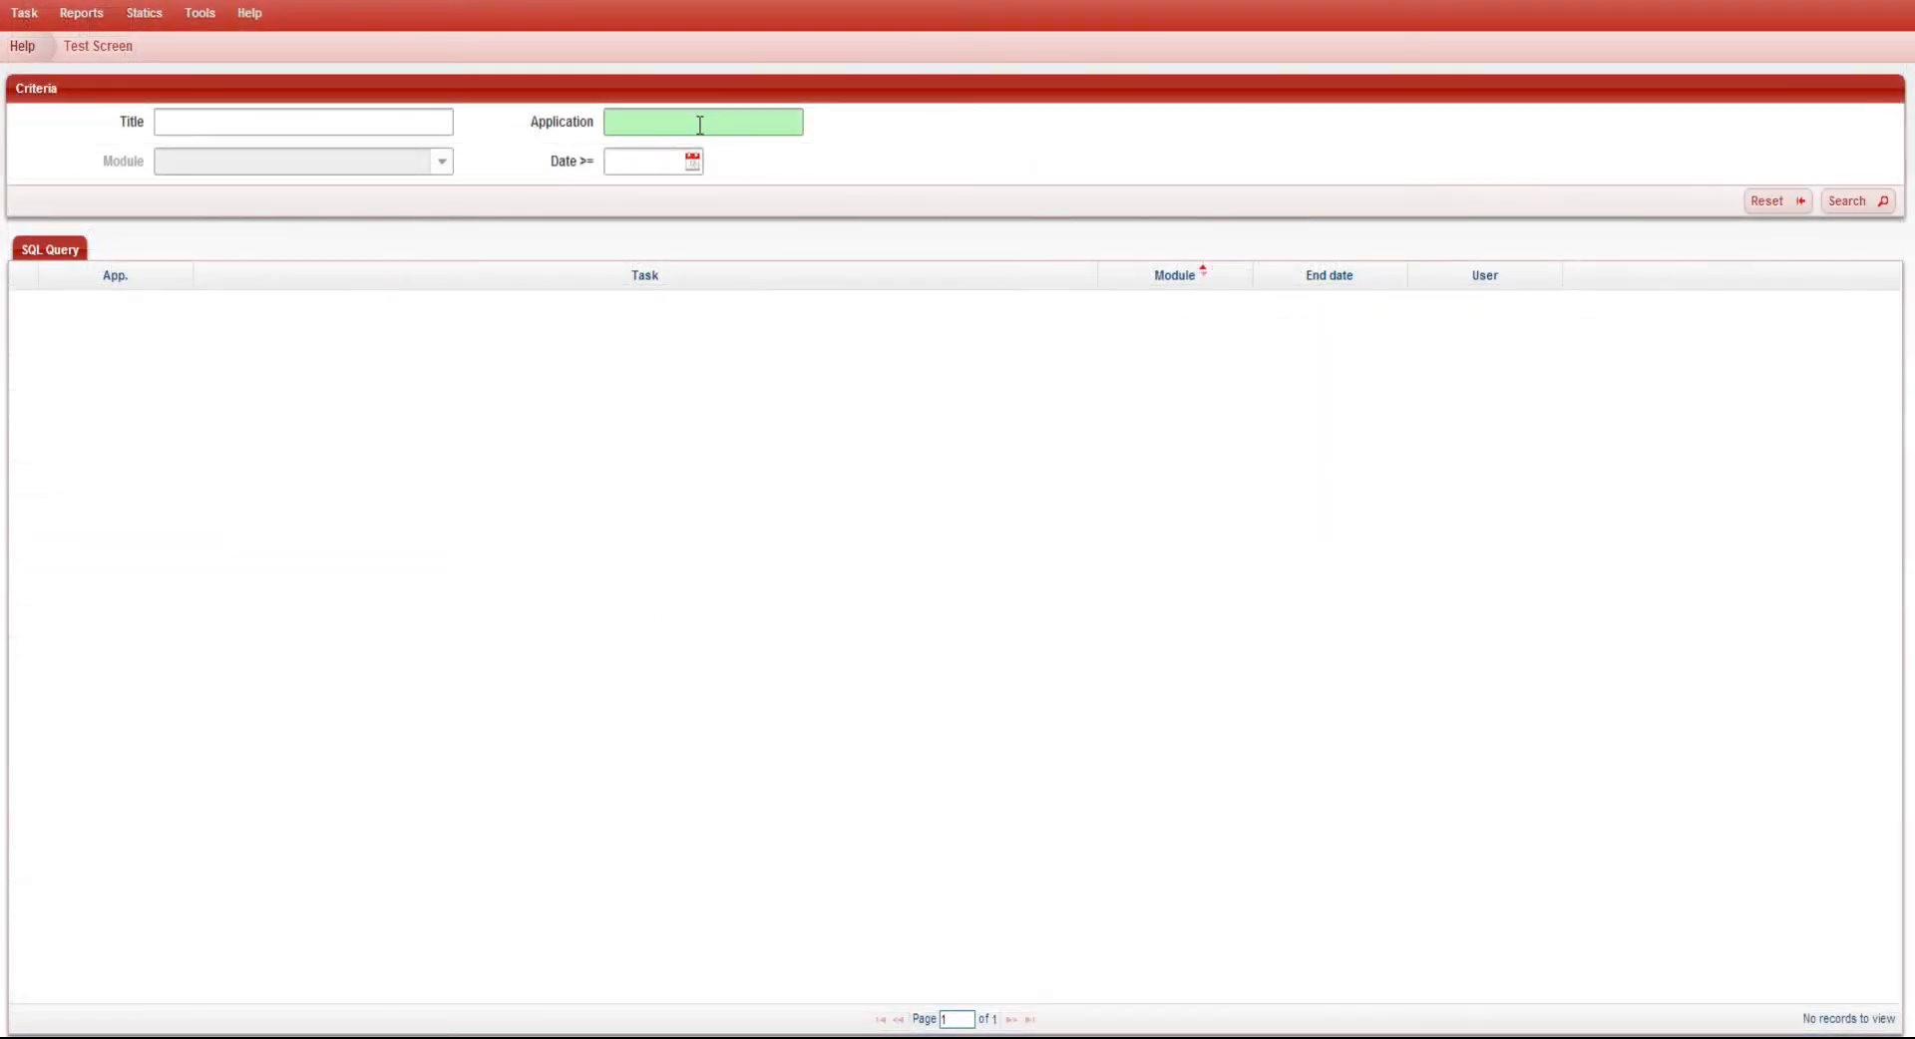
Search the test screen for Almis Web Toolkit (AWT) tasks dated from 01/02/2013 and sort the results by Task and End date
click(700, 125)
text(aw)
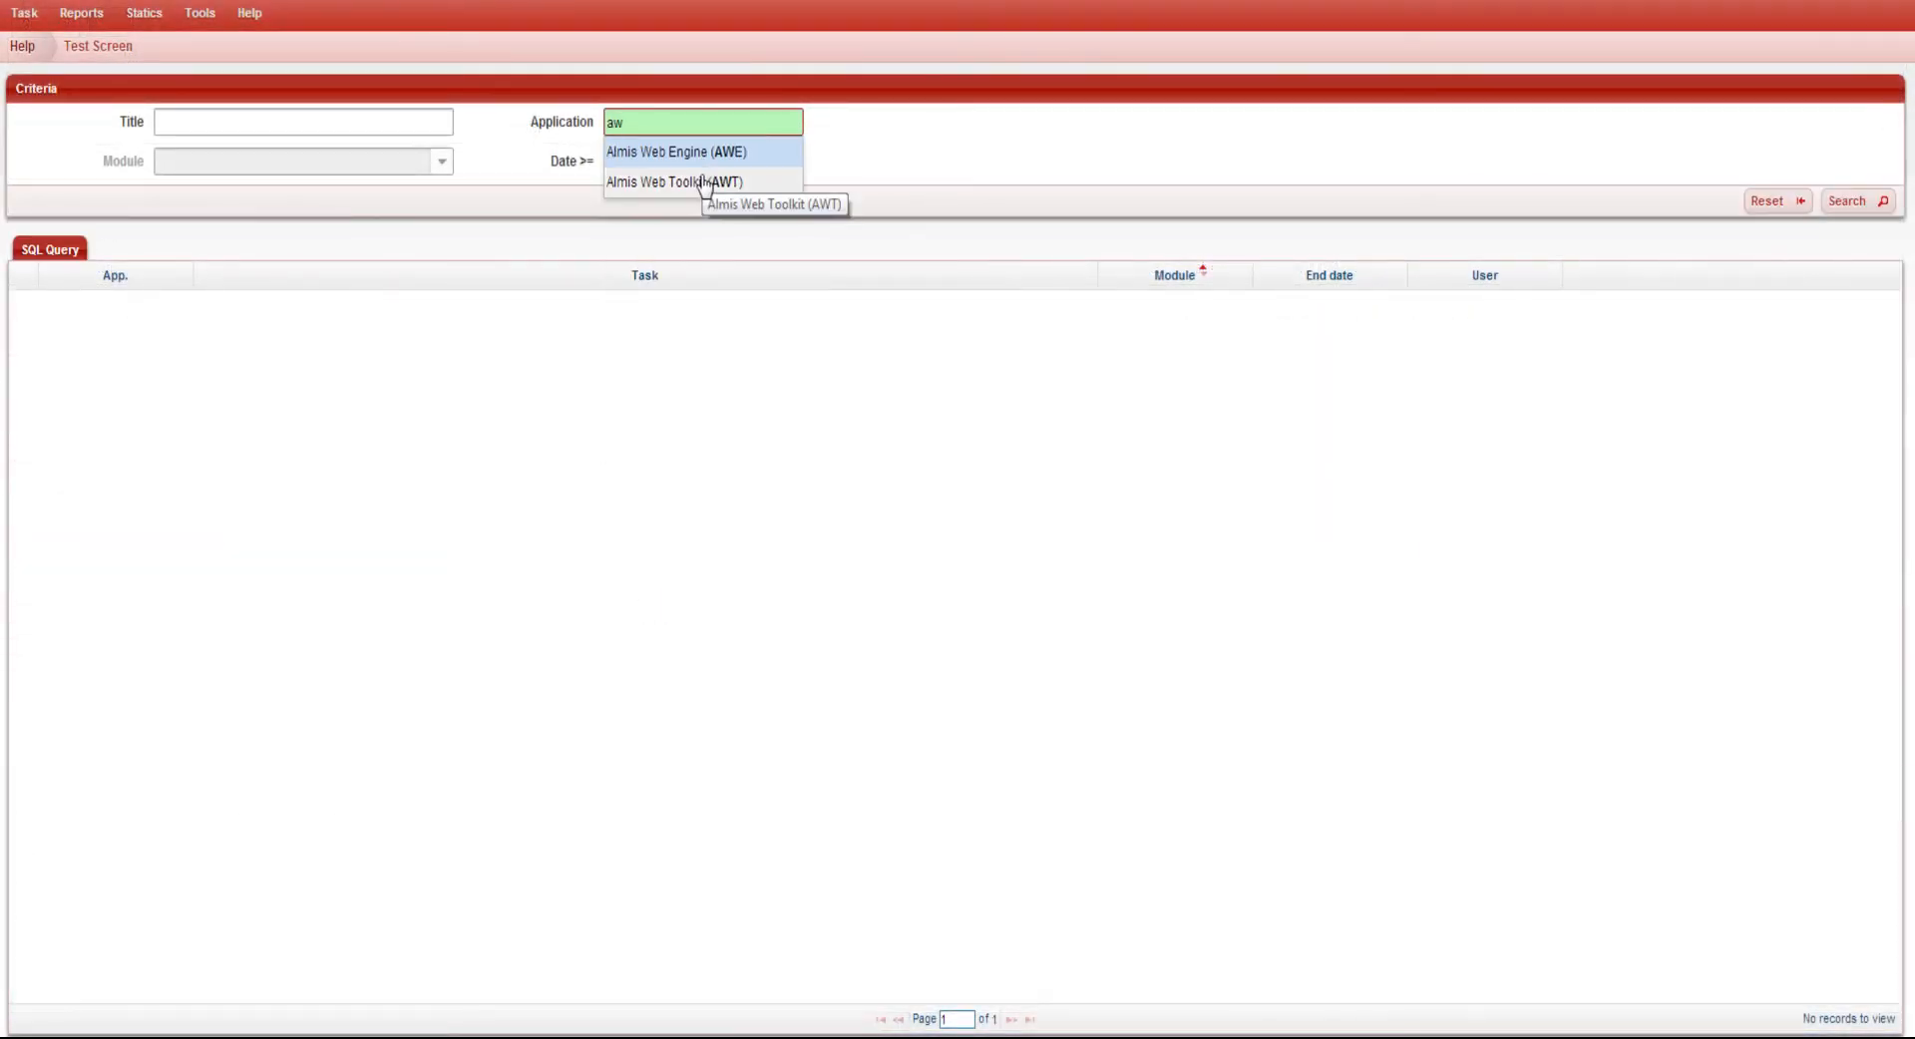
click(704, 181)
click(619, 194)
click(619, 194)
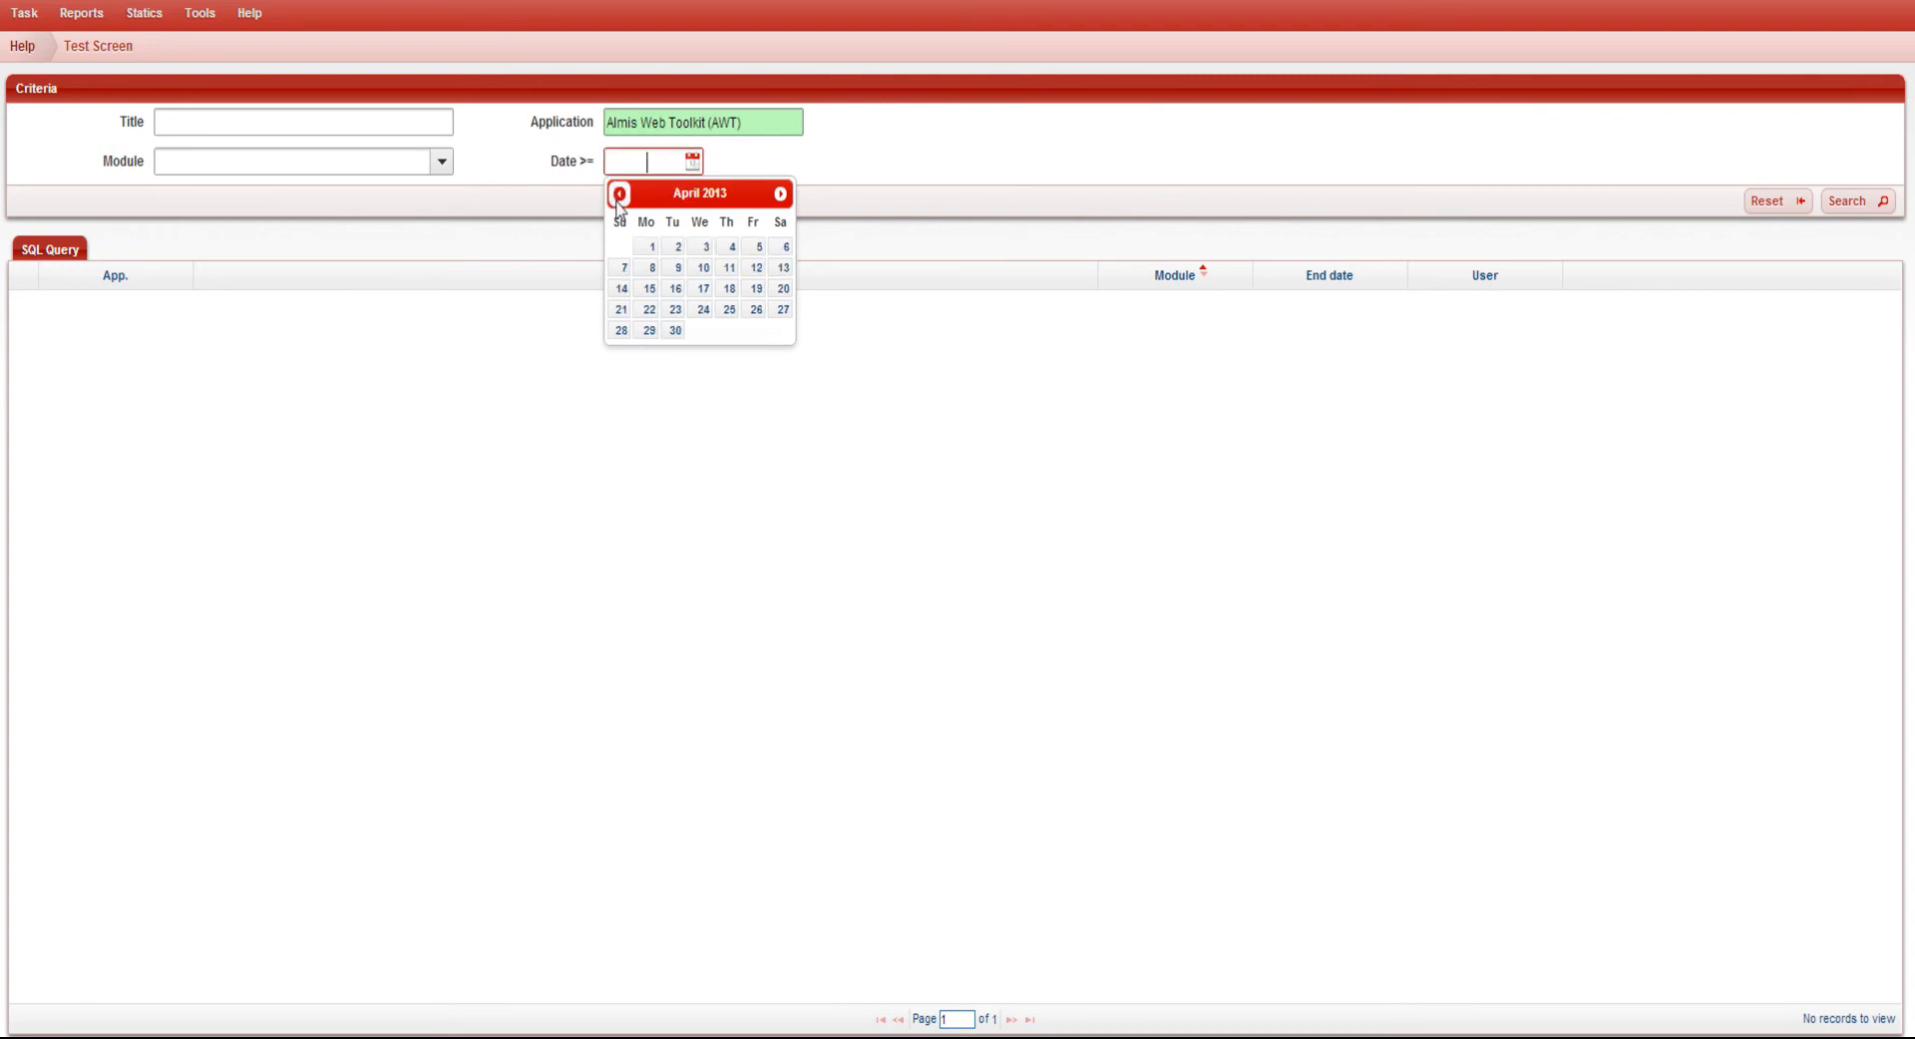
click(619, 193)
click(619, 193)
click(758, 247)
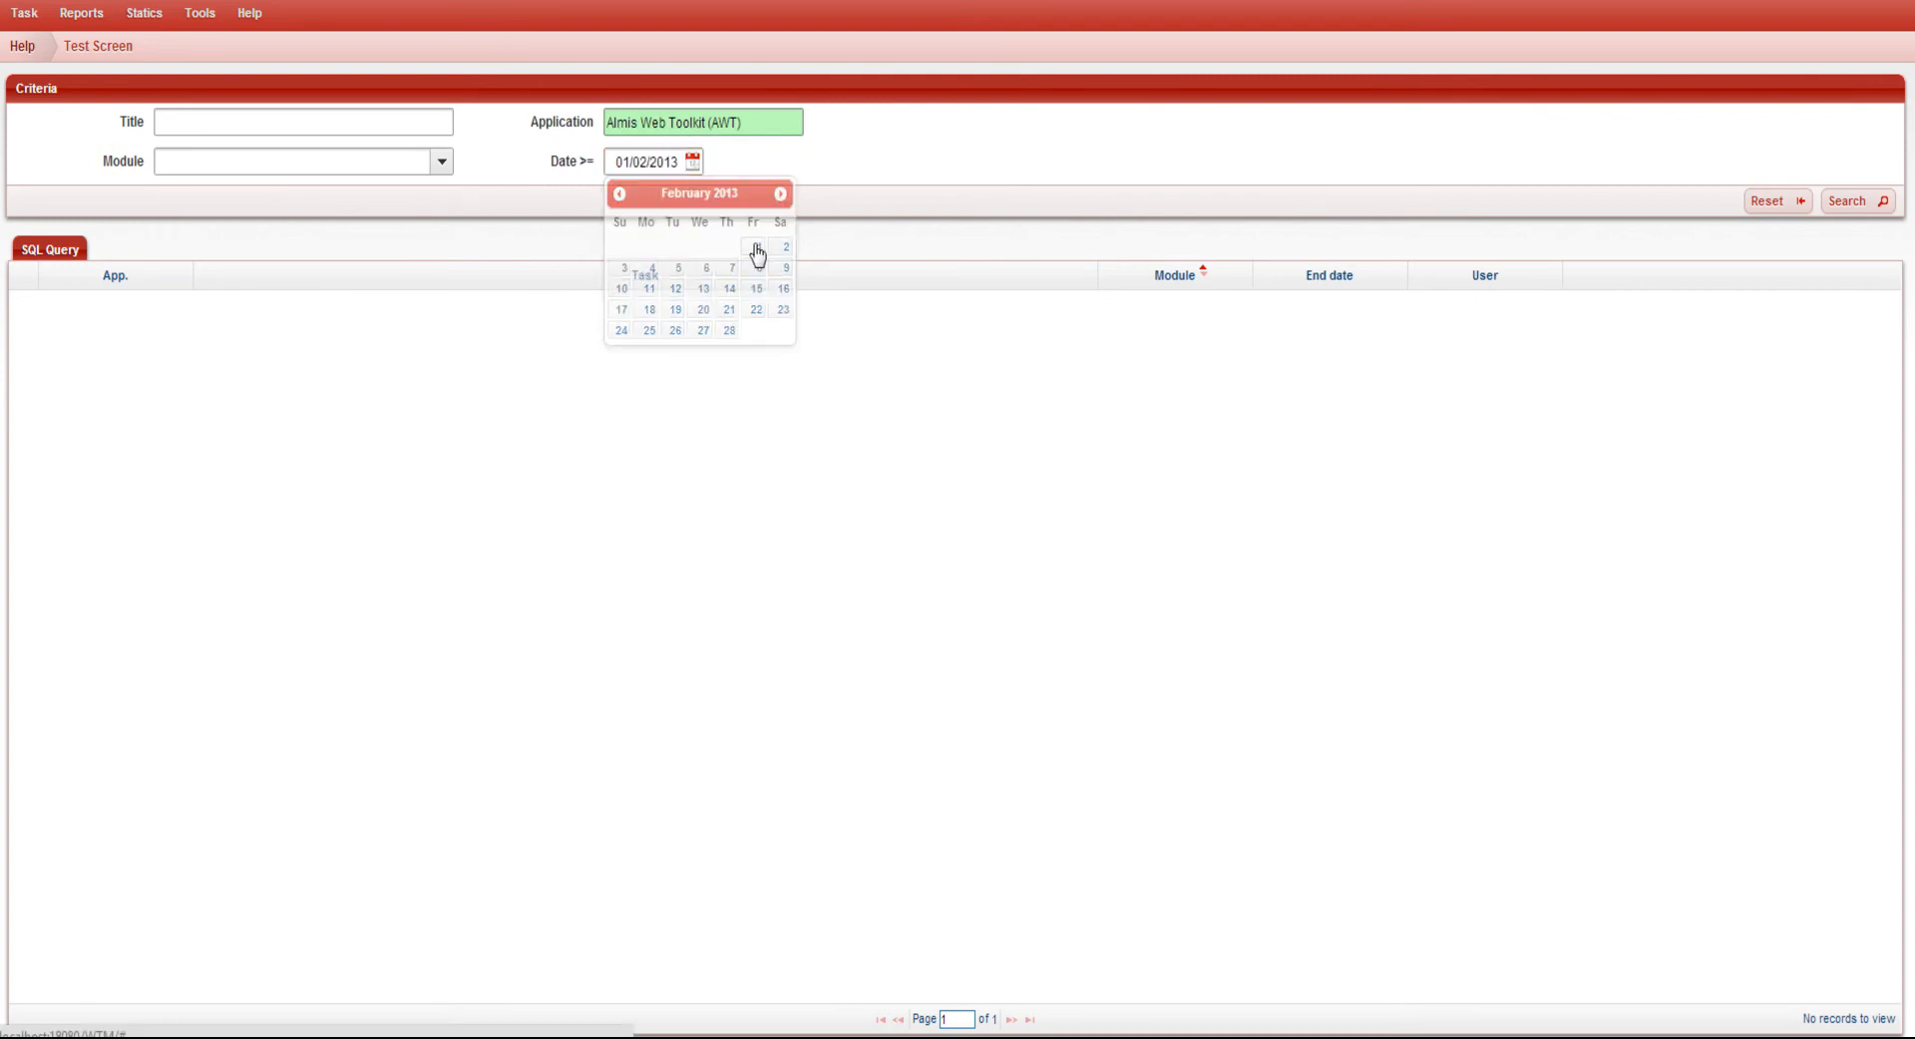
click(1877, 203)
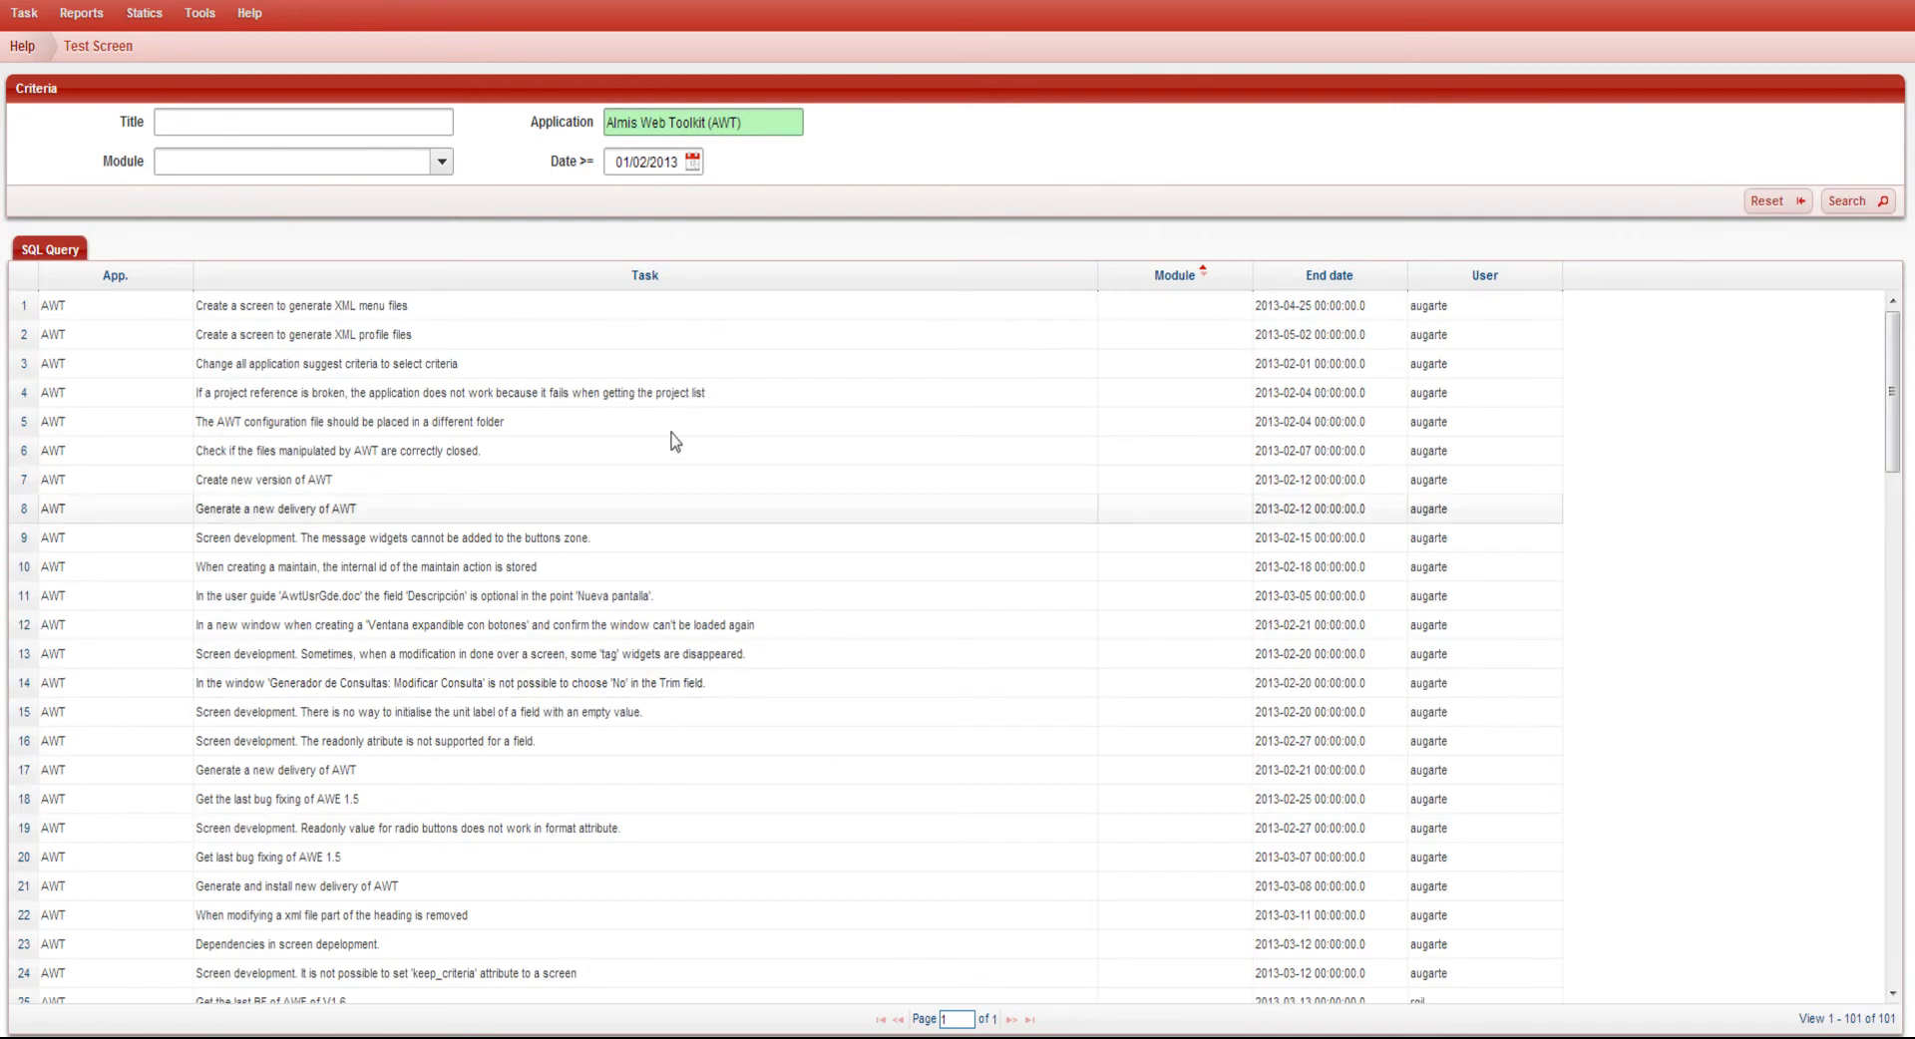
click(695, 289)
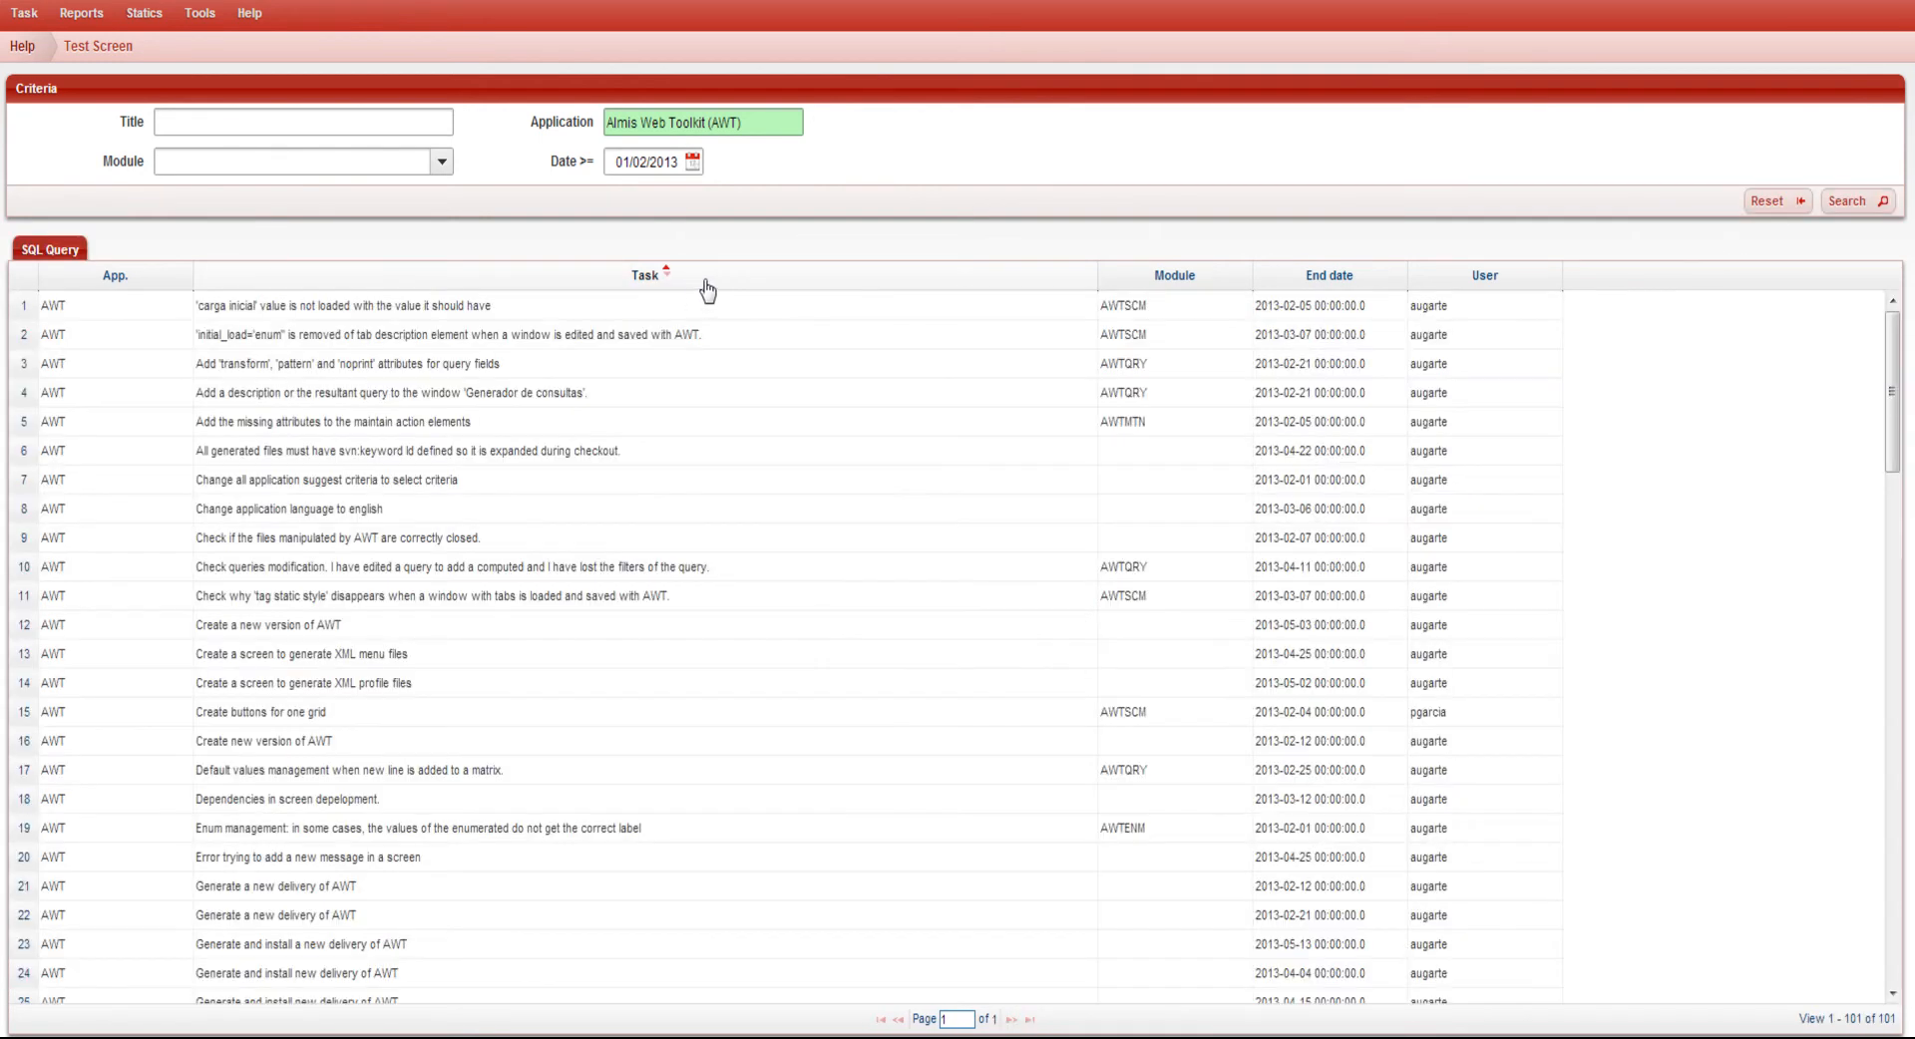
click(1296, 288)
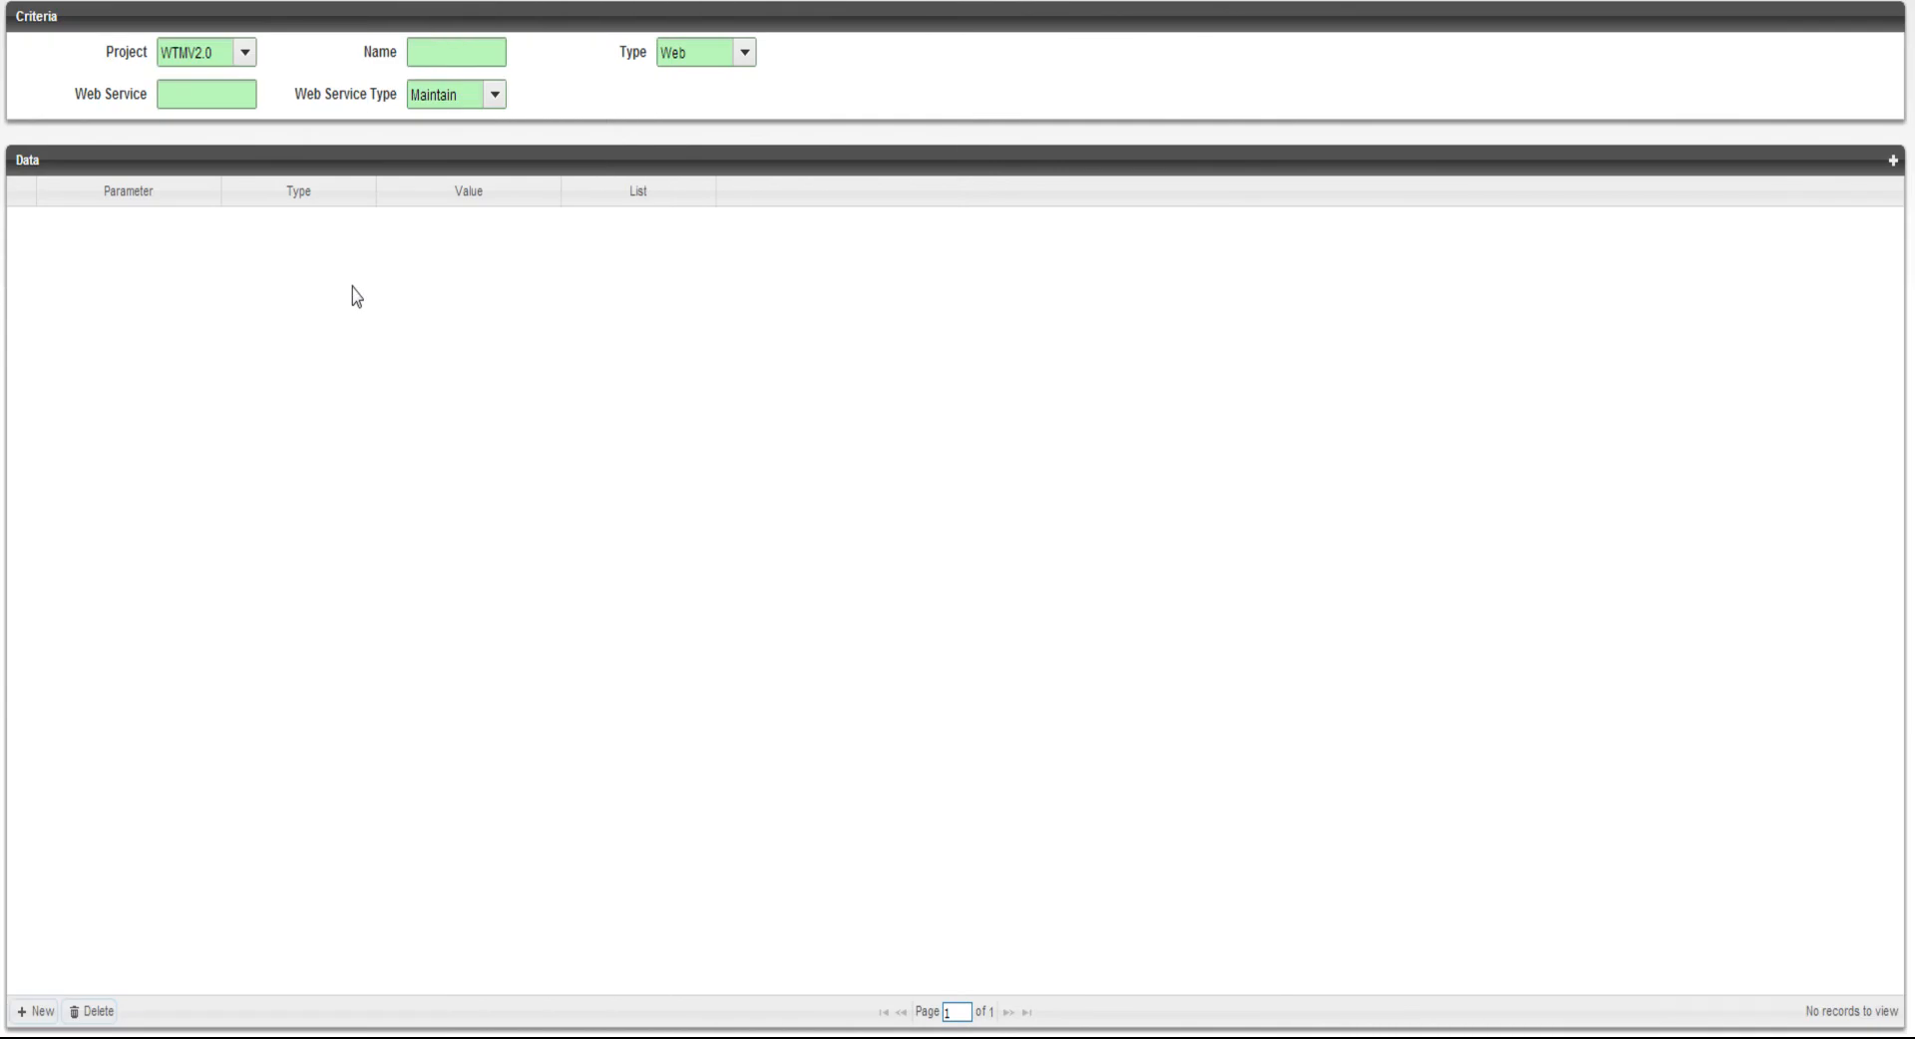
Define the service JavGrdDat of type Java with class com.almis.wtm.services.controller.TestController and method getGrdDat
click(471, 60)
click(670, 55)
click(718, 116)
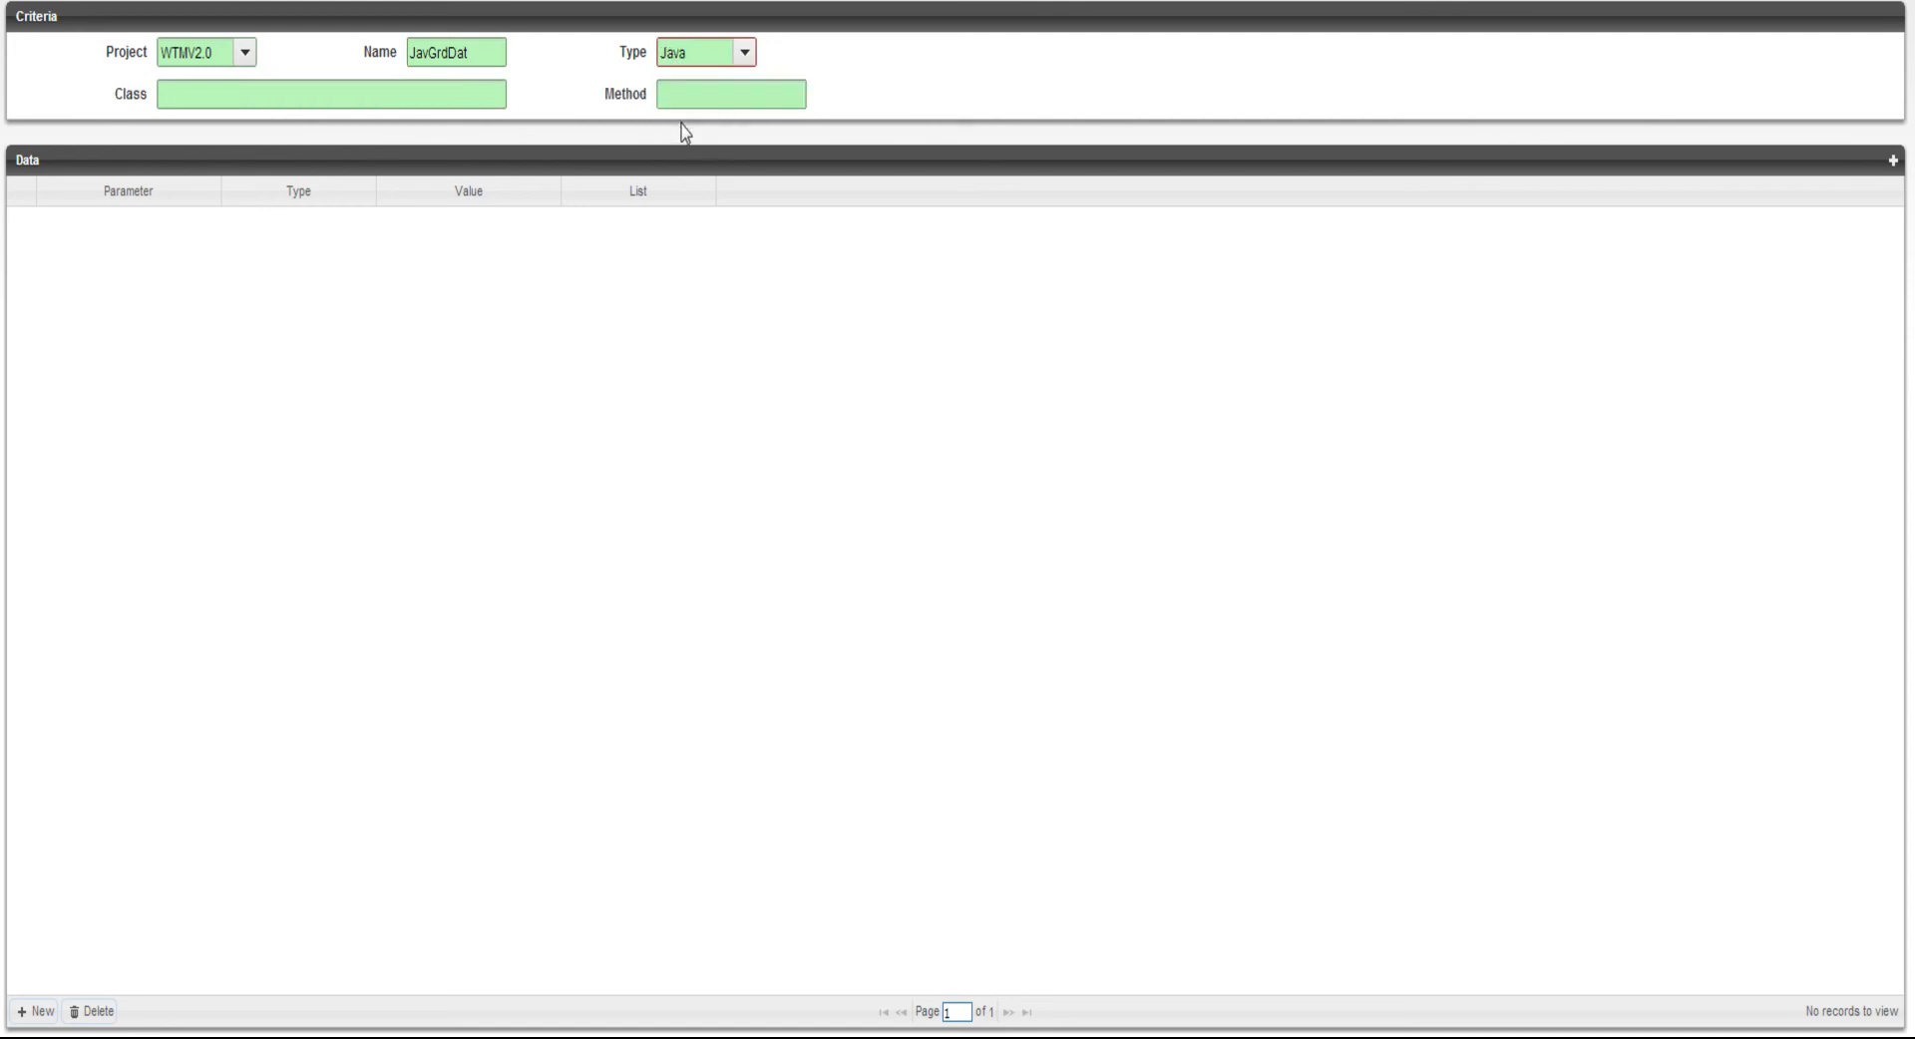
click(283, 100)
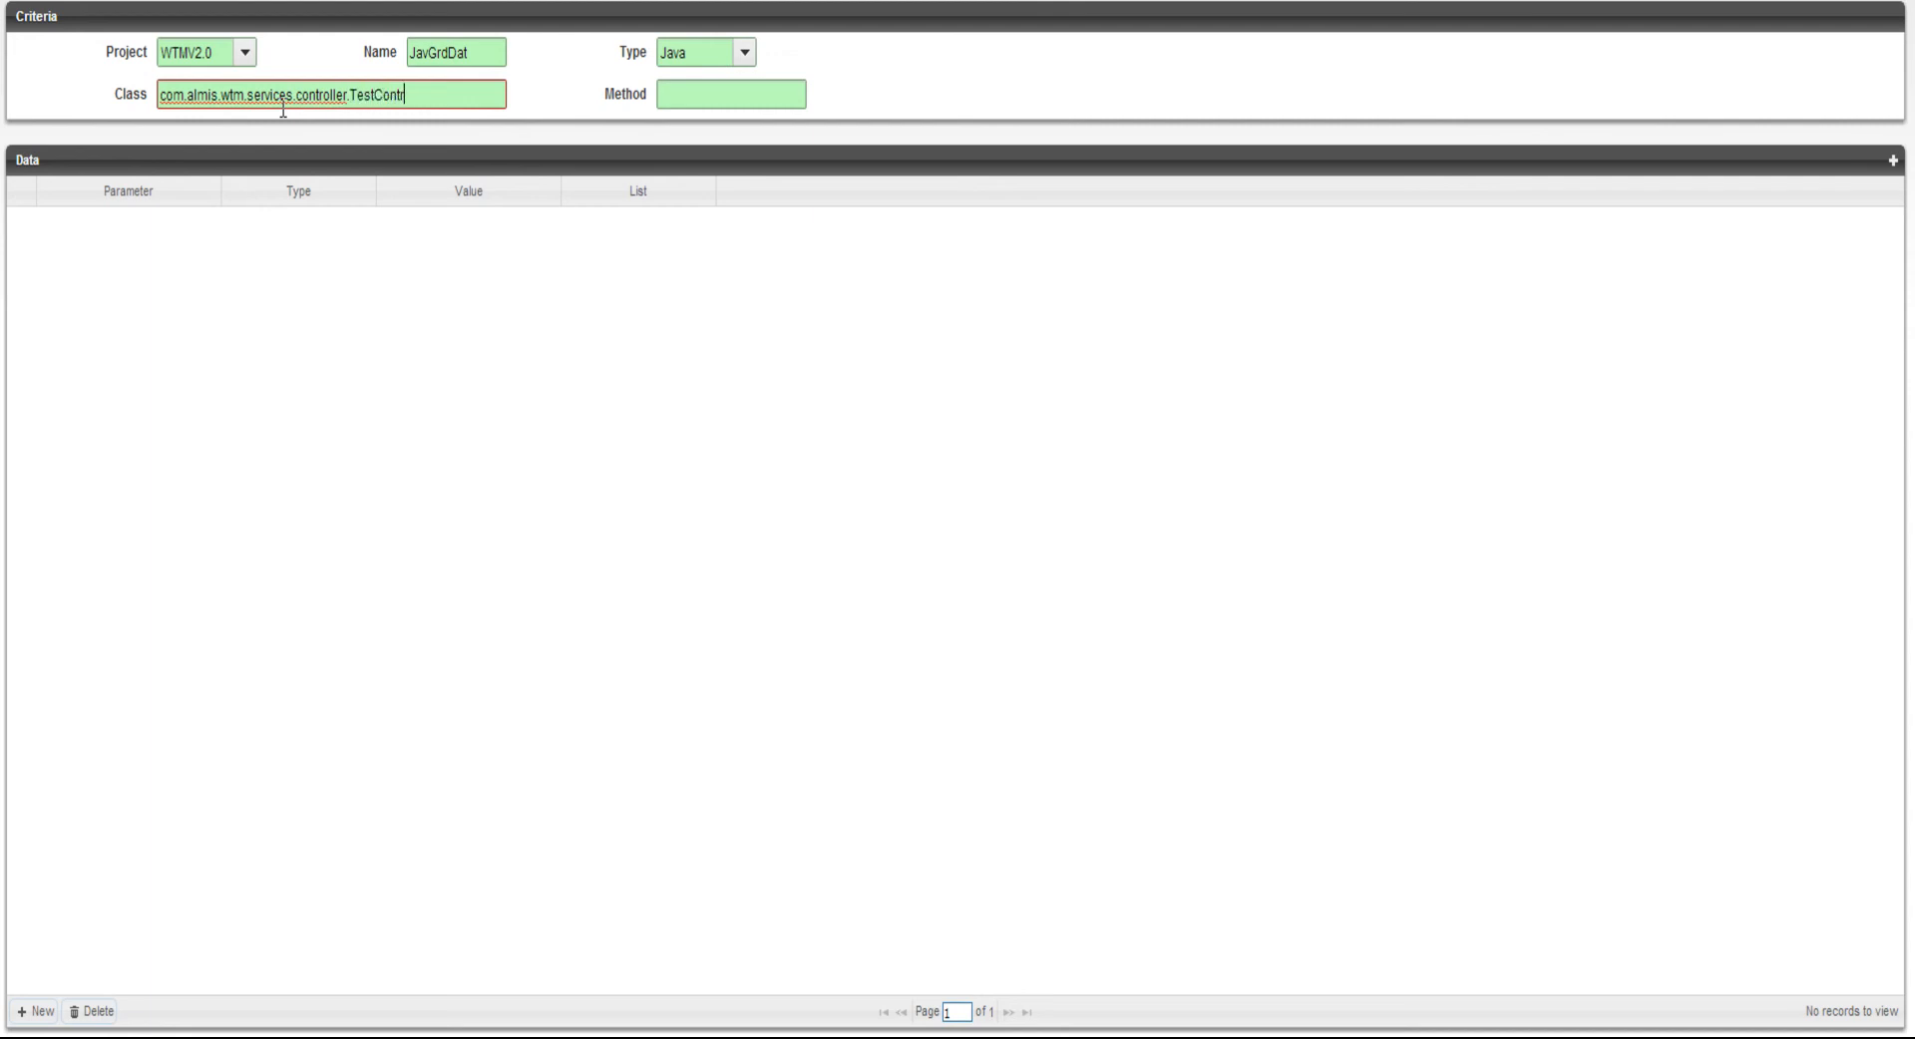
text(er)
key(Tab)
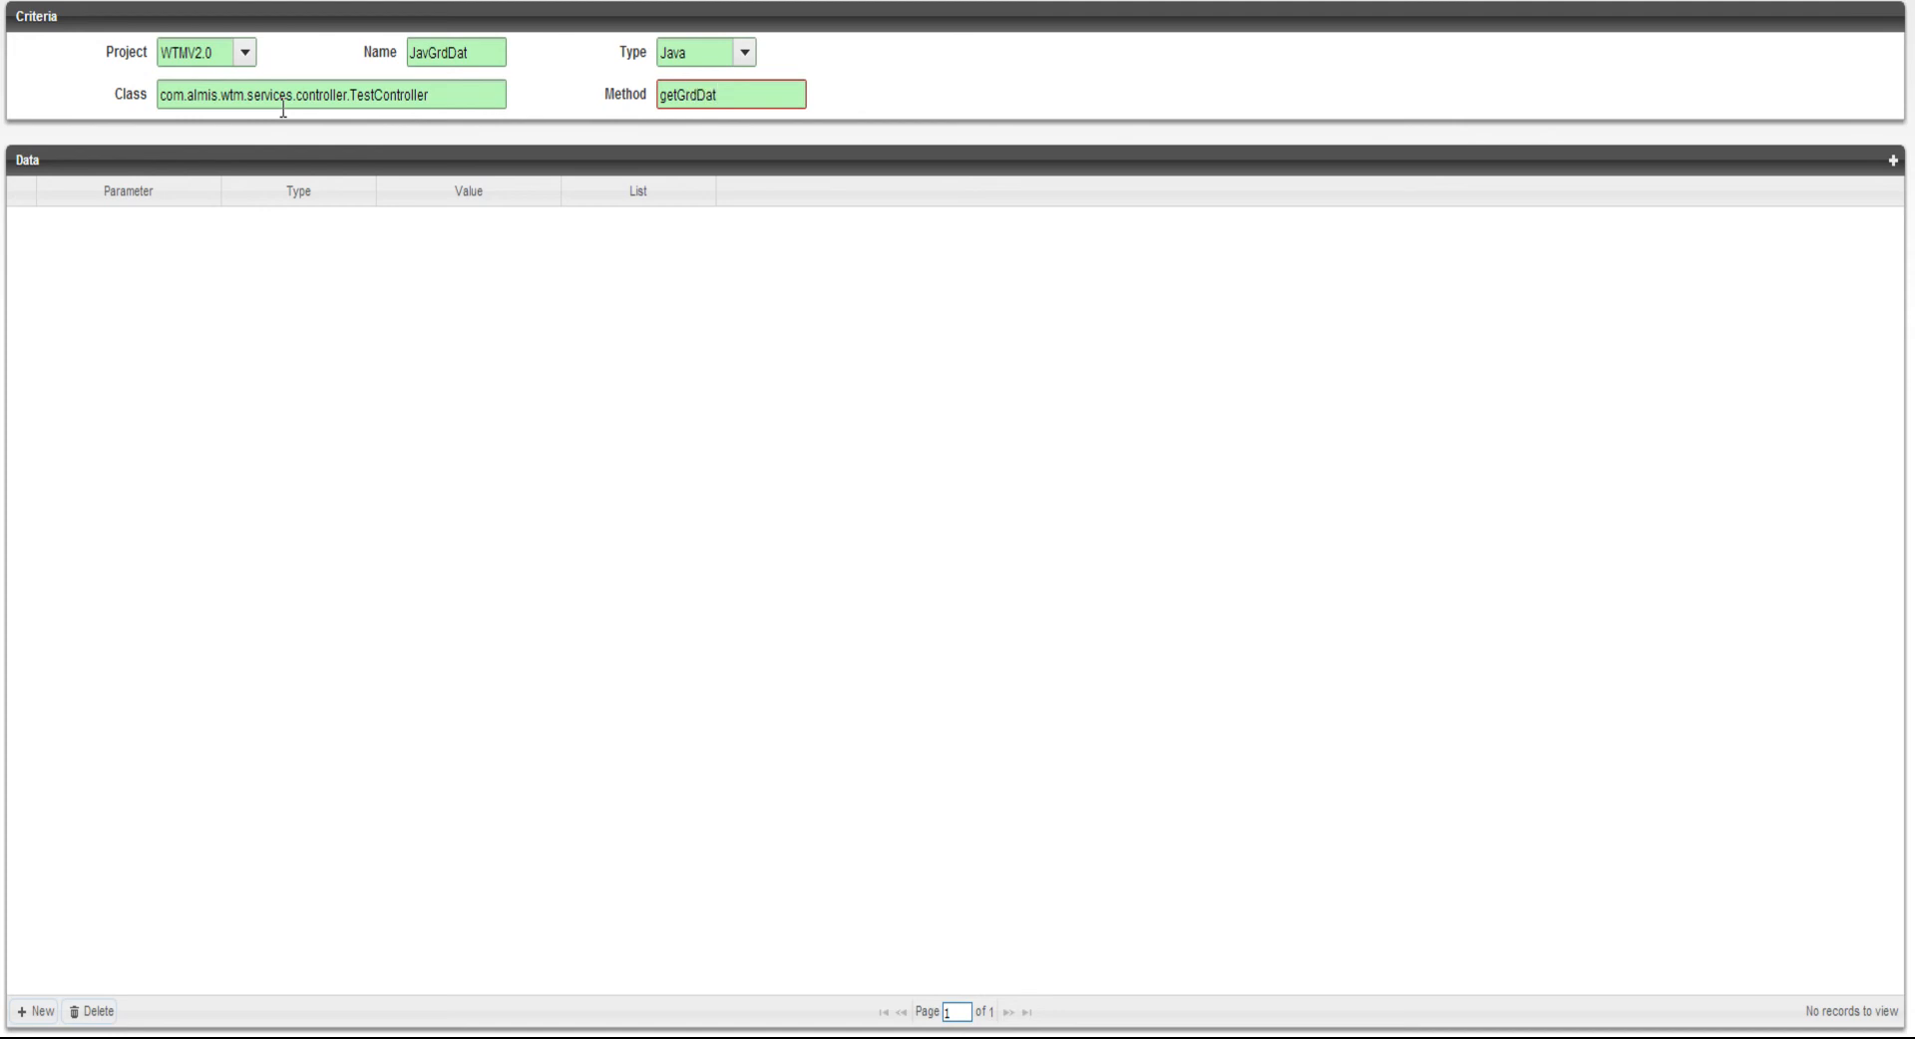
Add the parameter EndDat with type Date to the Java service and save its row
click(42, 1011)
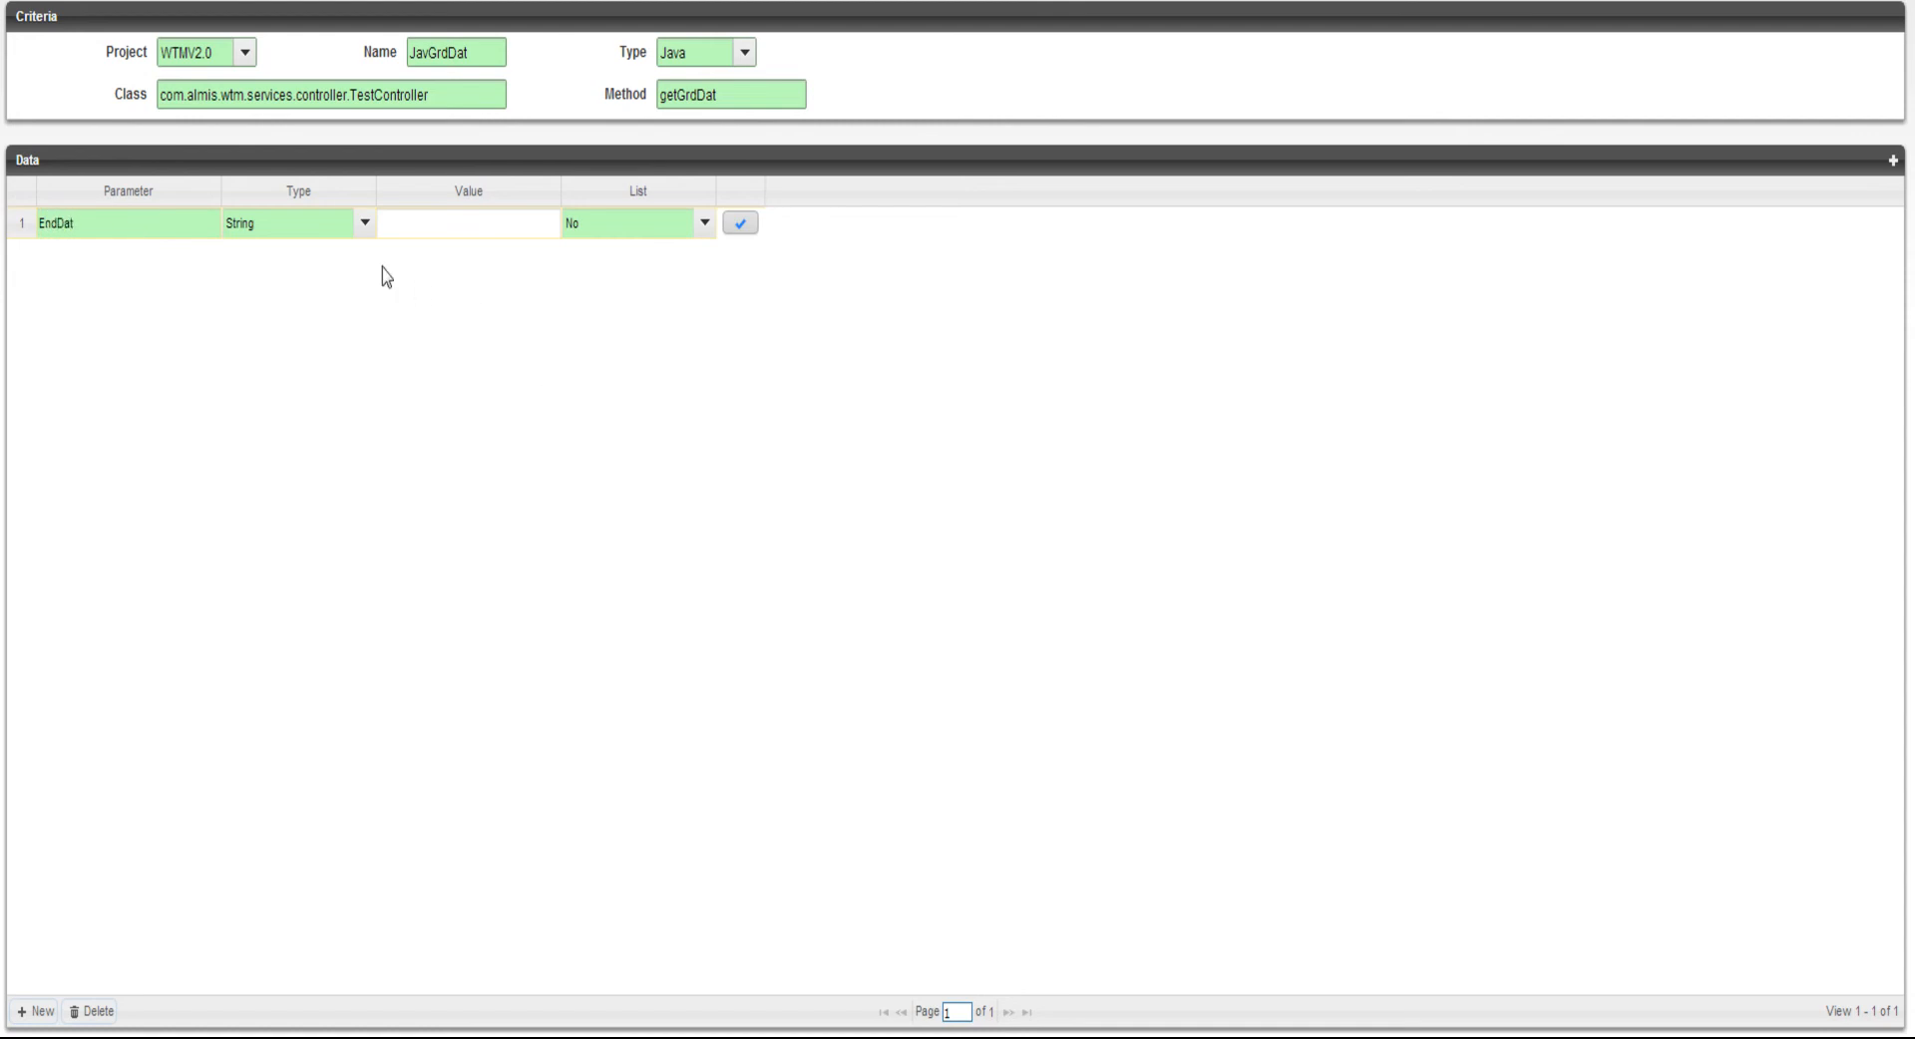
click(342, 236)
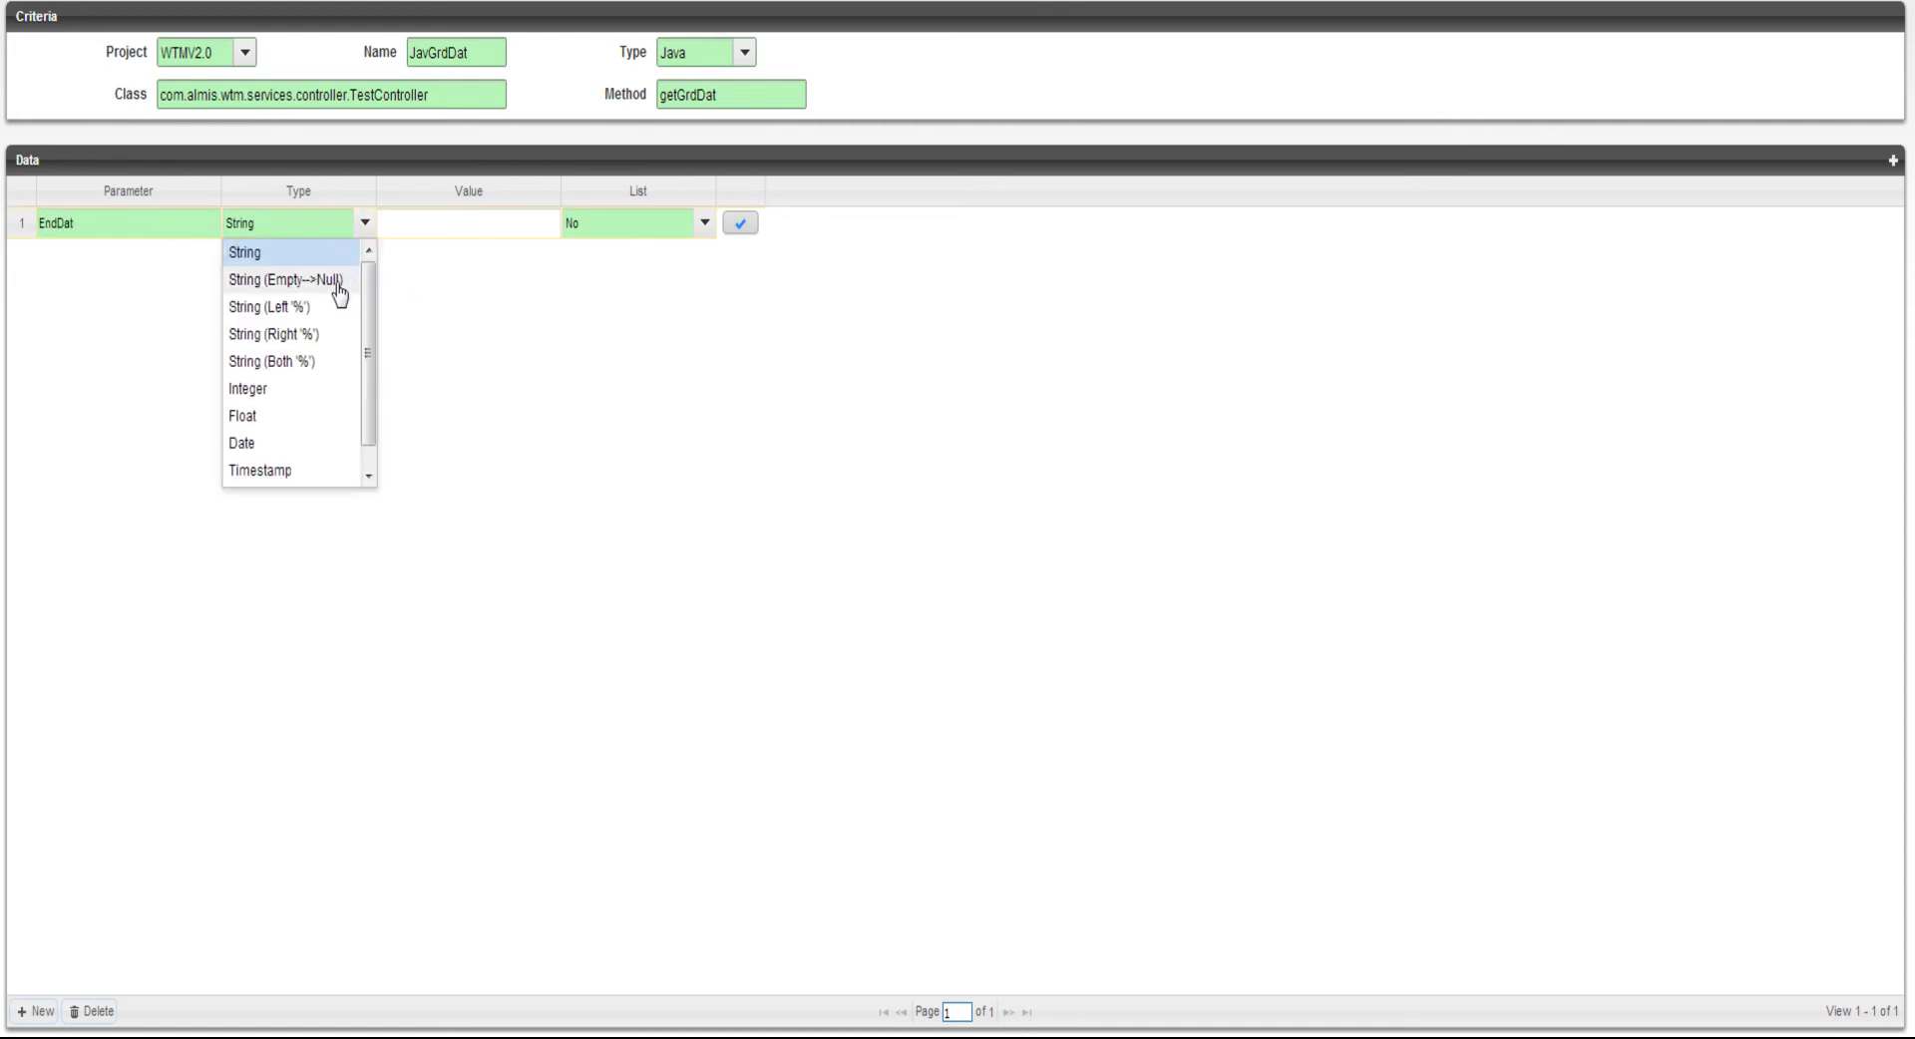
click(291, 443)
click(740, 224)
Add the parameter Tit with type String (Both '%') to the Java service and save its row
click(36, 1011)
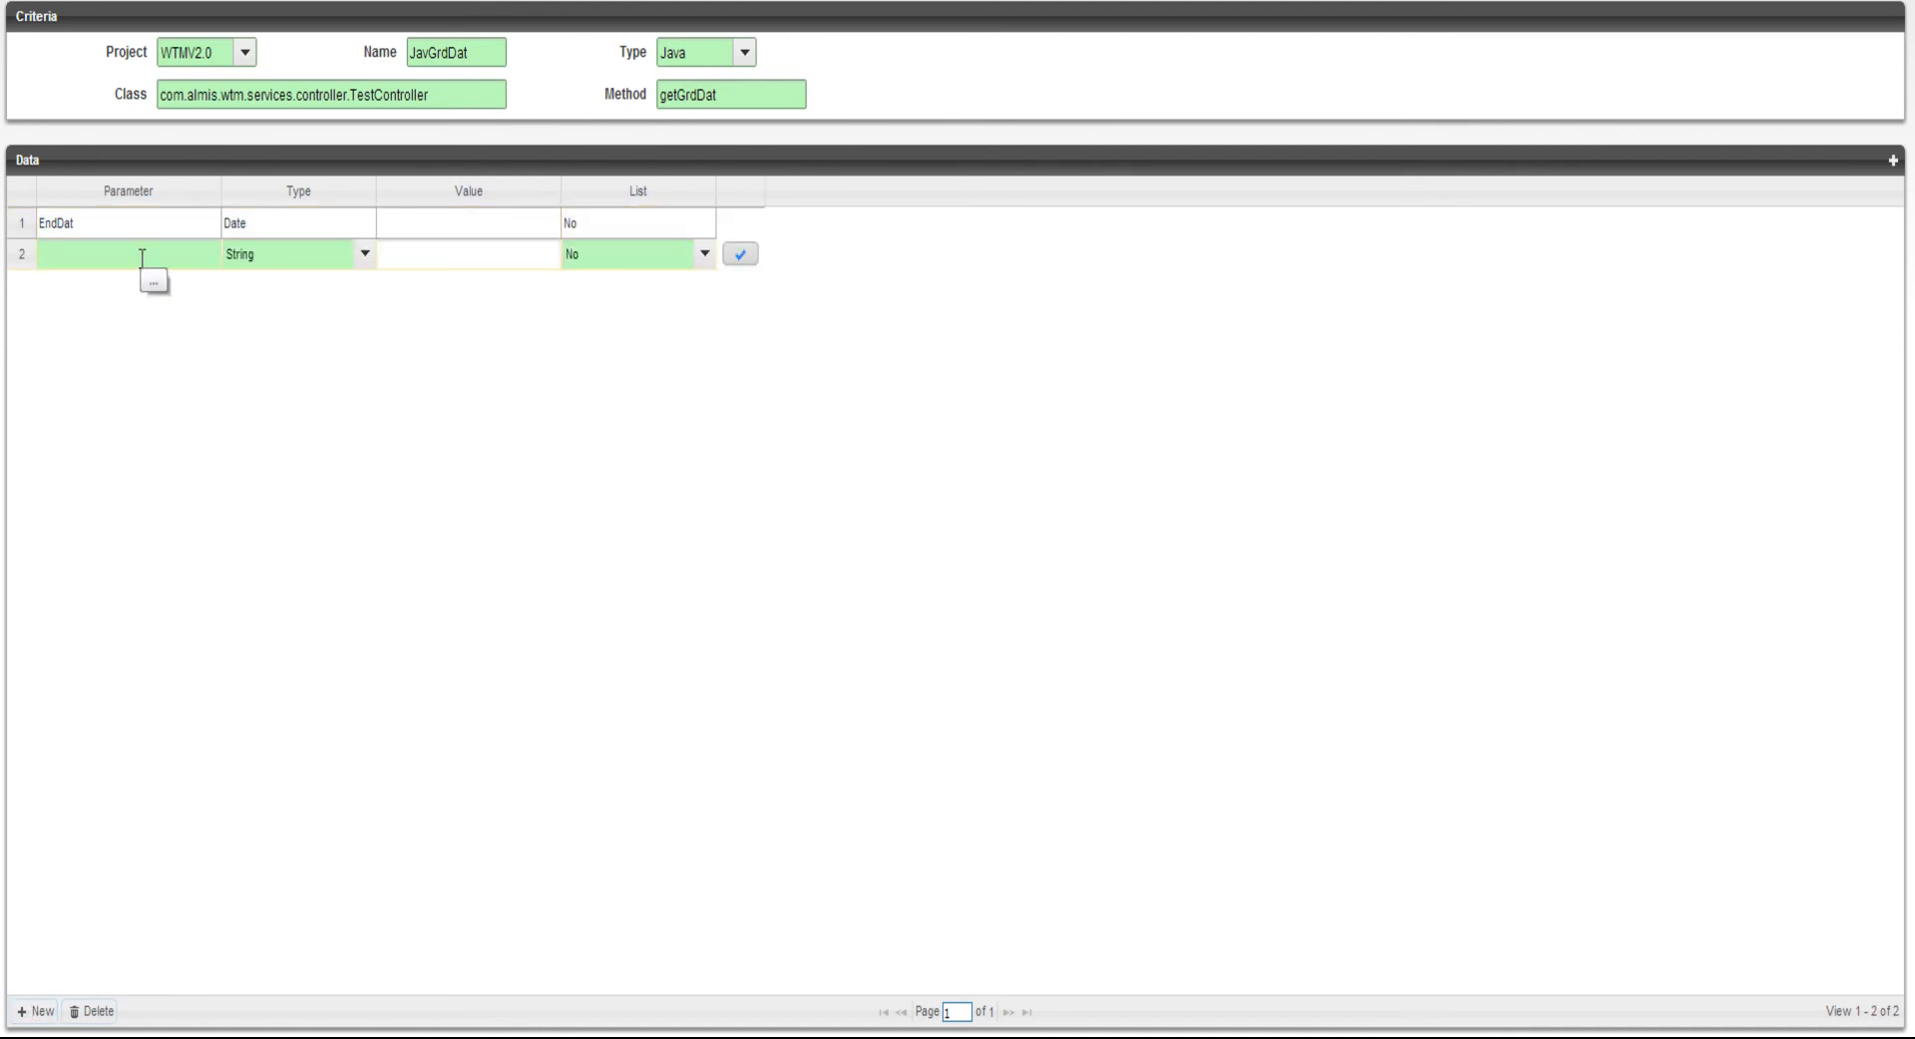
click(289, 255)
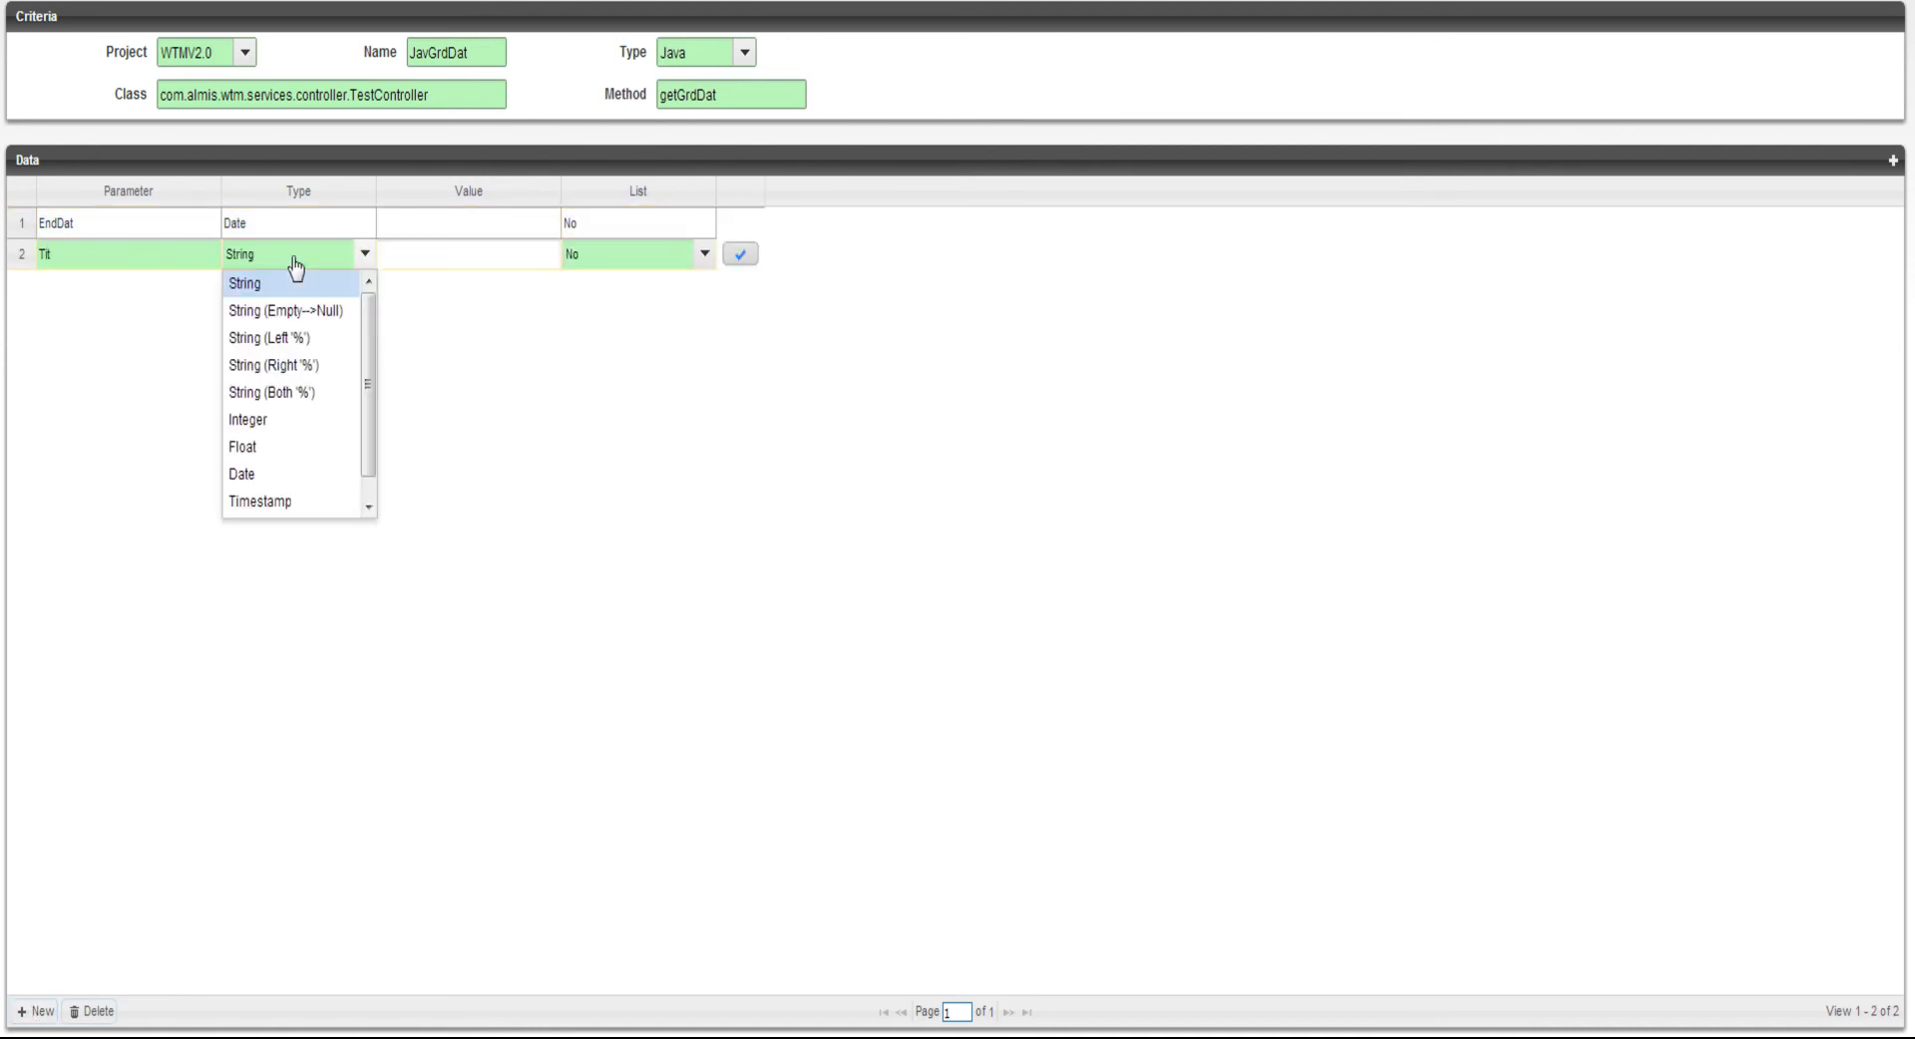
click(317, 391)
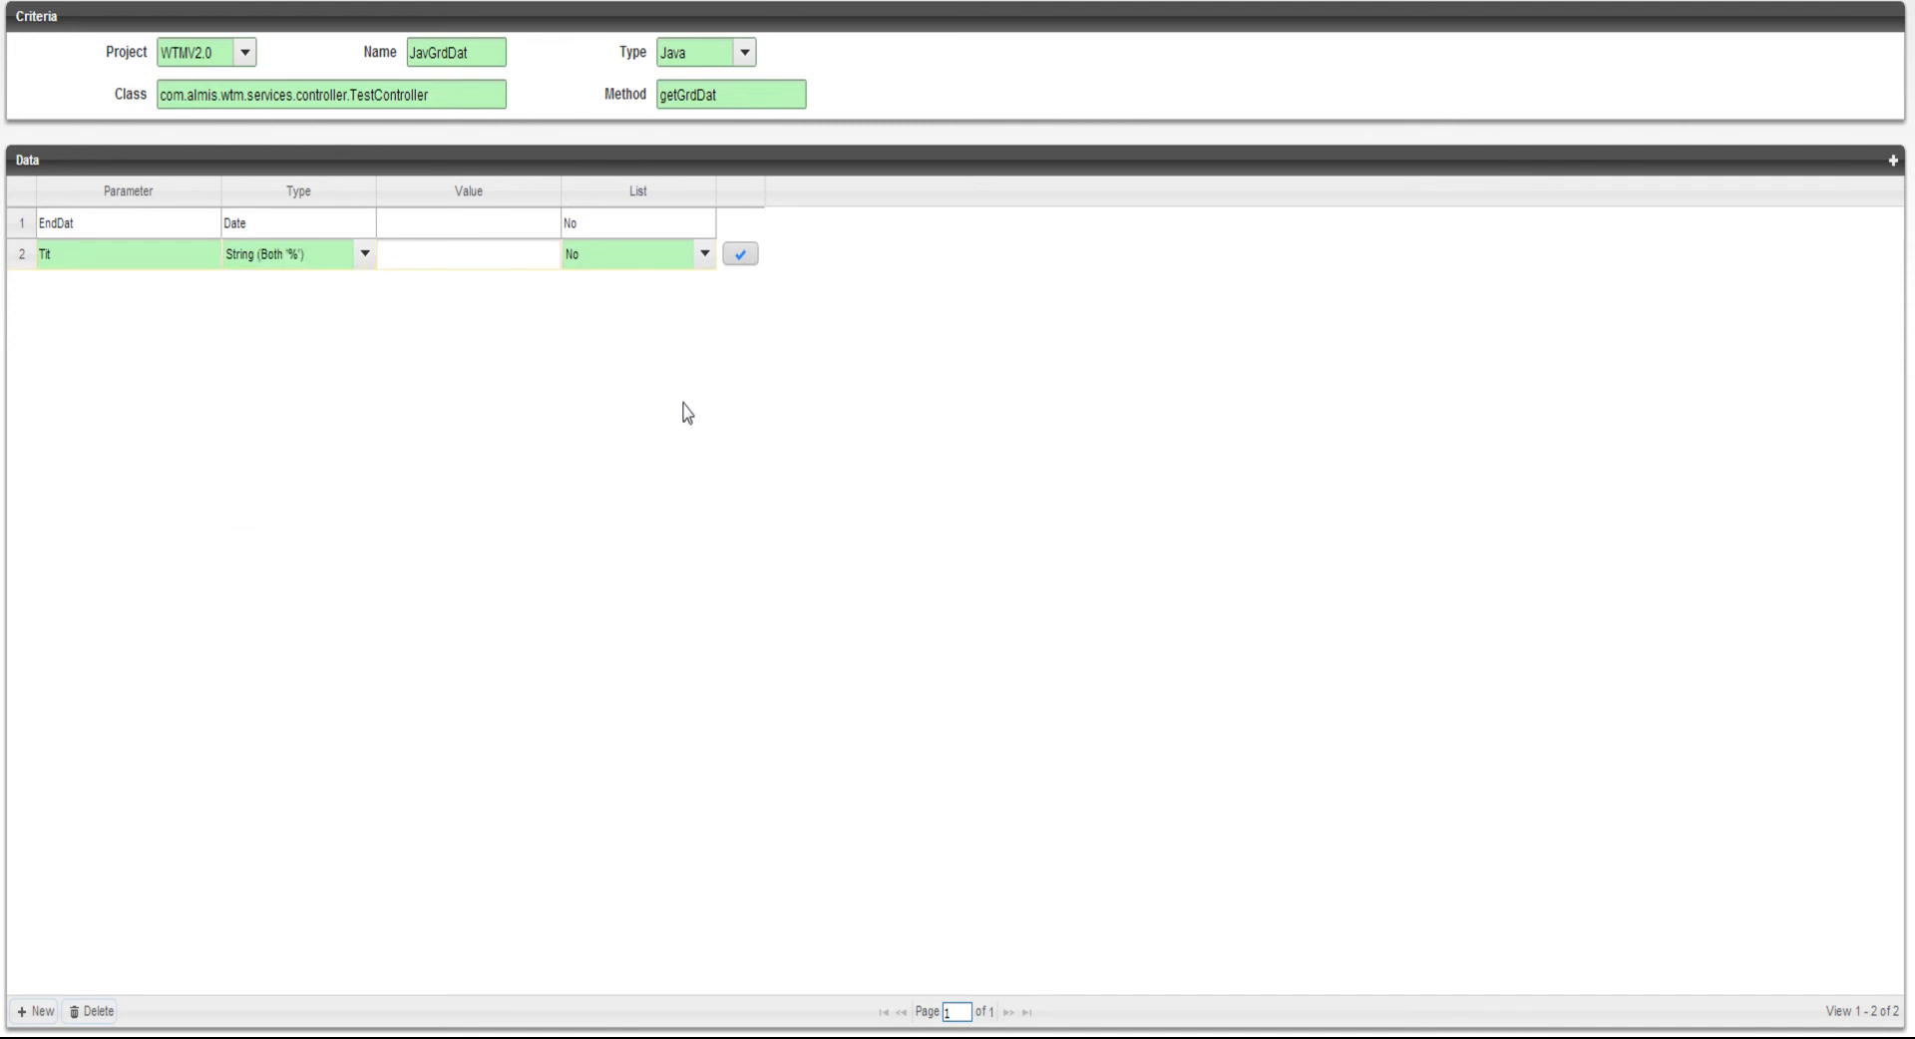
click(740, 256)
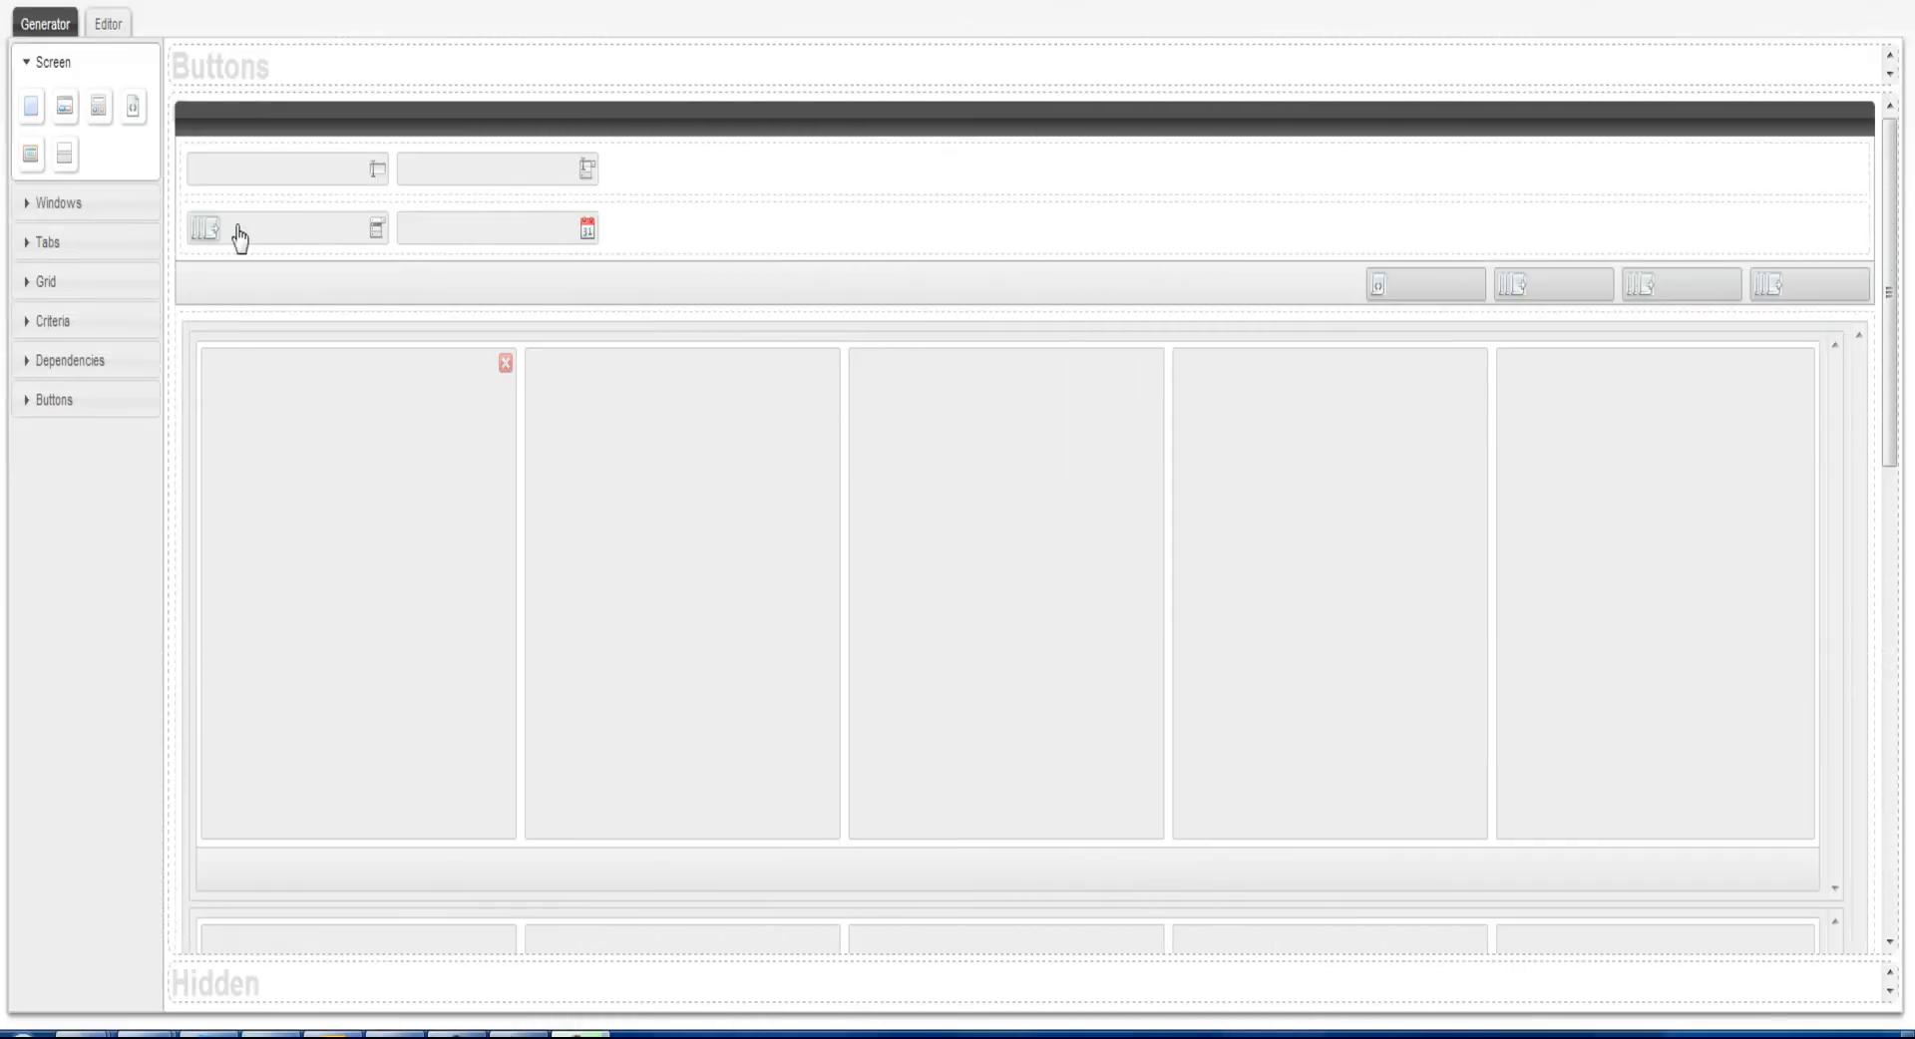
Edit the attributes of the JavGrd grid in the Editor view, setting server action data and target action JavGrdDta, and accept them
click(108, 23)
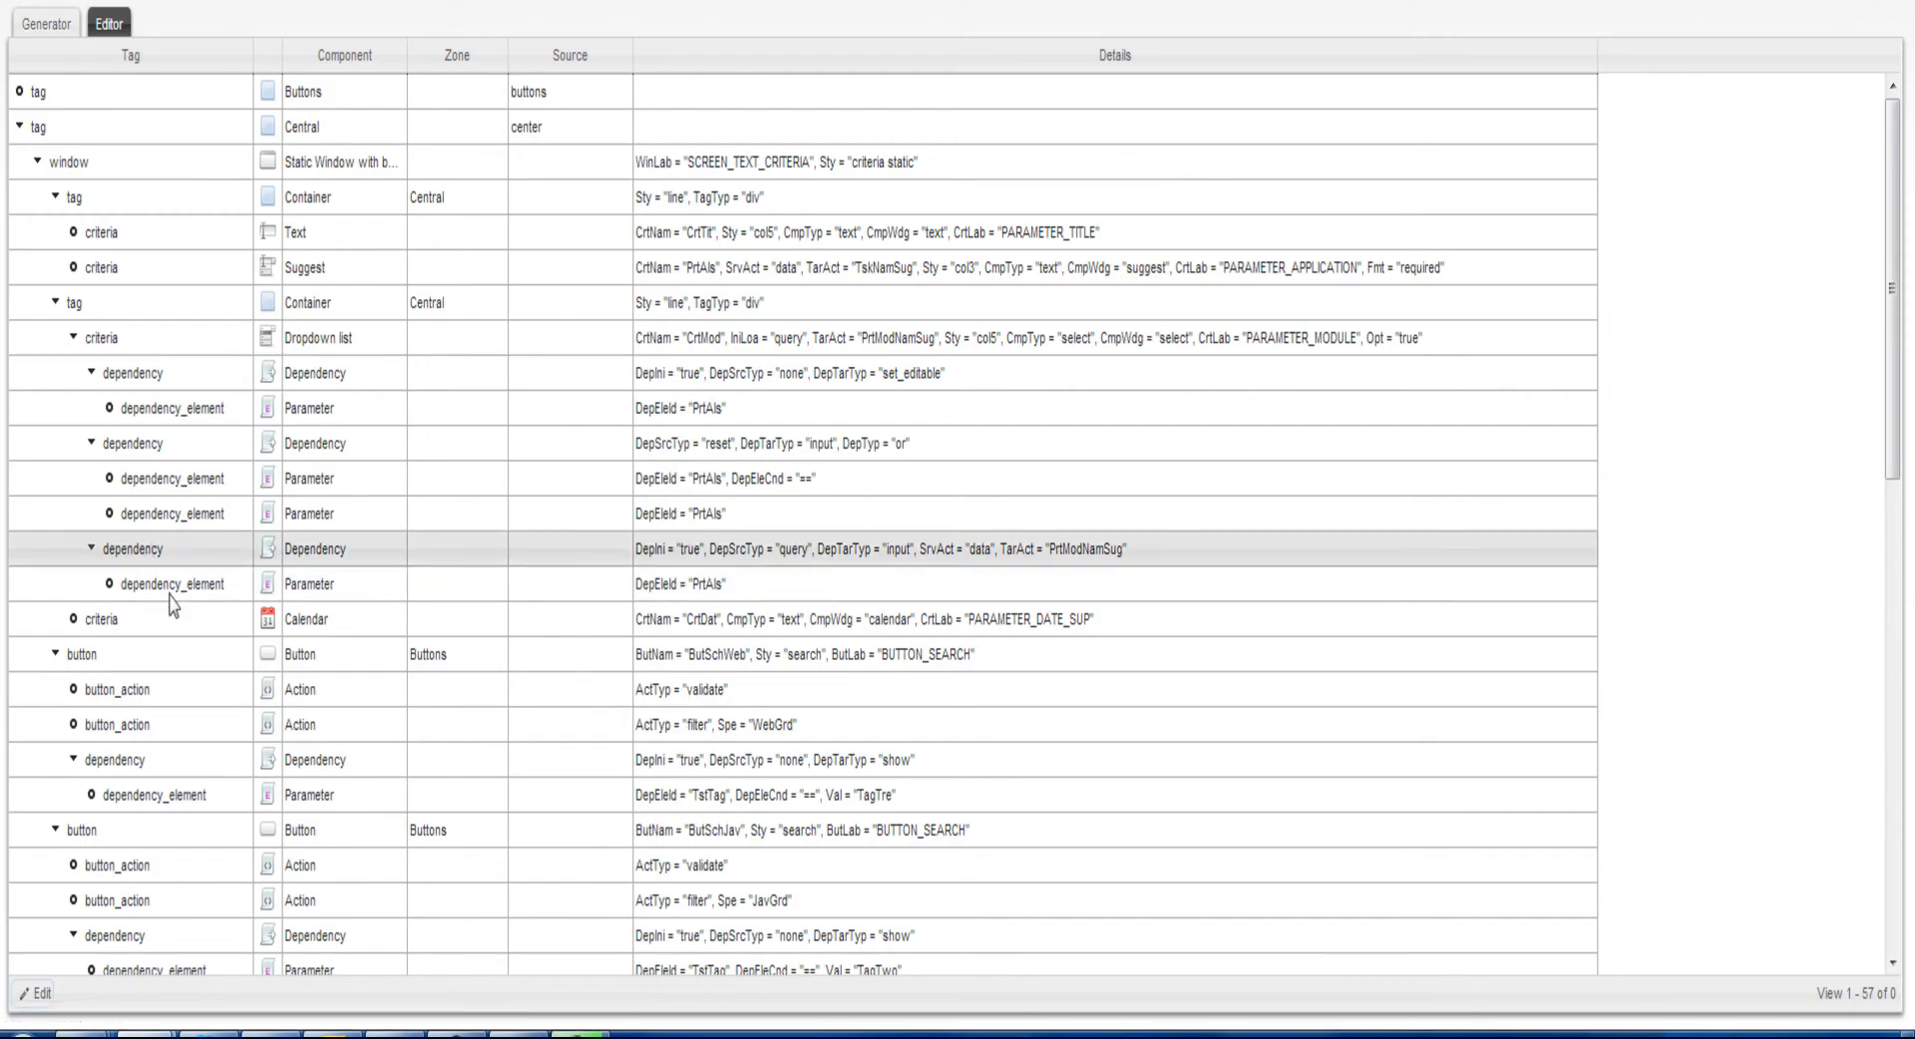
scroll(185, 618, down, 5)
click(197, 505)
click(38, 994)
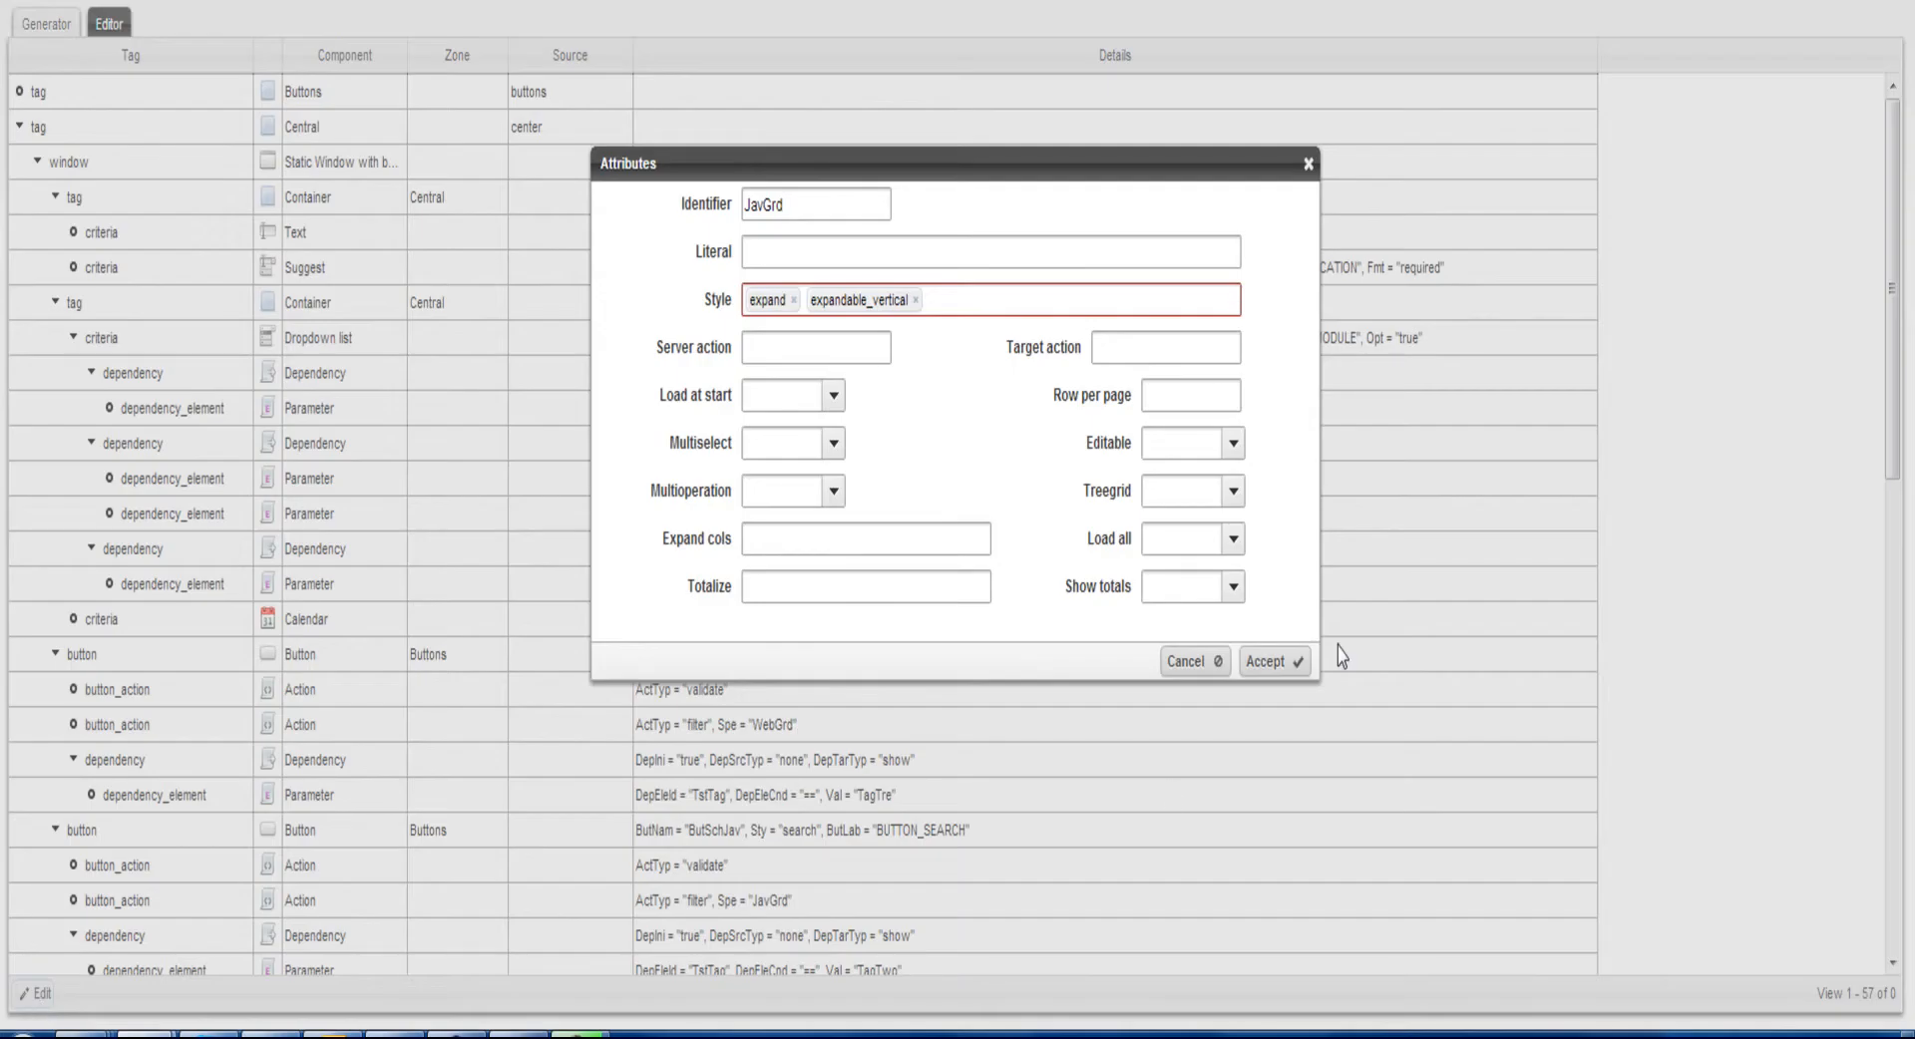
click(816, 356)
text(data)
click(828, 381)
click(1137, 352)
text(JavGrdDta)
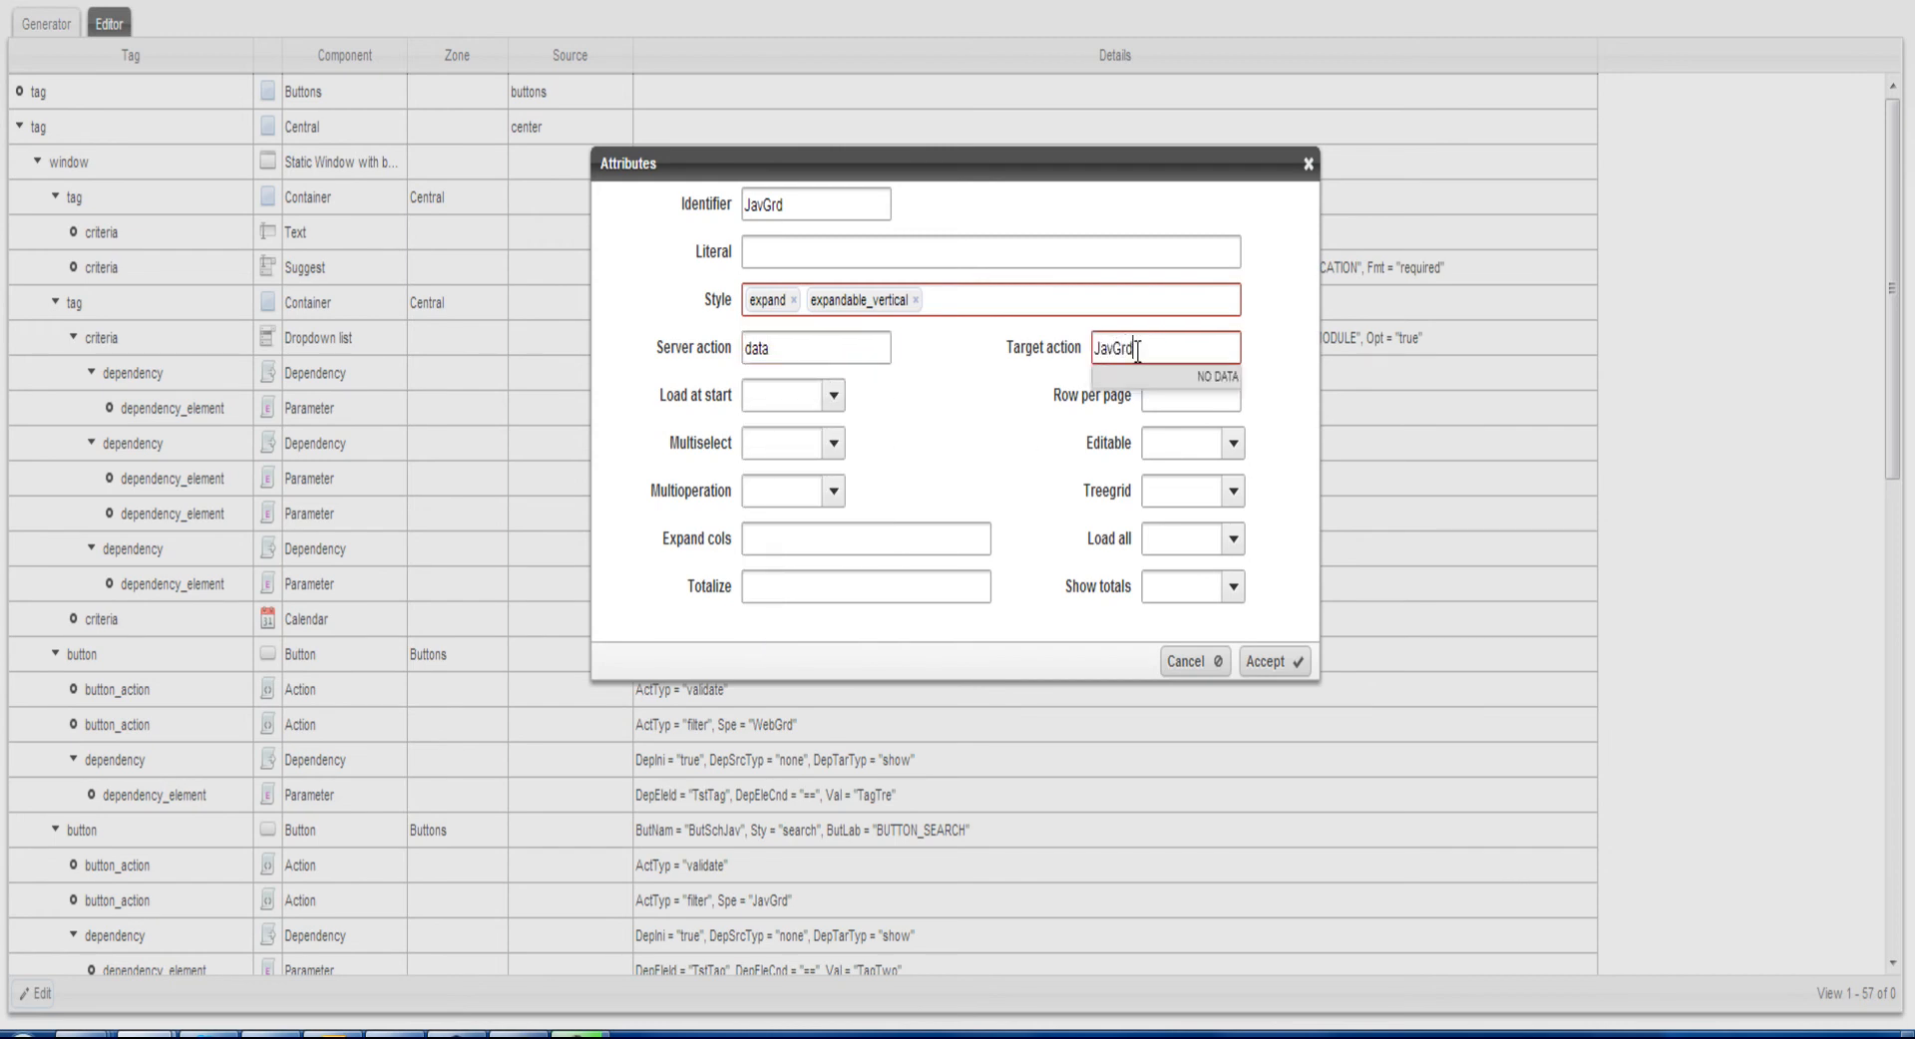
click(1299, 661)
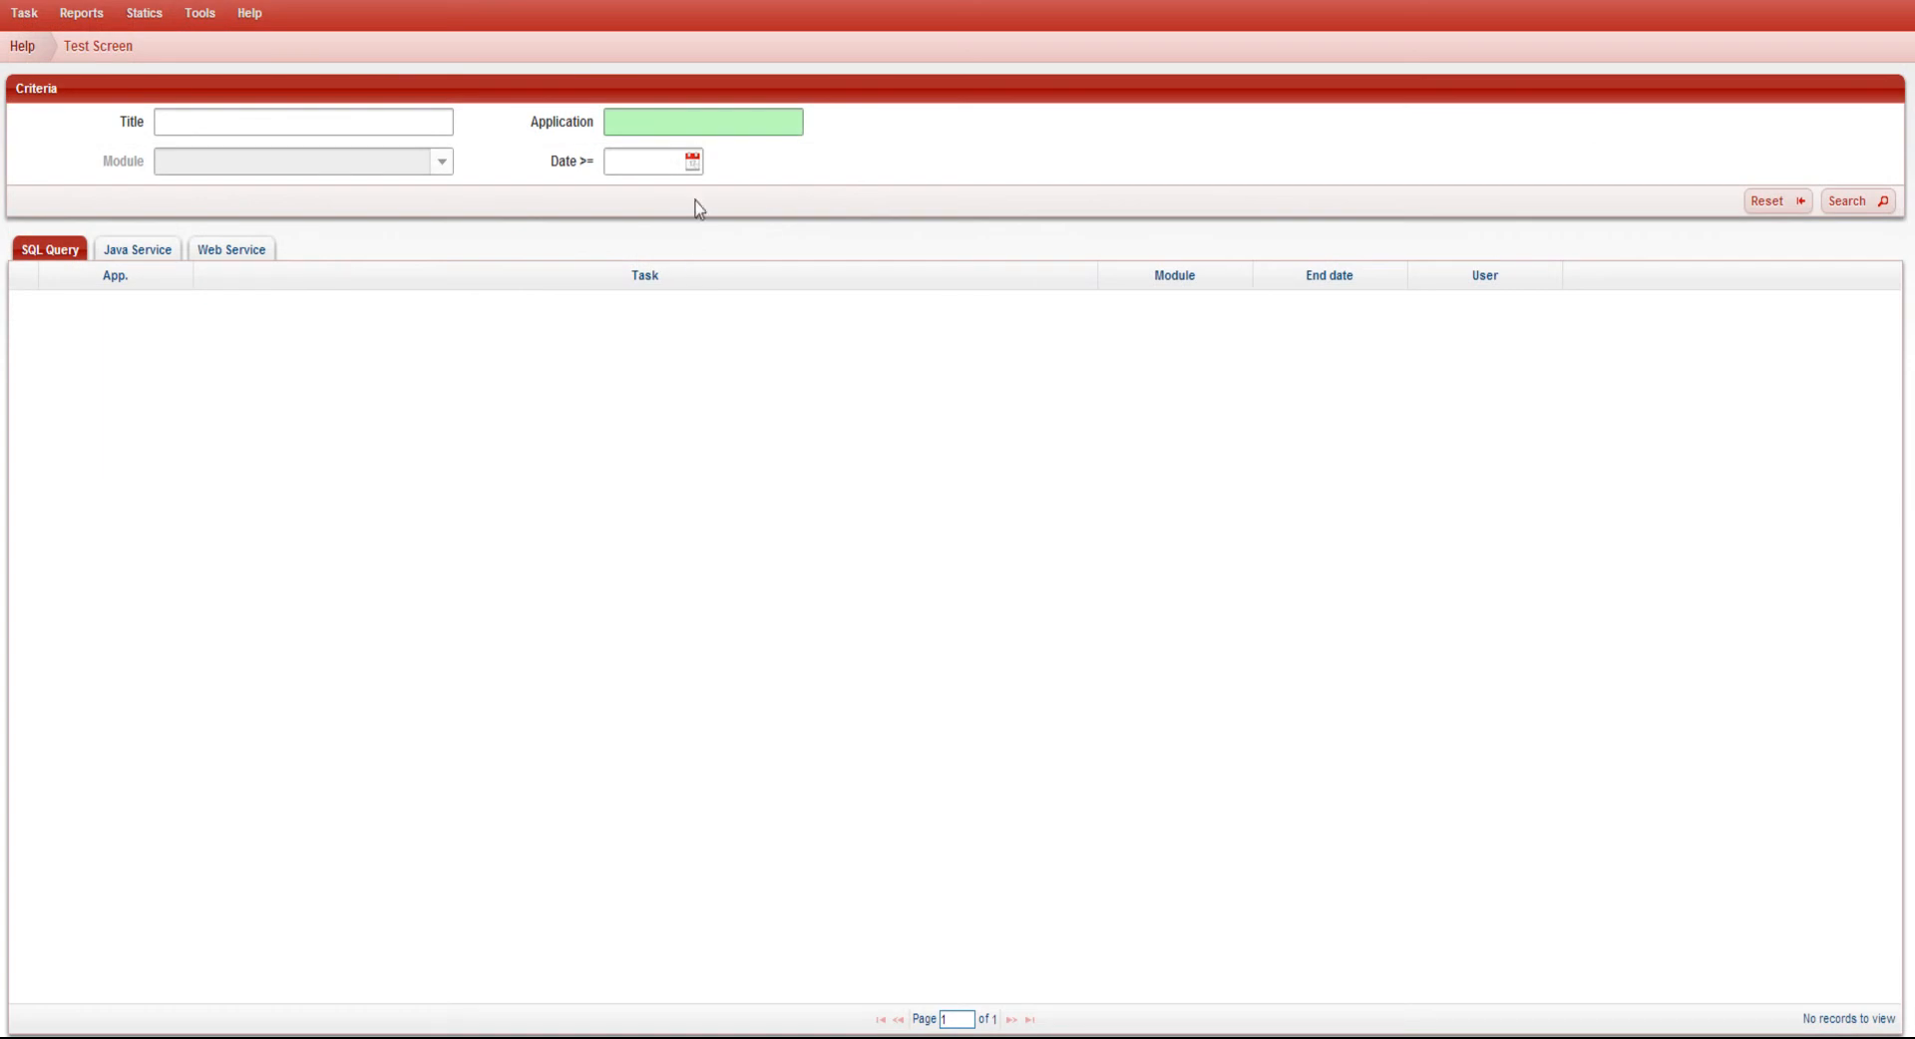
Search the test screen's Java Service results for application FLeetBoard (FLB) with dates from 01/05/2013
click(693, 127)
text(f)
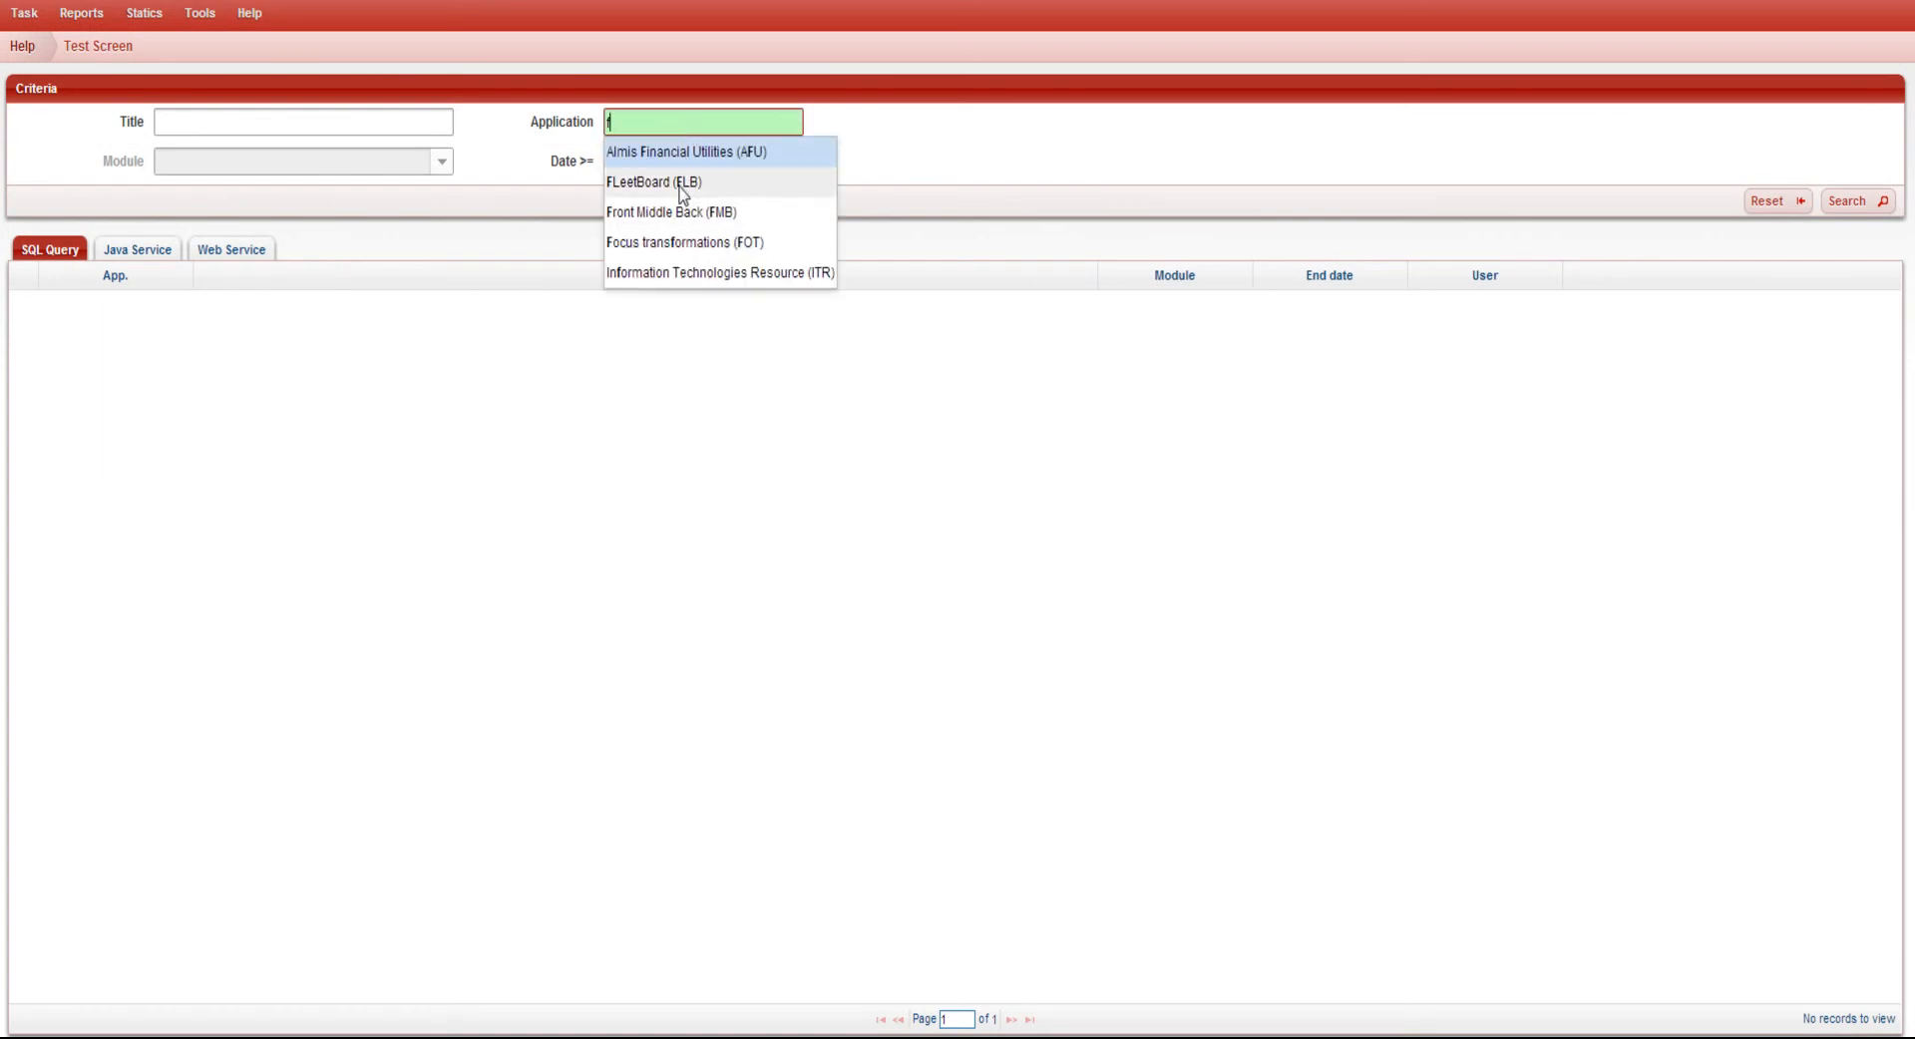
click(682, 184)
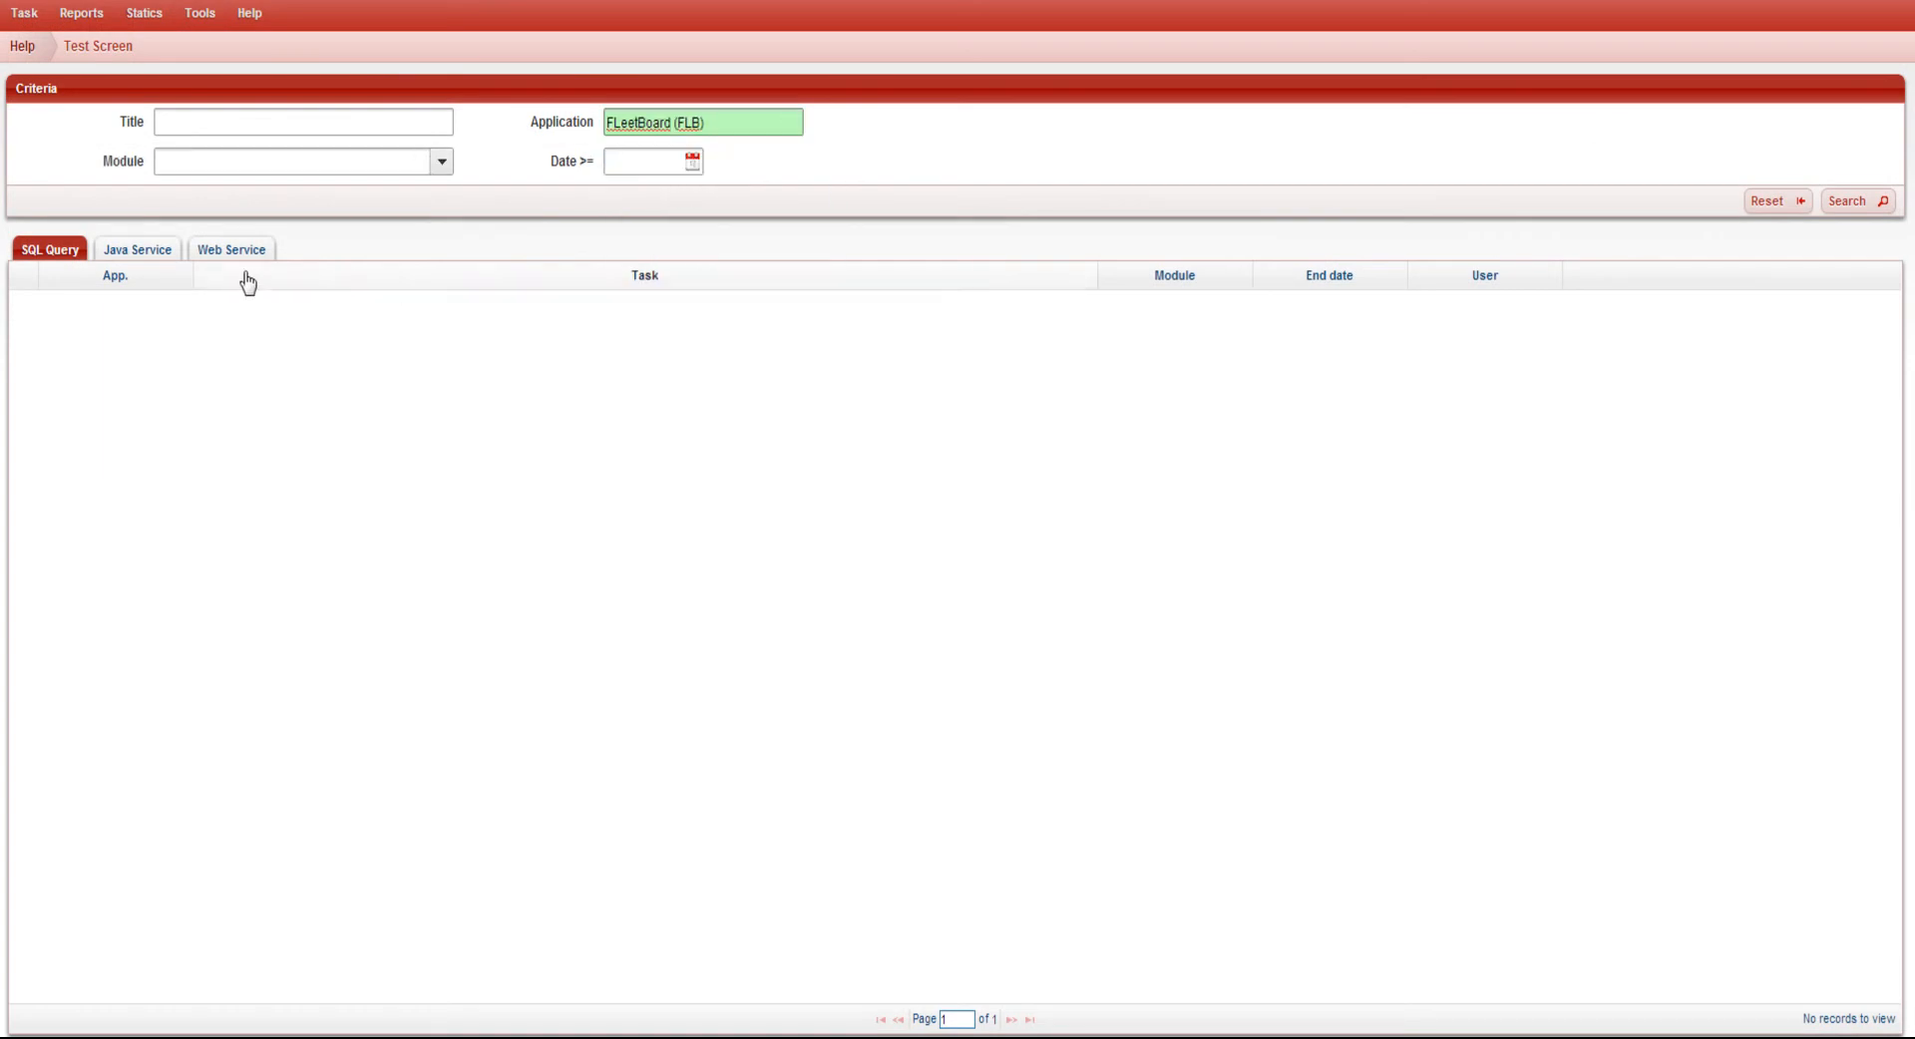
click(144, 251)
click(664, 167)
click(619, 193)
click(704, 250)
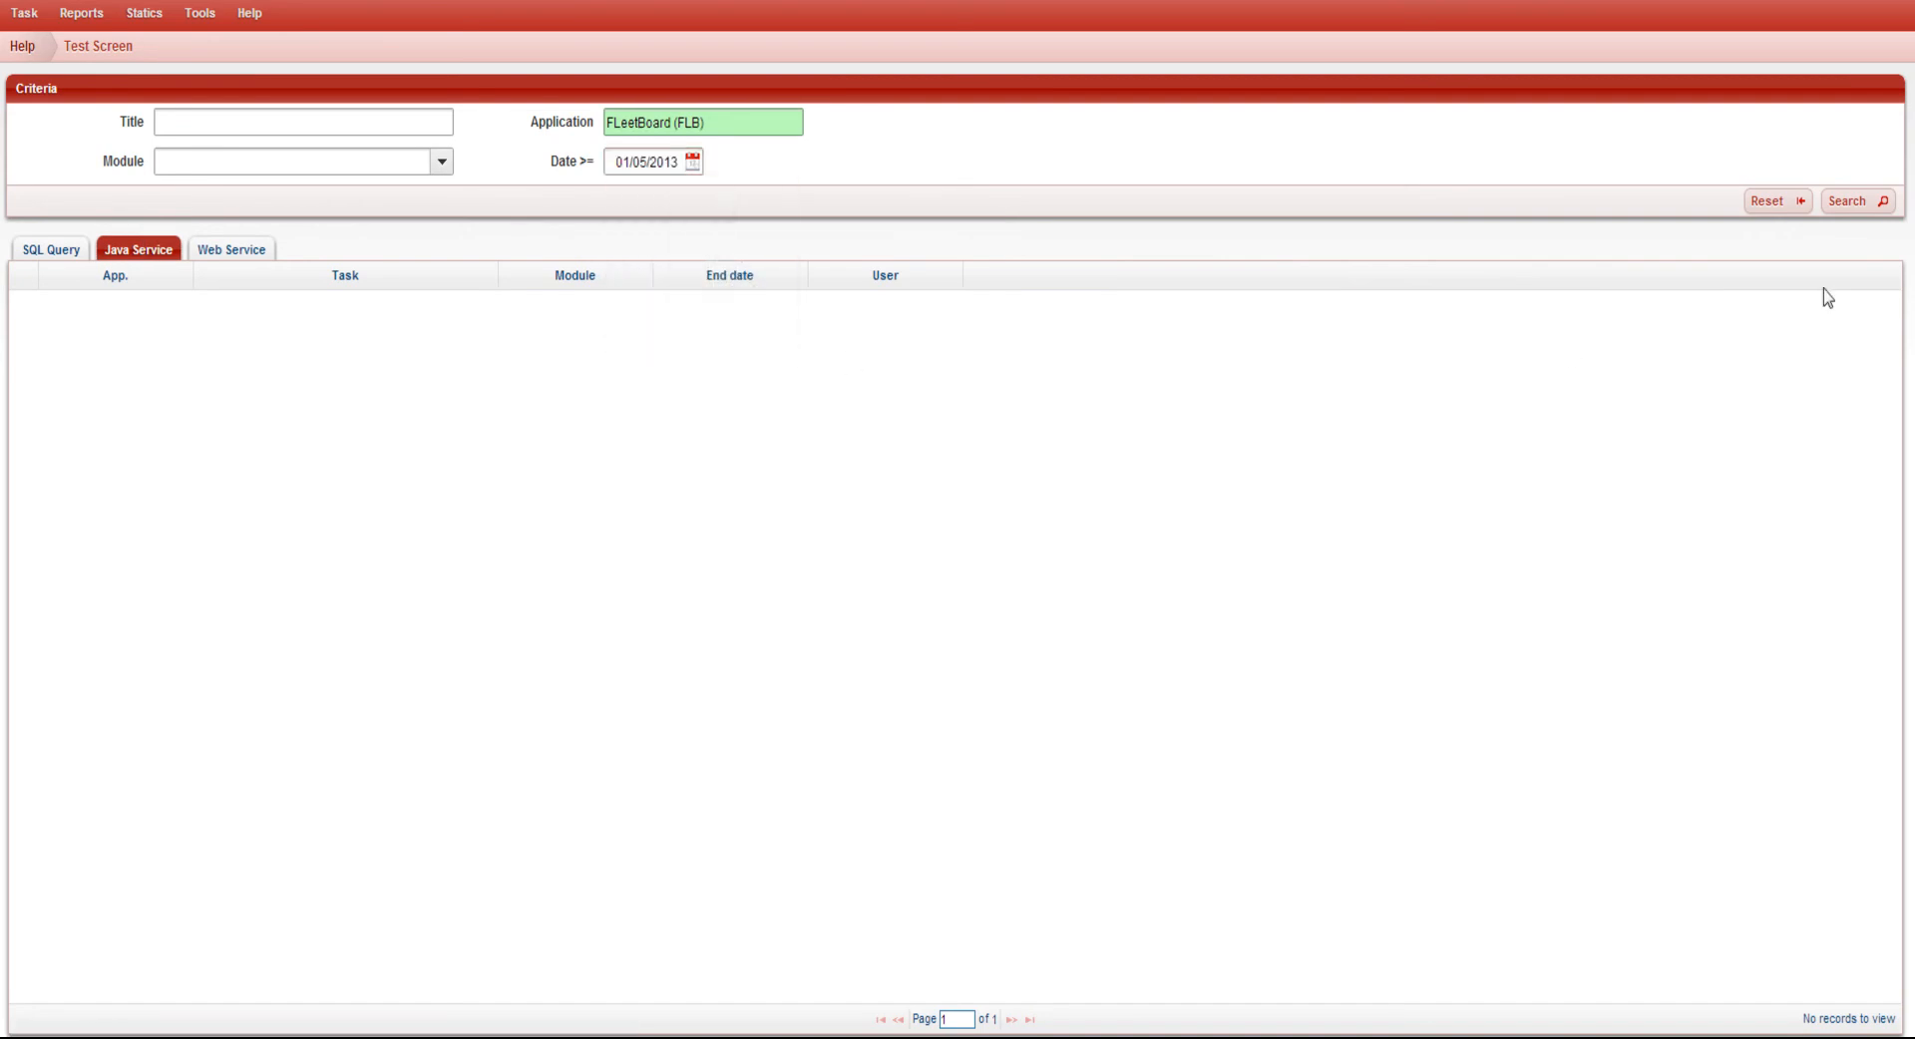
click(1879, 201)
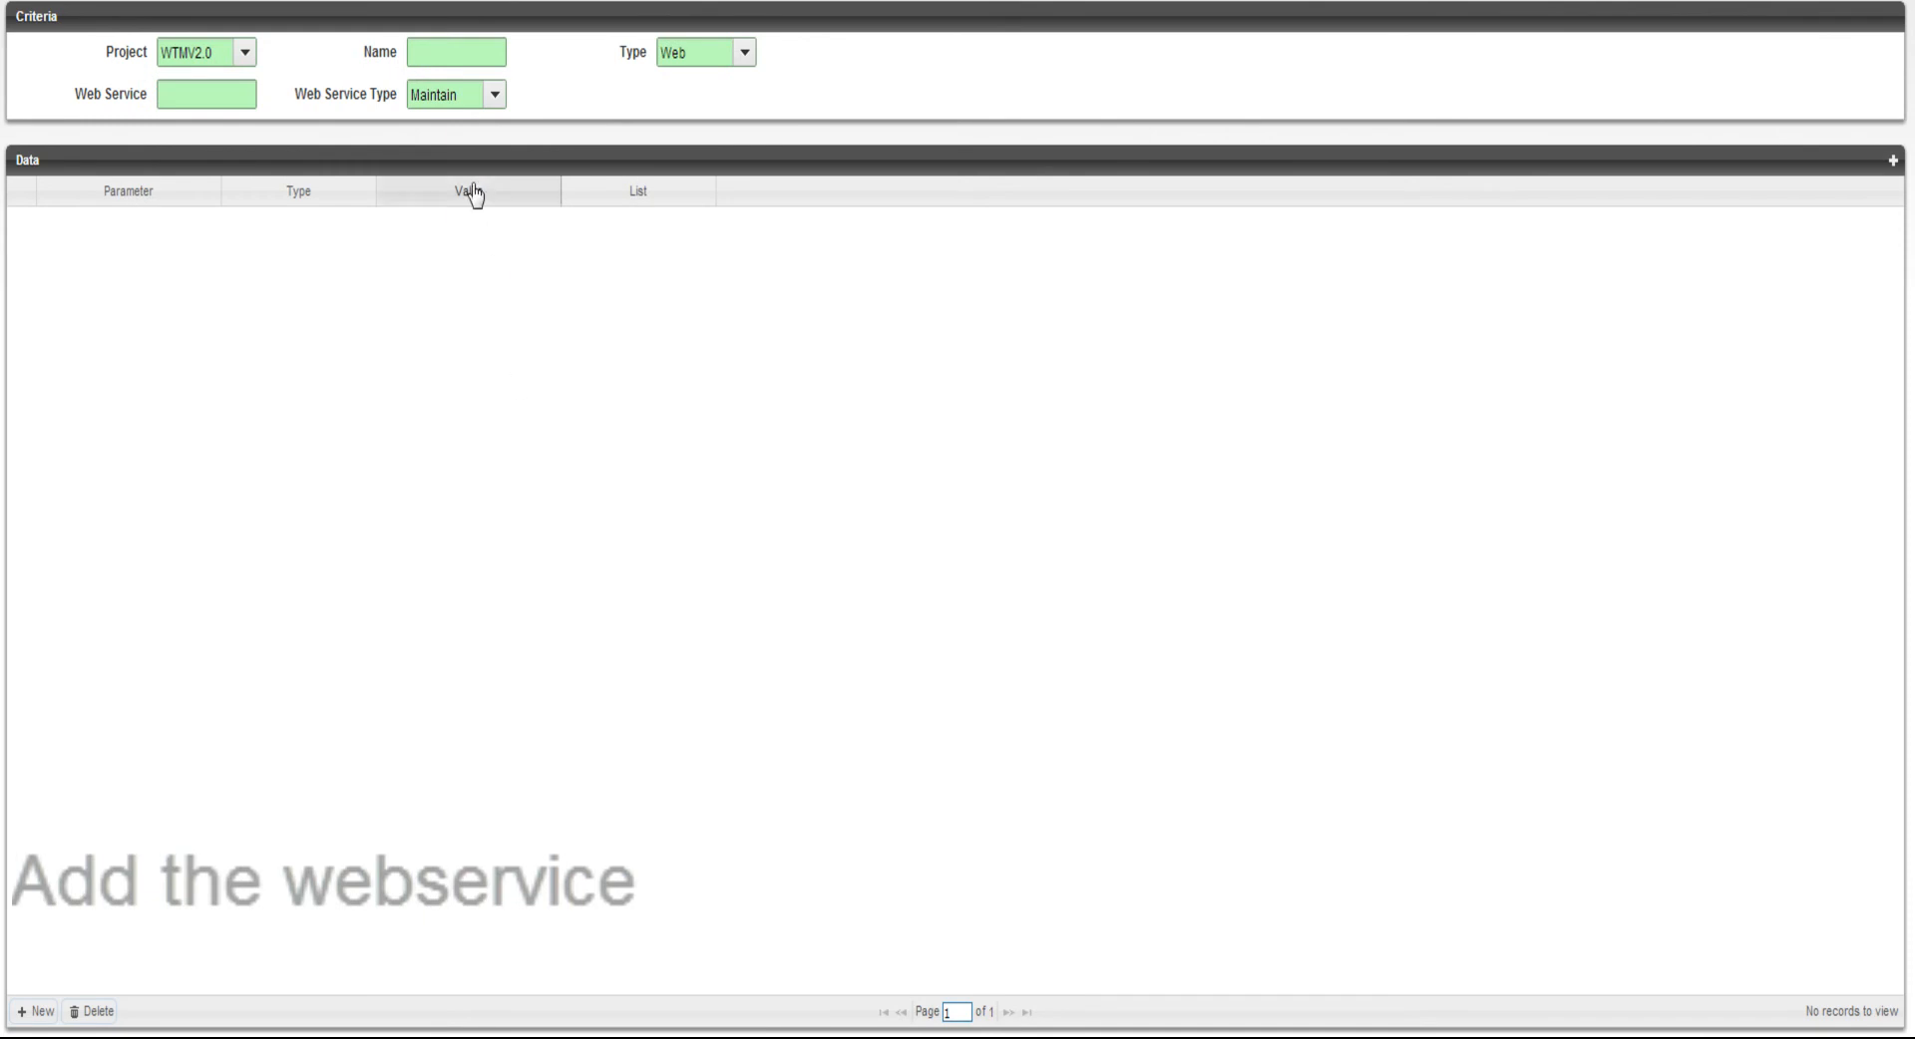
Define the Web-type service GetWebDta with web service GetWebDta and web service type Data
click(445, 53)
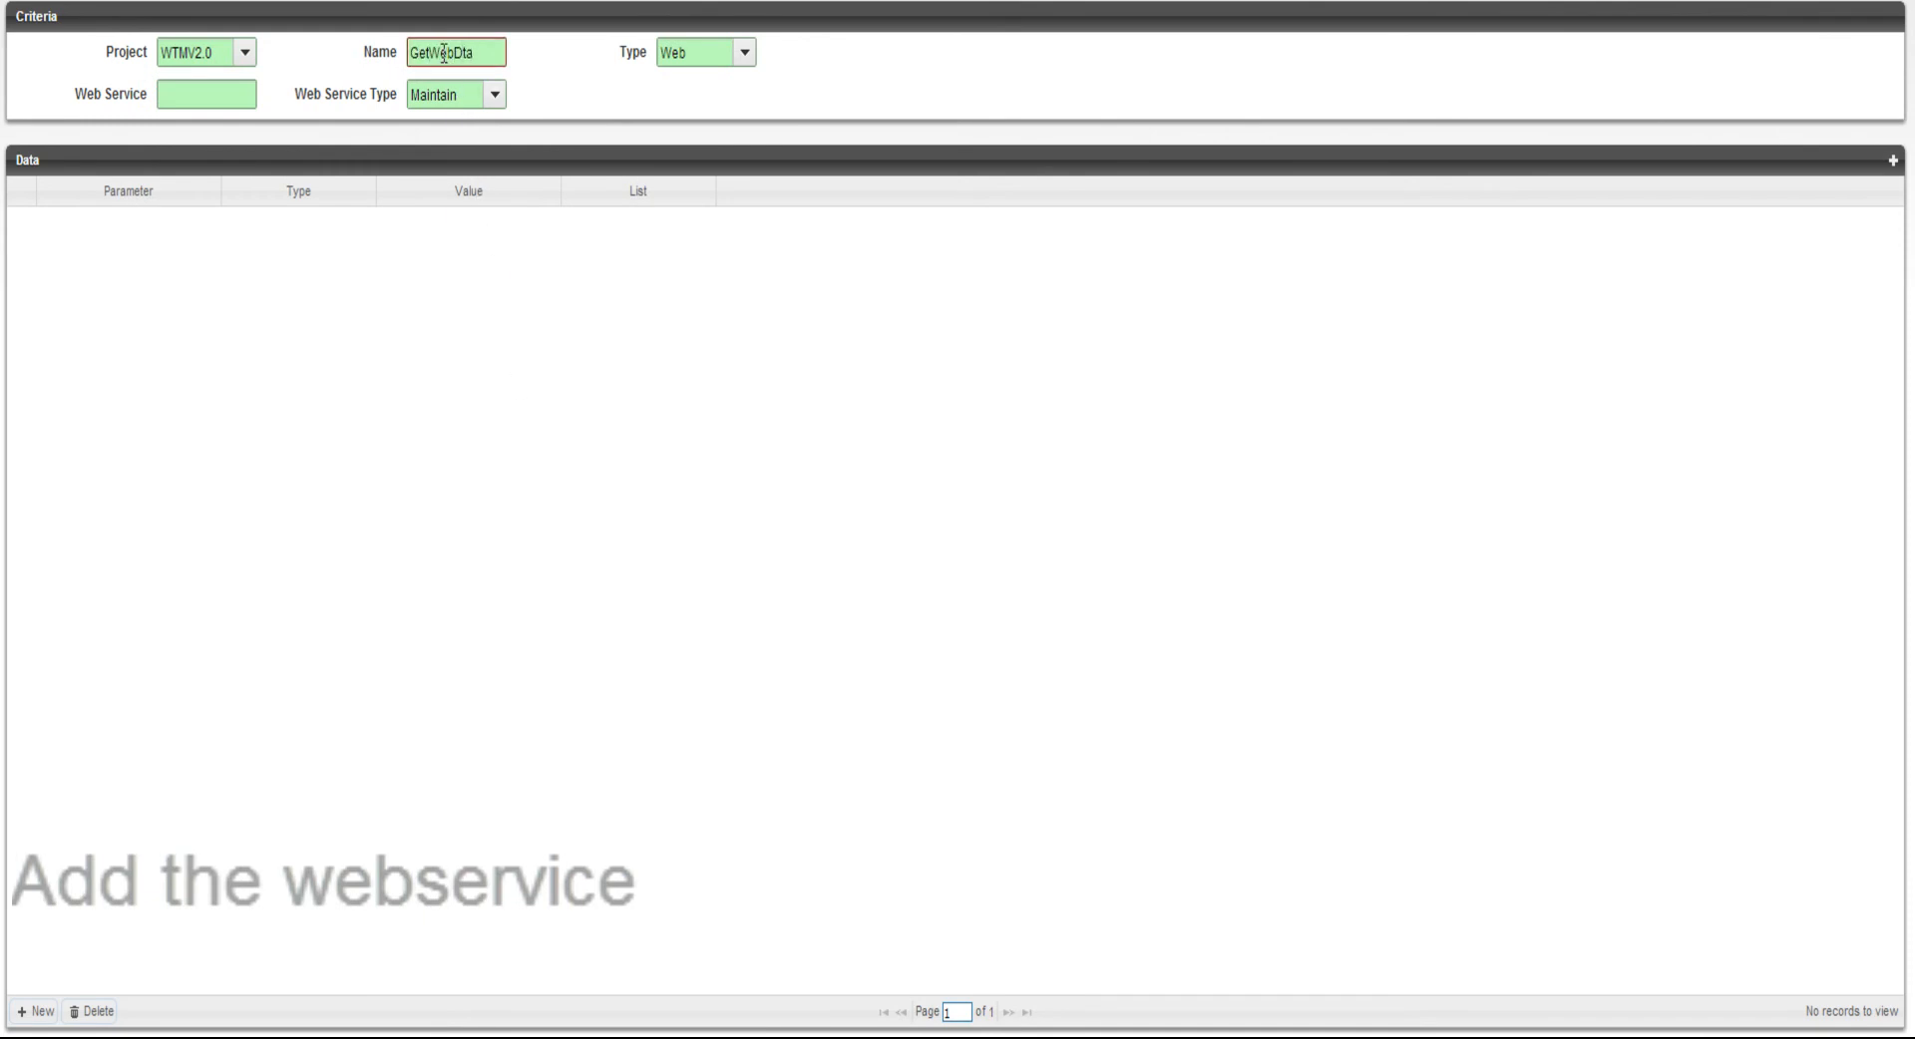
click(232, 100)
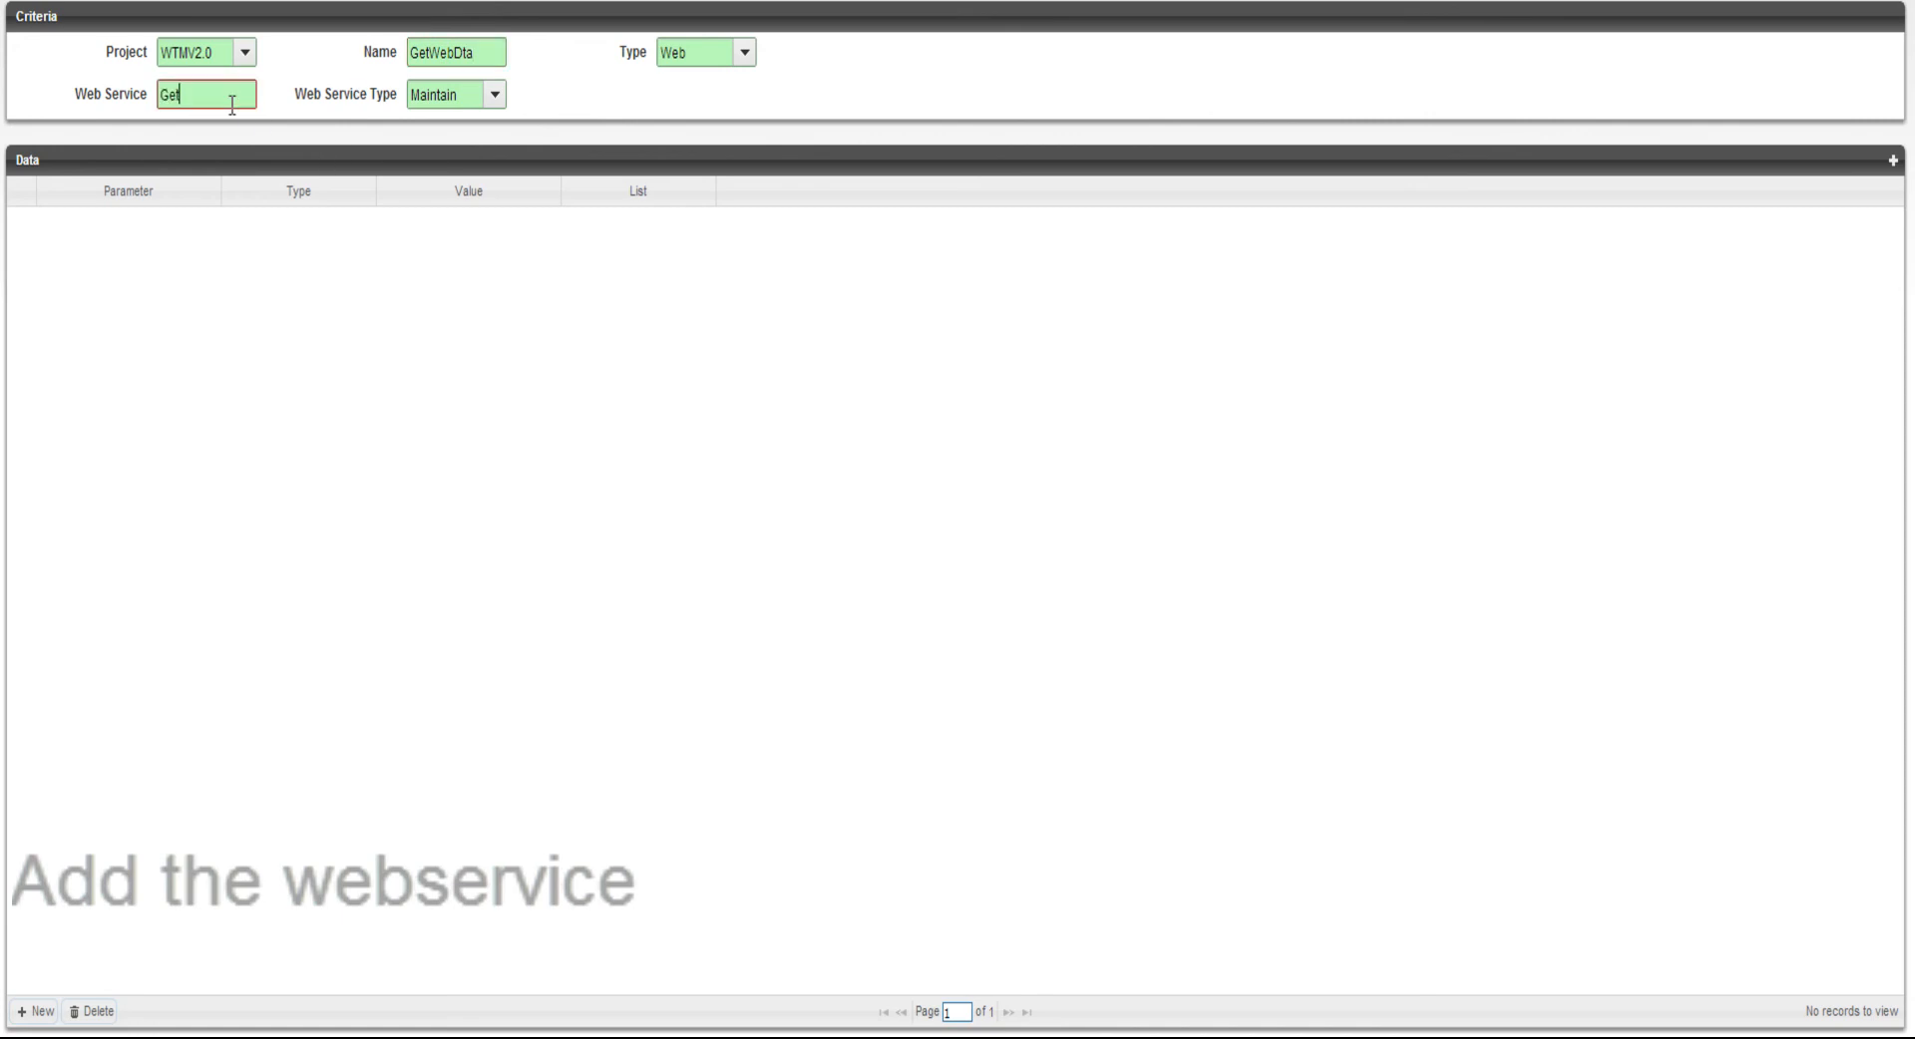
click(454, 96)
click(451, 153)
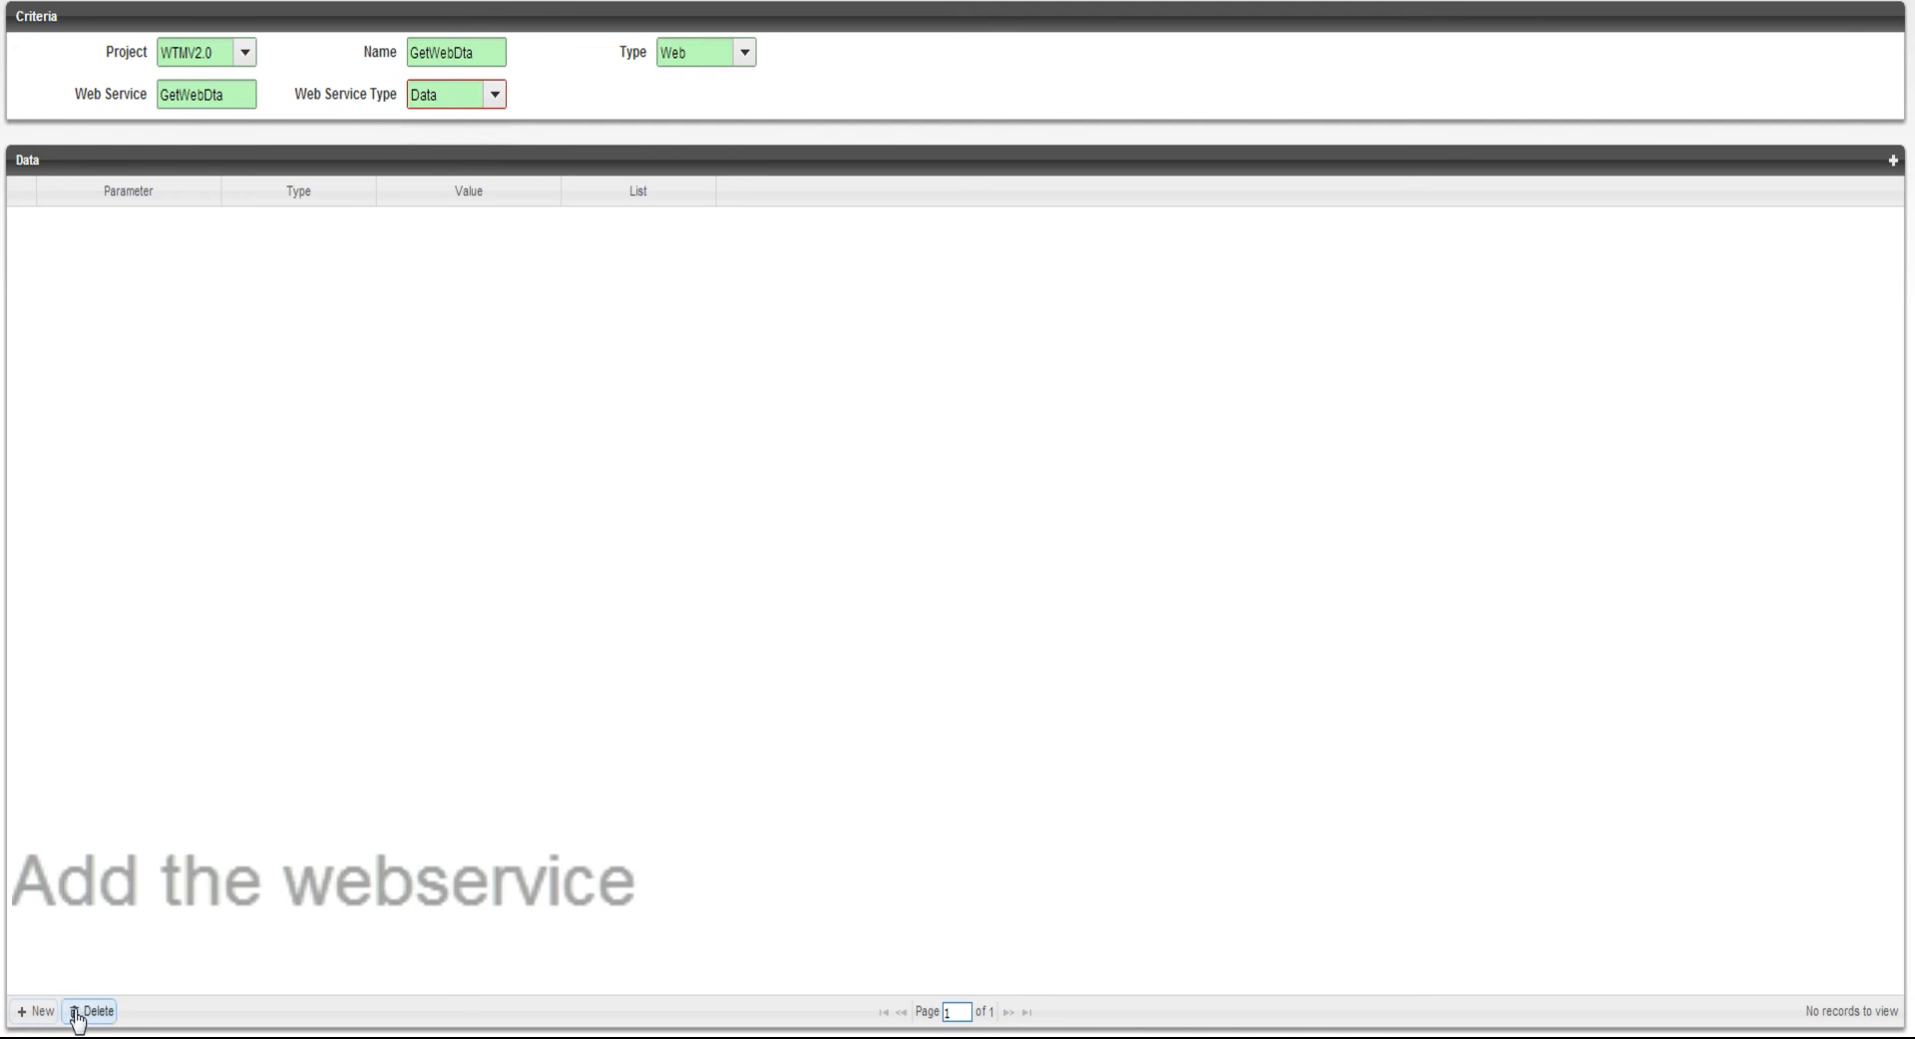
Add the parameter EndDat with type Date to the web service and save its row
click(30, 1012)
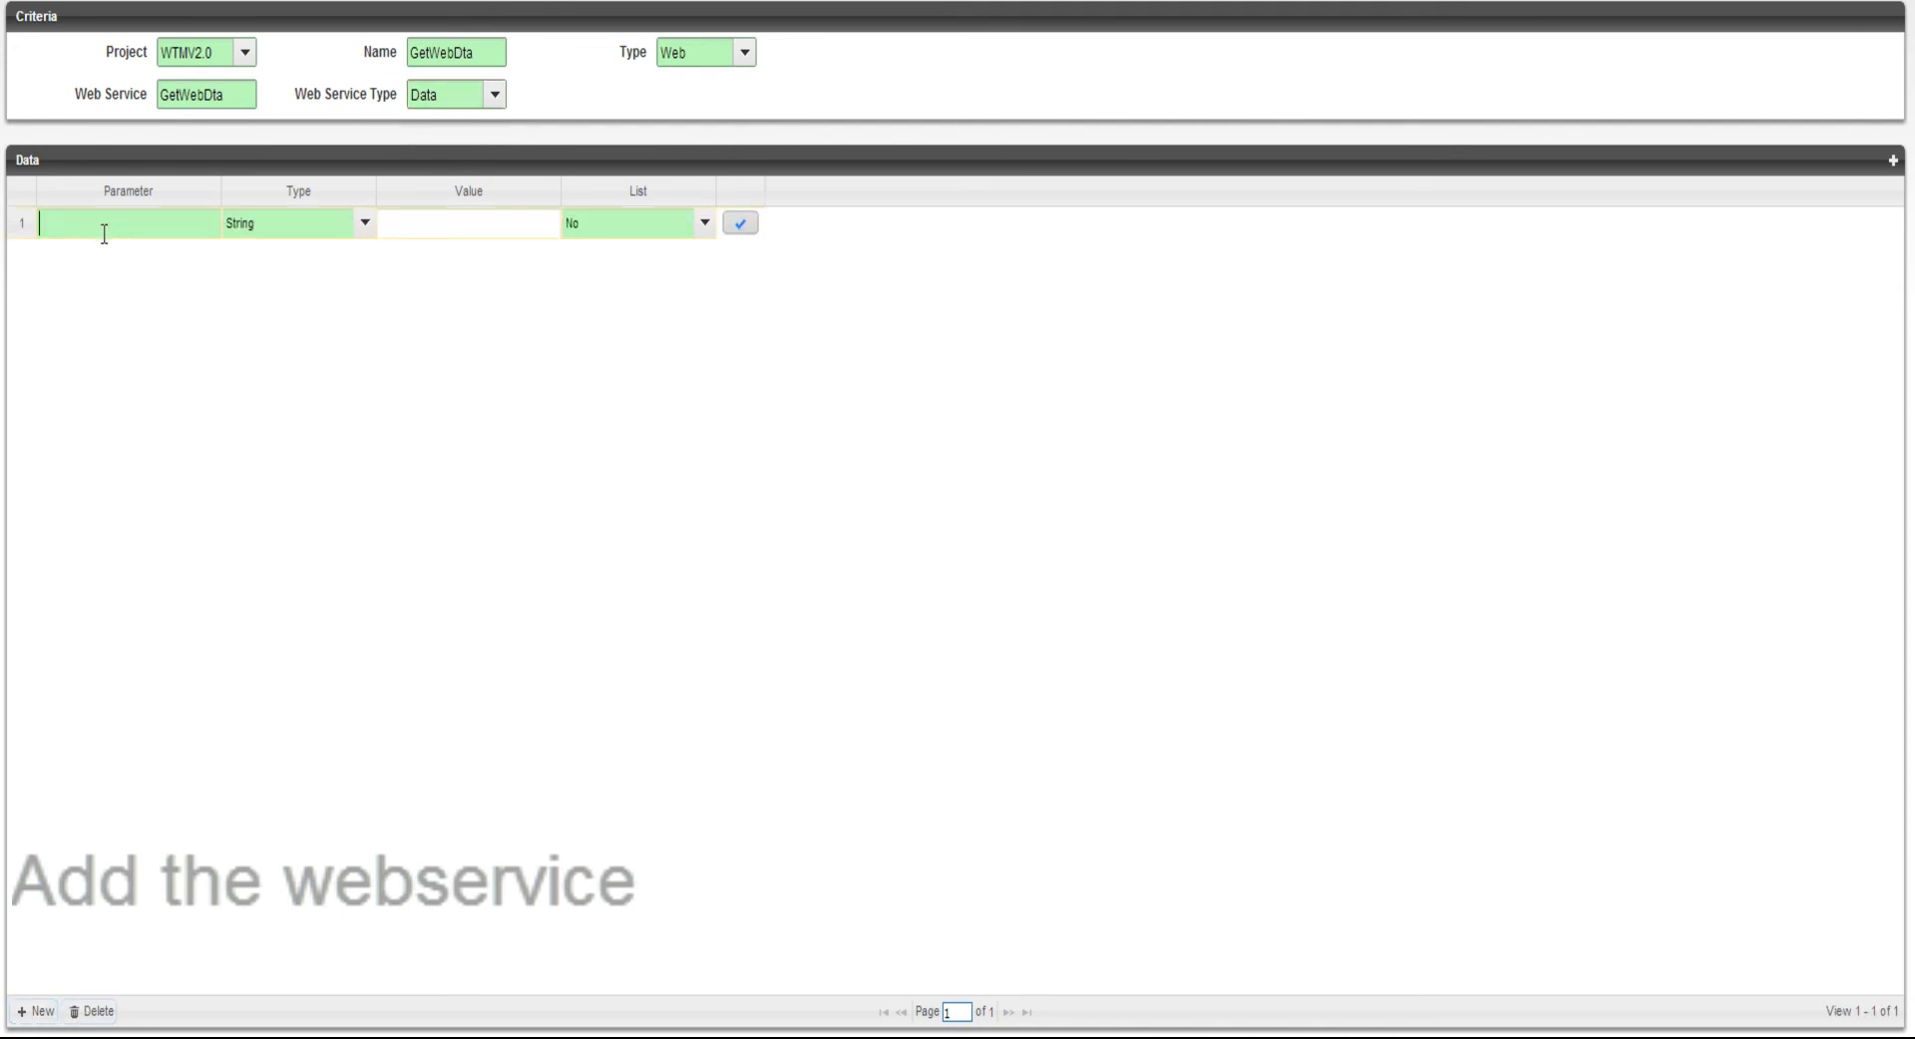
text(EndDat)
click(299, 226)
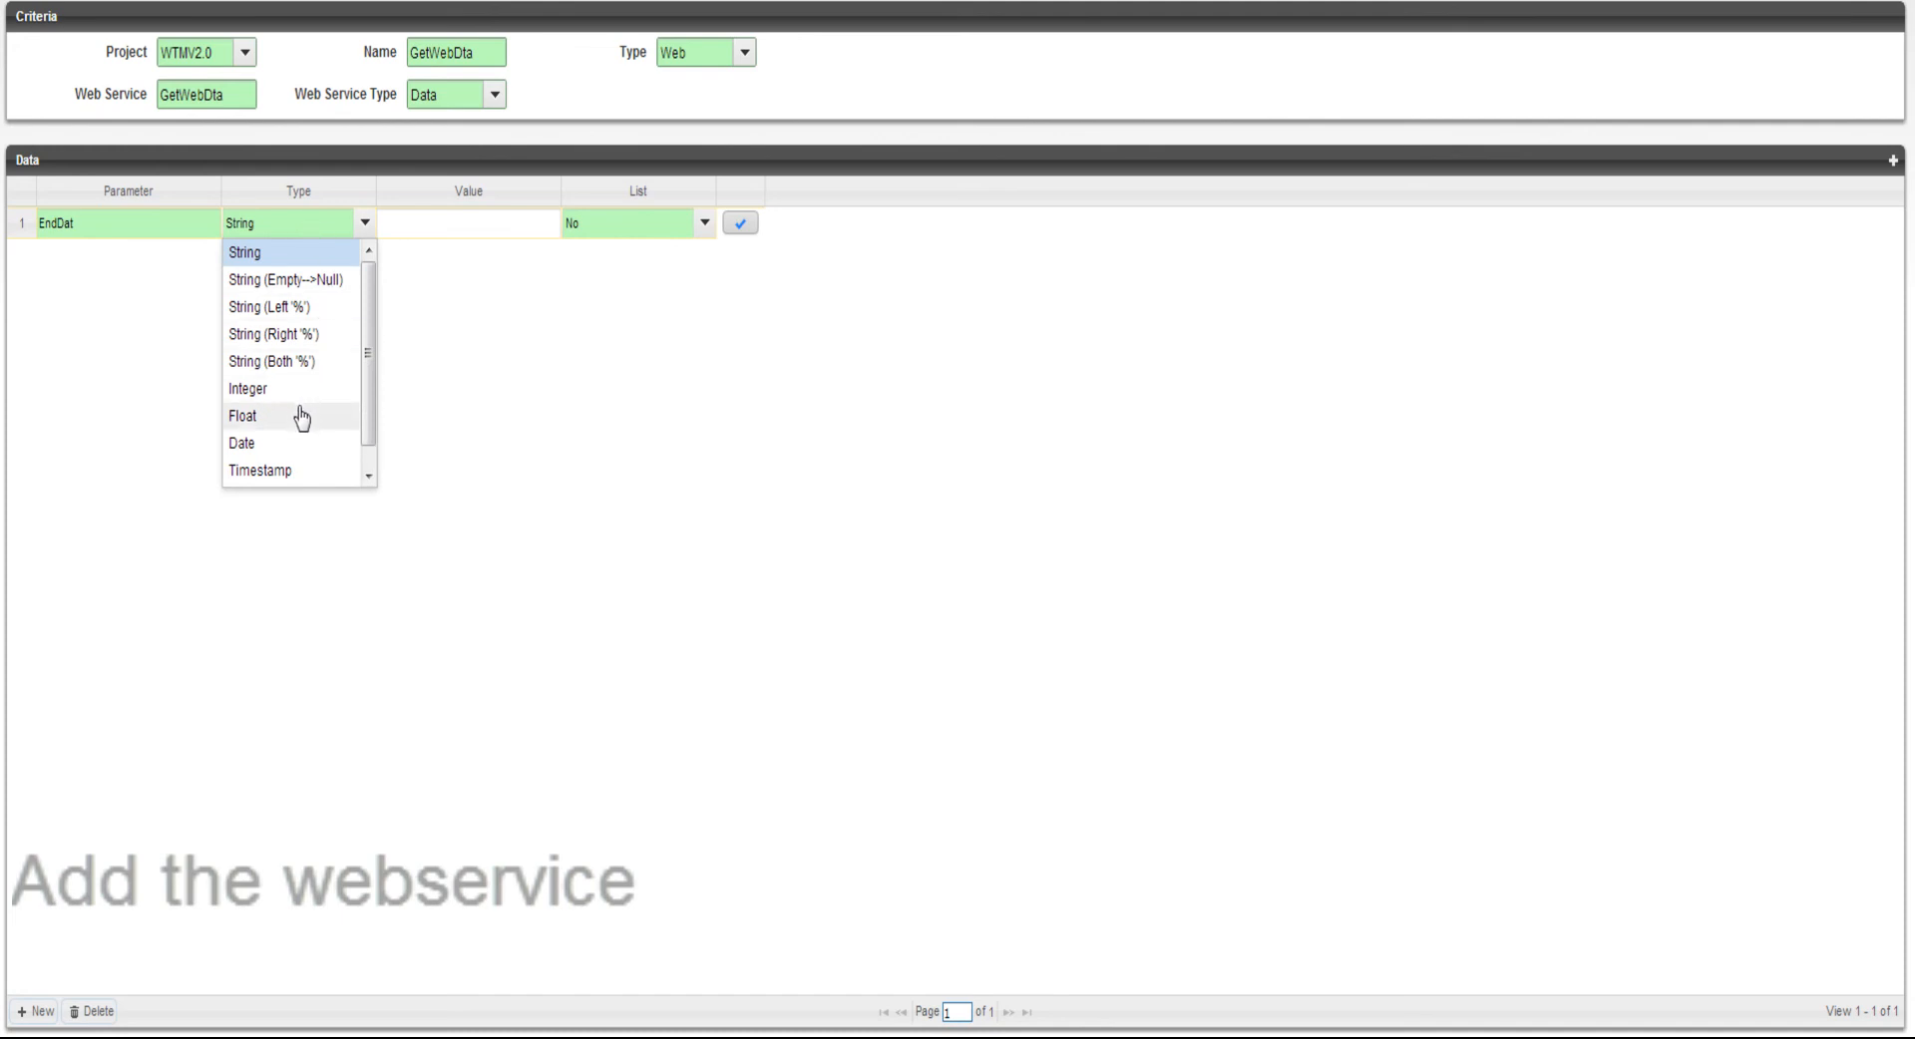
click(288, 442)
click(740, 223)
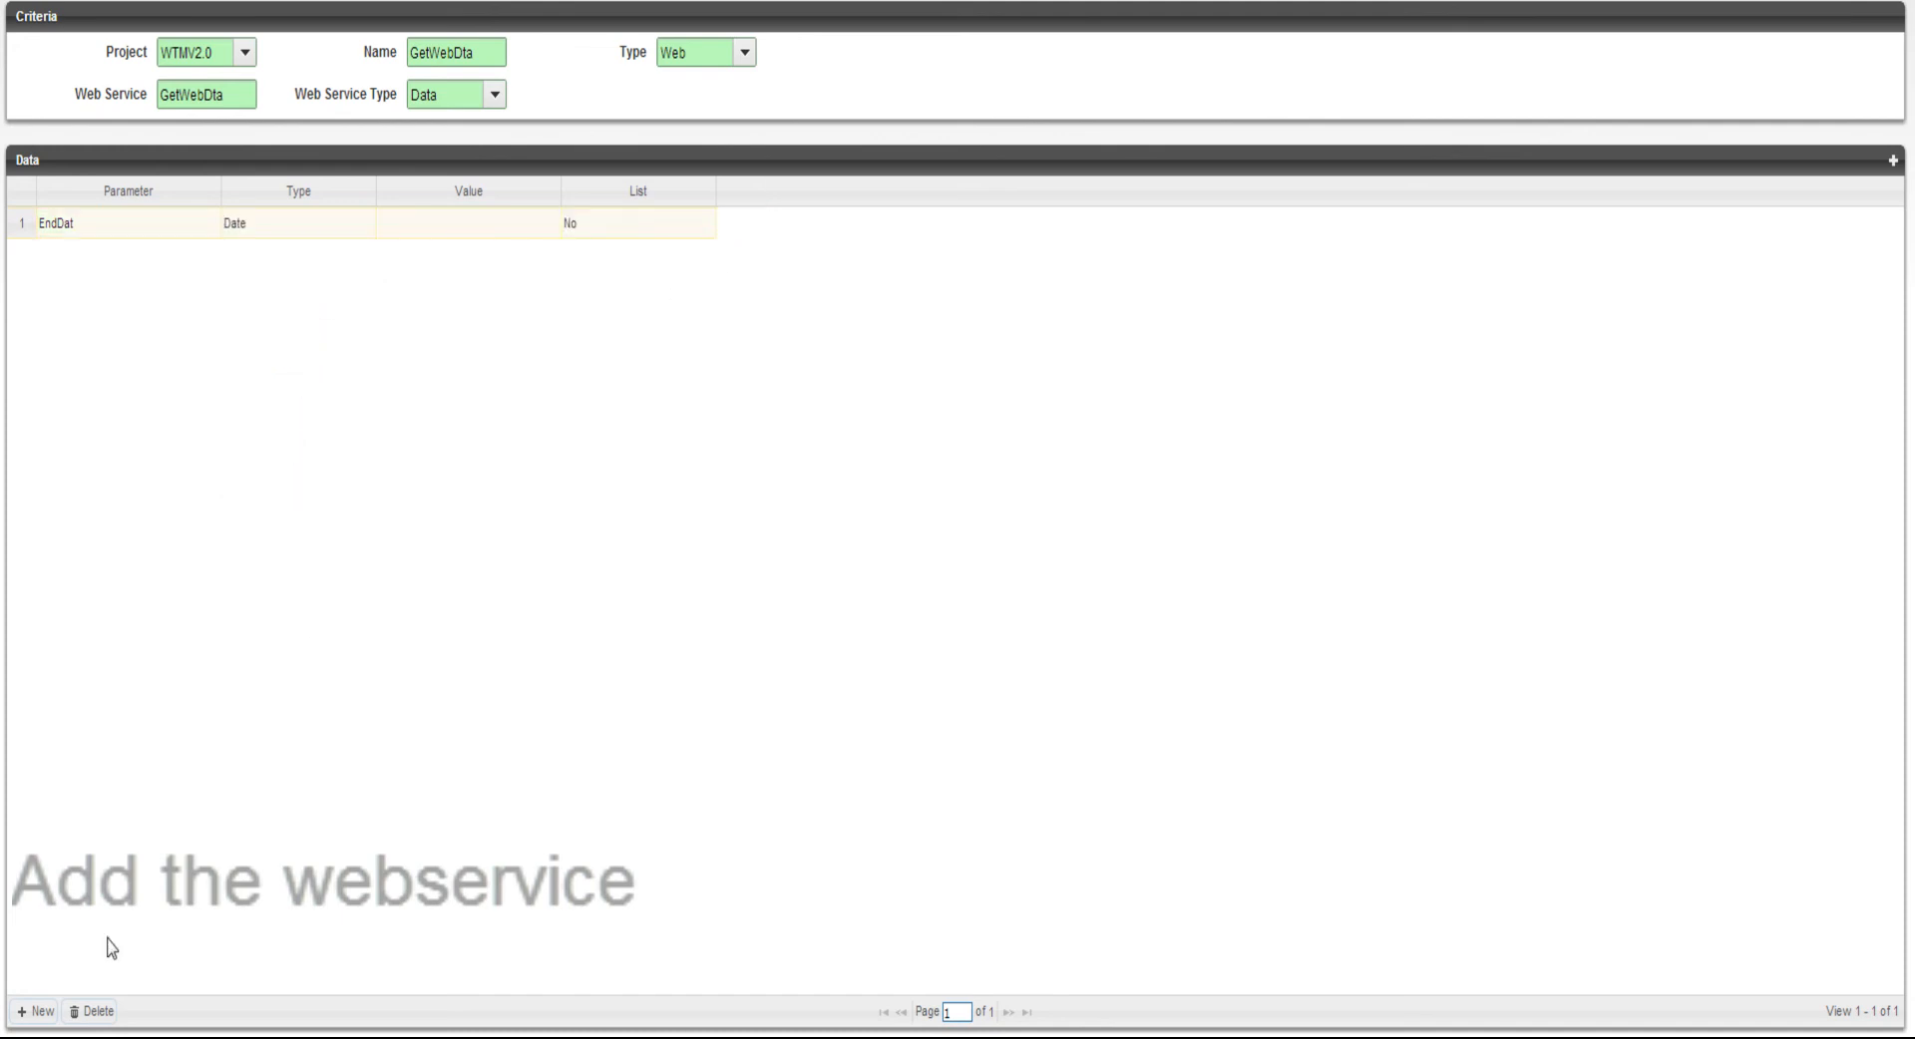
Add the parameter Tit with type String (Both '%') to the GetWebDta service and save its row
click(29, 1011)
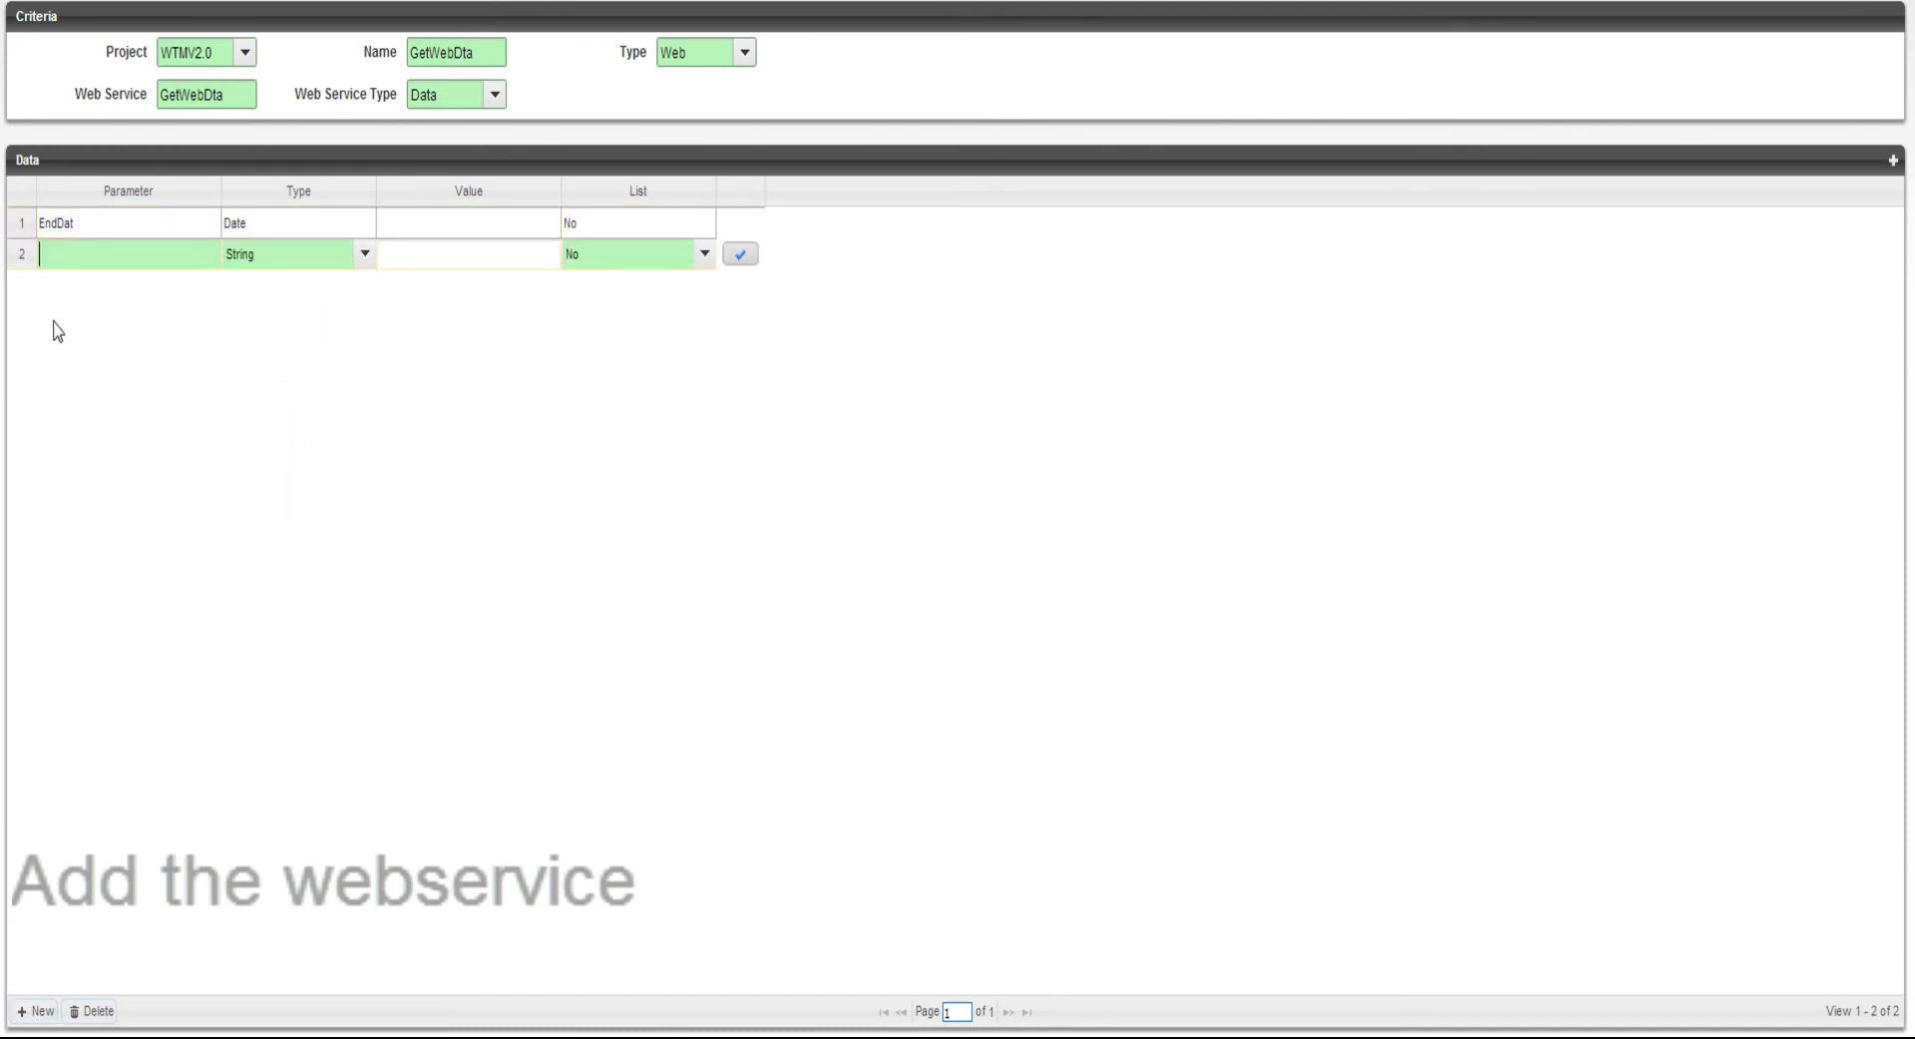
click(257, 256)
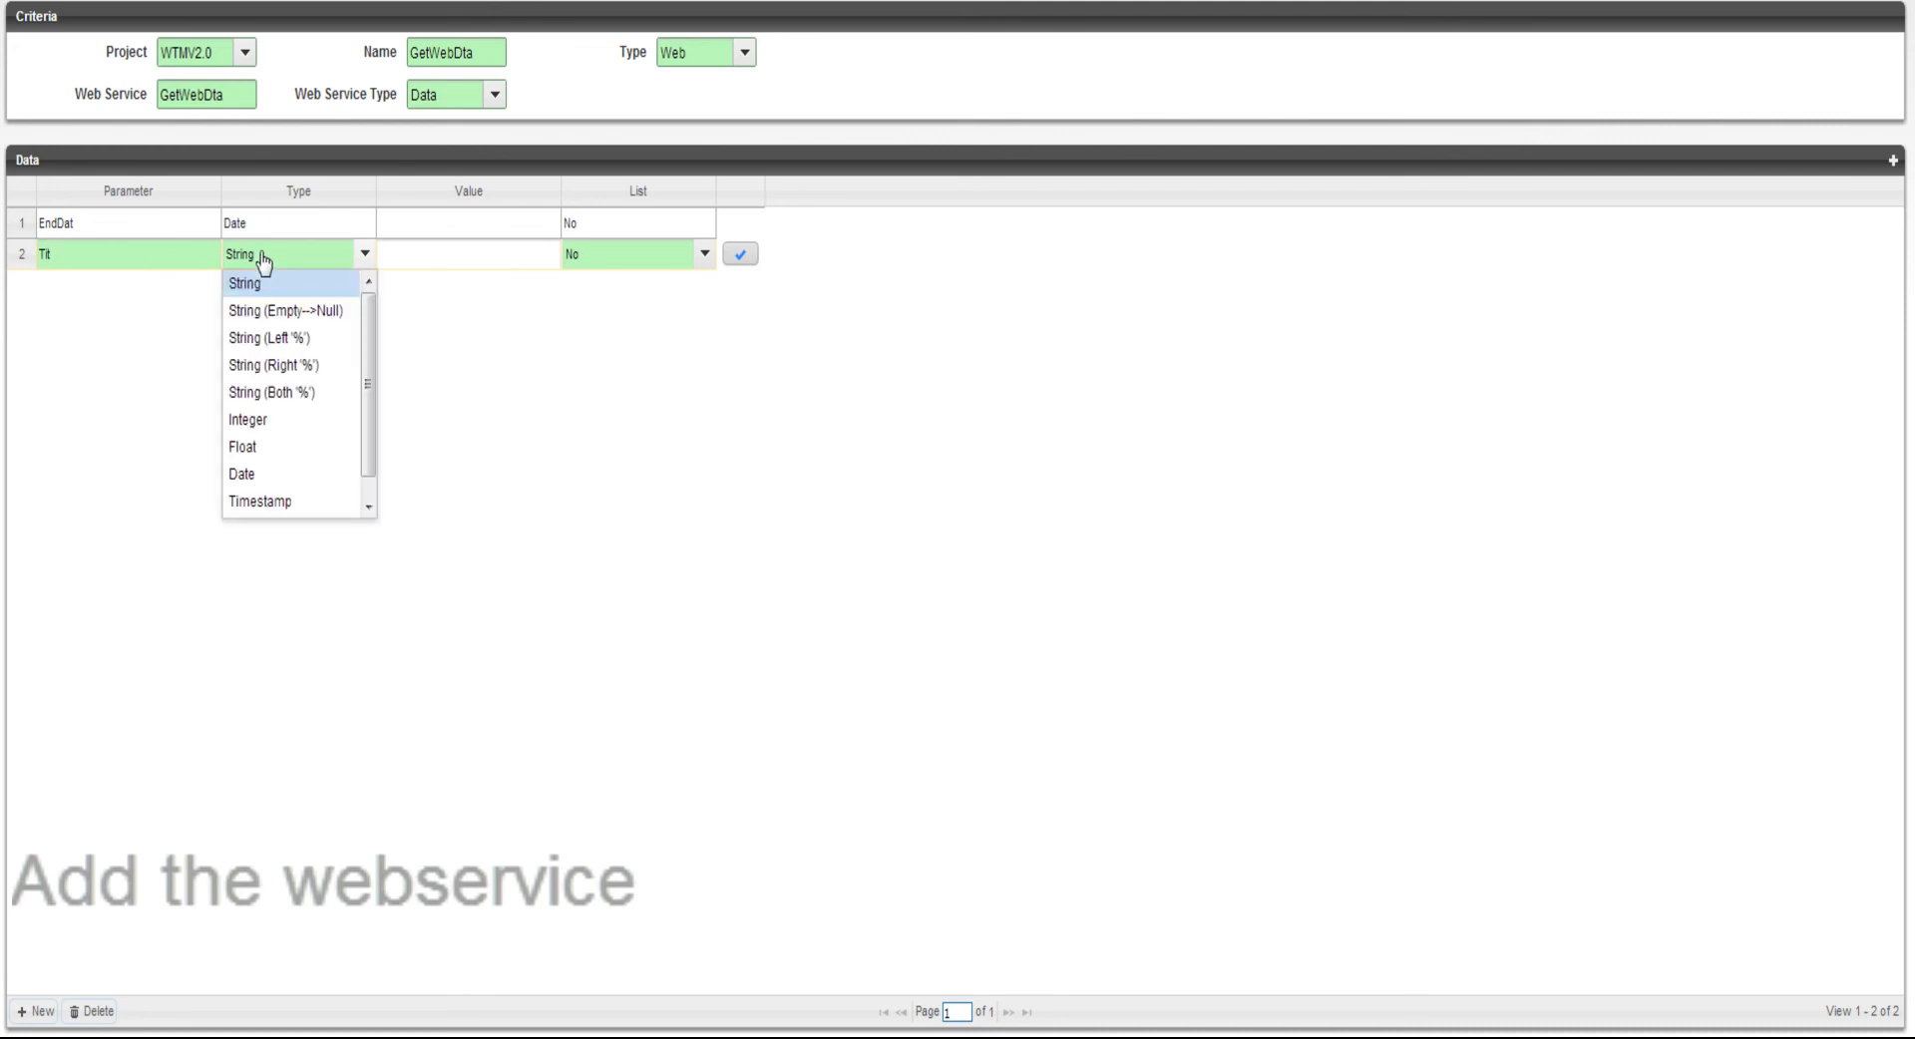
click(275, 395)
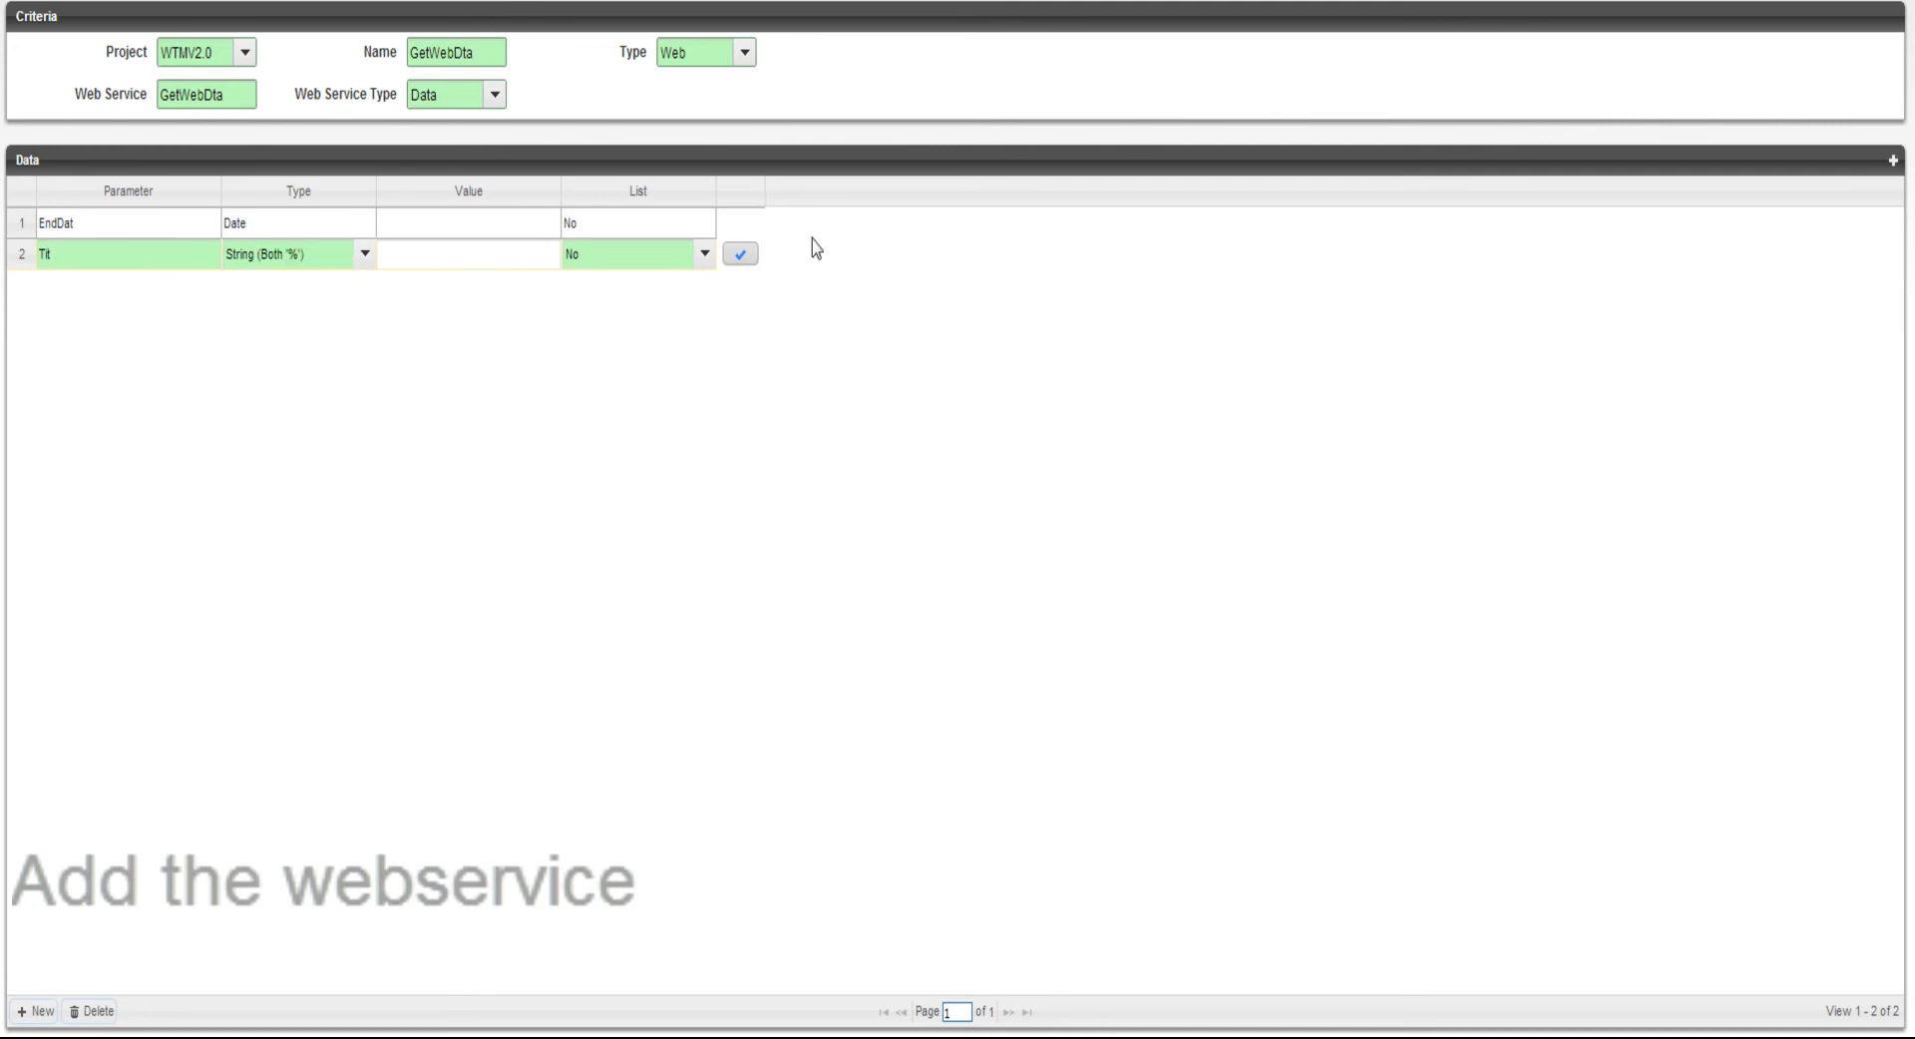
click(742, 257)
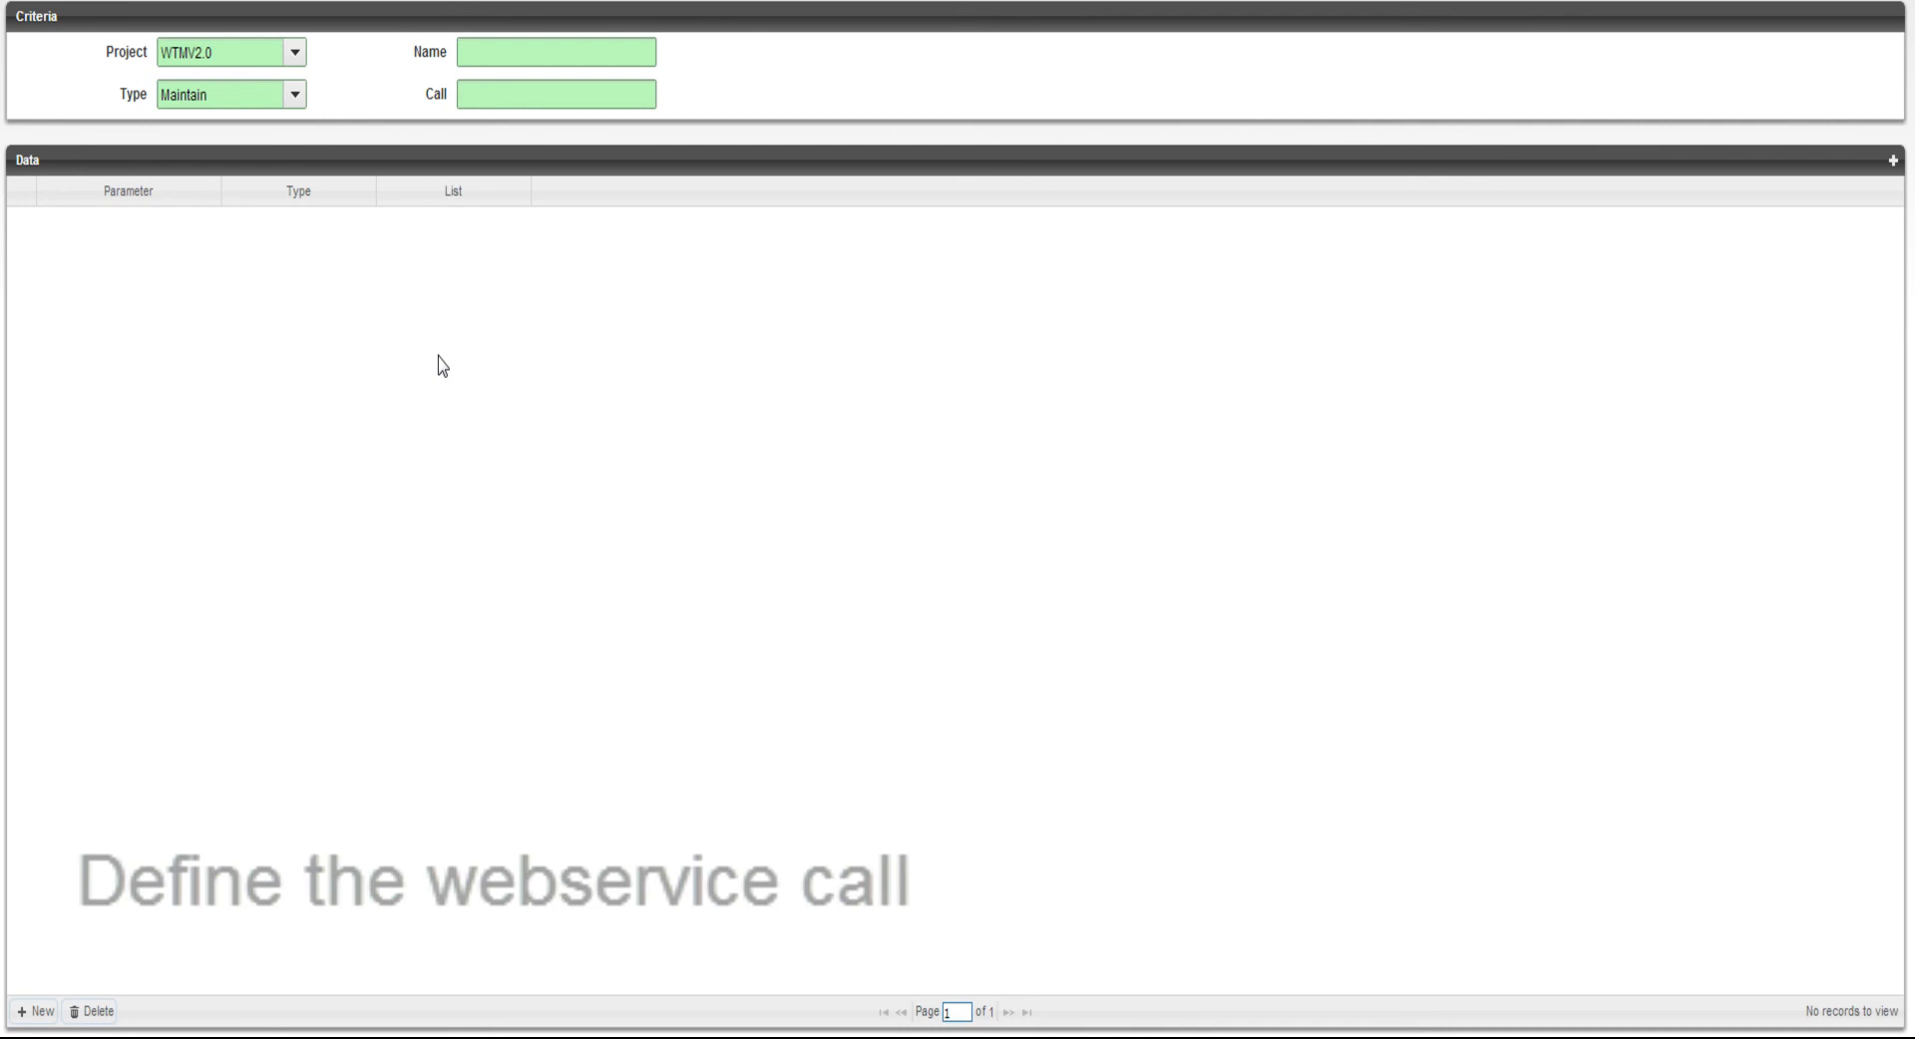
Define the web service call named GetWebDta with type Data and call getWebSrvDat
click(545, 47)
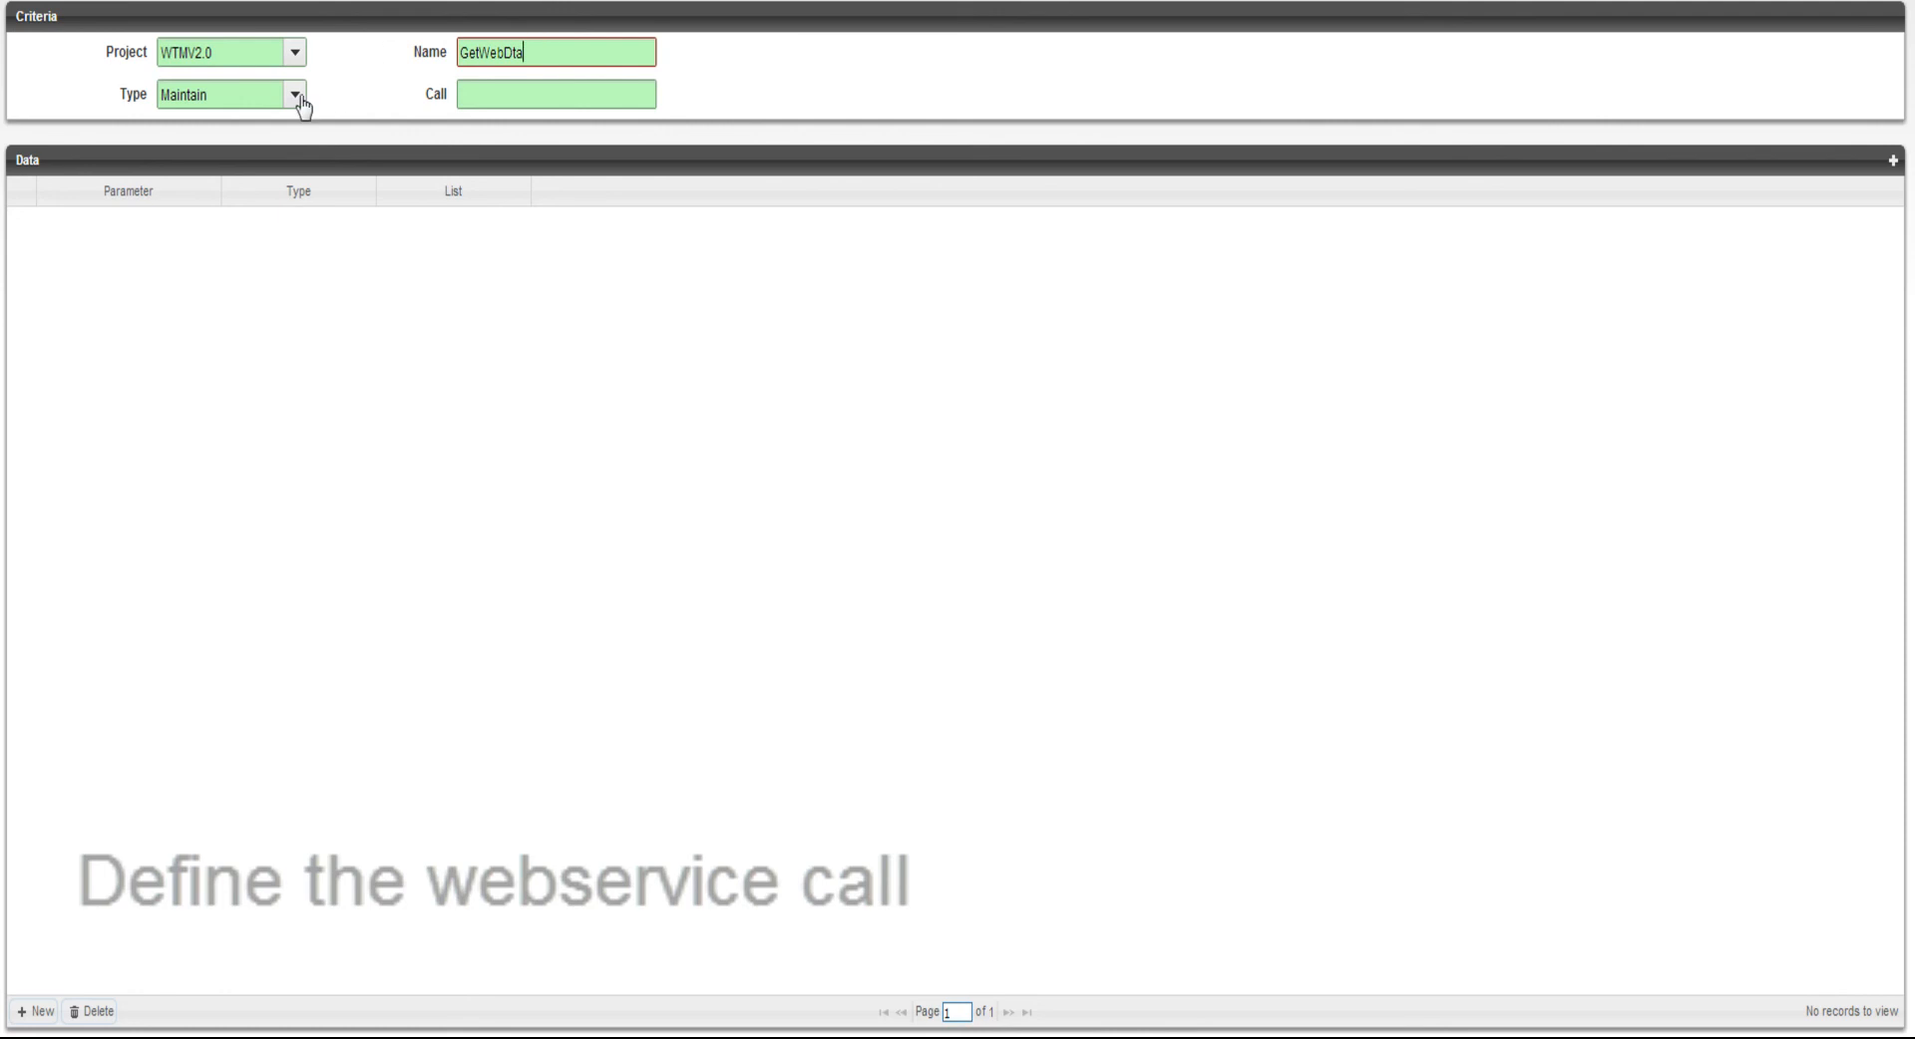
click(295, 94)
click(264, 155)
click(525, 89)
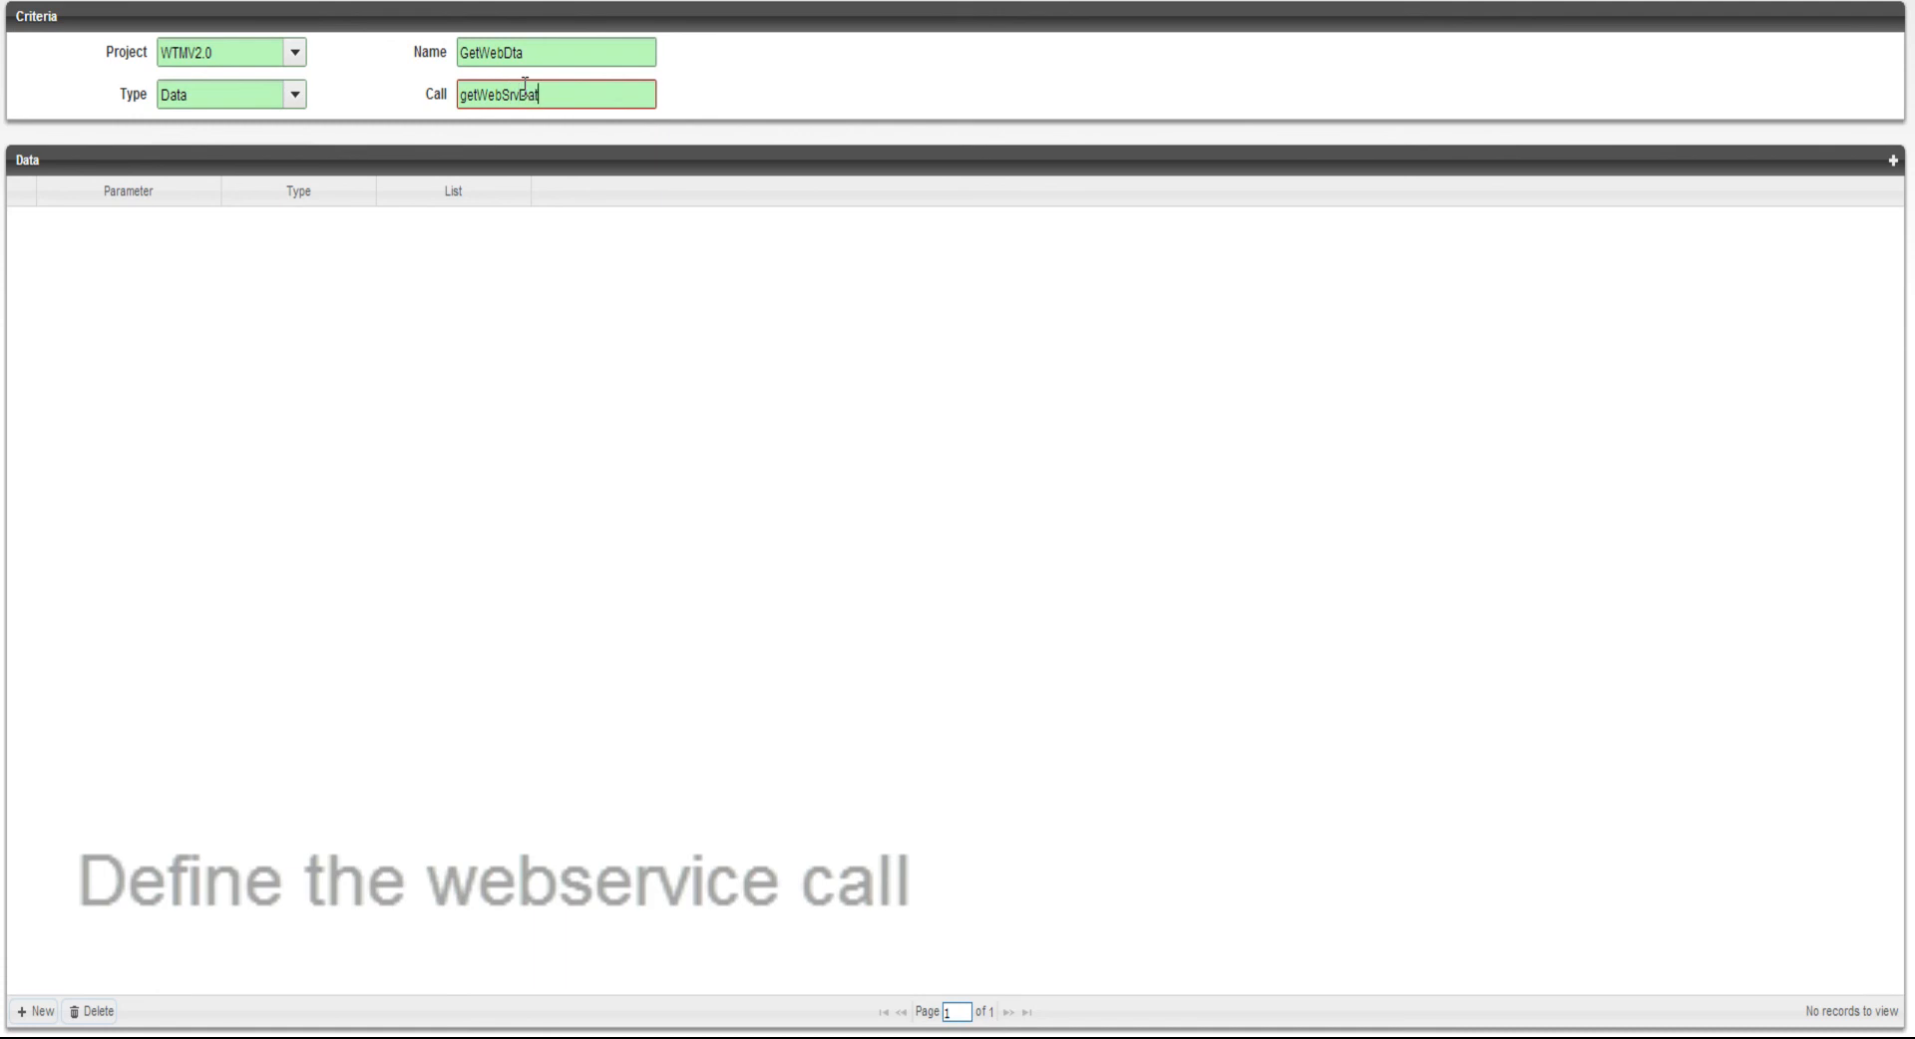
Add the parameter EndDat with type Date to the web service call and save its row
click(26, 1010)
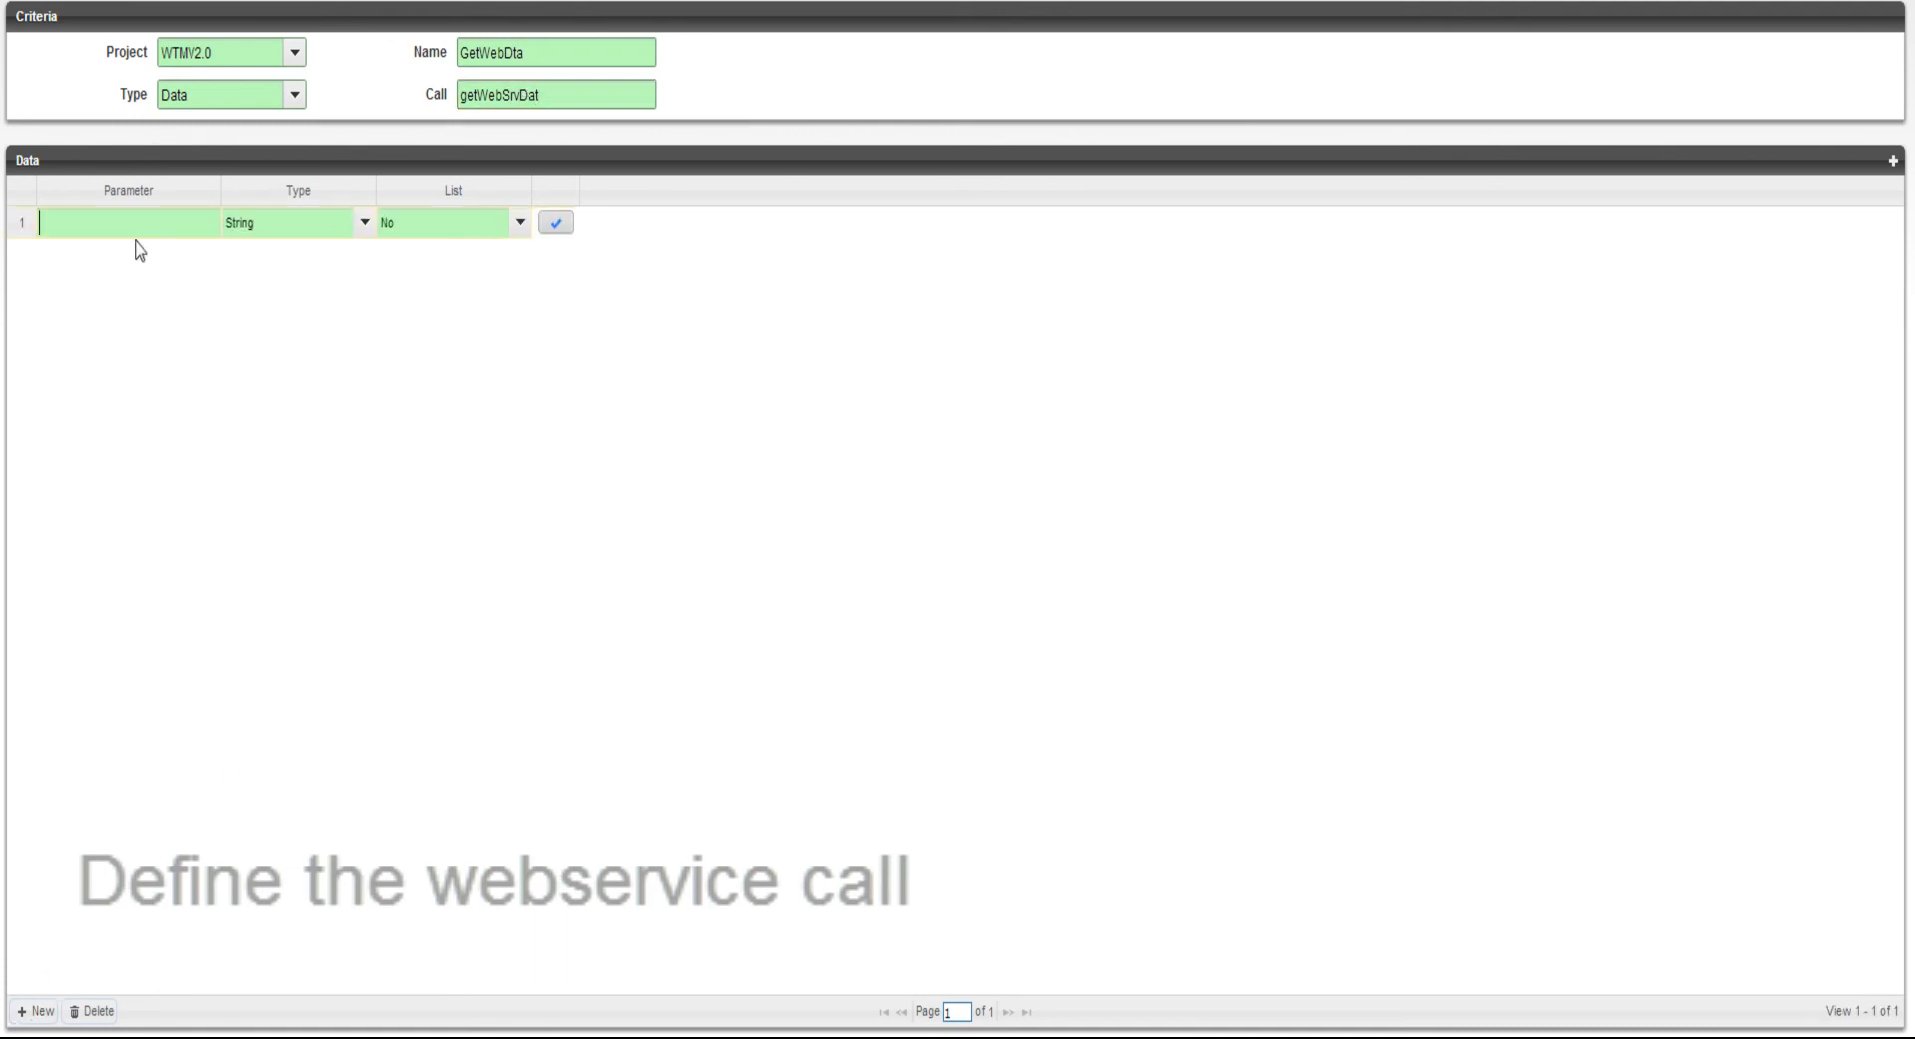
text(EndDat)
click(279, 225)
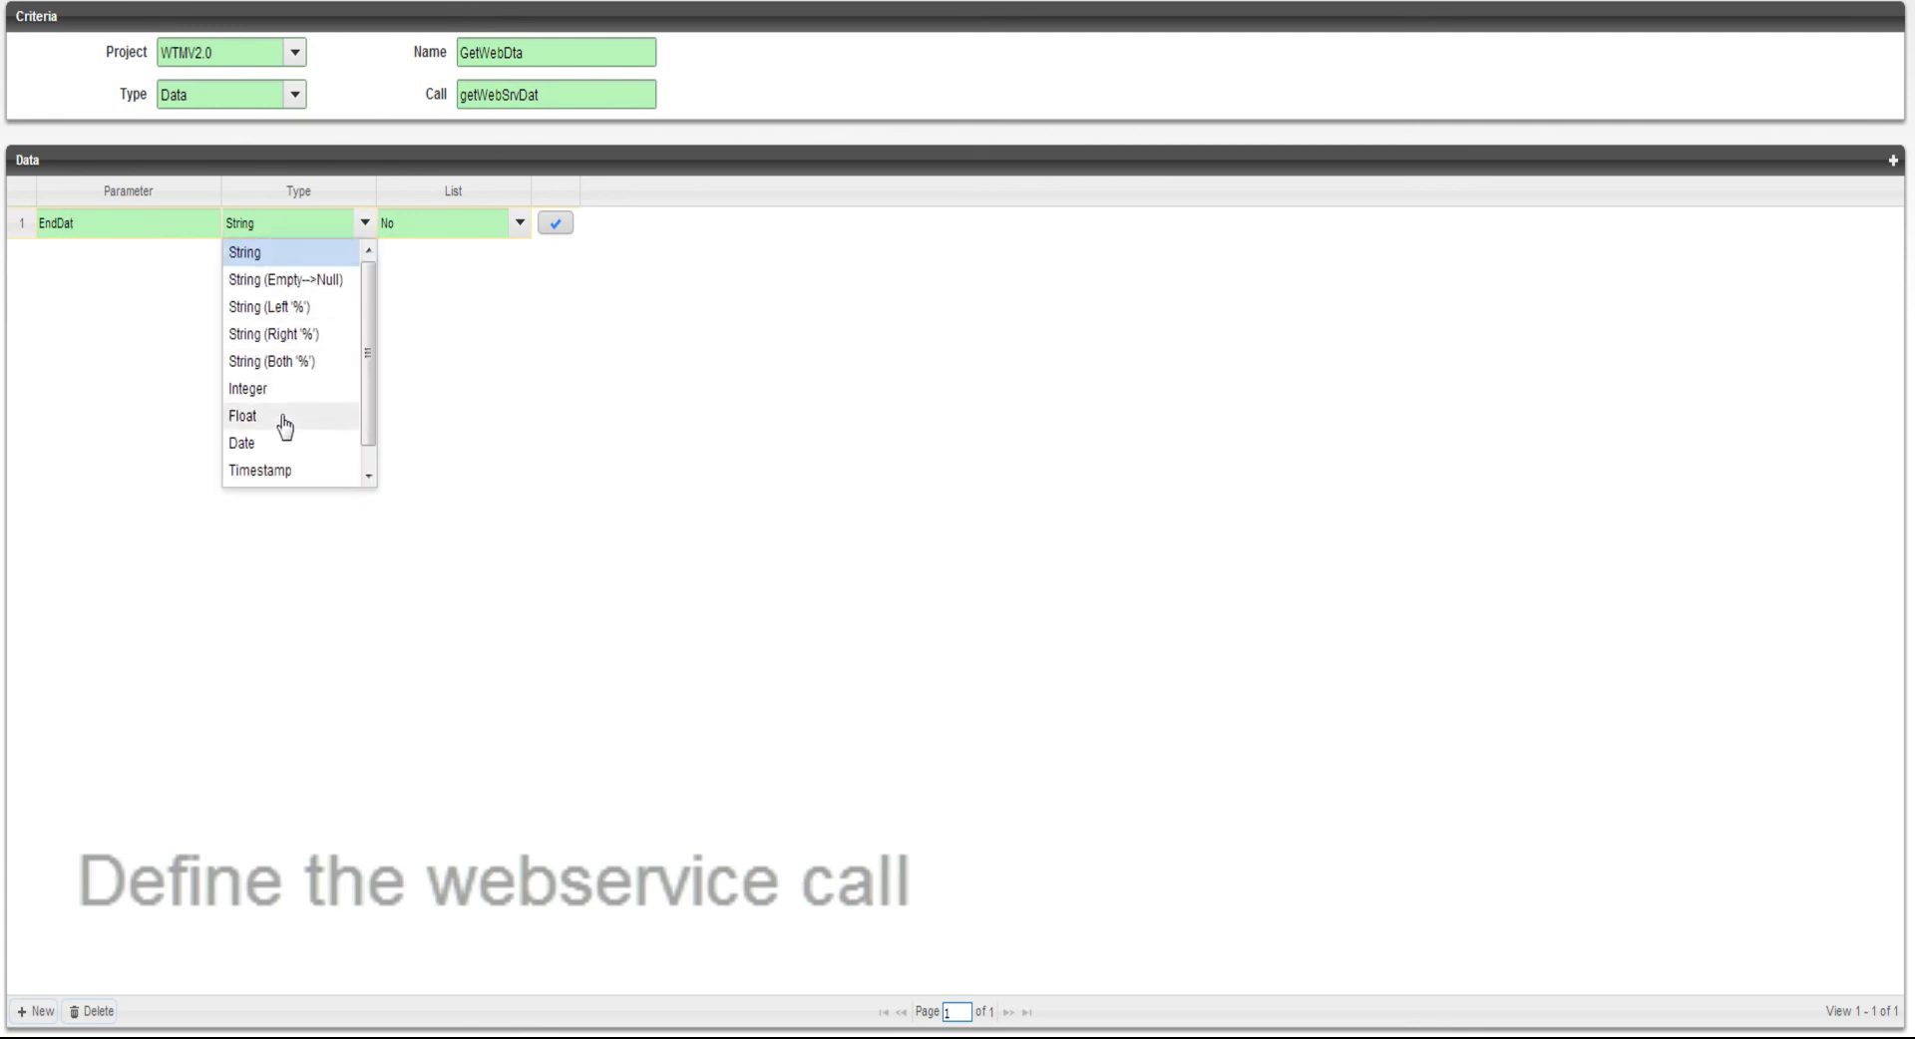
click(273, 448)
click(556, 223)
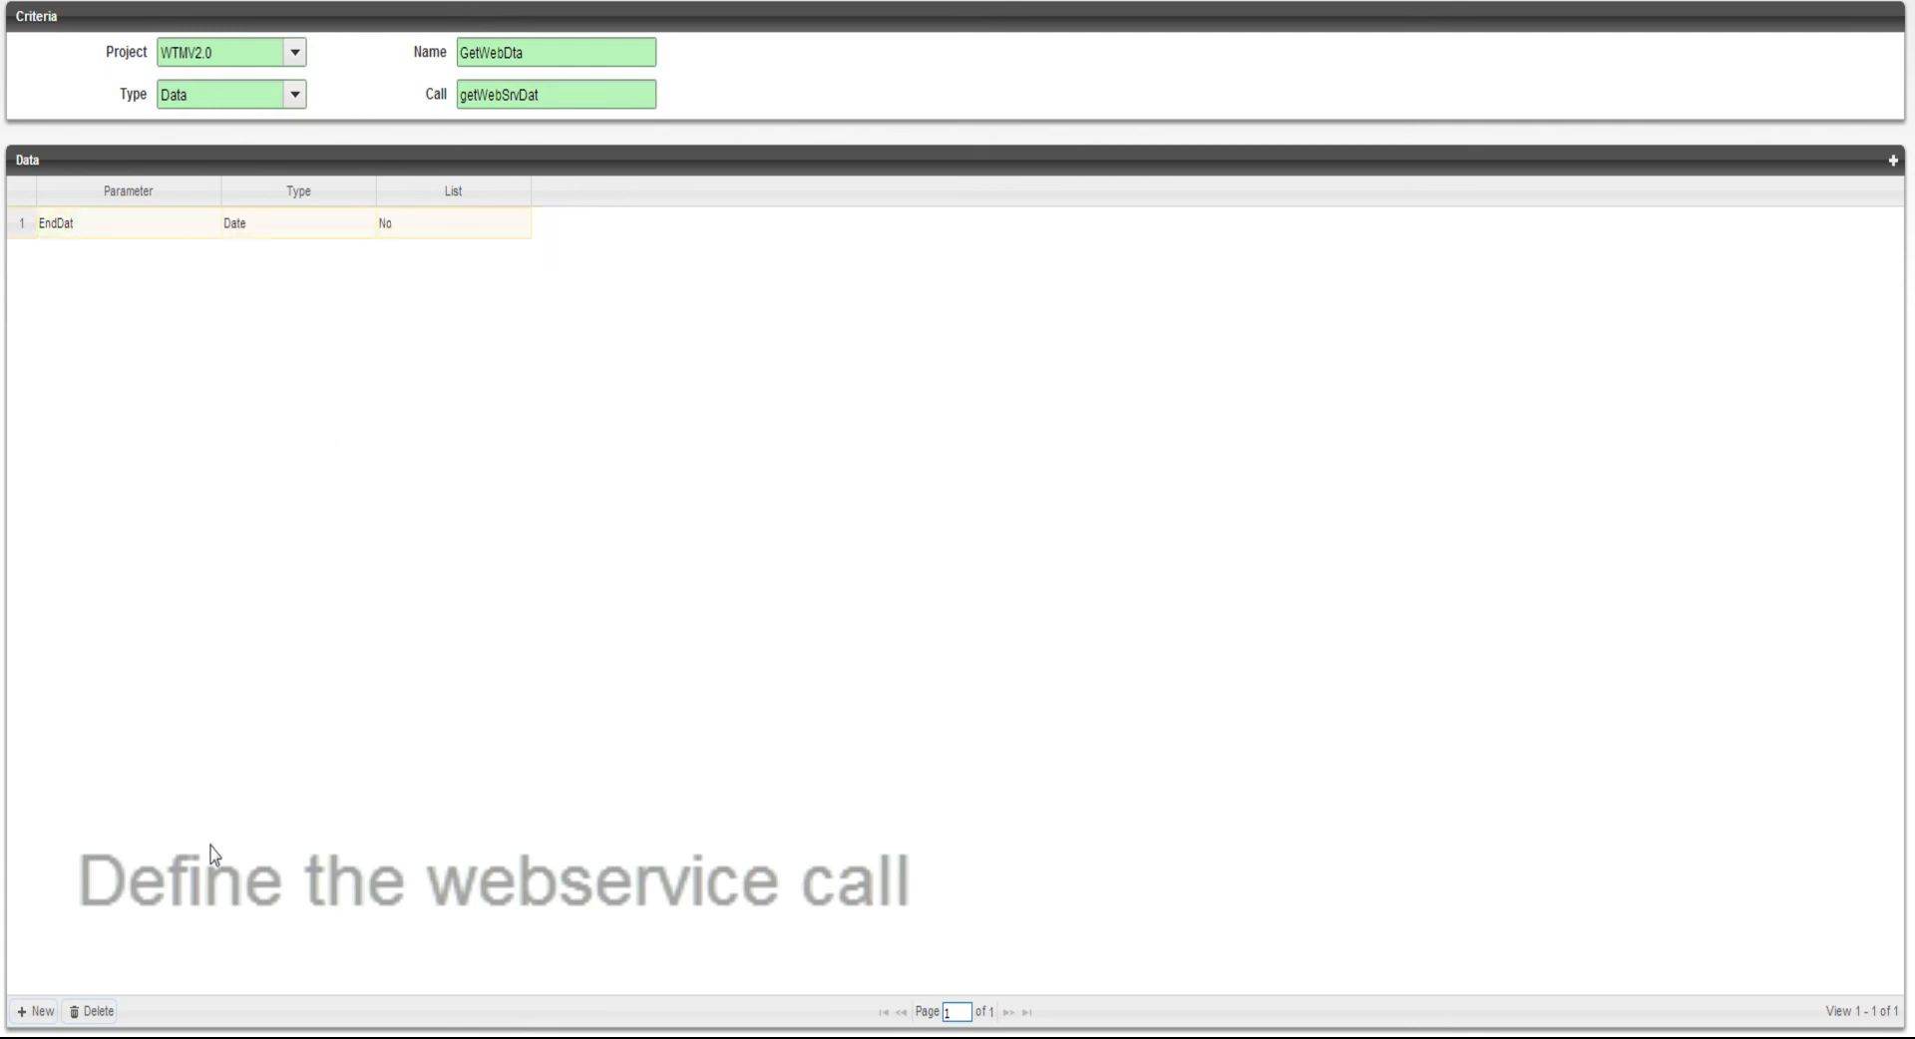
Add the parameter Tit with type String (Both '%') to the web service call and save its row
click(30, 1010)
text(Tit)
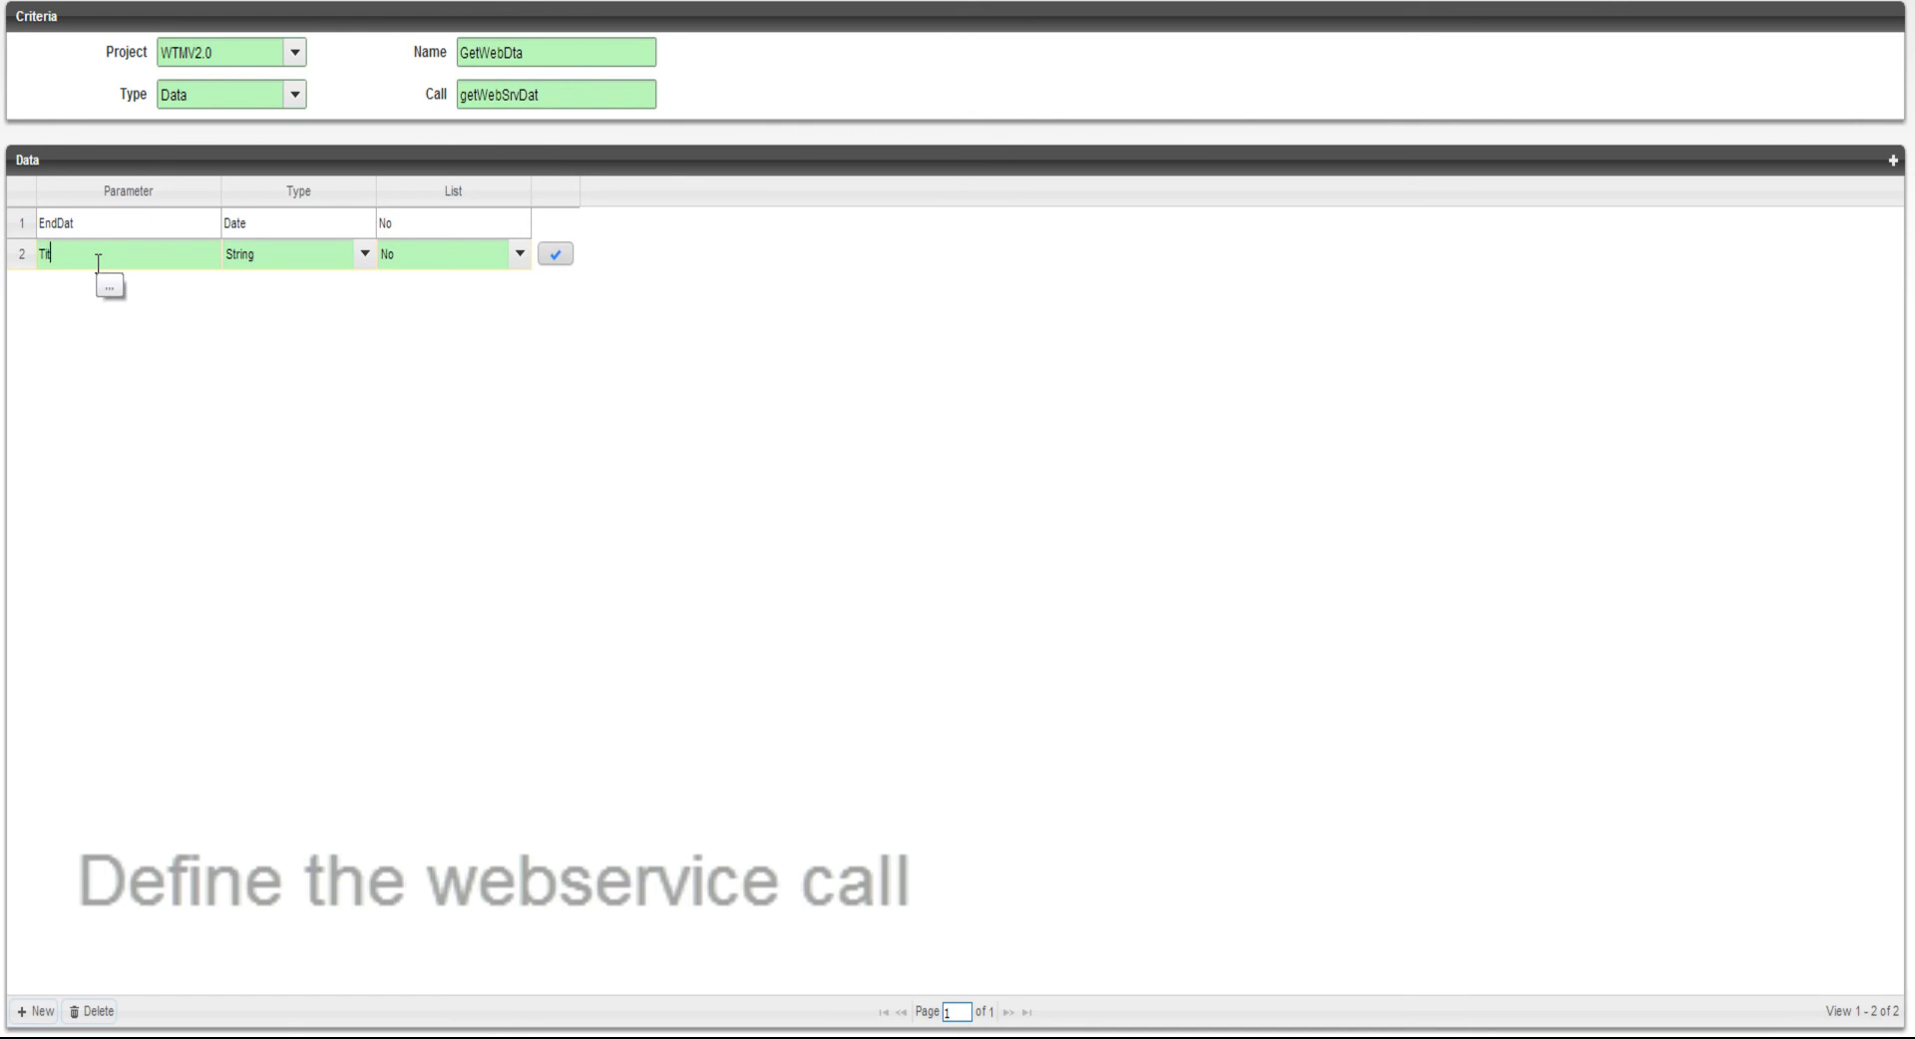
click(290, 256)
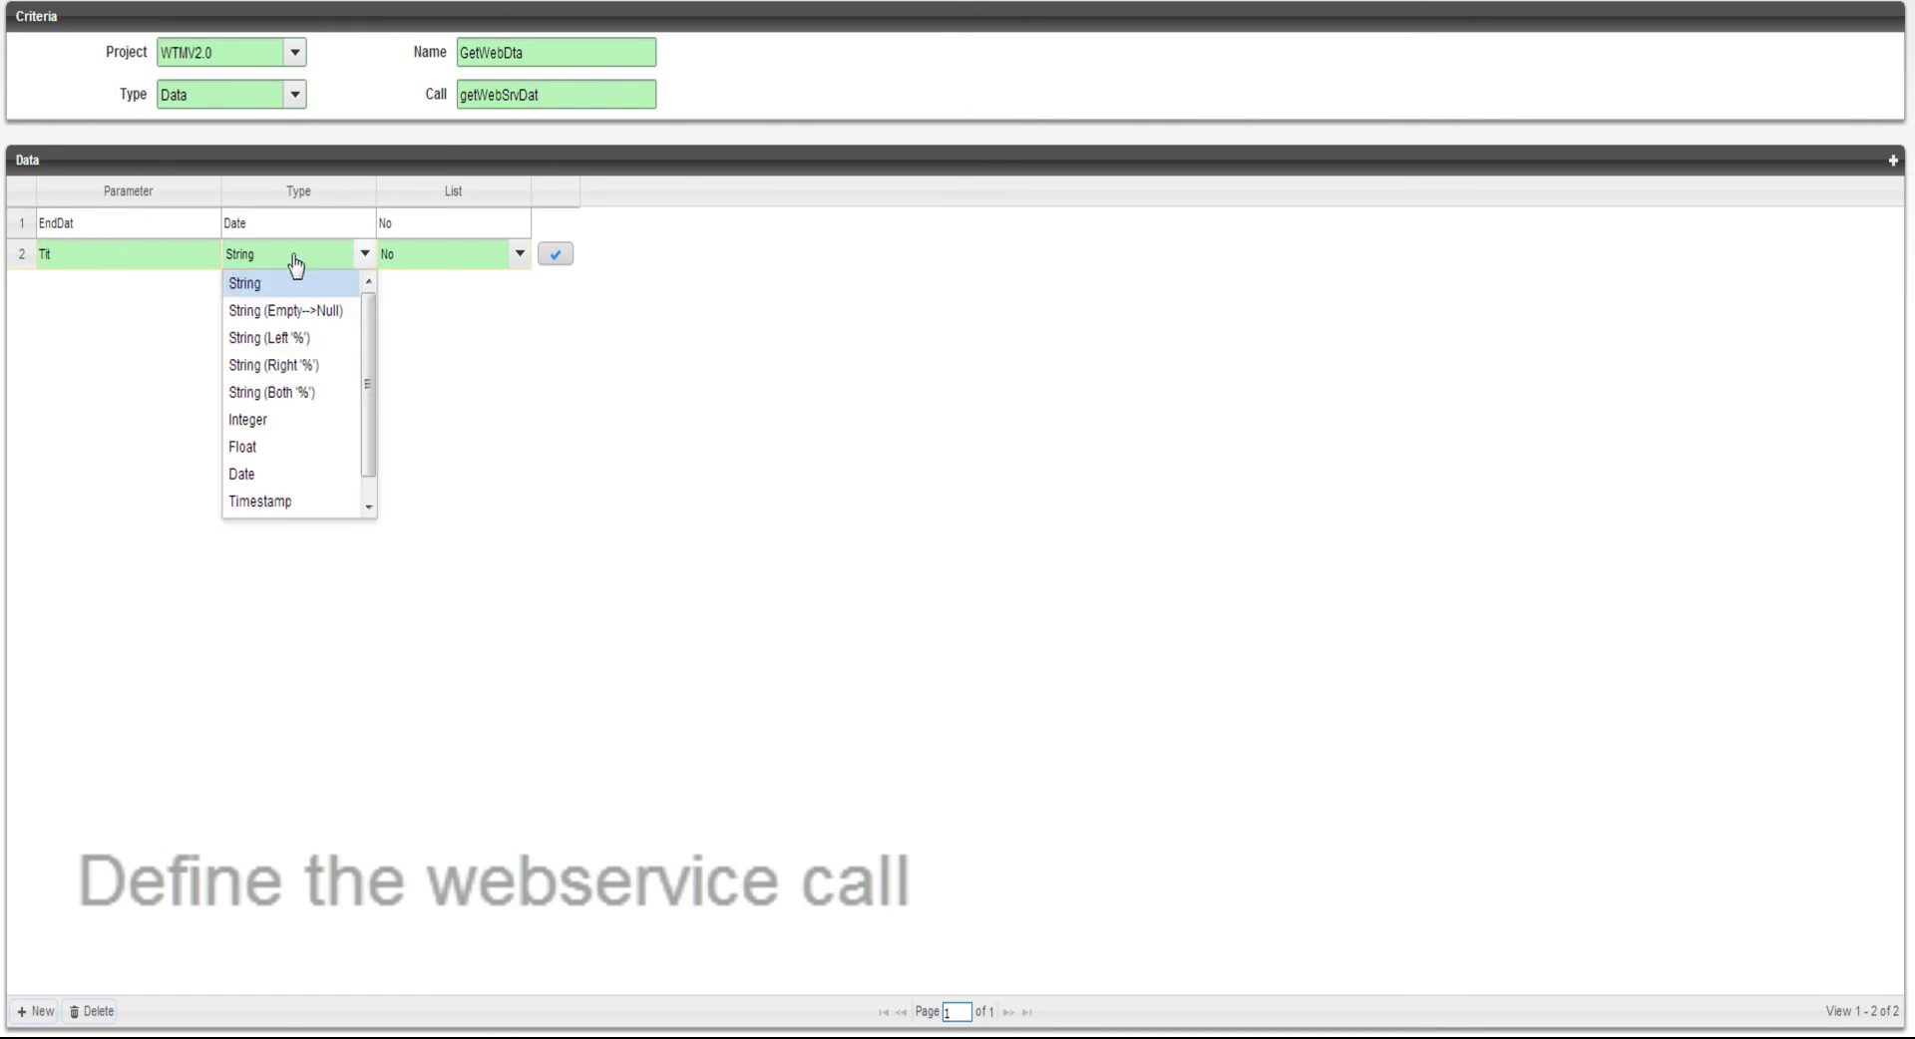
click(287, 392)
click(555, 255)
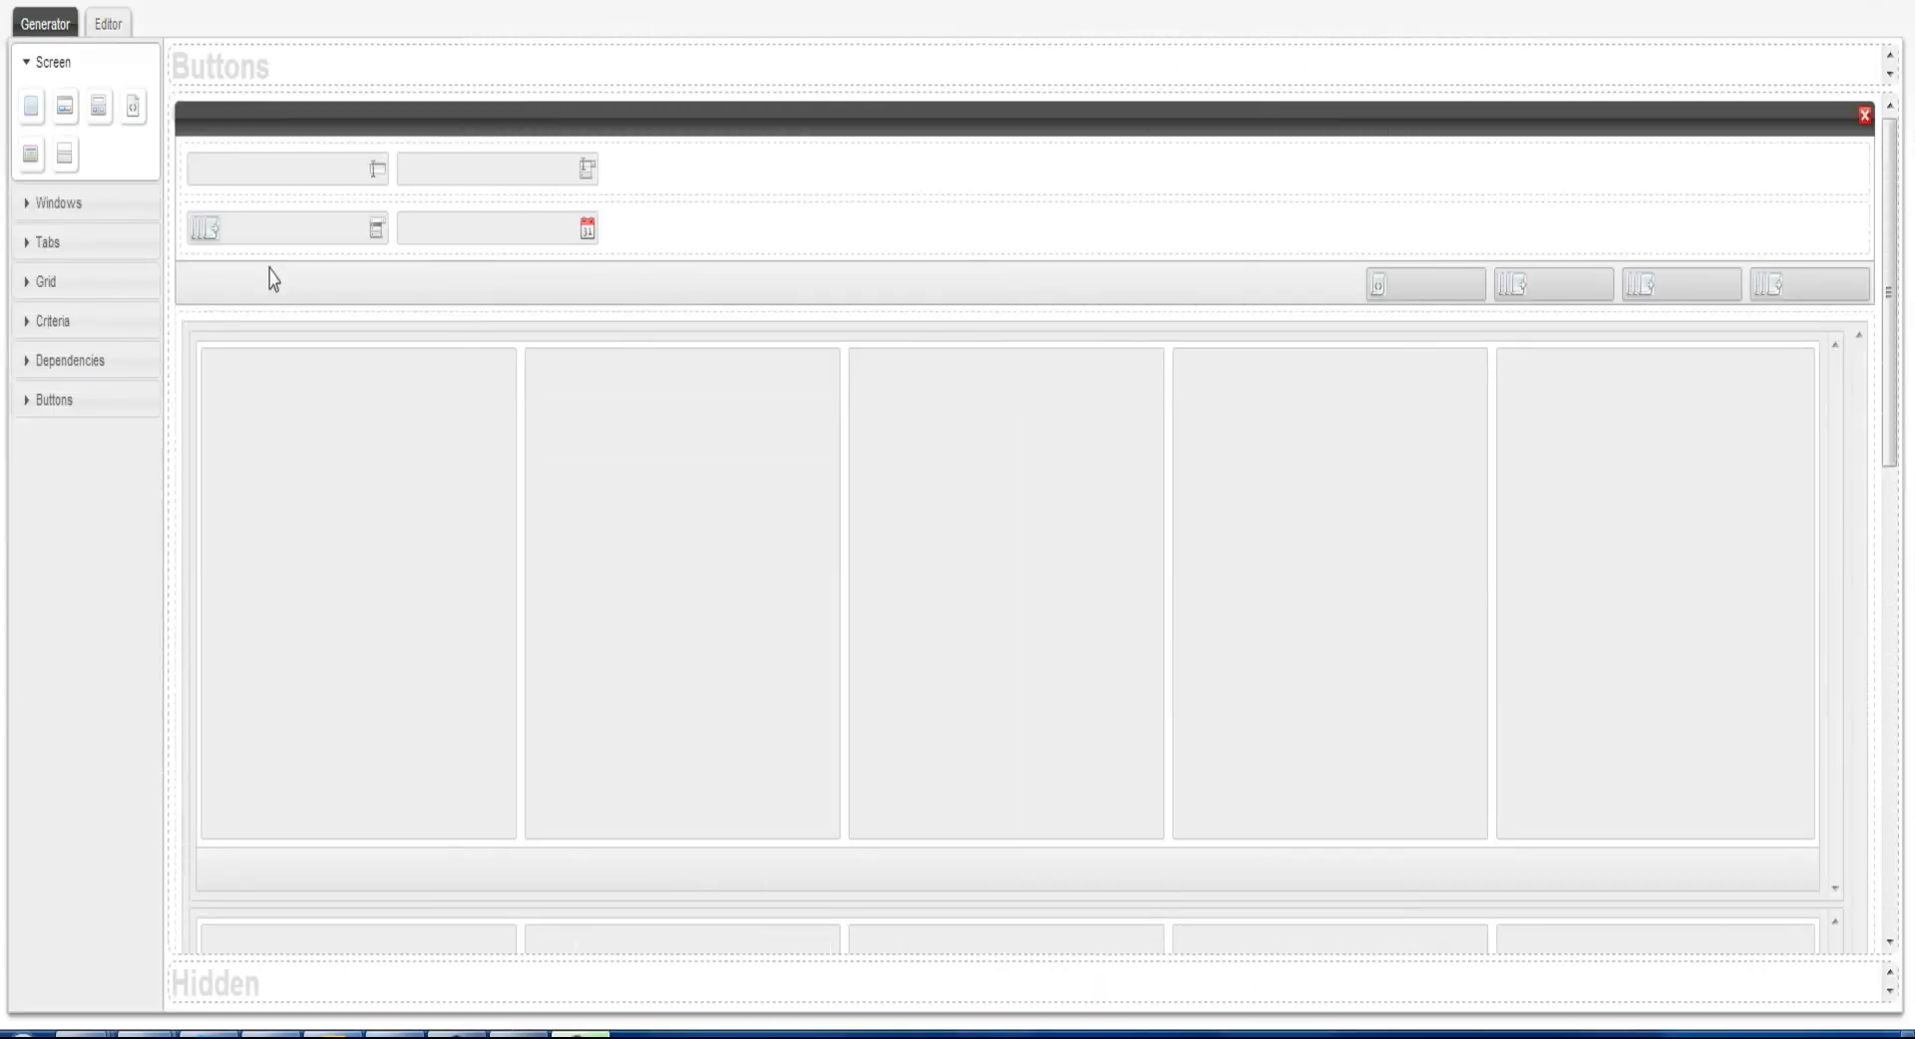
Edit the attributes of the WebGrd grid in the Editor view, setting server action data and target action WebGrdDat, and accept them
click(110, 24)
scroll(262, 599, down, 10)
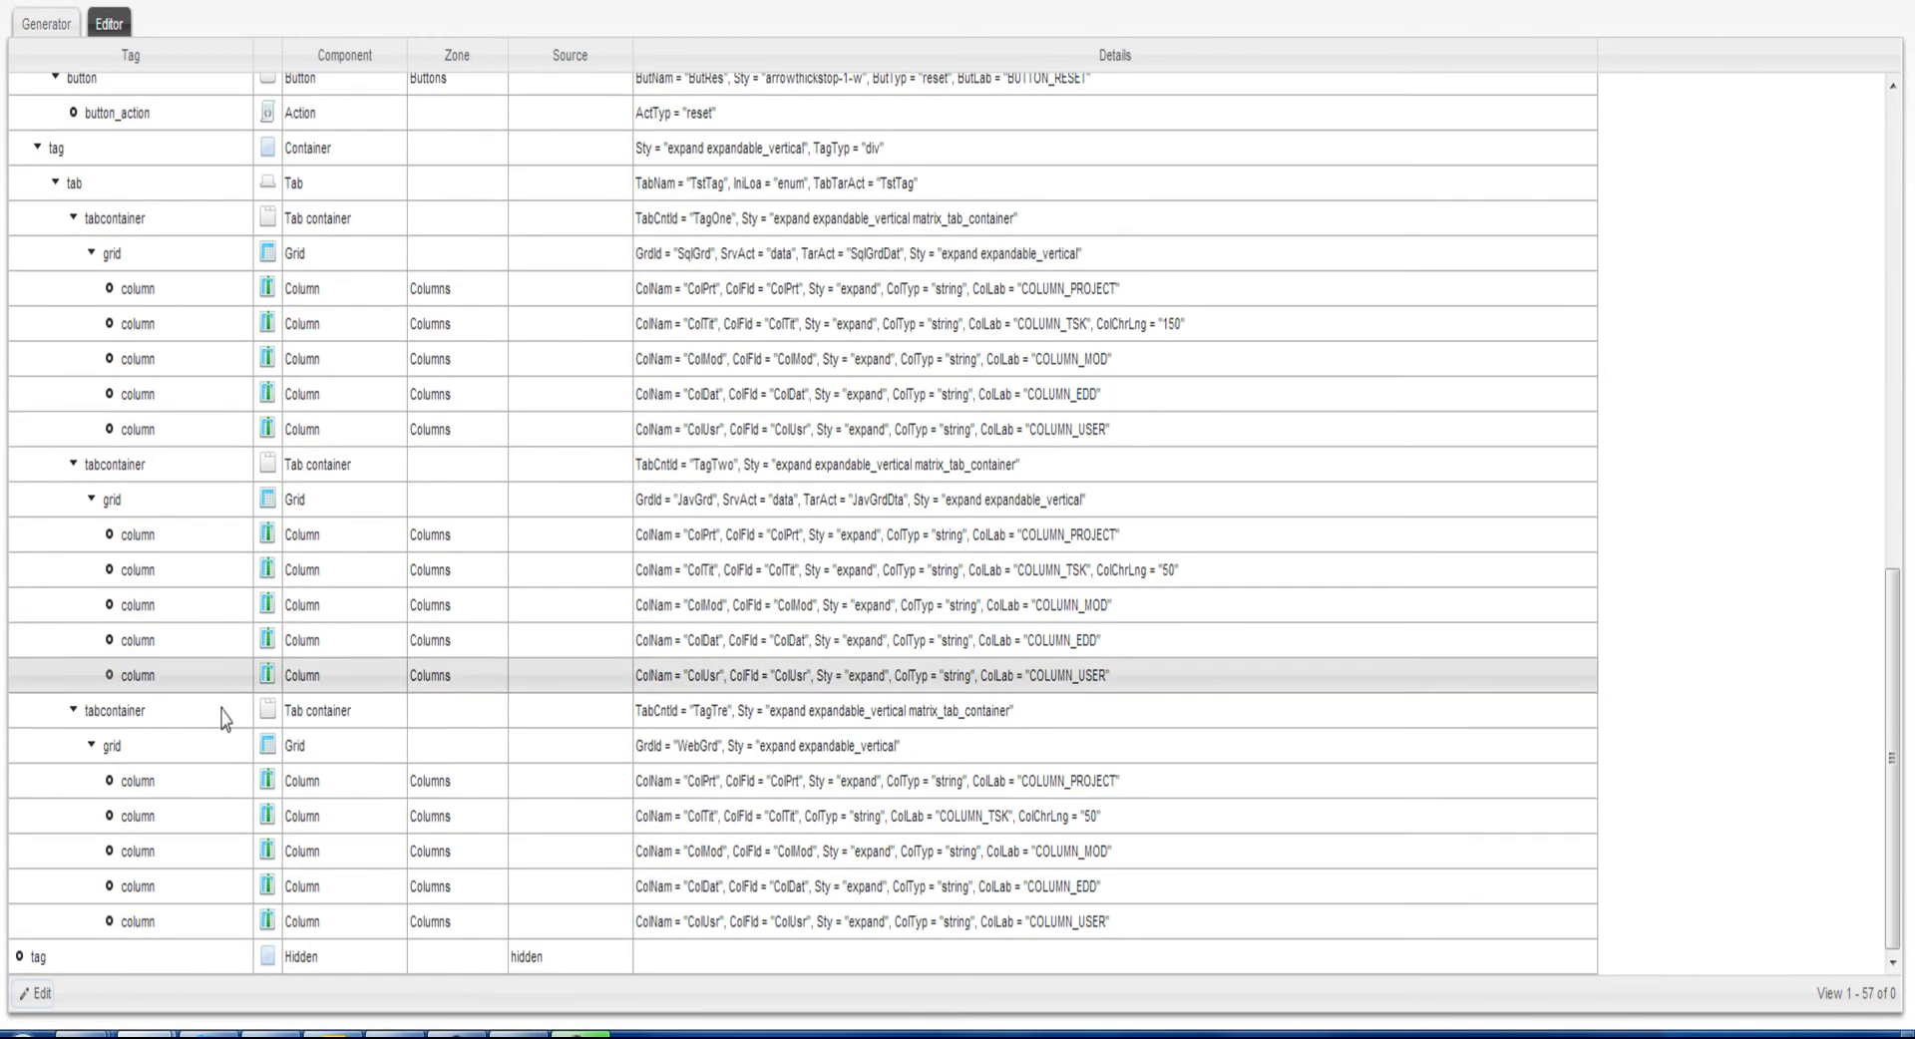
click(161, 748)
click(36, 993)
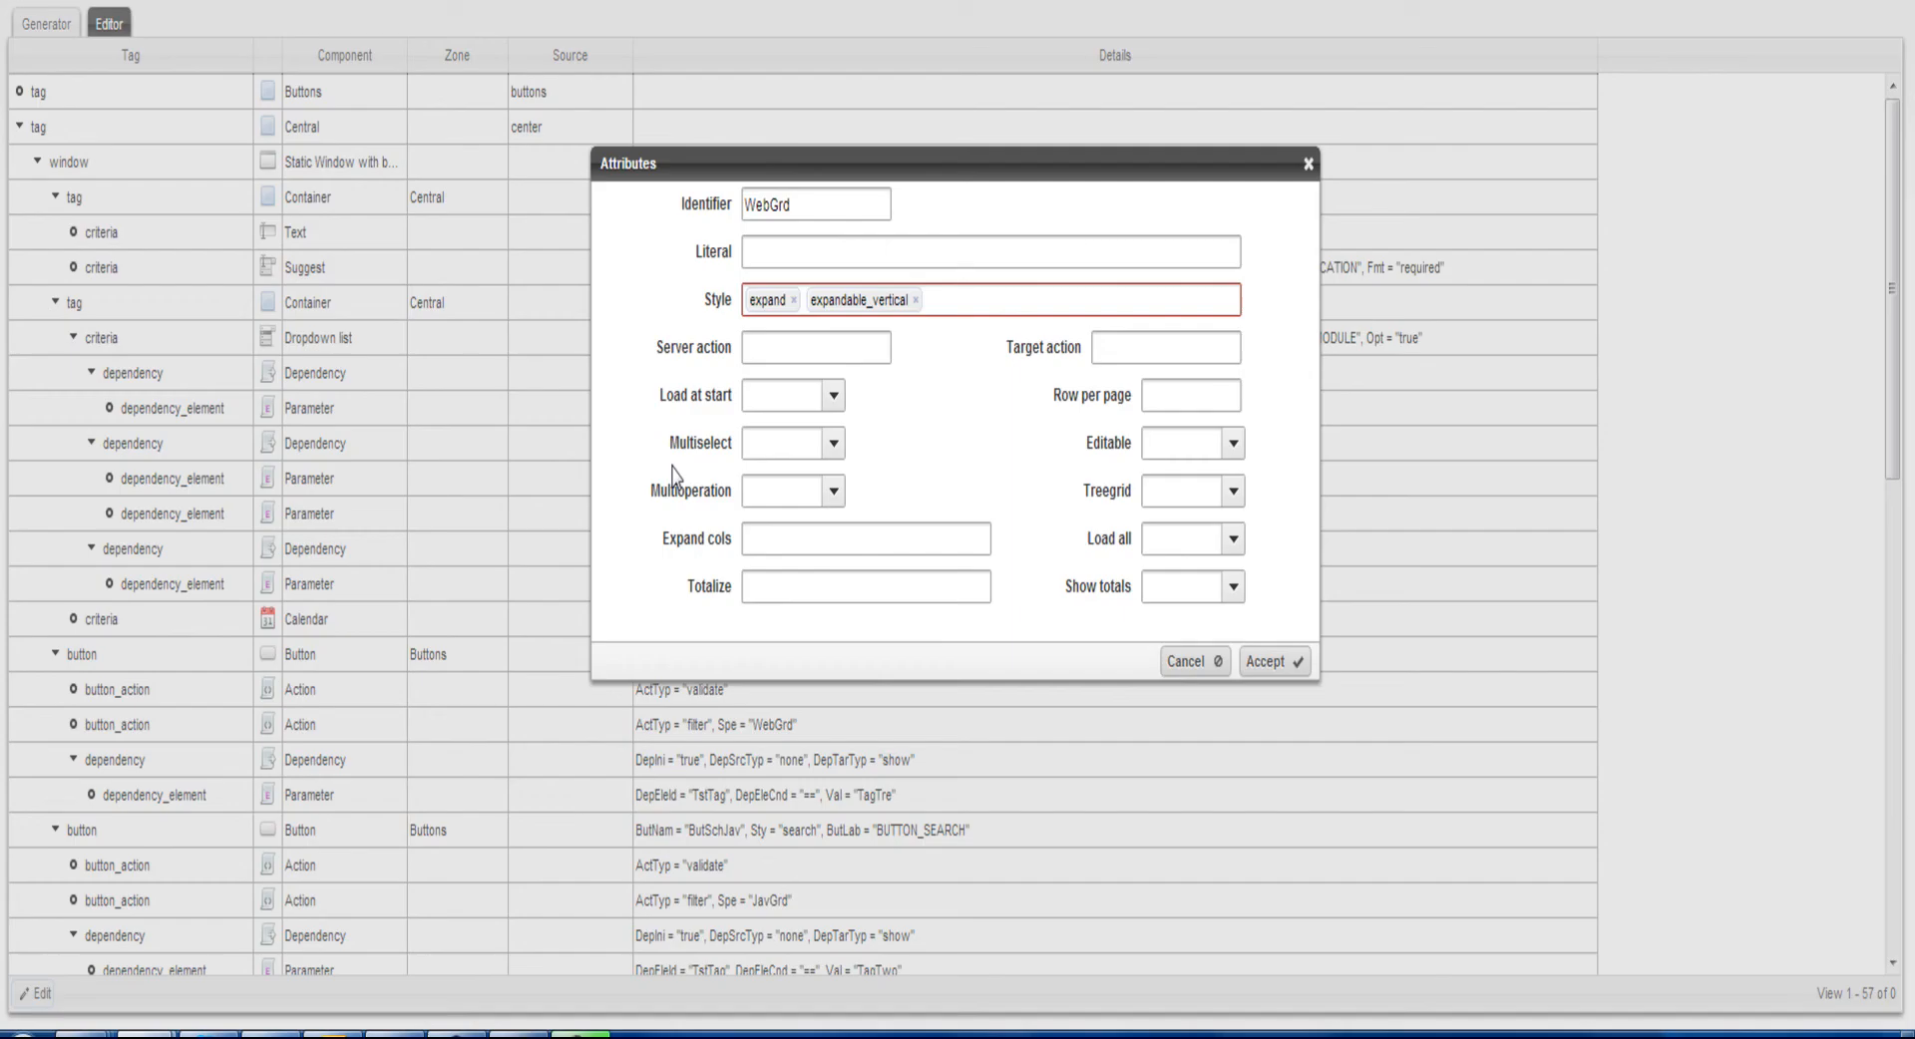
click(803, 349)
text(data)
click(1133, 351)
text(WebGrdDat)
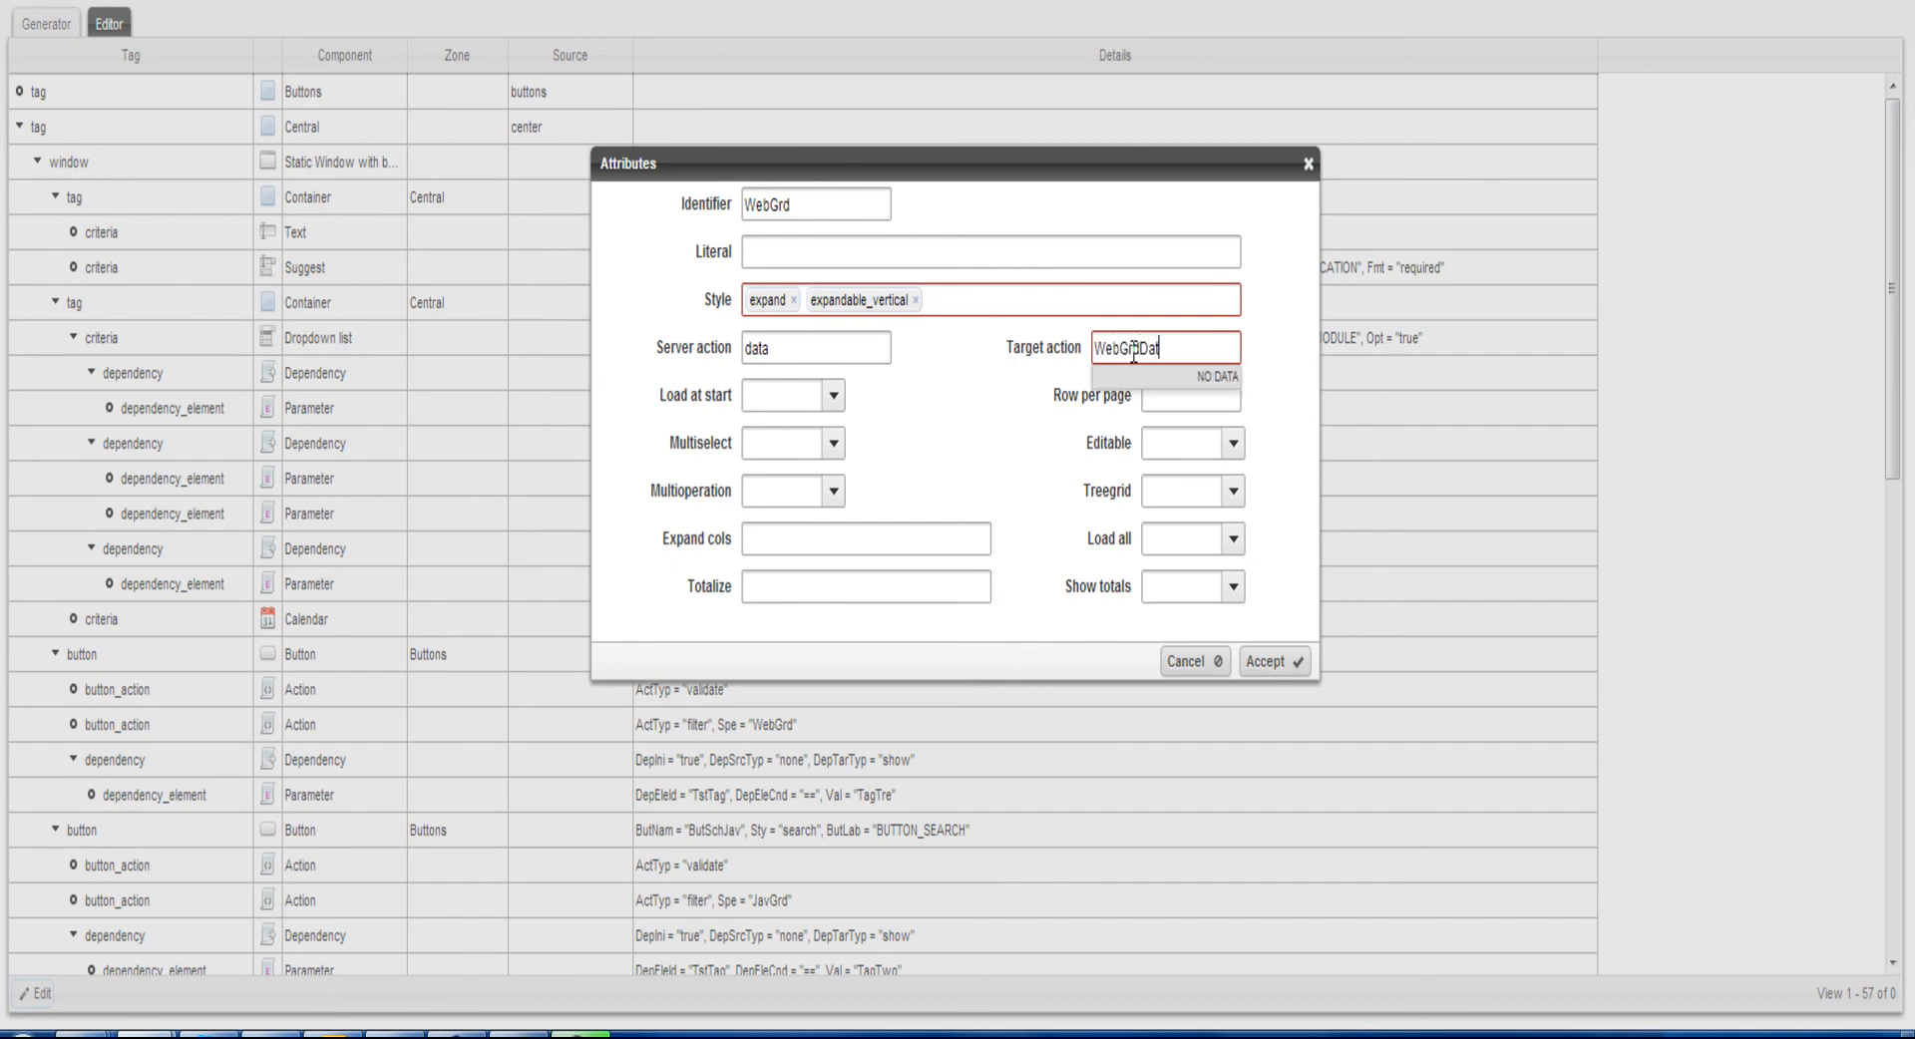
click(1276, 661)
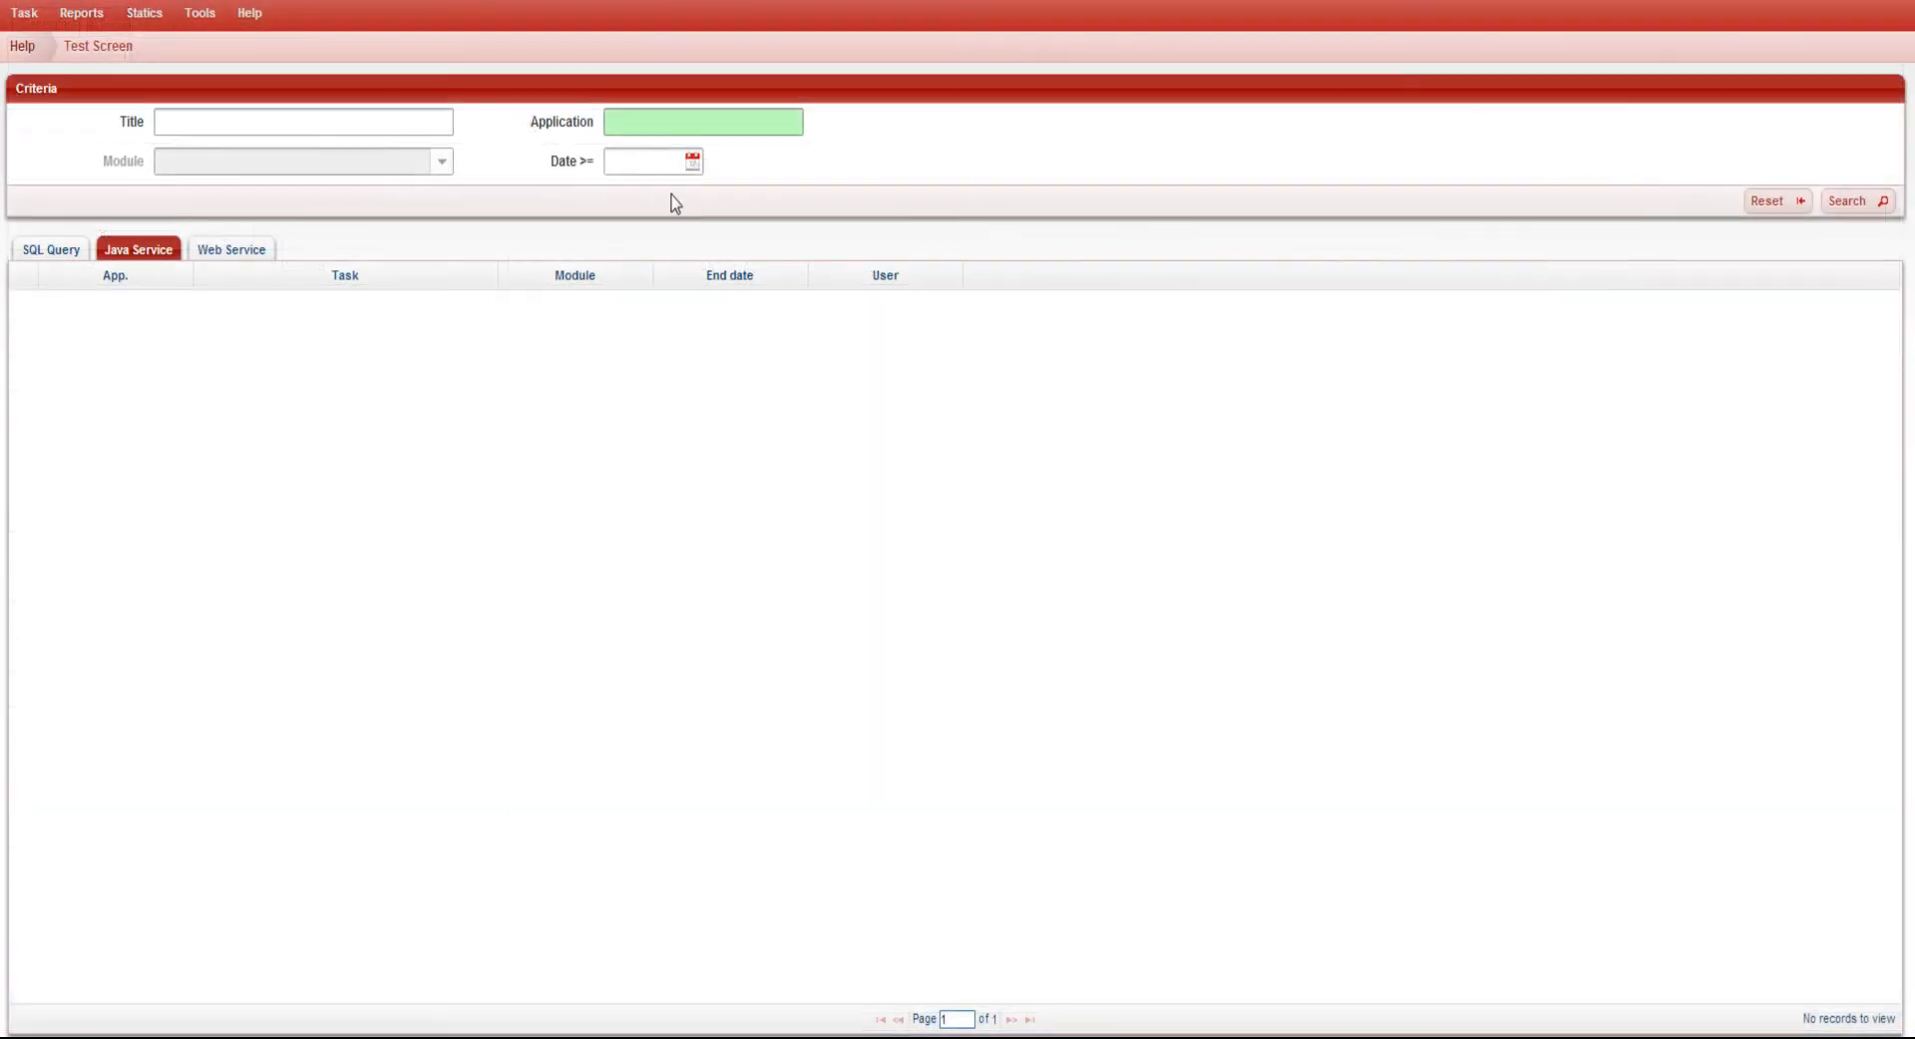
Search the test screen's Web Service results for application Web (WEB) with dates from 01/06/2013
click(676, 123)
text(w)
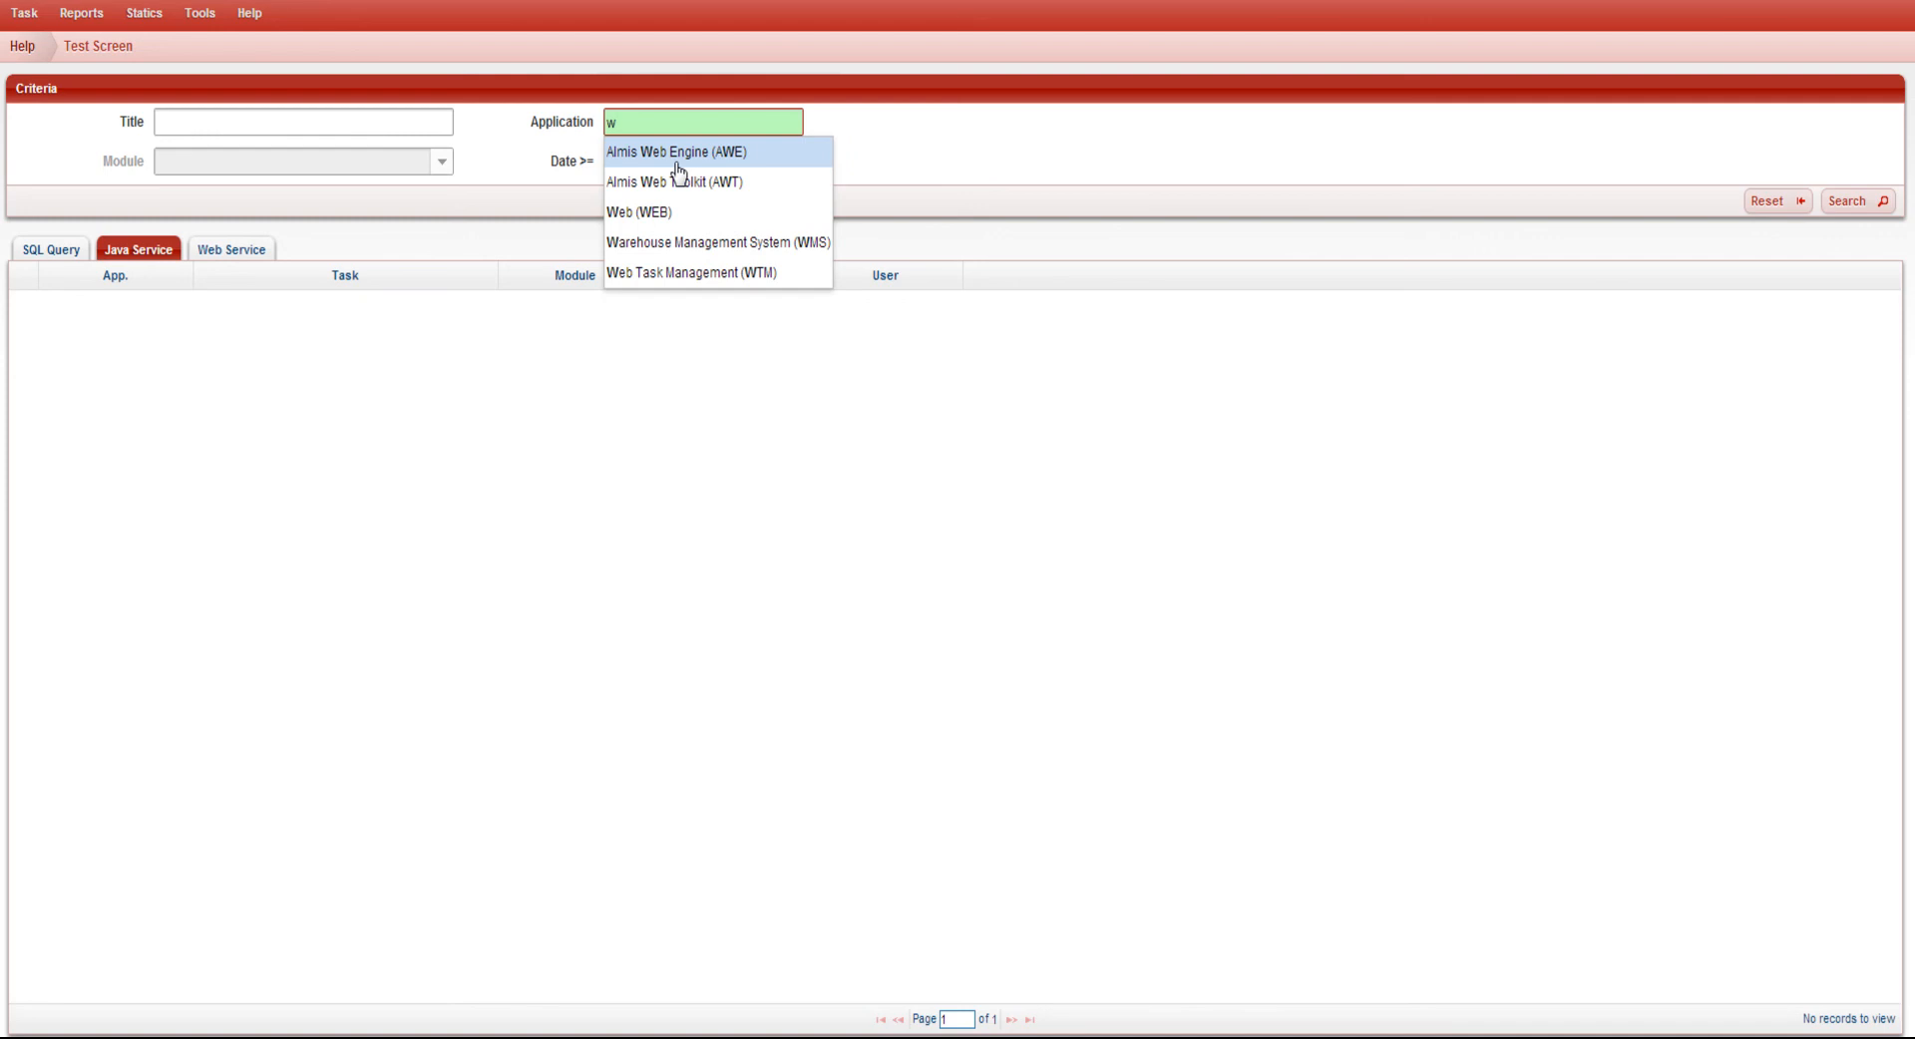
click(677, 222)
click(653, 162)
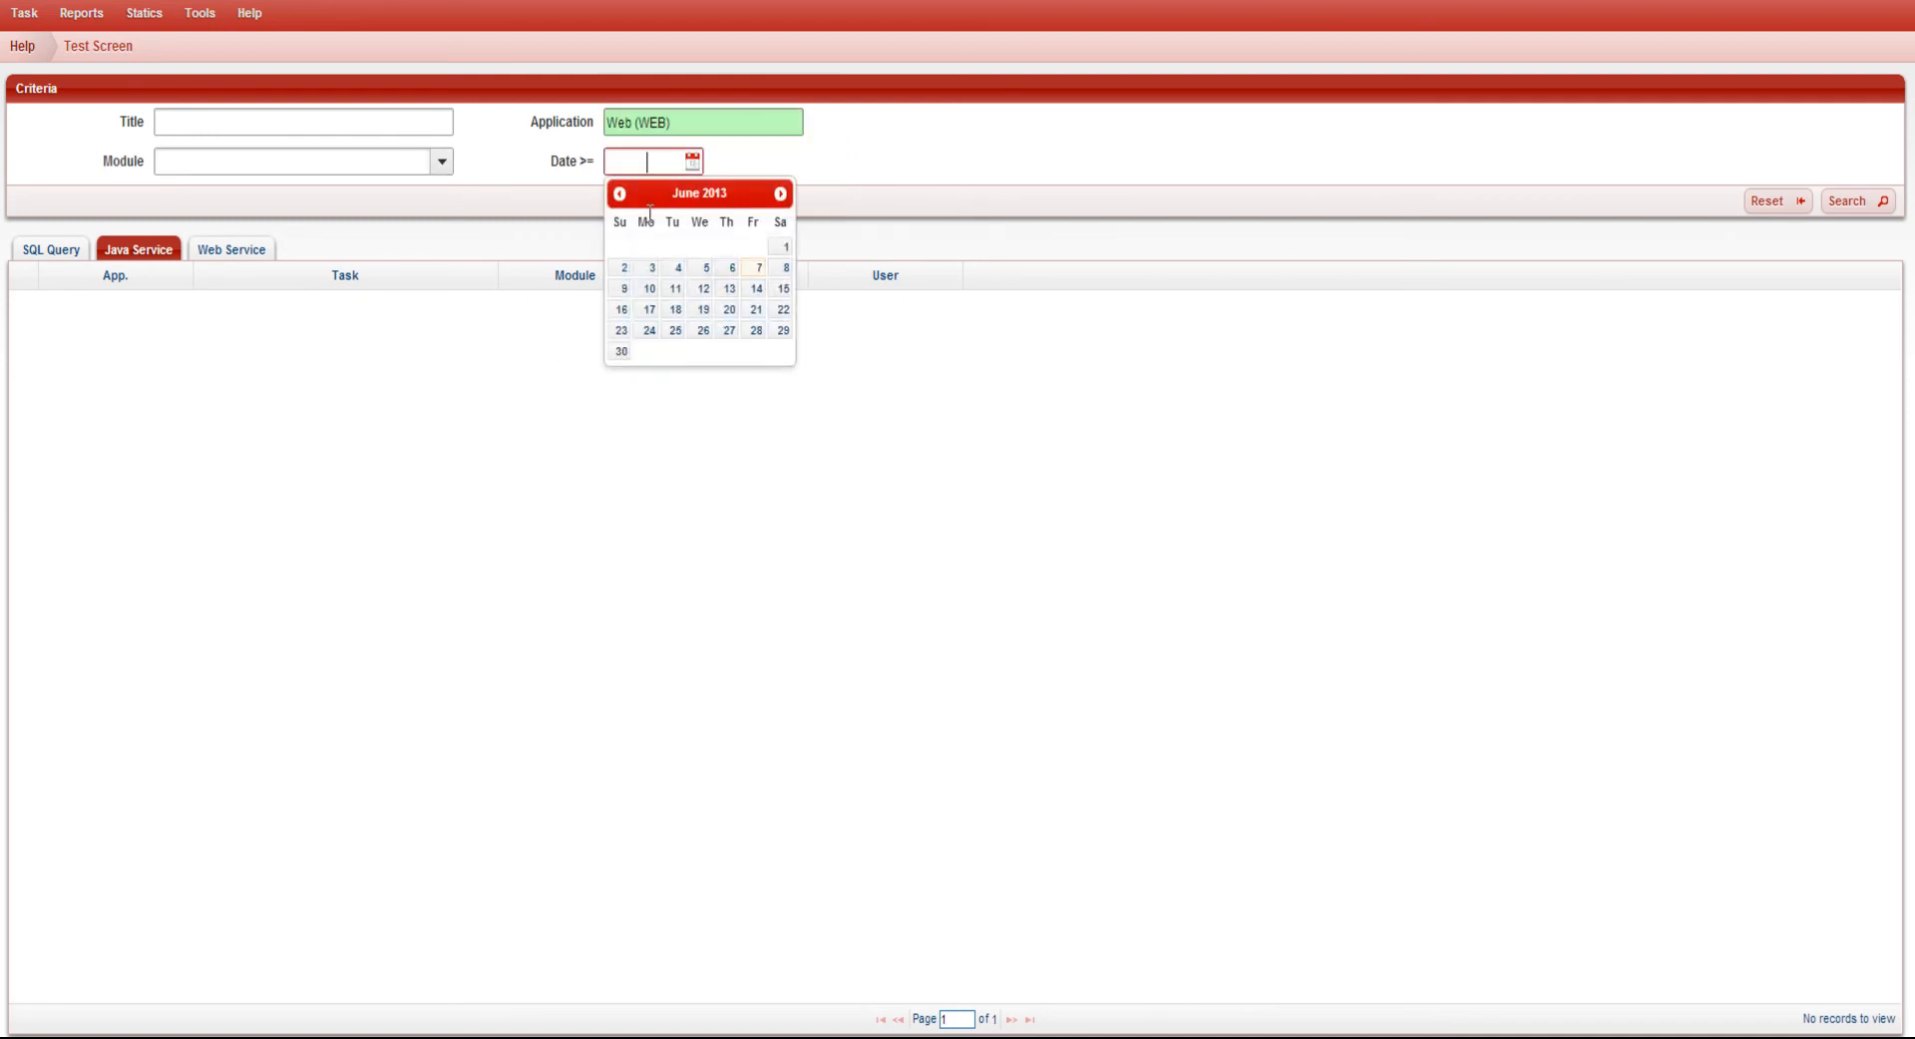
click(783, 256)
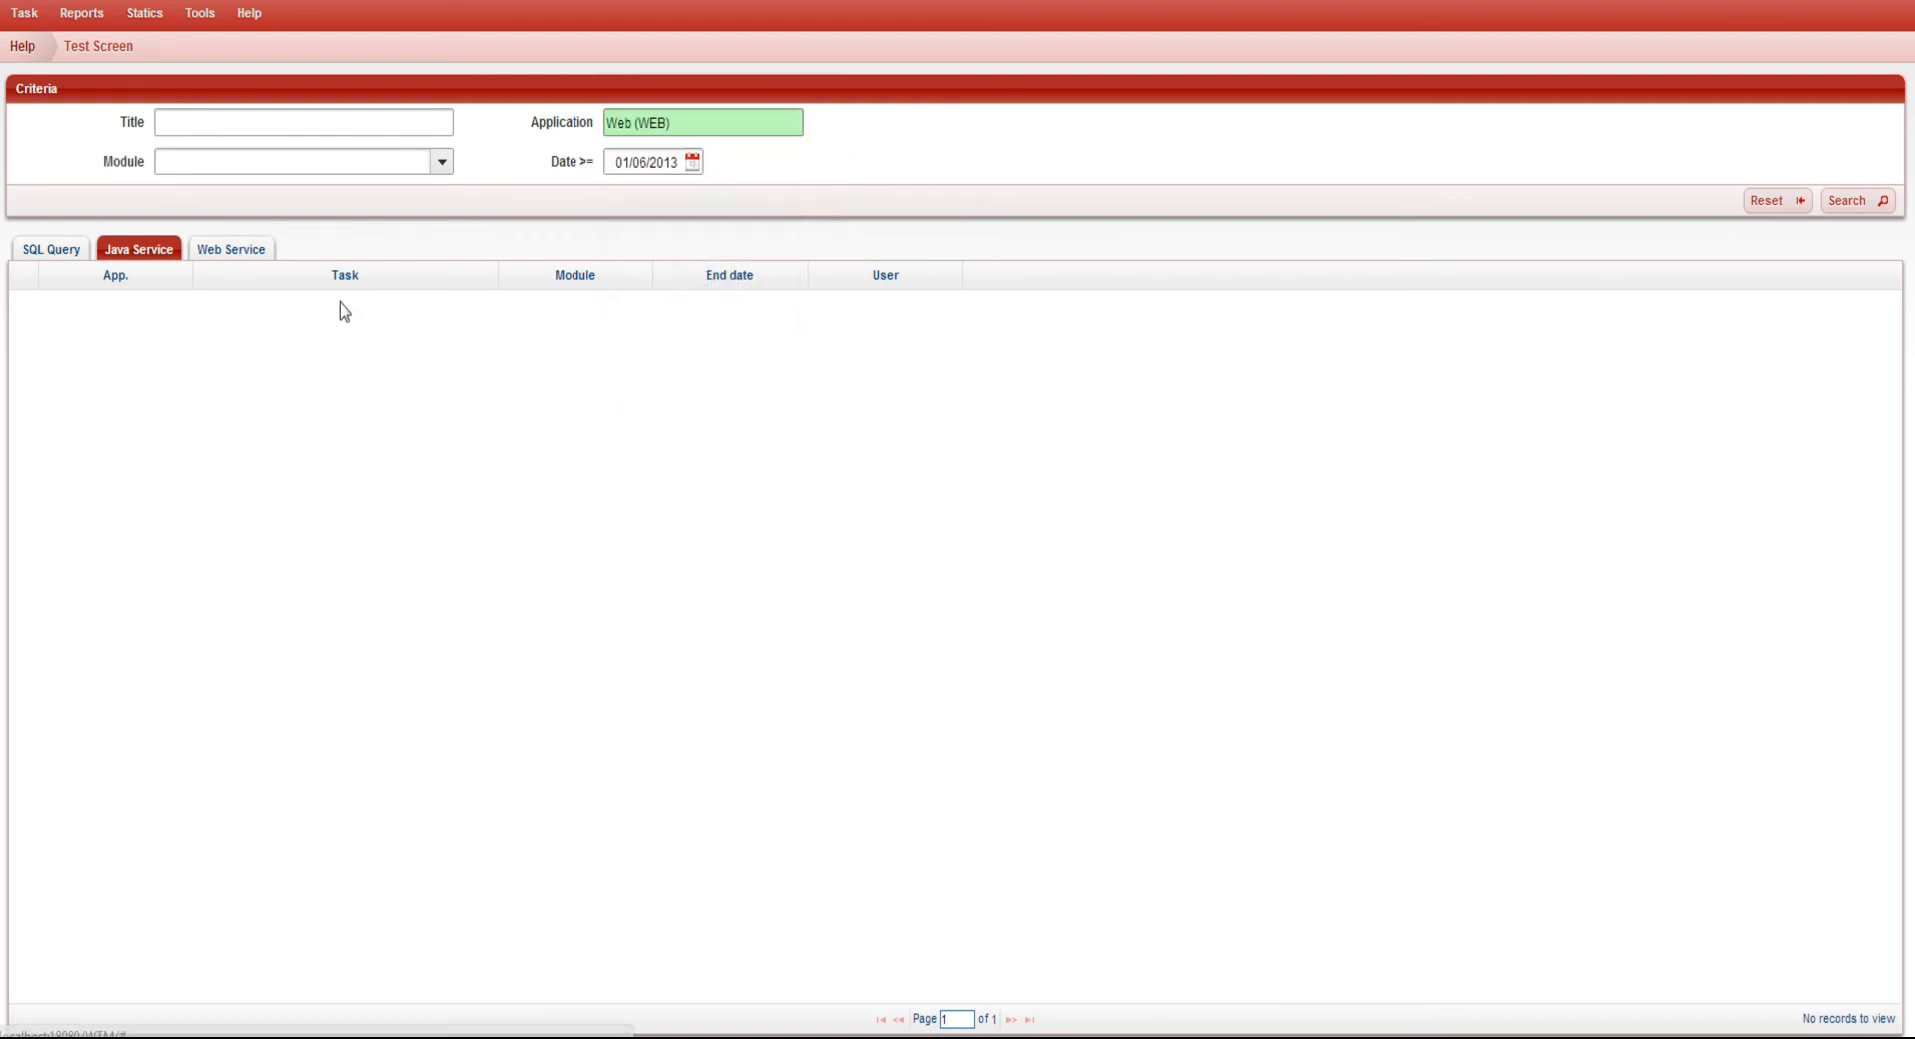
click(263, 254)
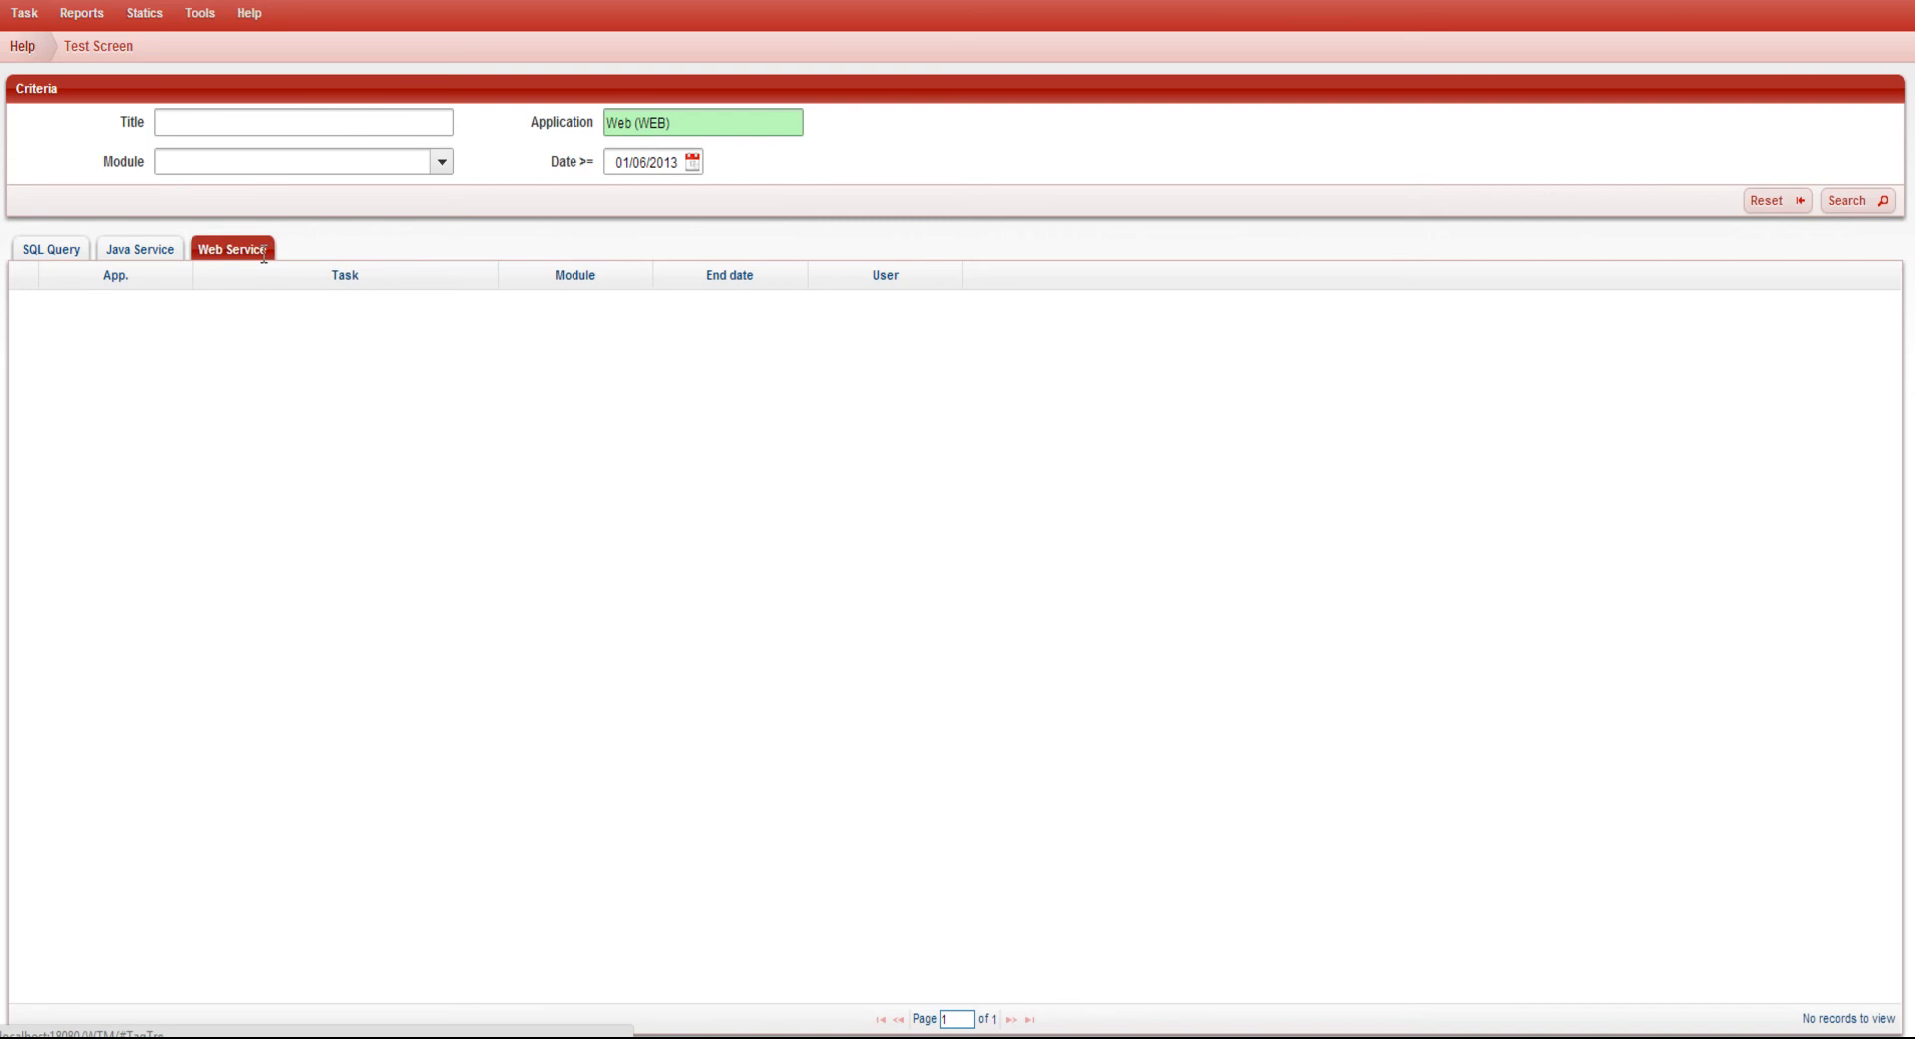
click(1857, 202)
click(738, 277)
click(860, 285)
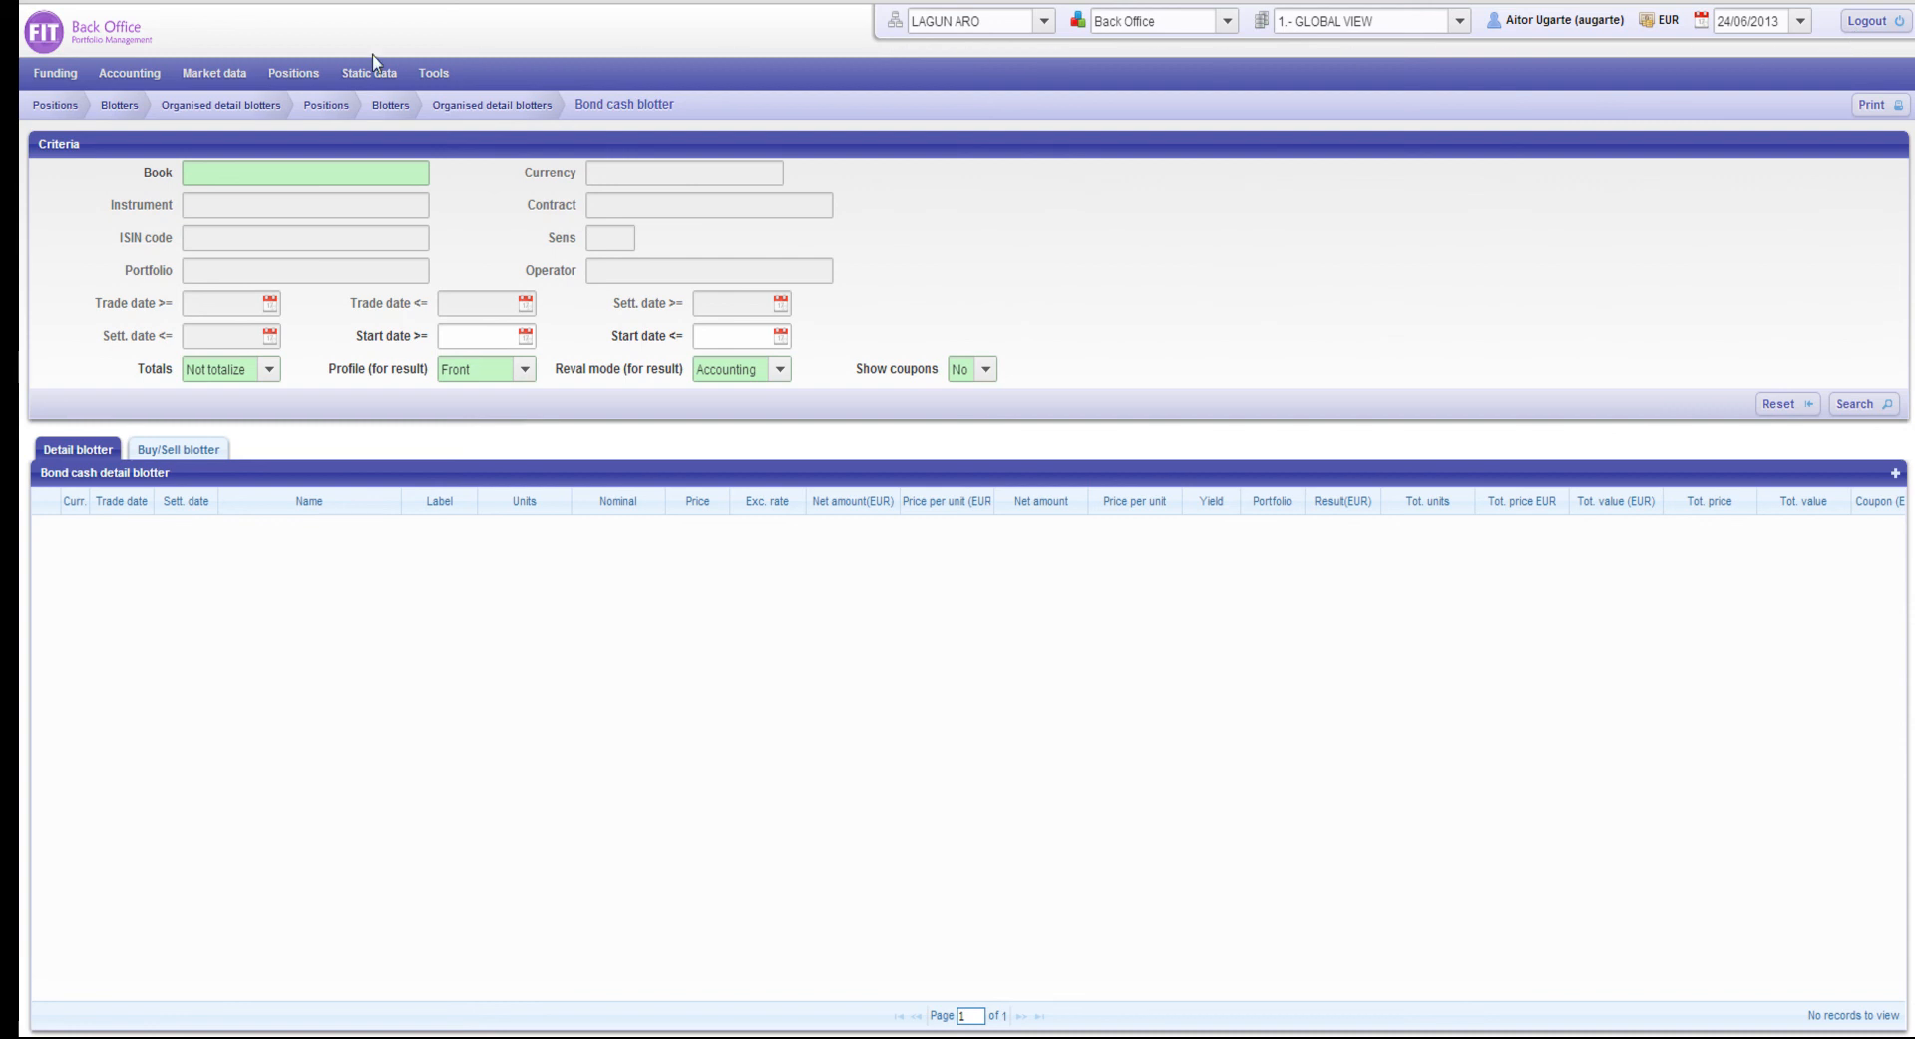
In the FIT Back Office application, search the bond cash blotter for book 1.- AROG AHORRO with totals By FIT code
click(269, 174)
text(1)
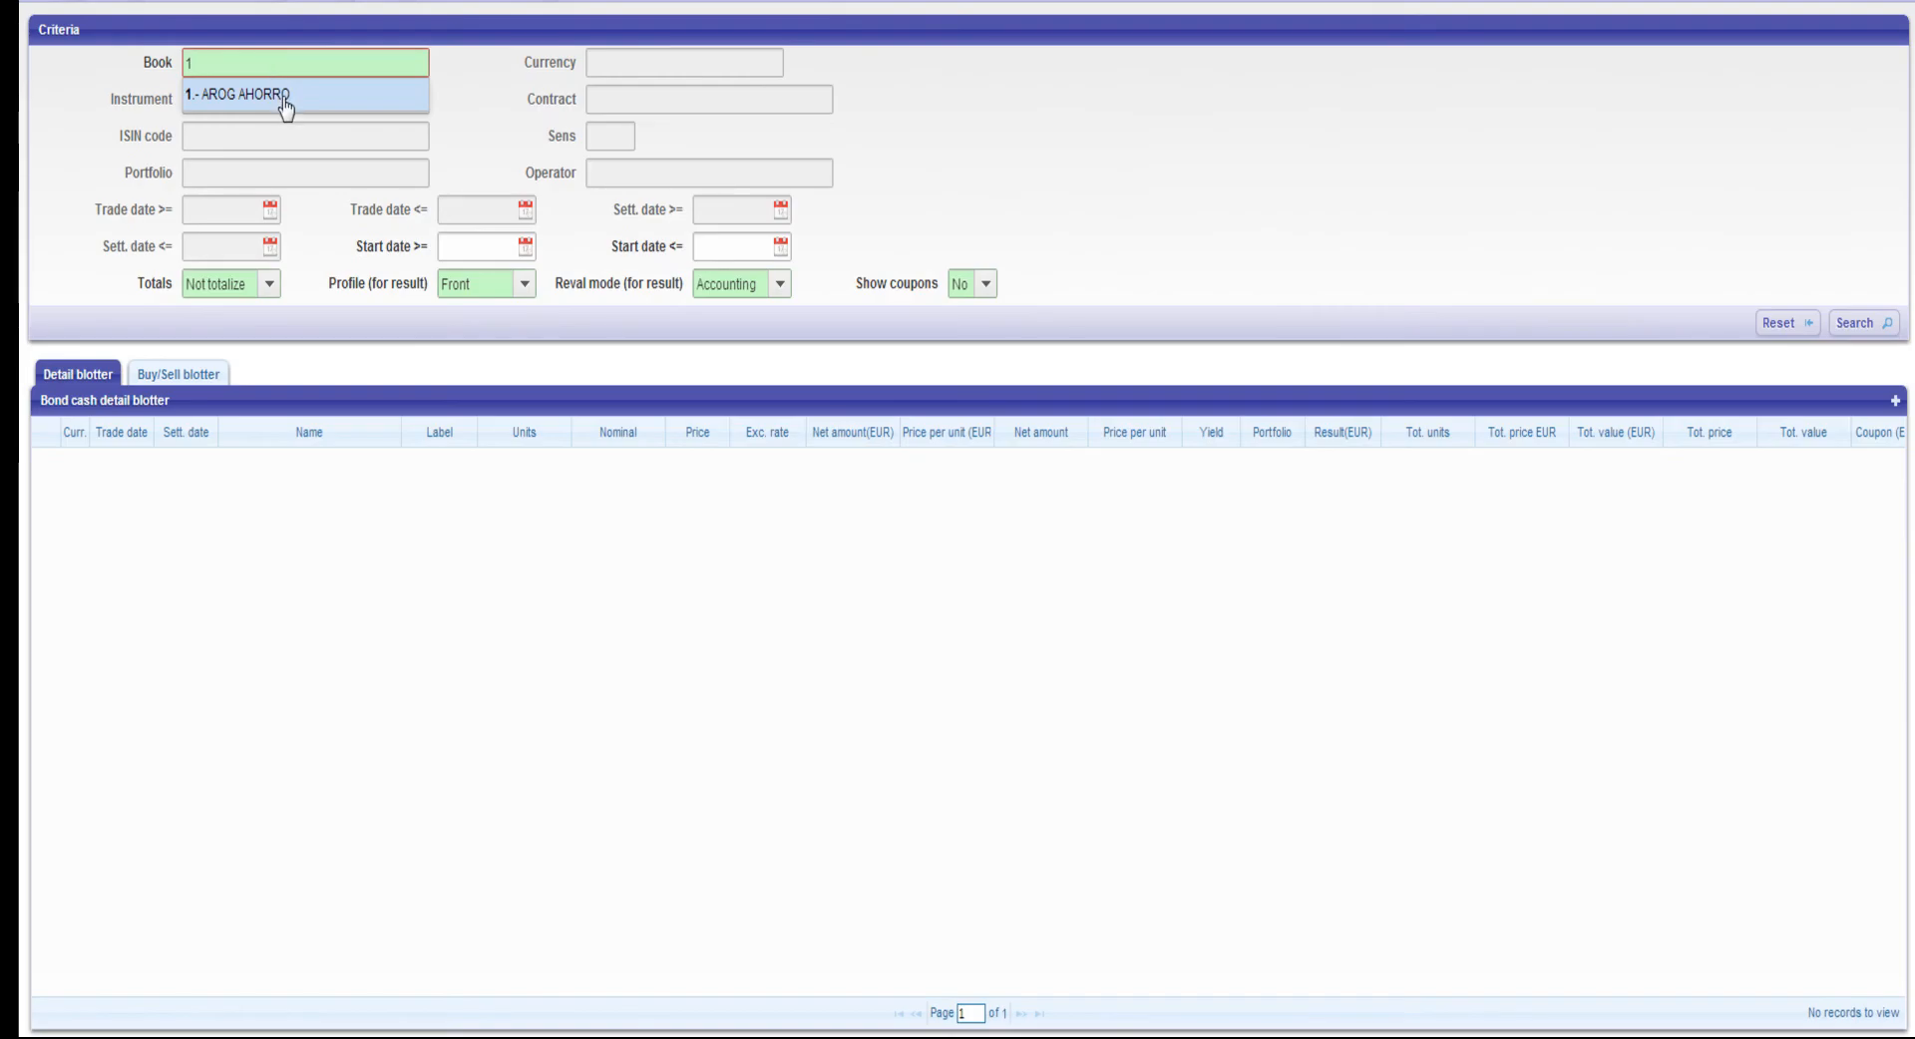
click(283, 98)
click(242, 289)
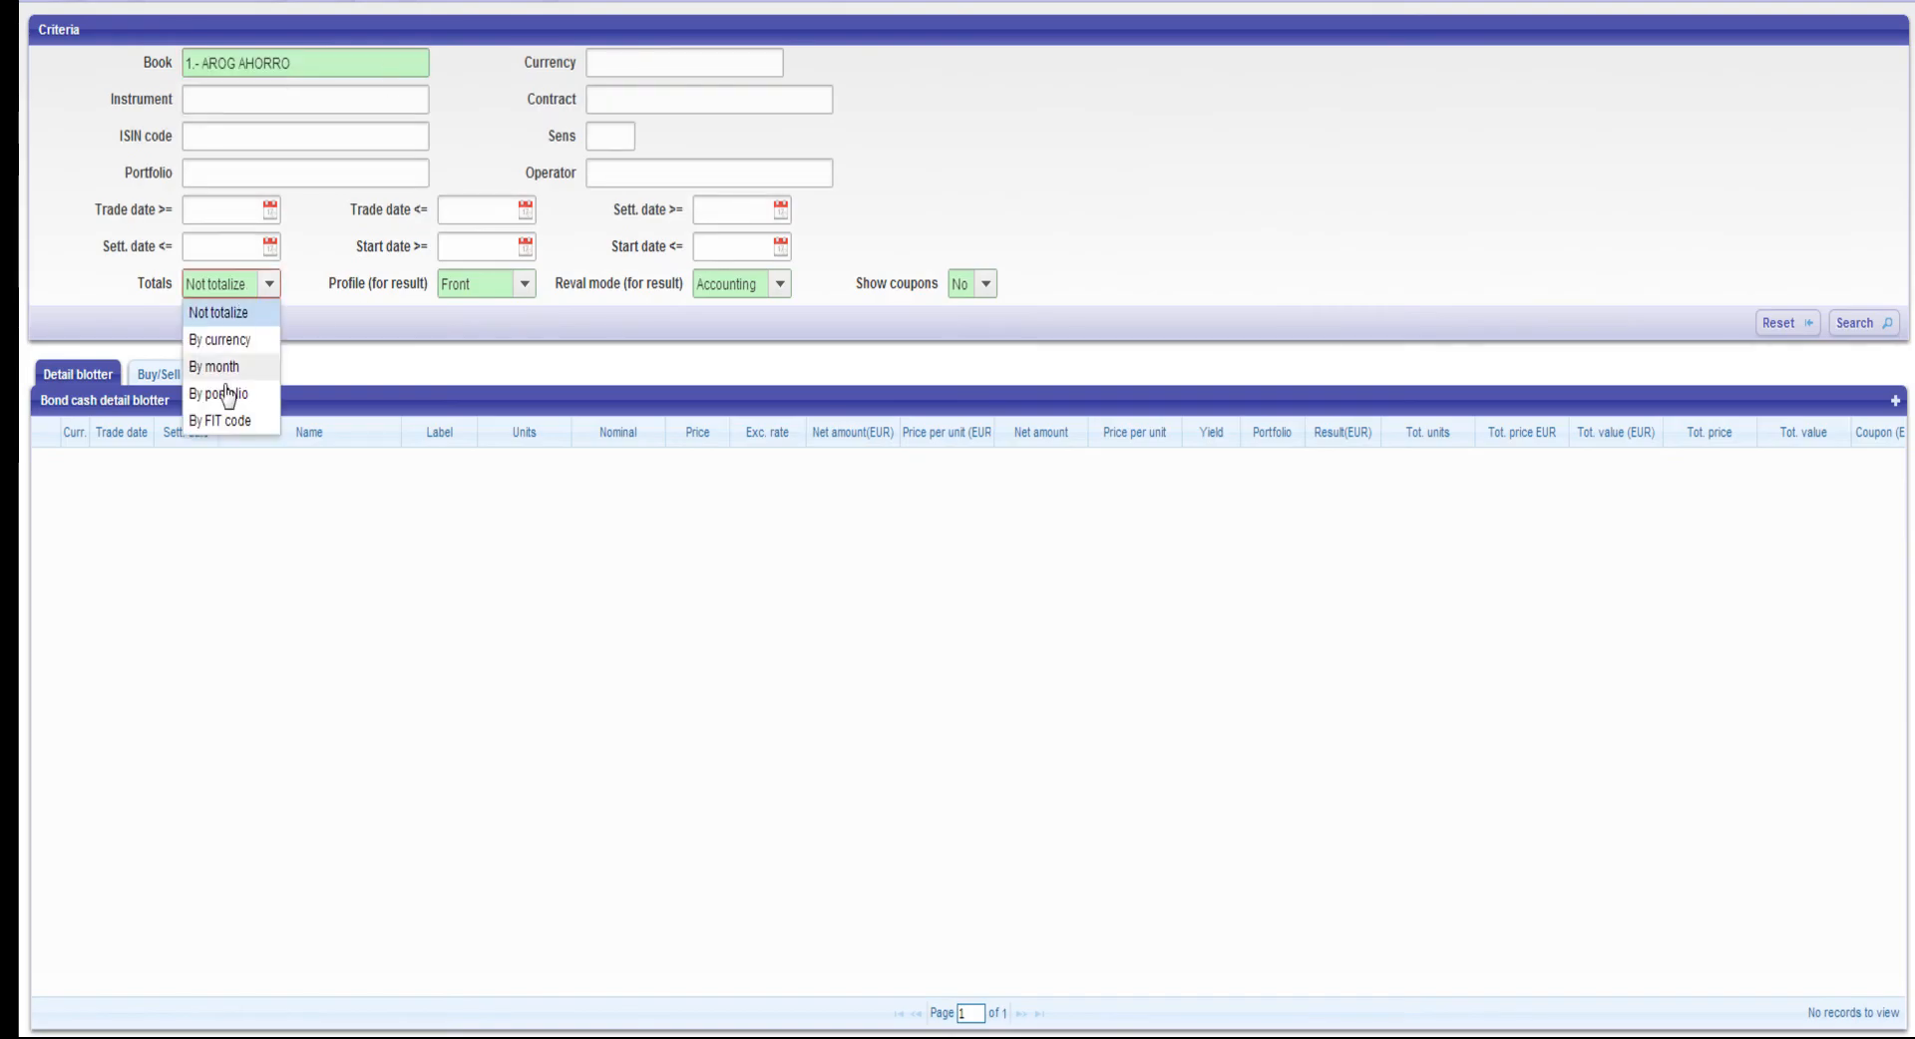
click(218, 424)
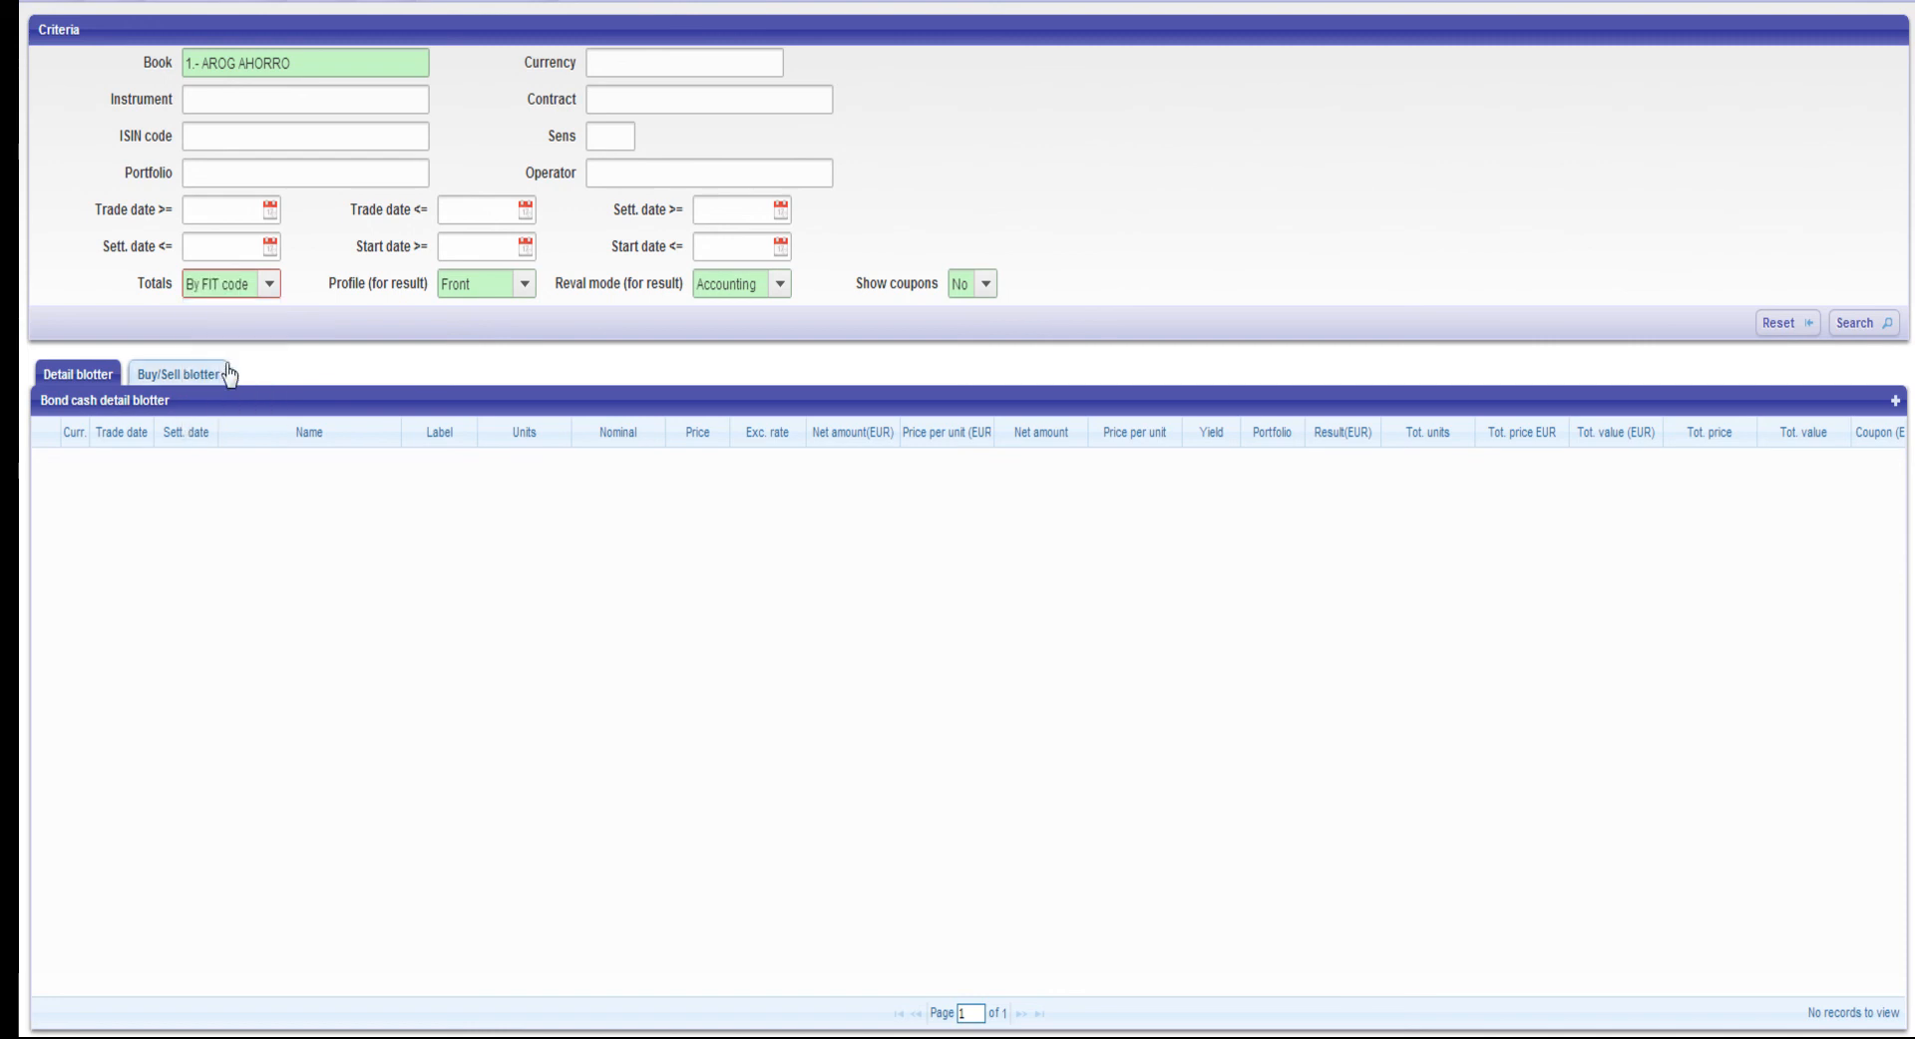
click(1852, 323)
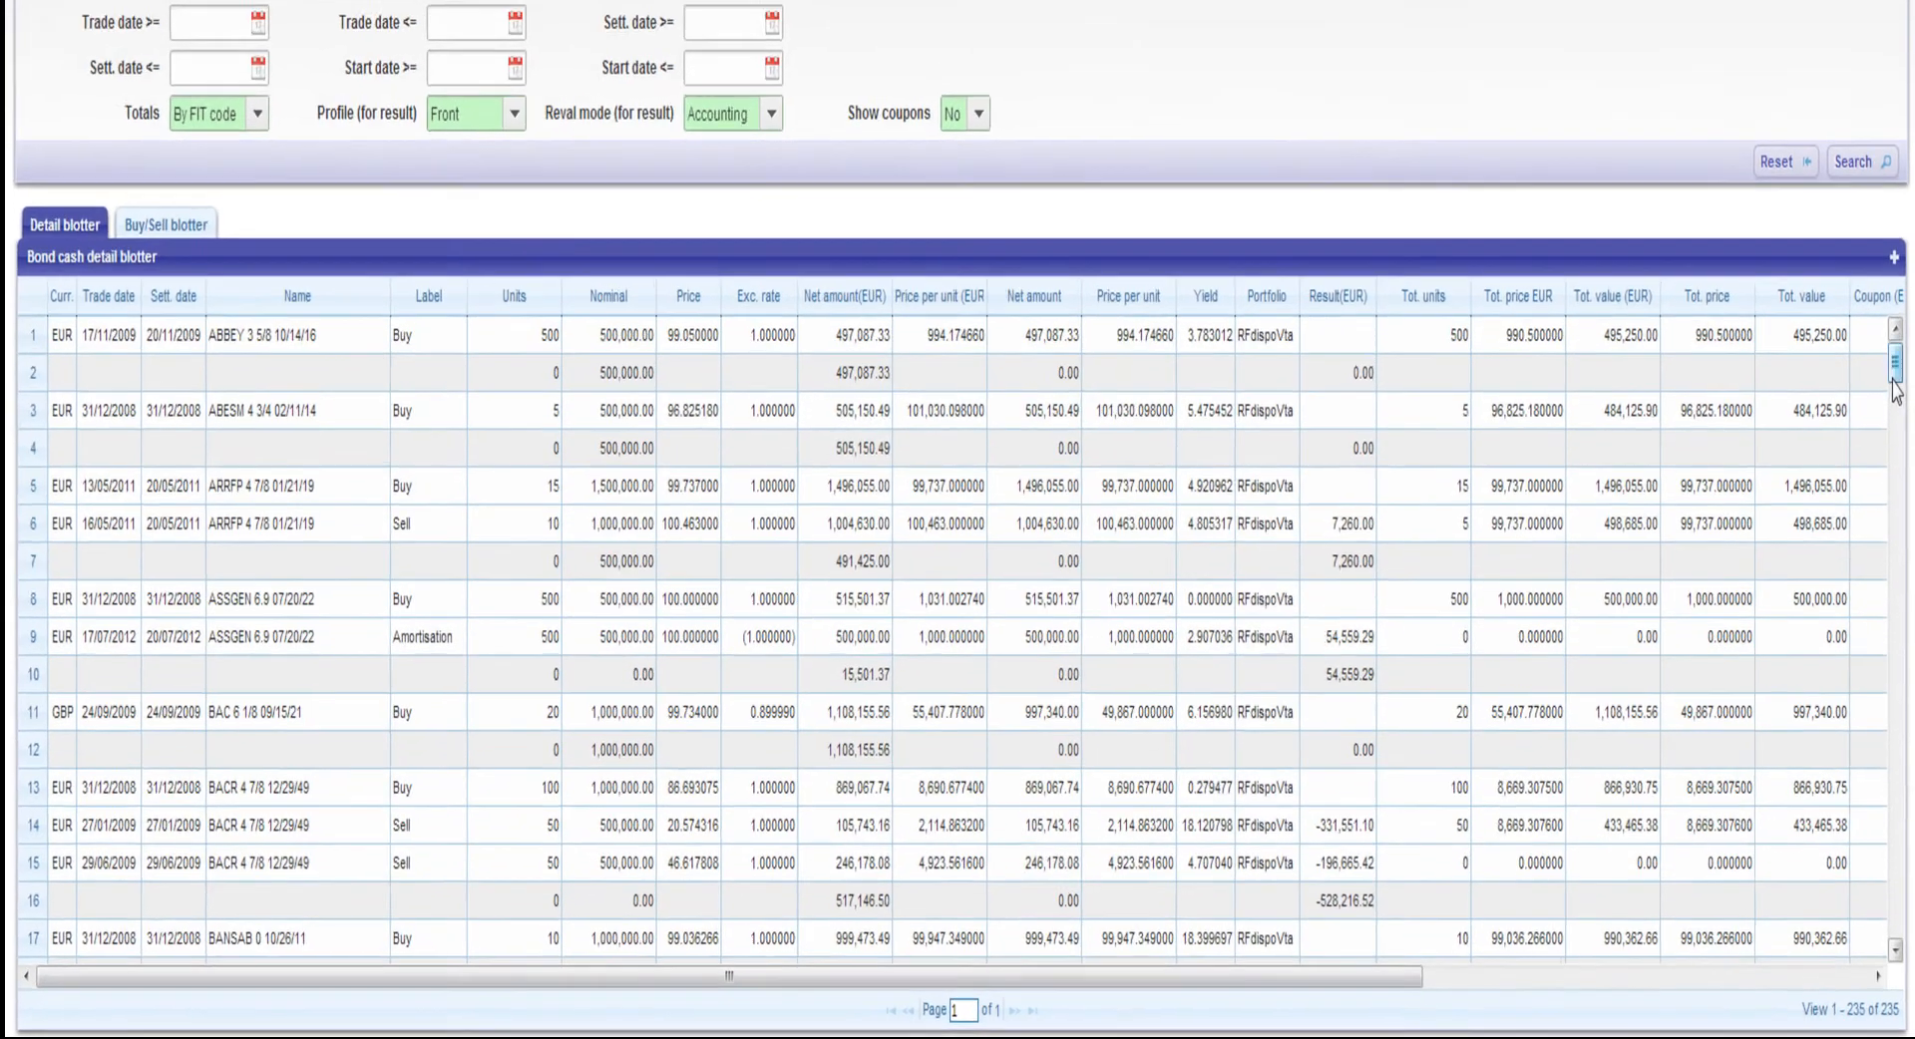
Examine the bond cash detail blotter down to its last row, and look through the Buy/Sell blotter
drag(1896, 489, 1889, 728)
drag(1888, 598, 1907, 965)
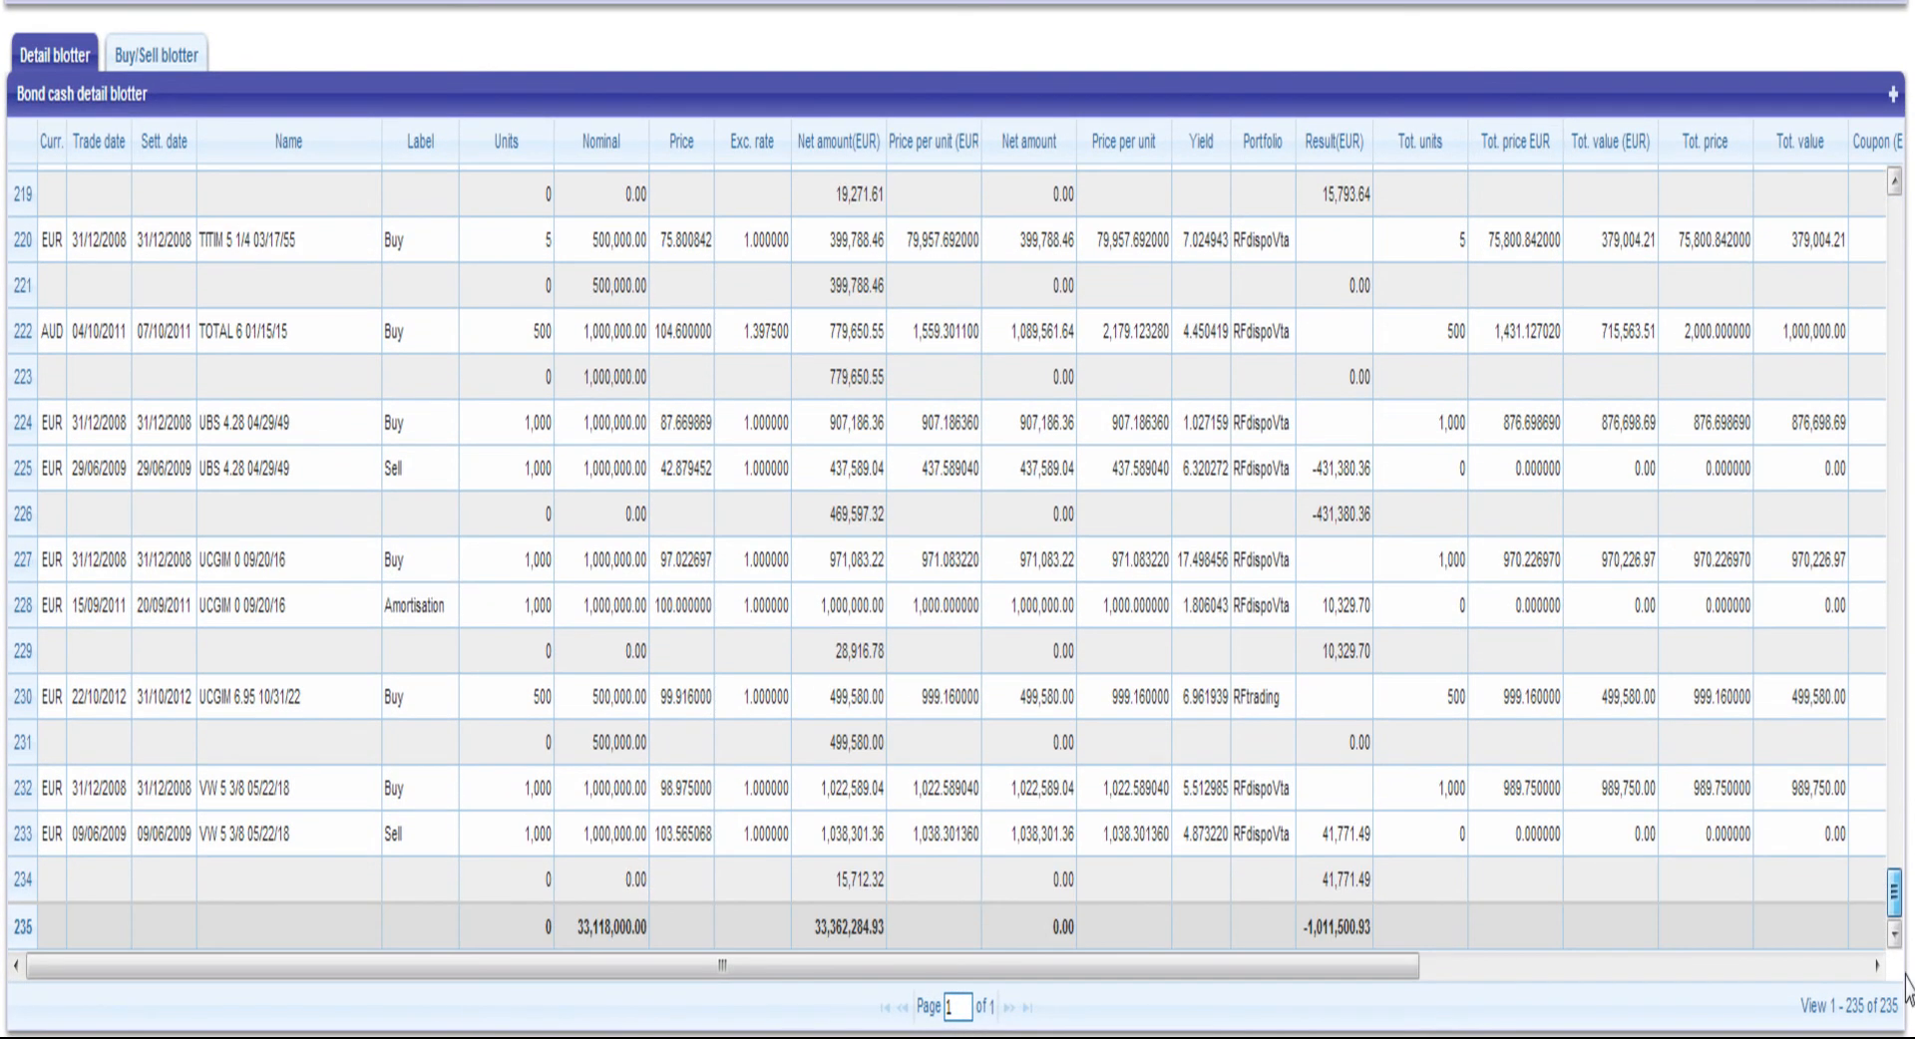
click(180, 60)
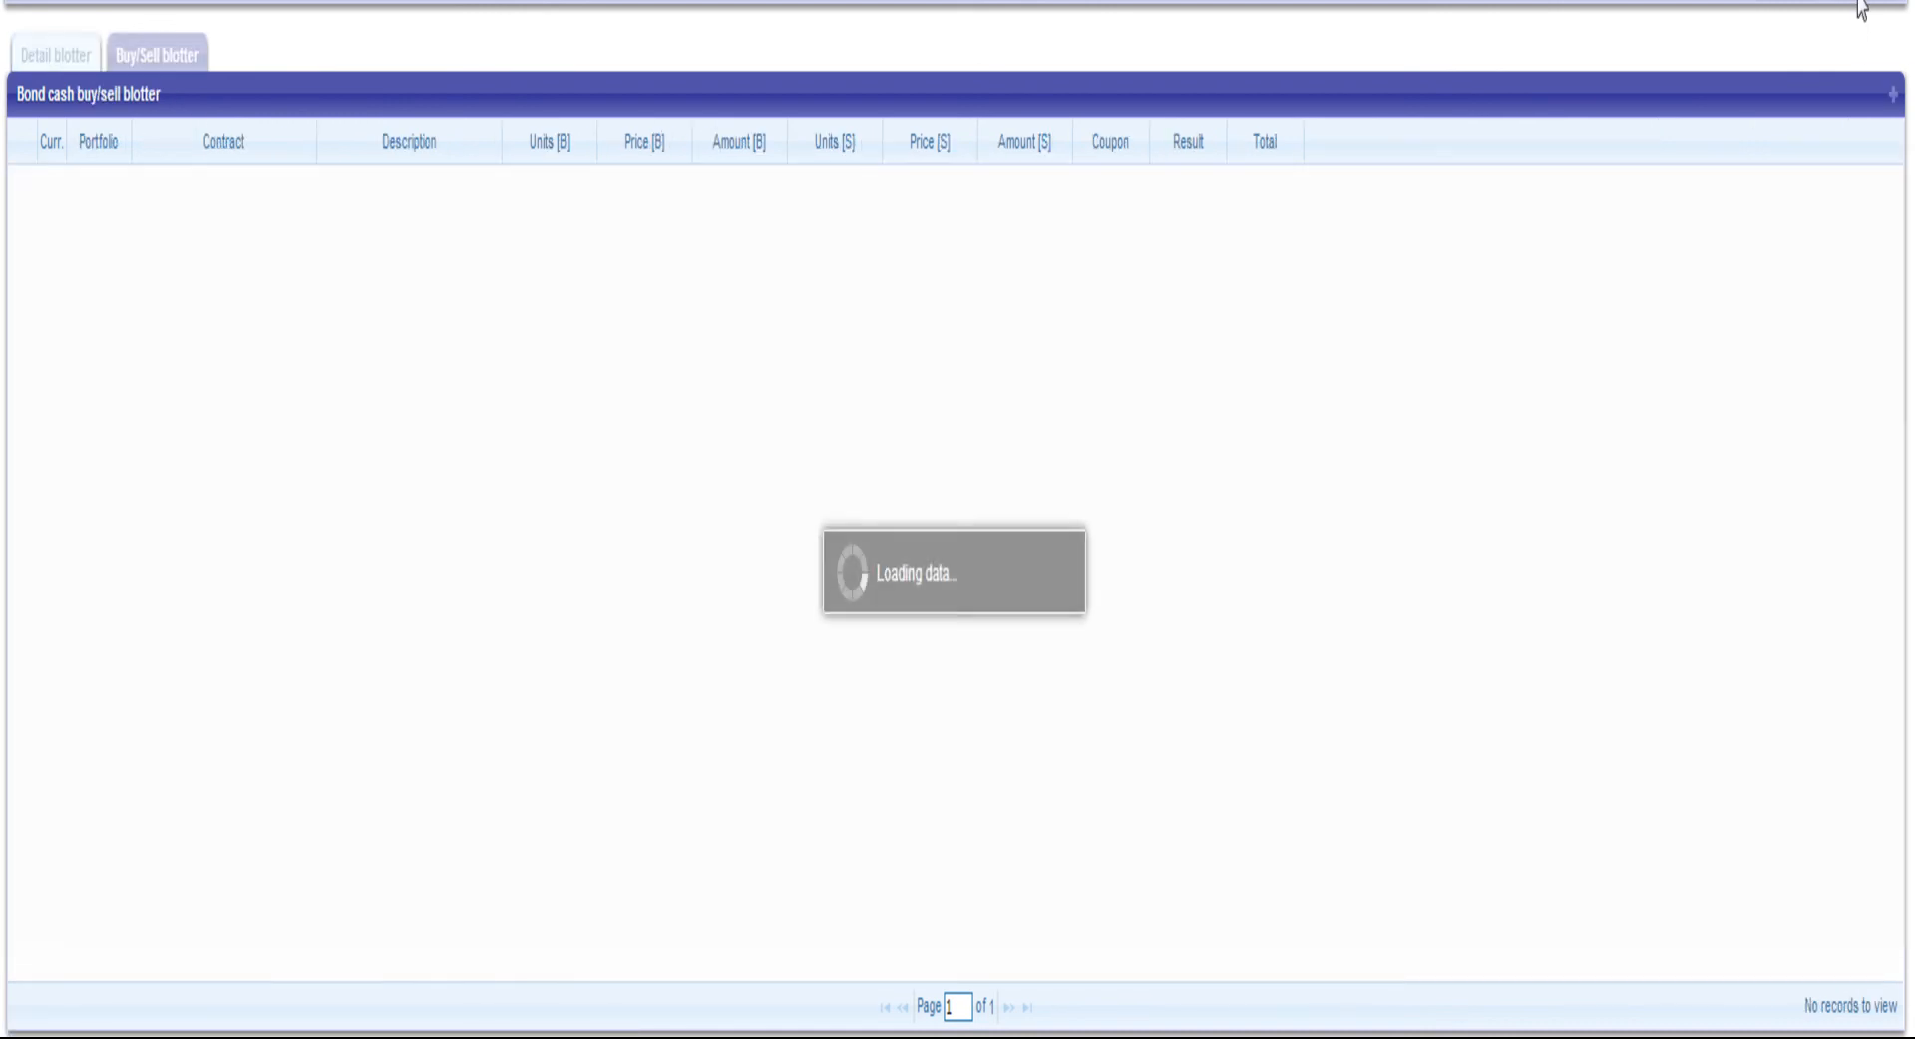
scroll(675, 589, down, 15)
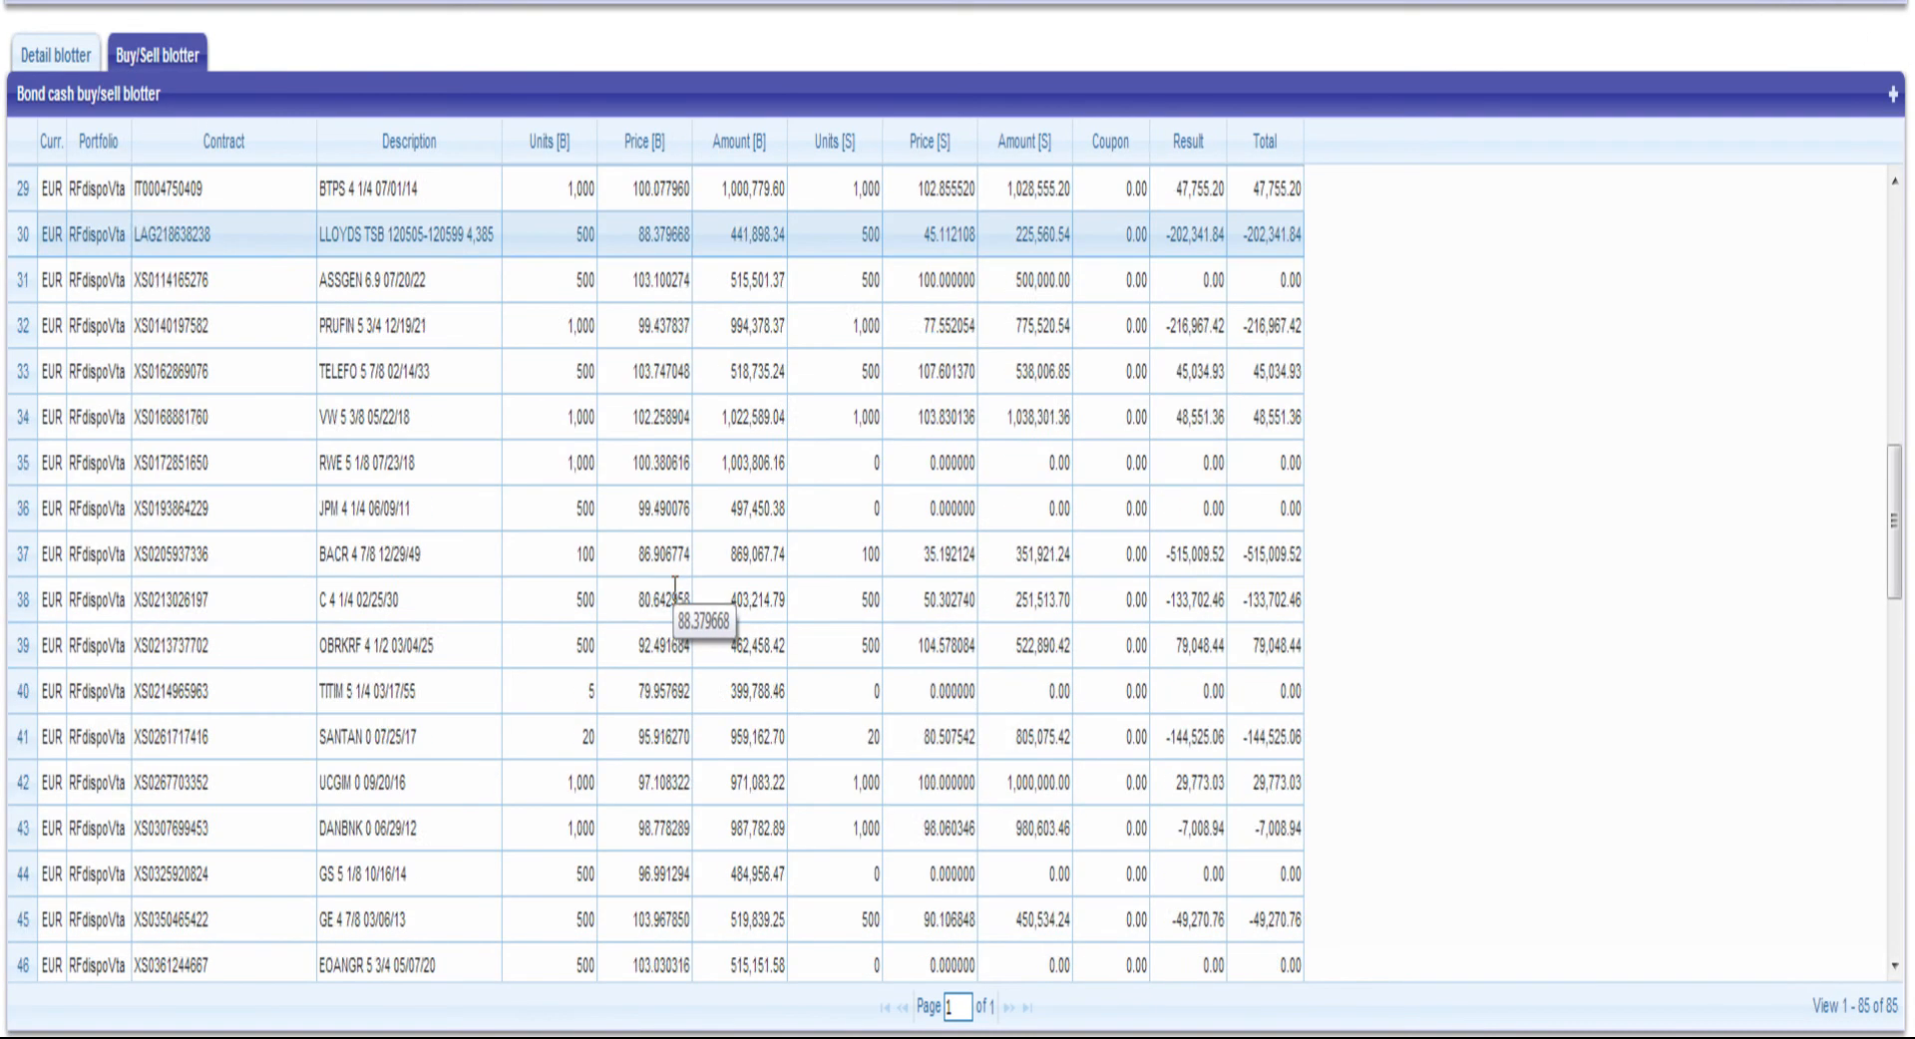
scroll(1009, 626, up, 7)
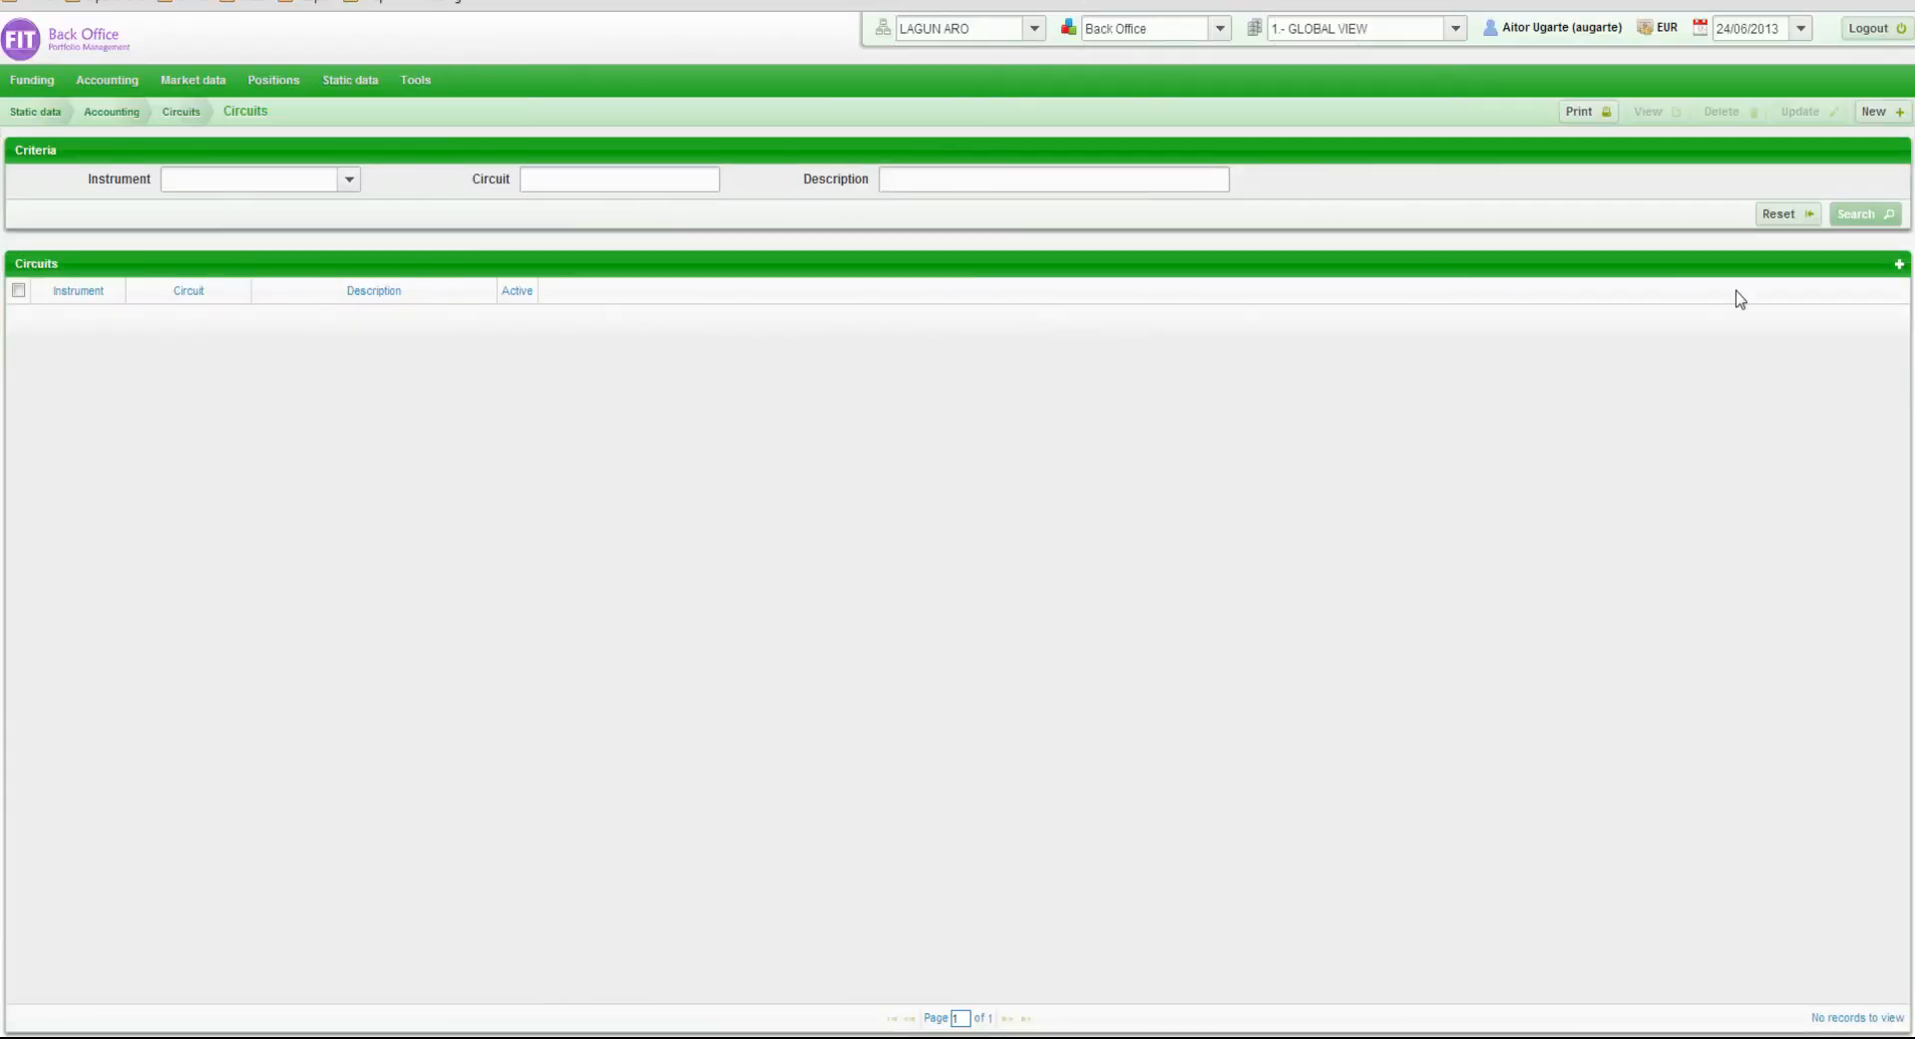
Search all accounting circuits and view the details of the BondCash circuit DV-PAG-L/P
click(1847, 217)
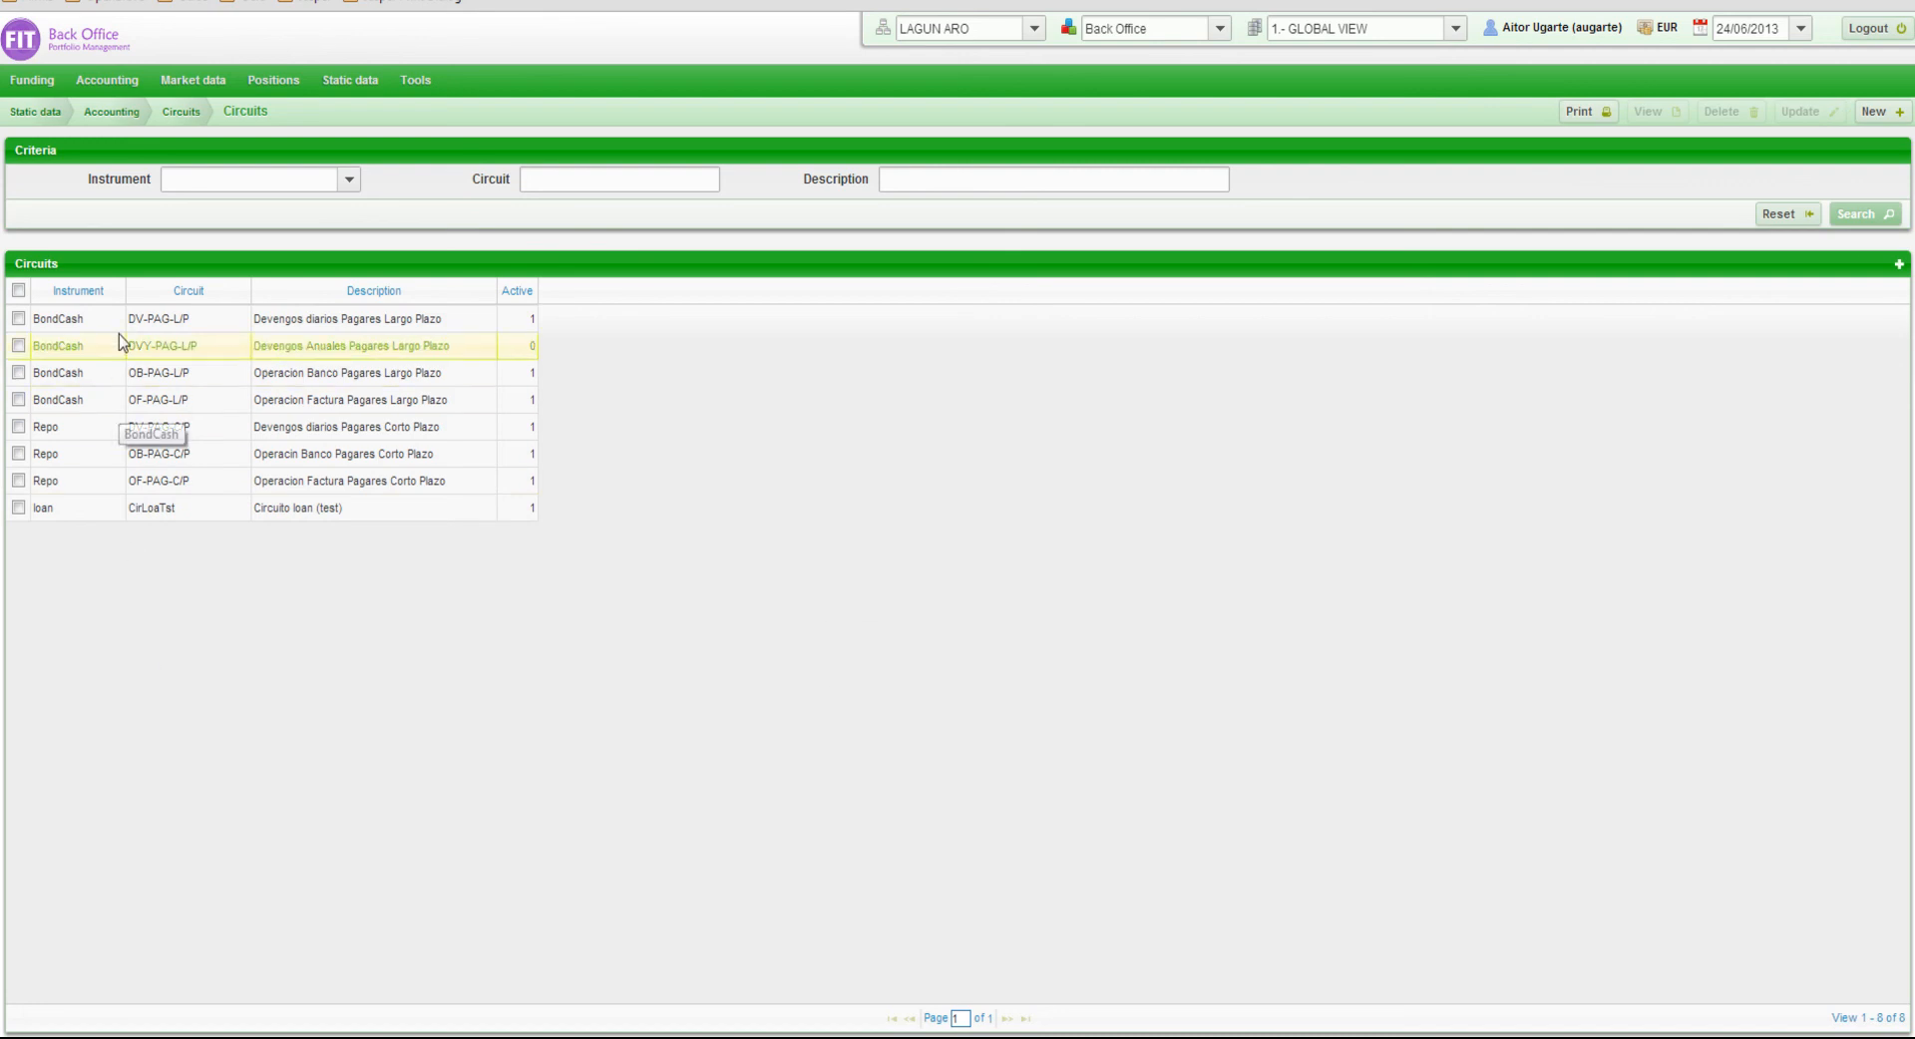
click(80, 318)
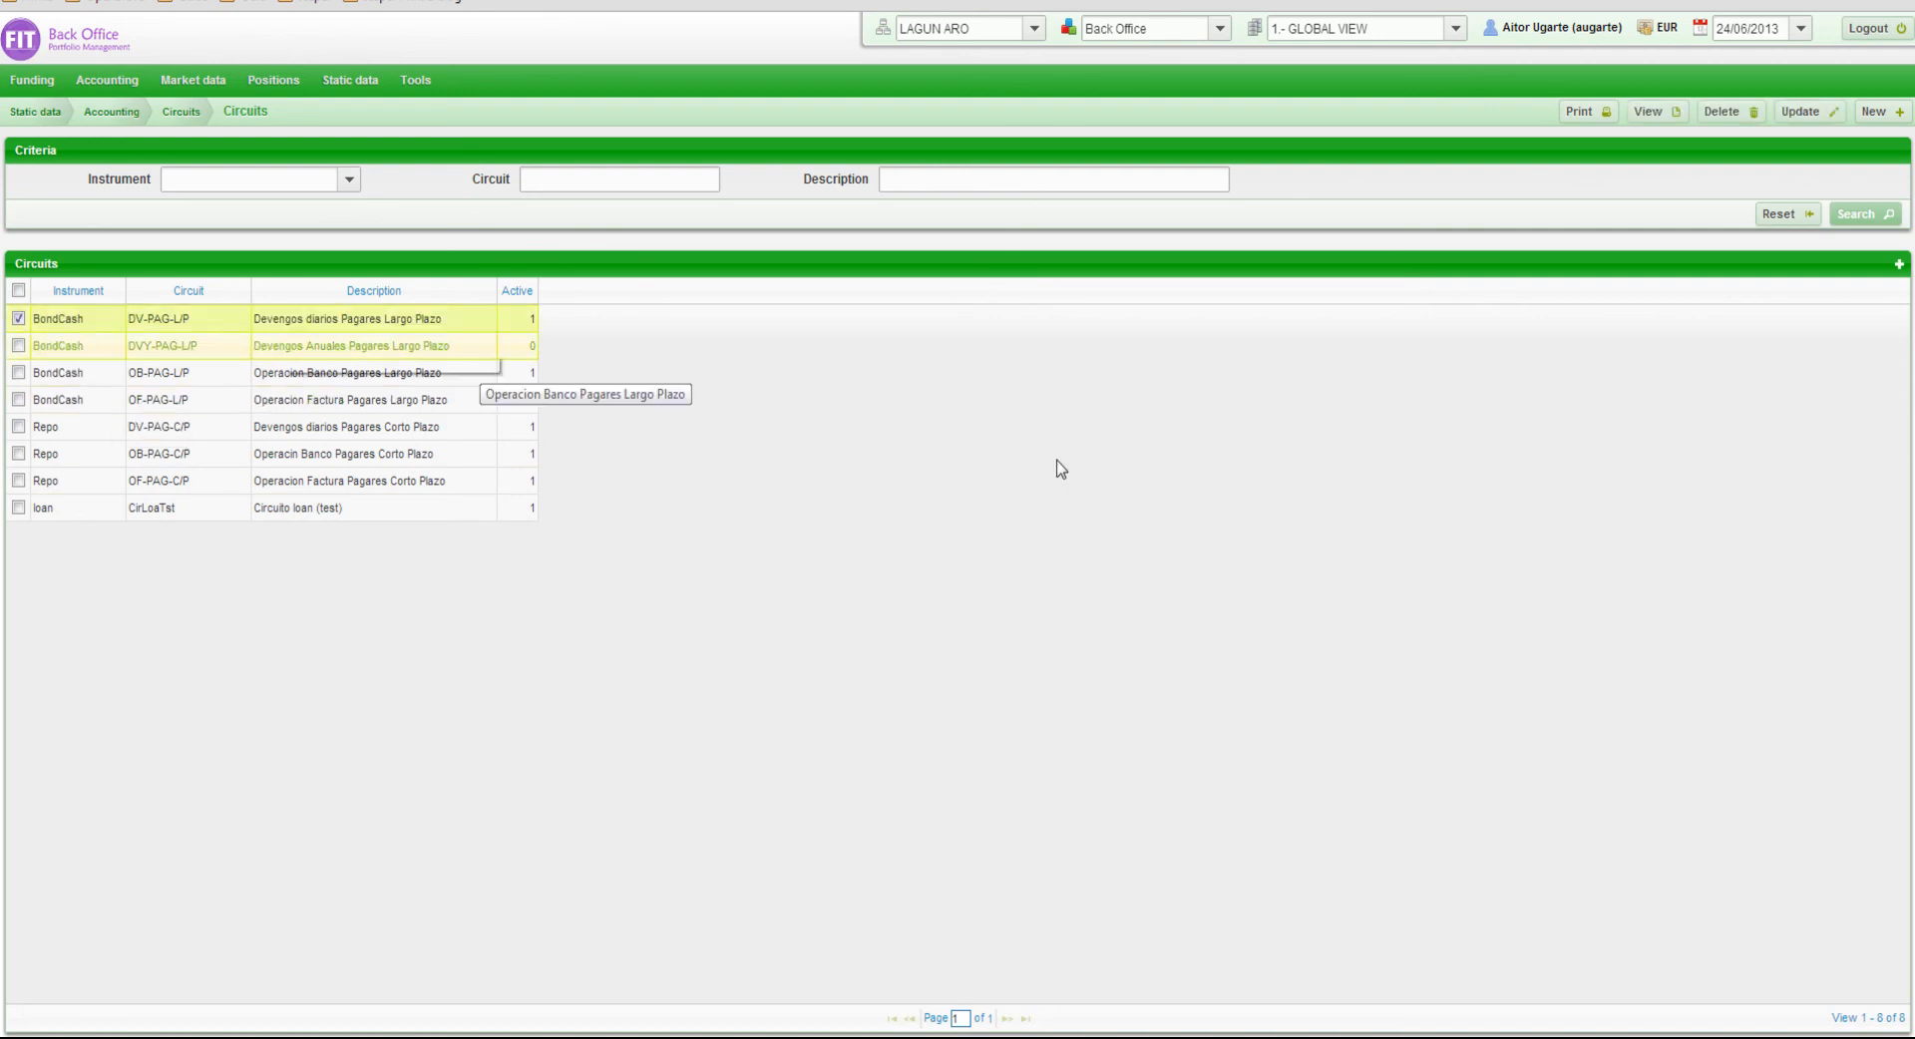
click(1650, 111)
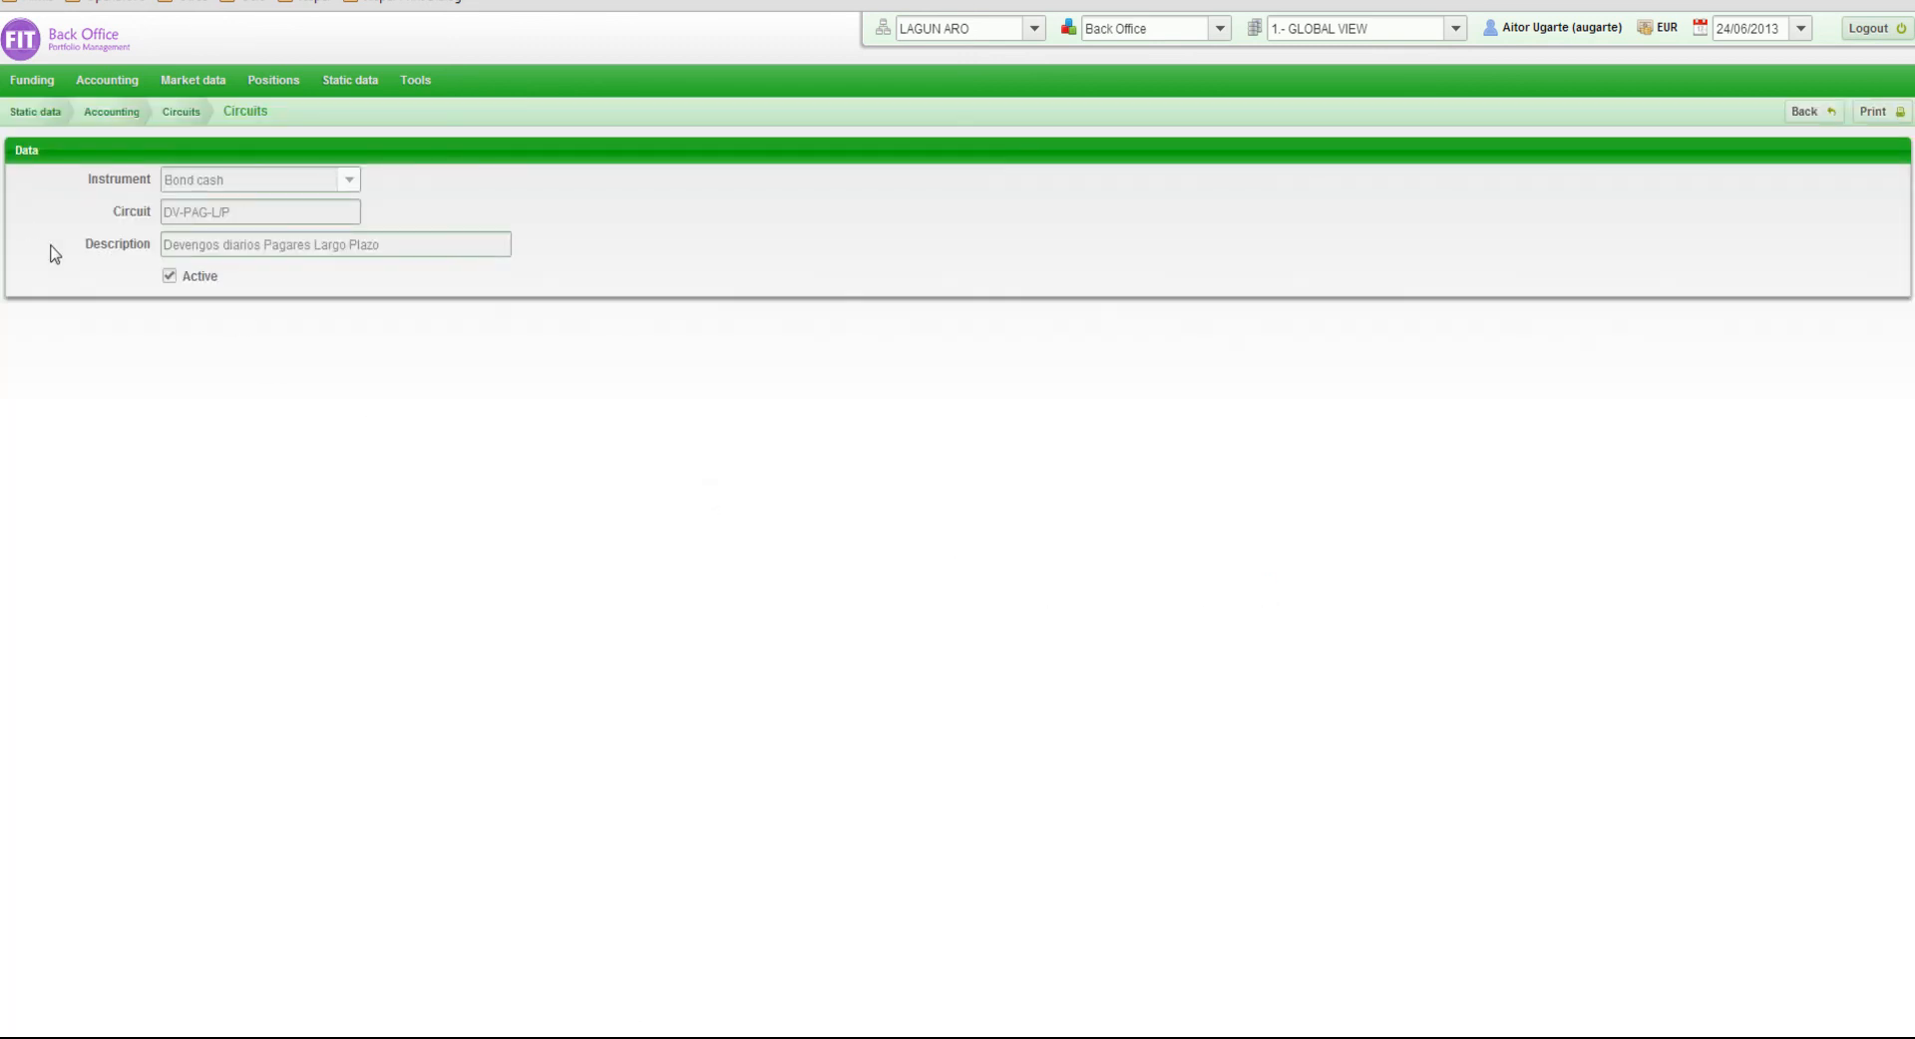
Print the circuit's details by generating a PDF file of the selected tab with European double format
click(1875, 113)
click(952, 465)
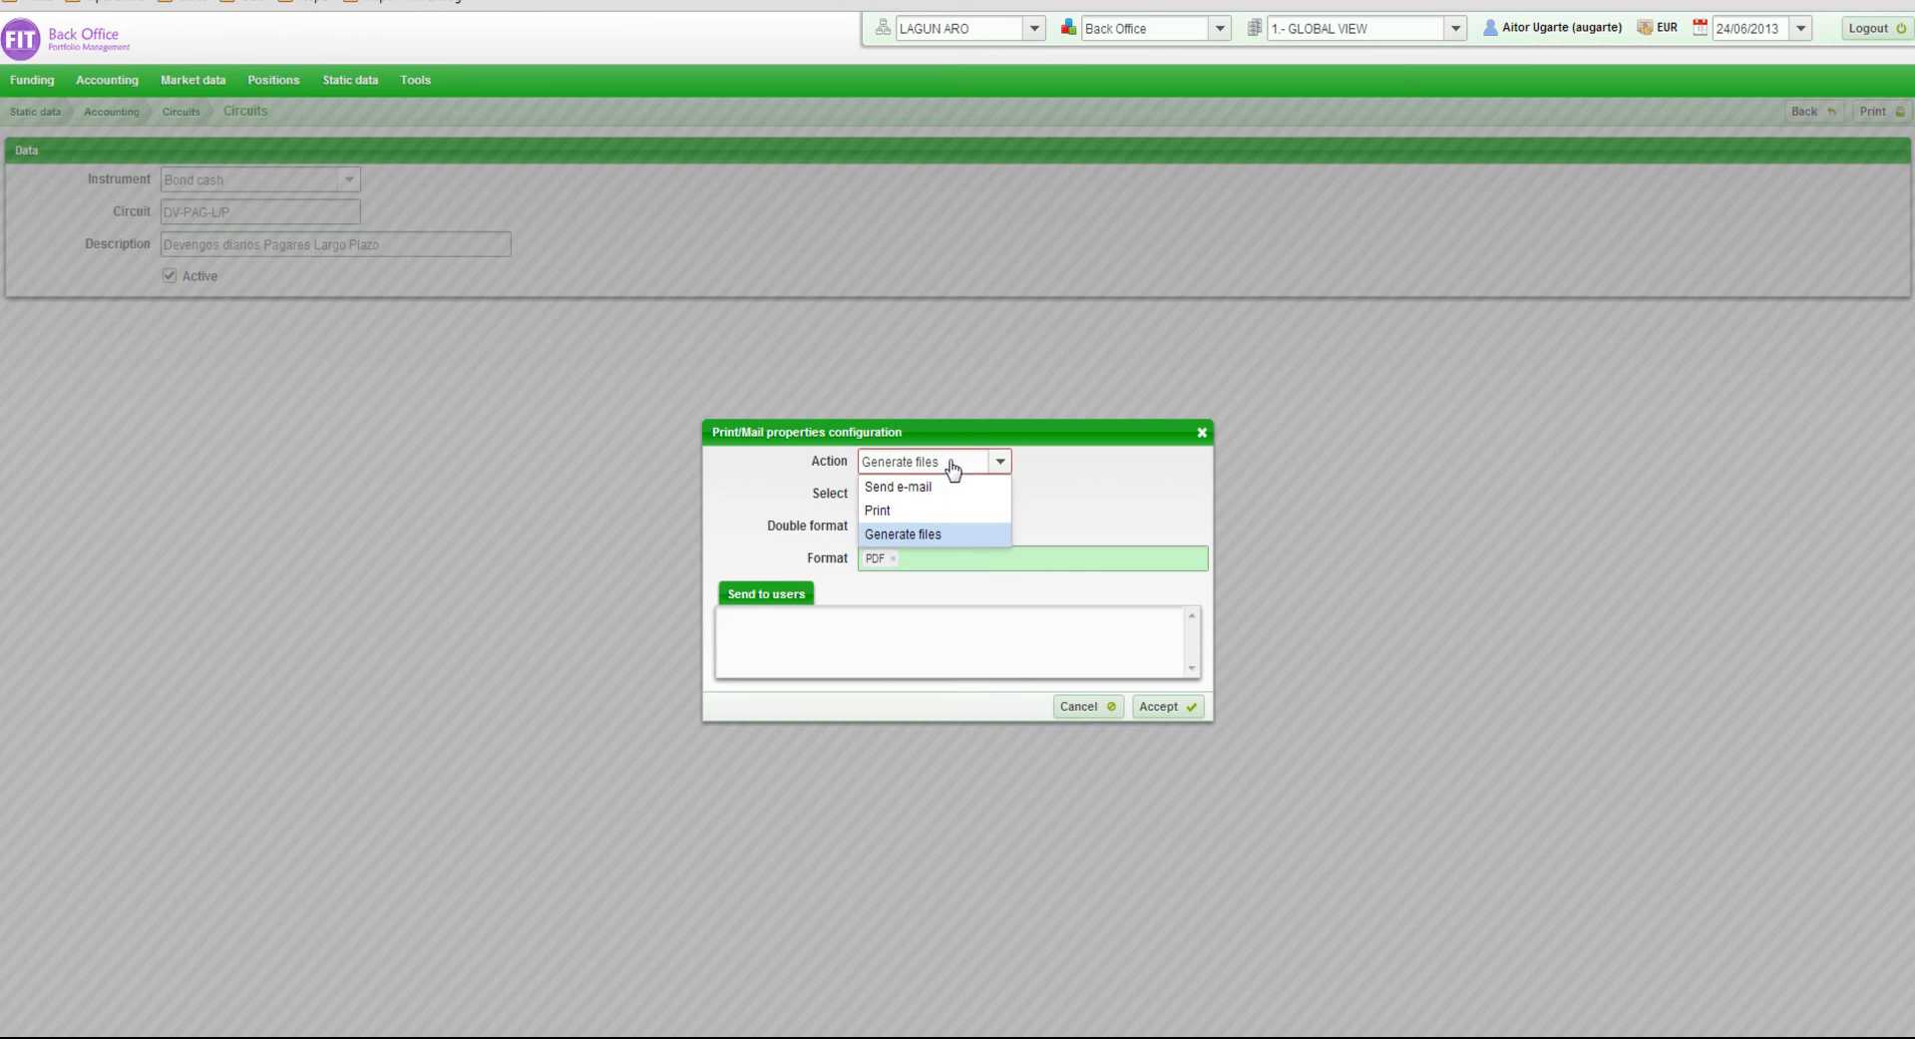
click(952, 469)
click(948, 499)
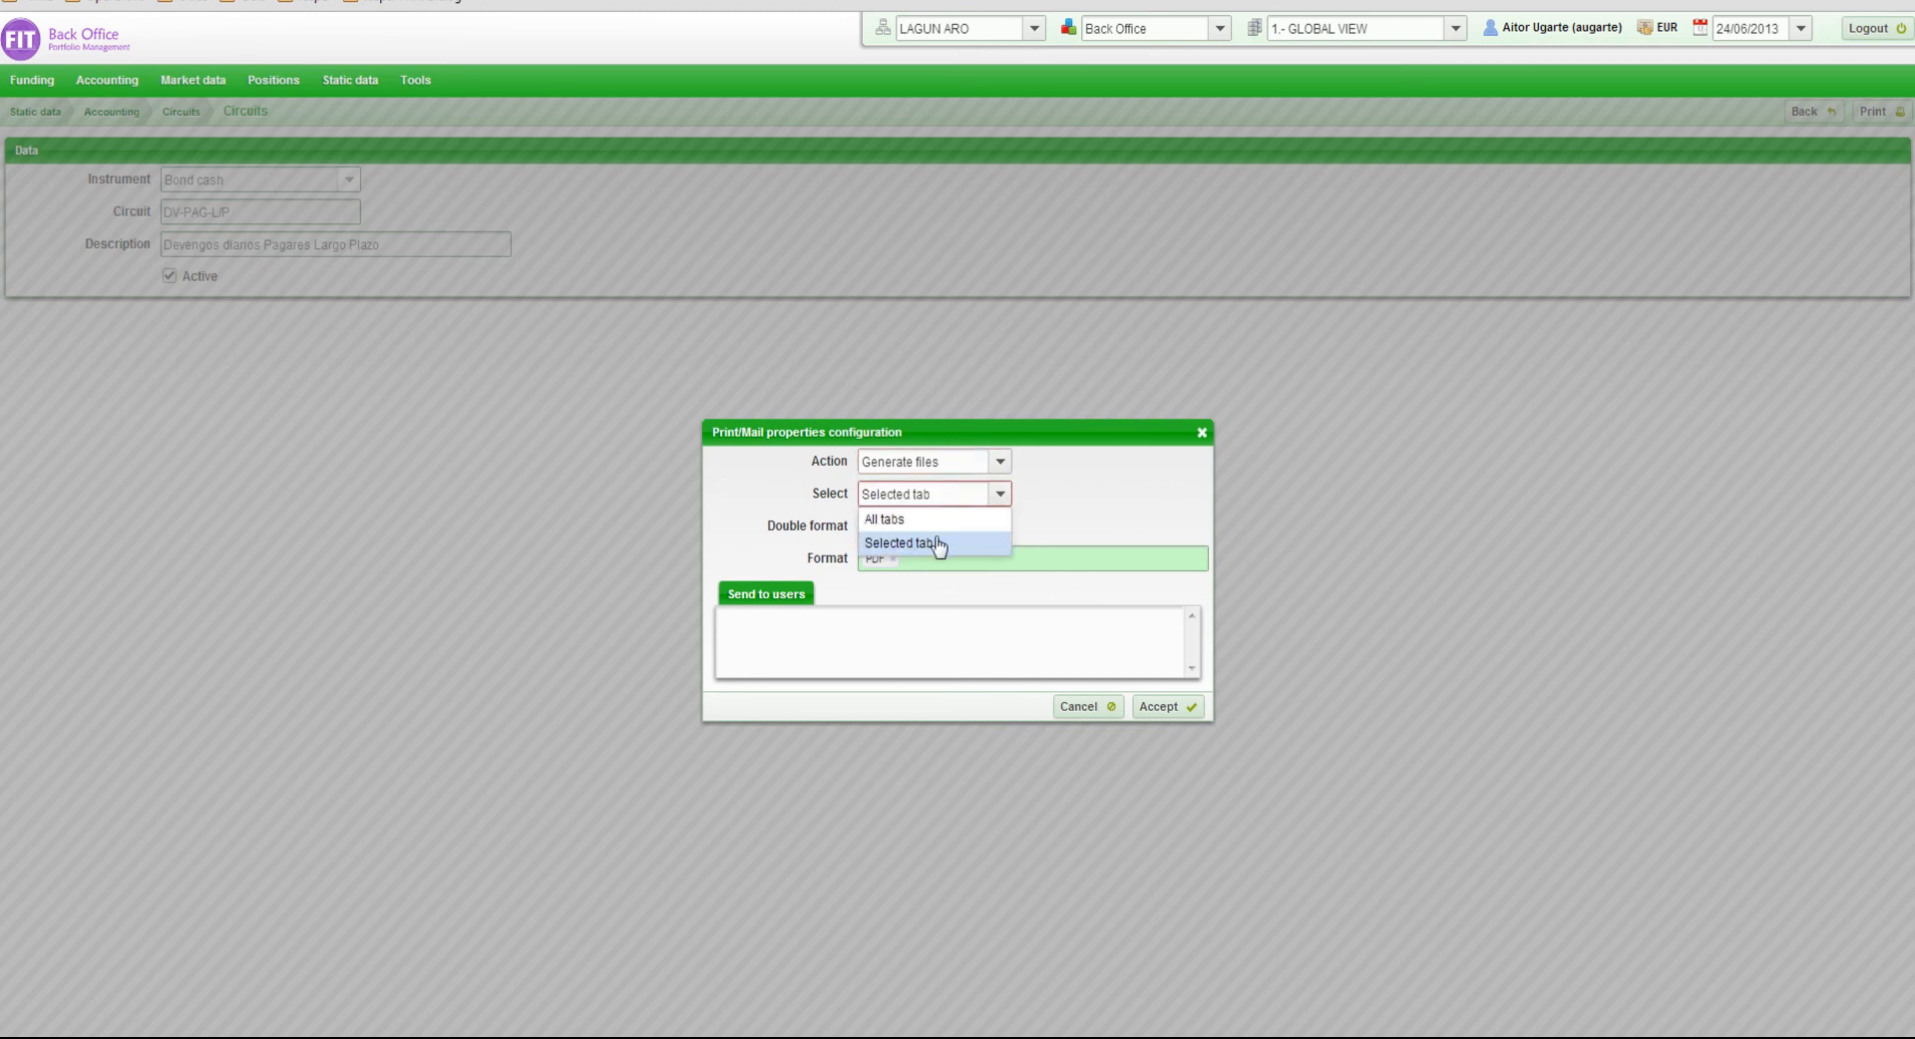
click(944, 499)
click(937, 528)
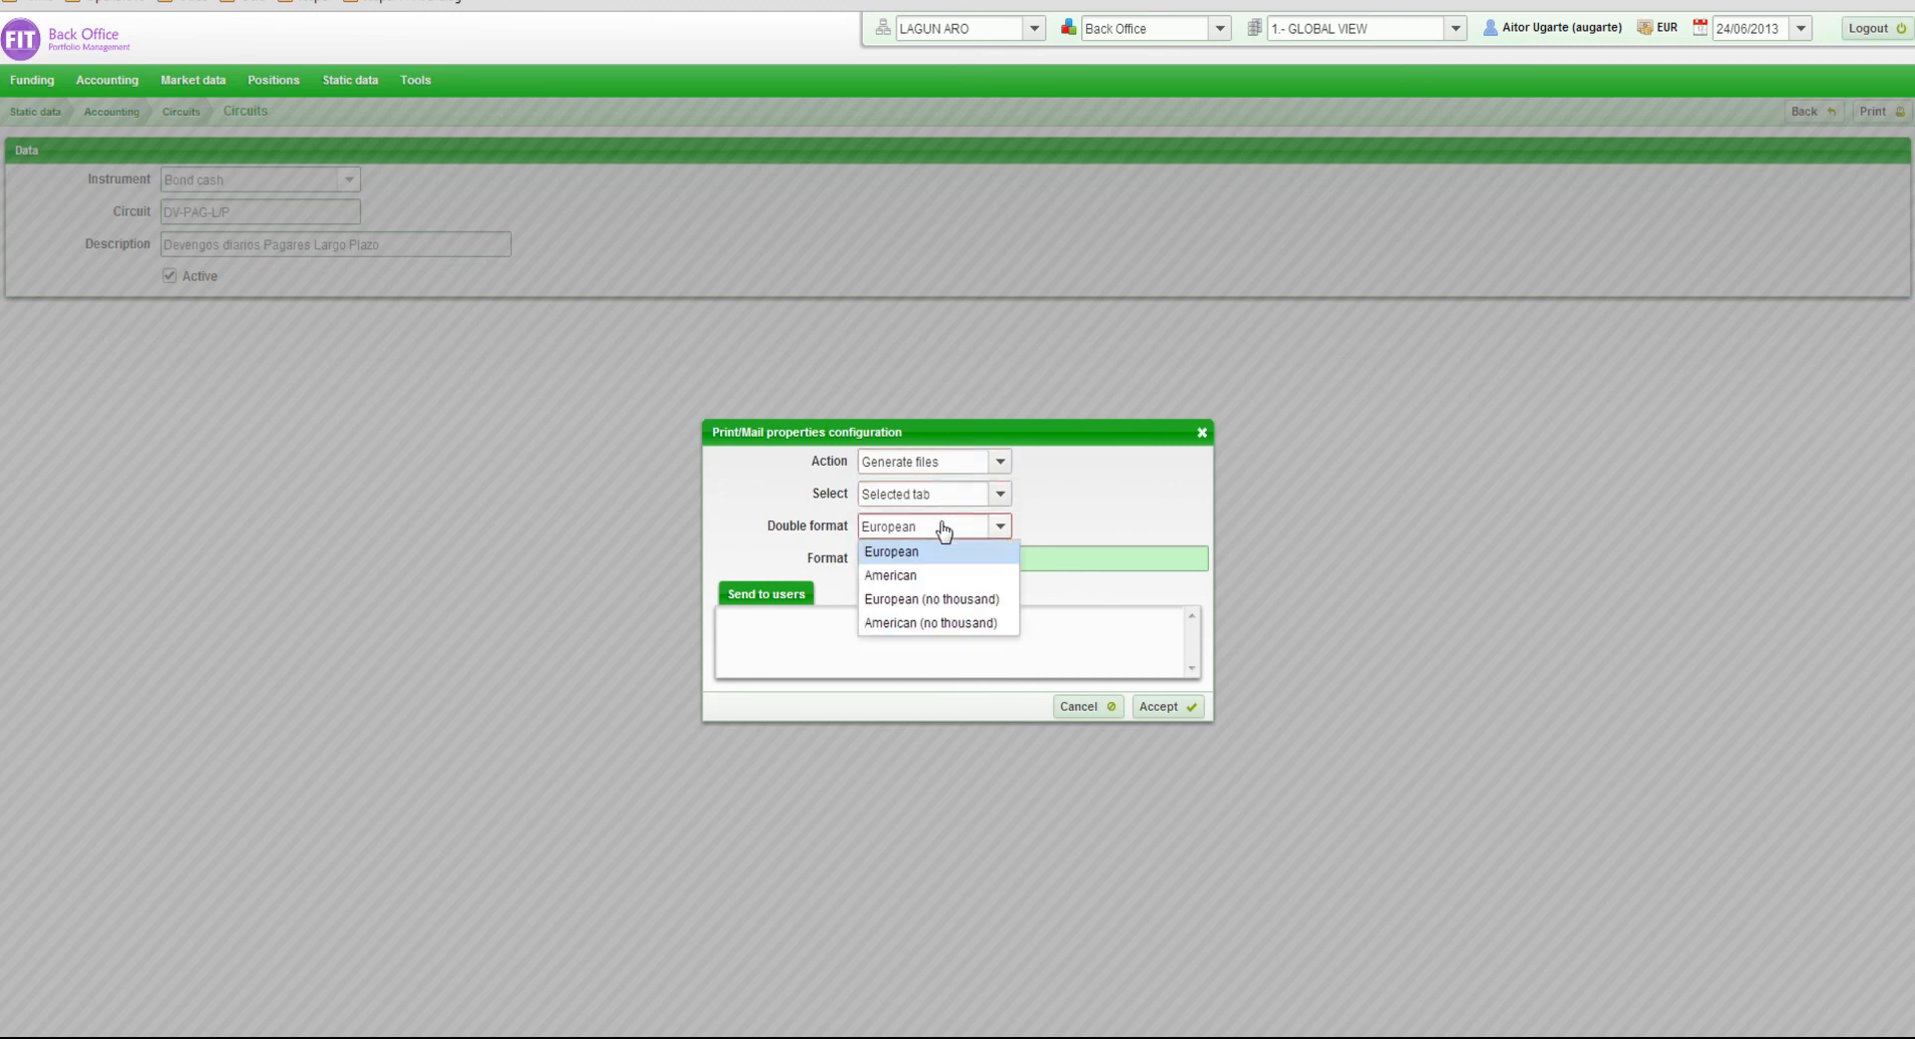
click(933, 553)
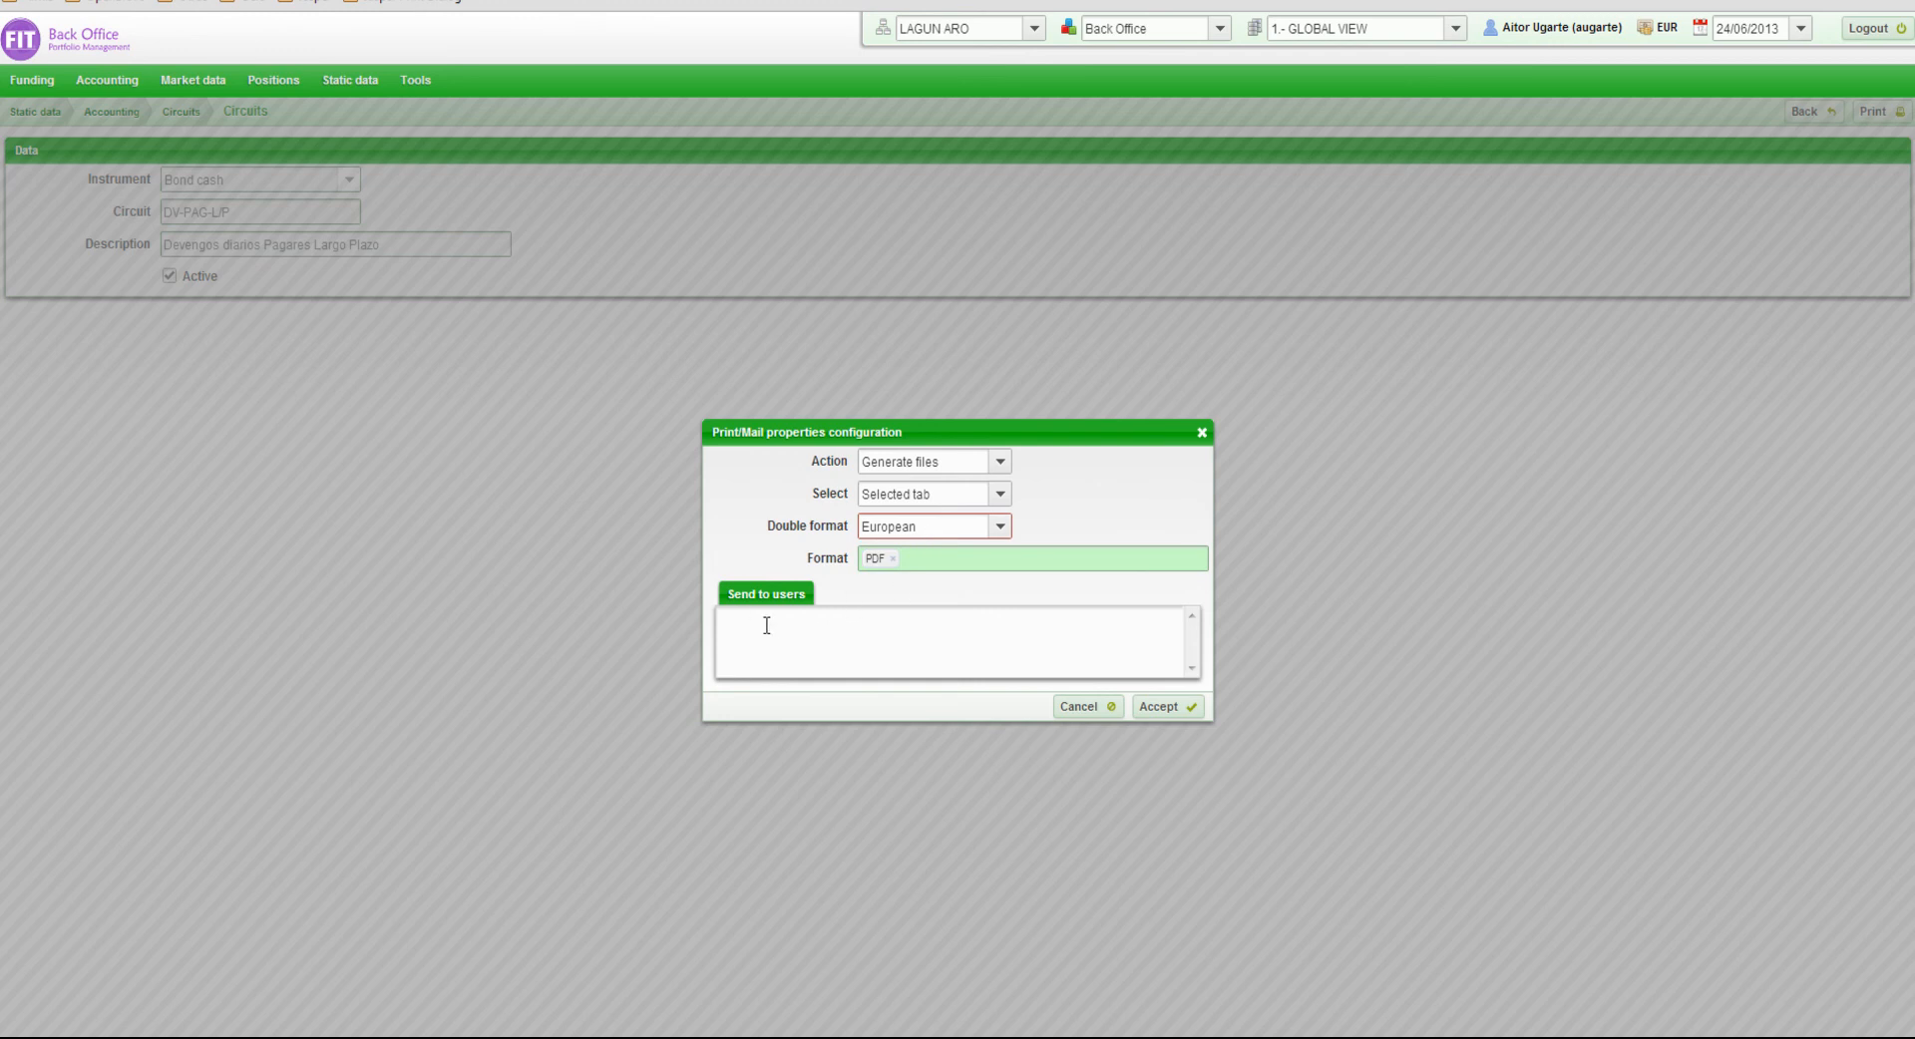
click(1148, 707)
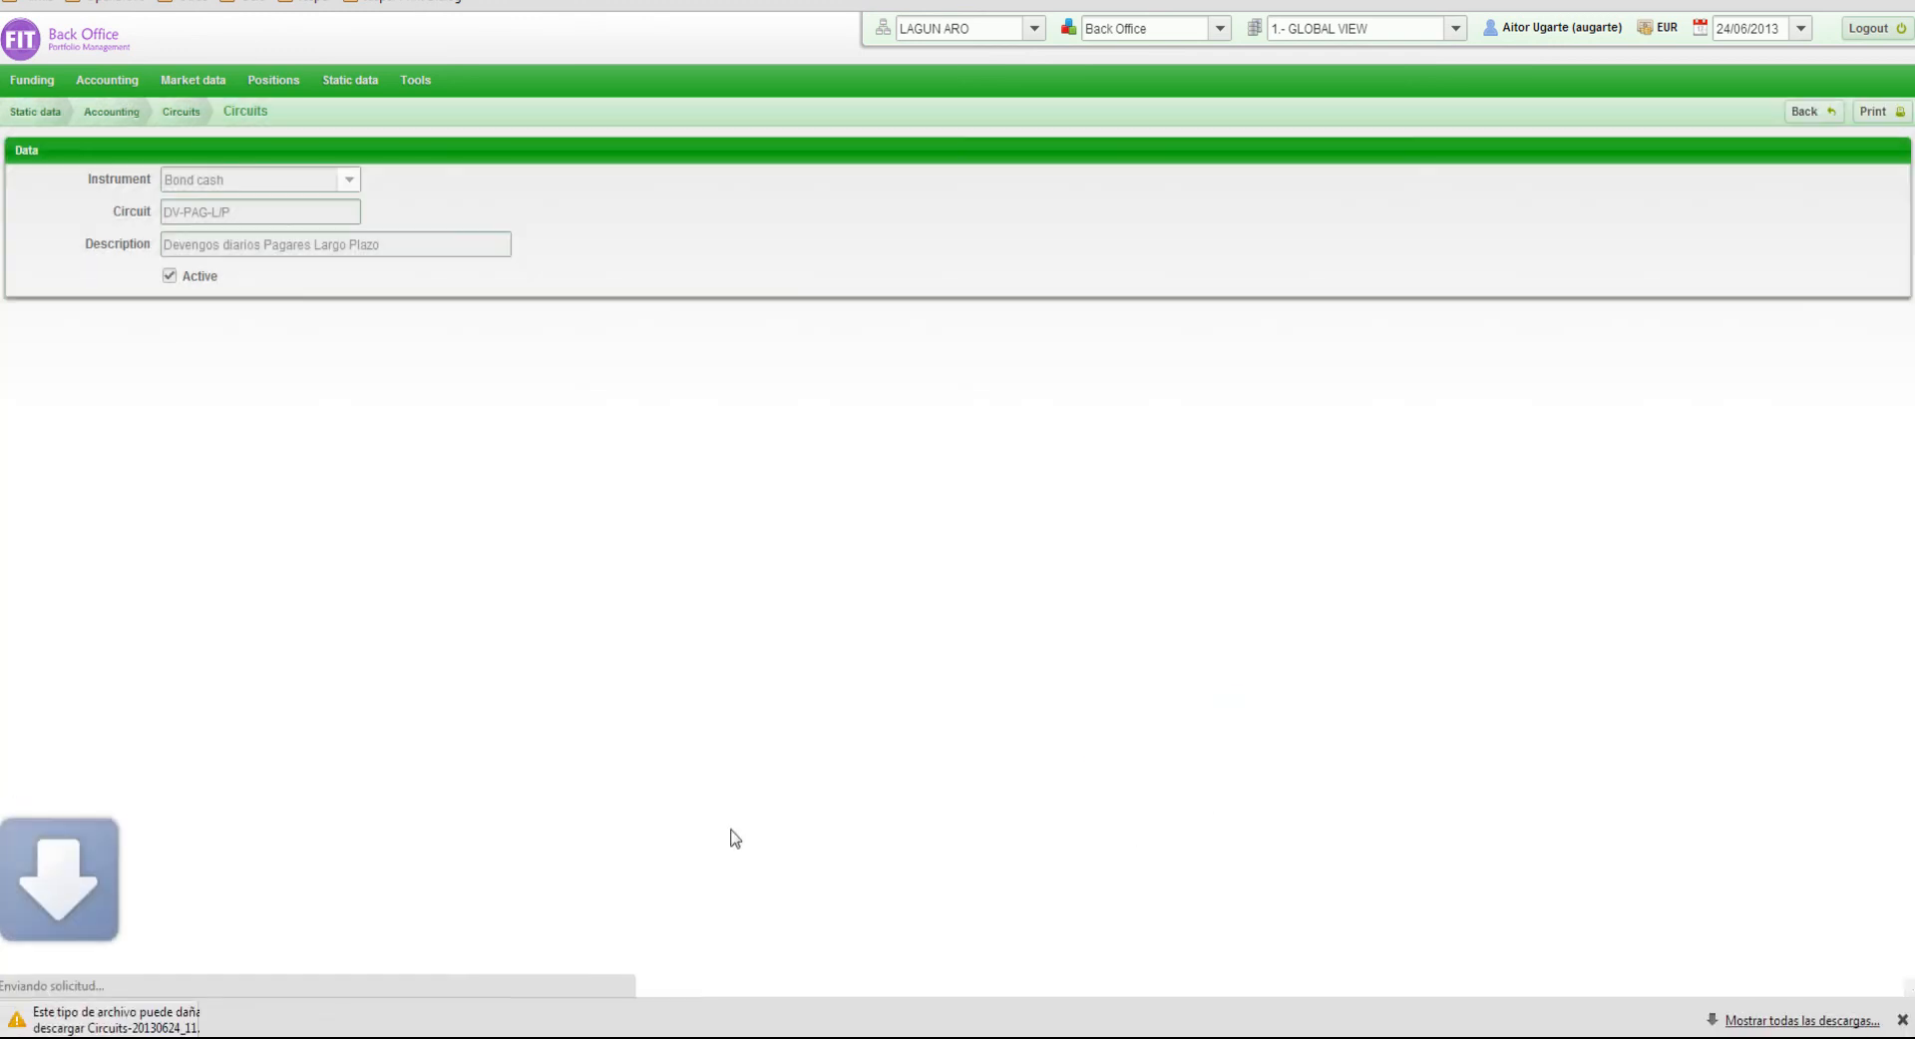
Keep the downloaded Circuits PDF despite the browser's file warning and open it
click(425, 1020)
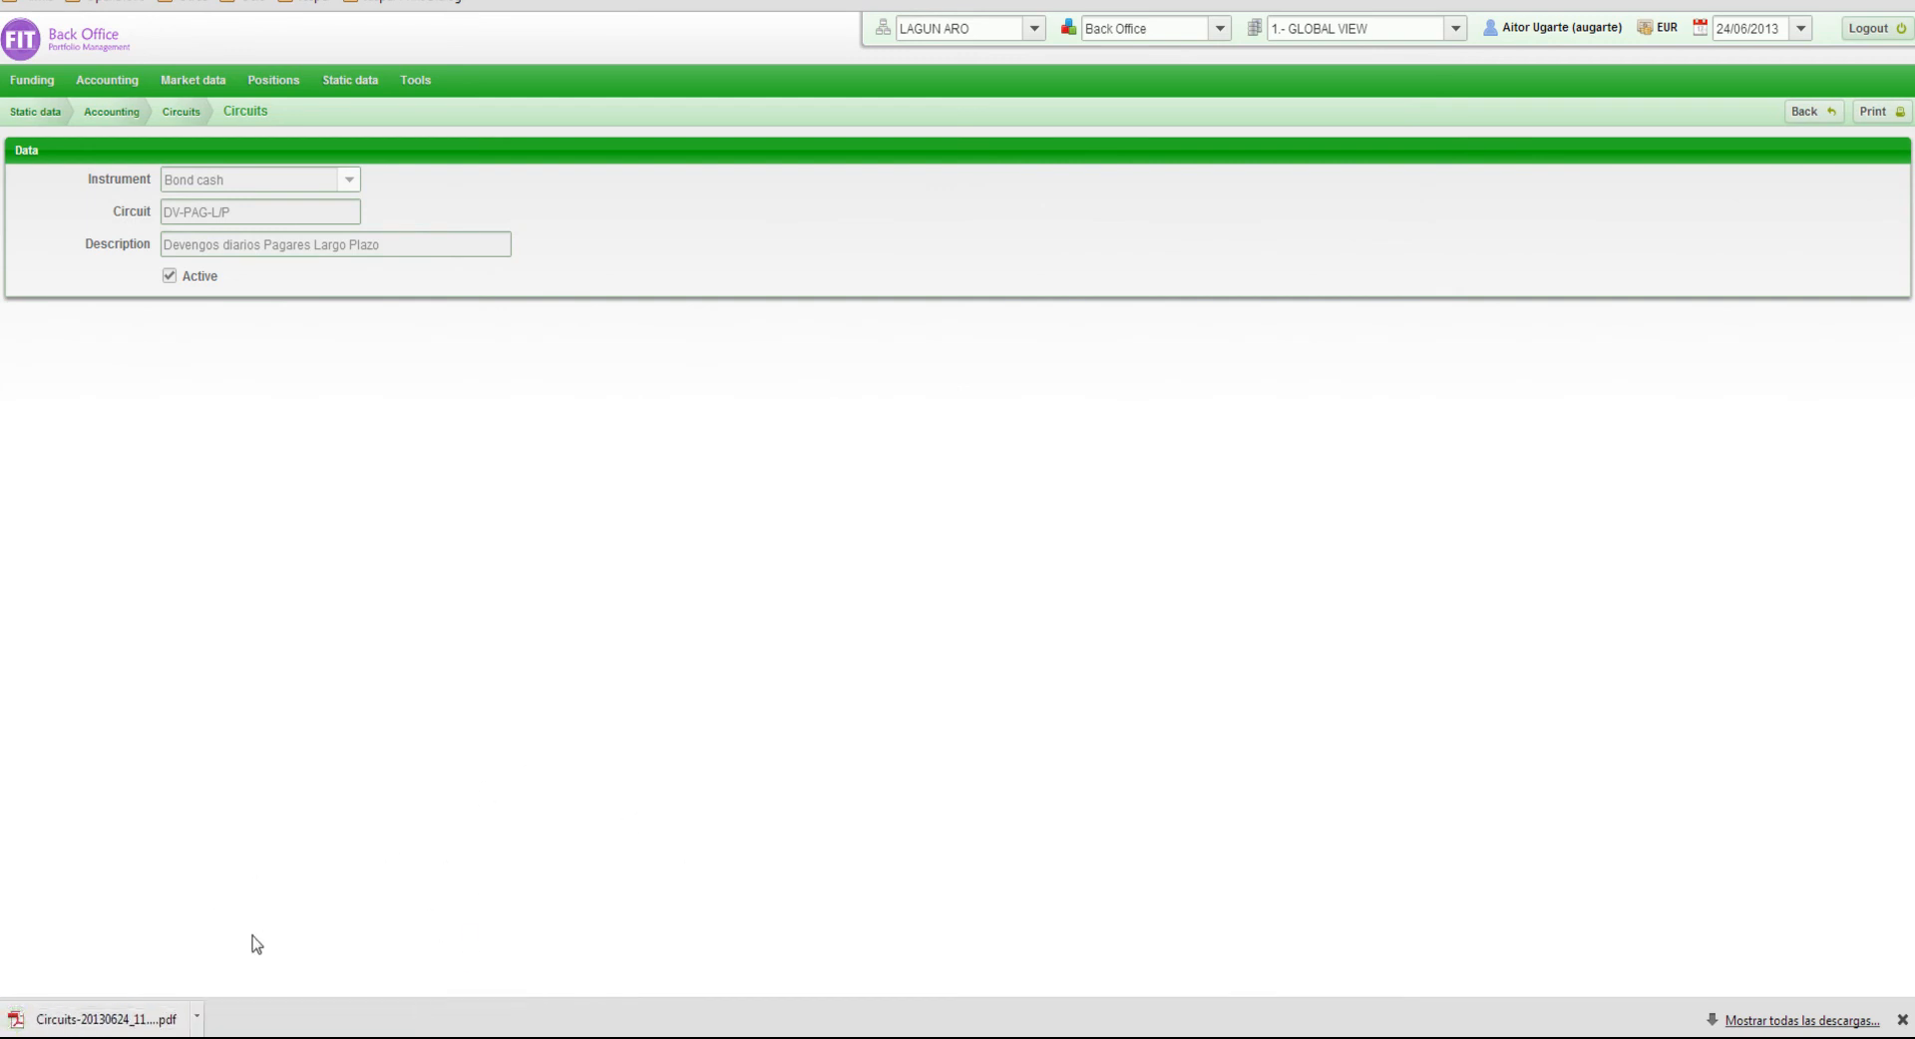
click(189, 1019)
click(577, 22)
click(541, 88)
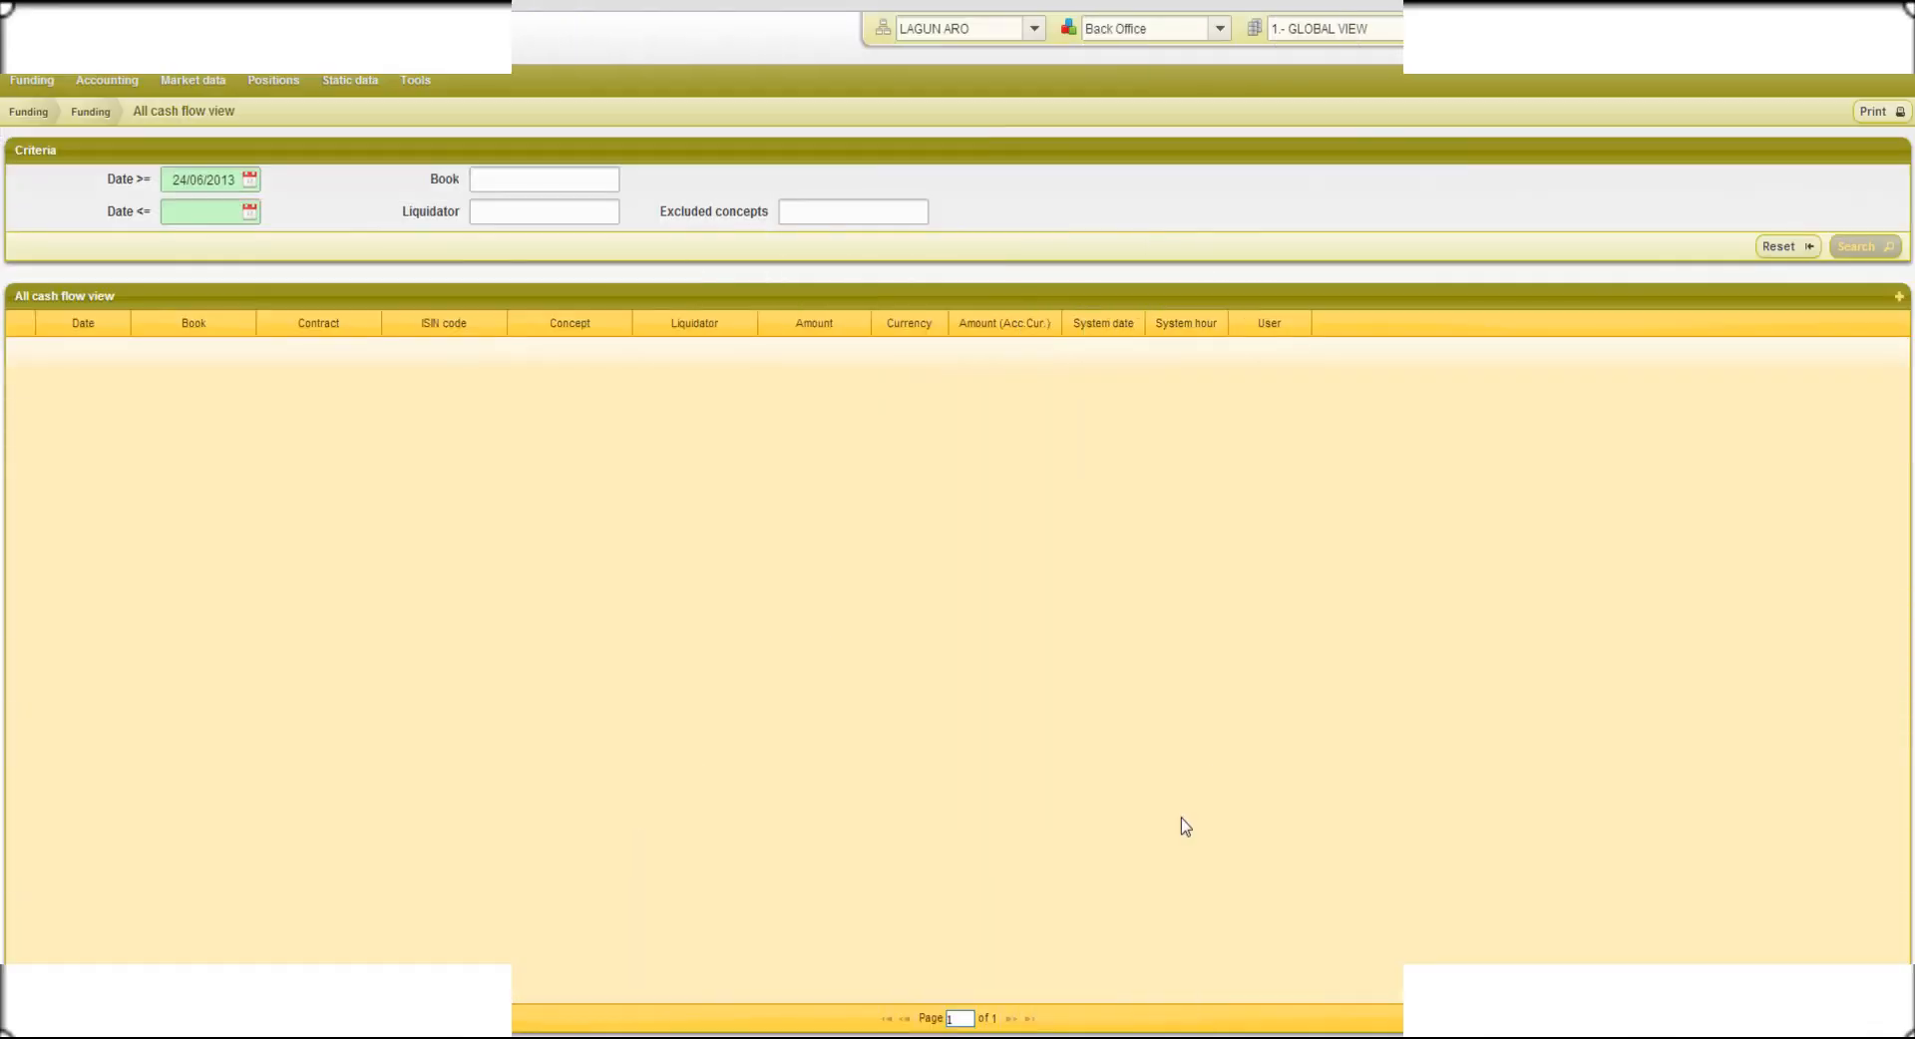
Reset the criteria of the All cash flow view and set its start date to 01/01/2013
click(1801, 247)
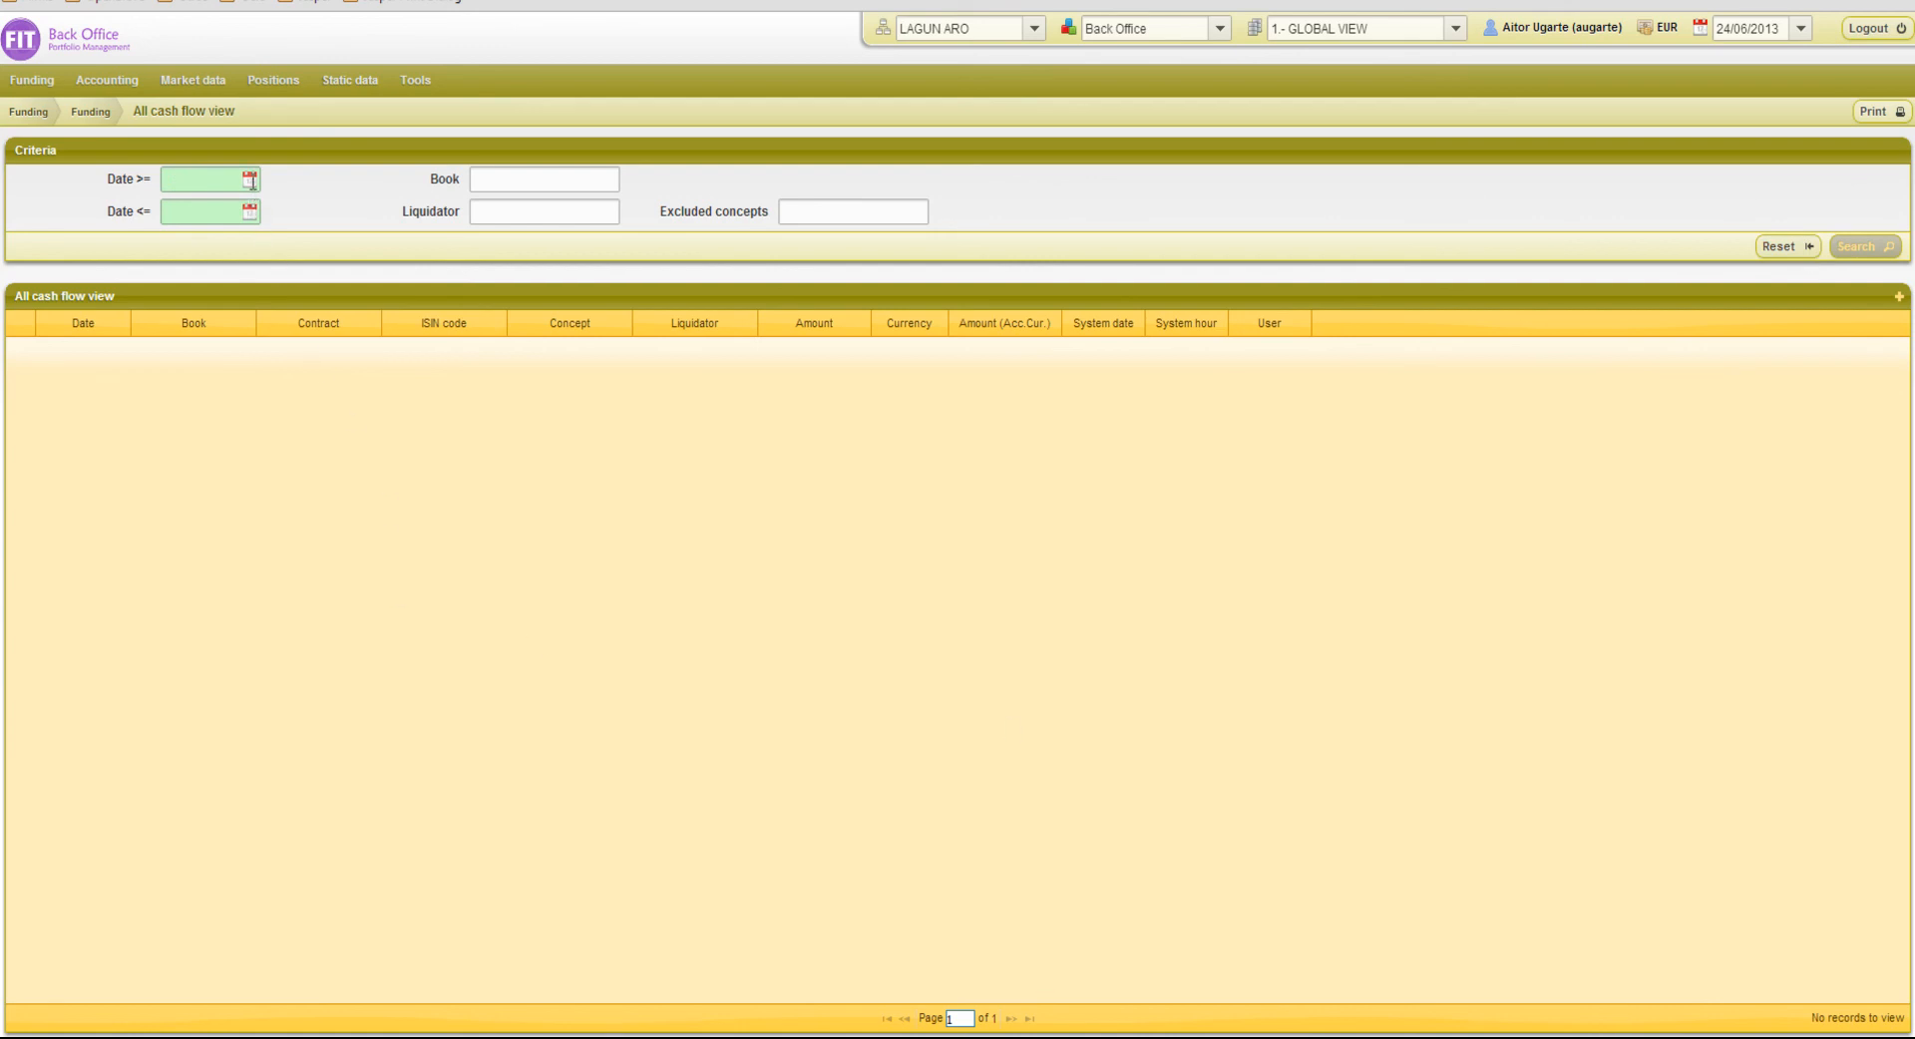
click(250, 179)
click(175, 210)
click(175, 211)
click(175, 211)
click(175, 210)
click(175, 210)
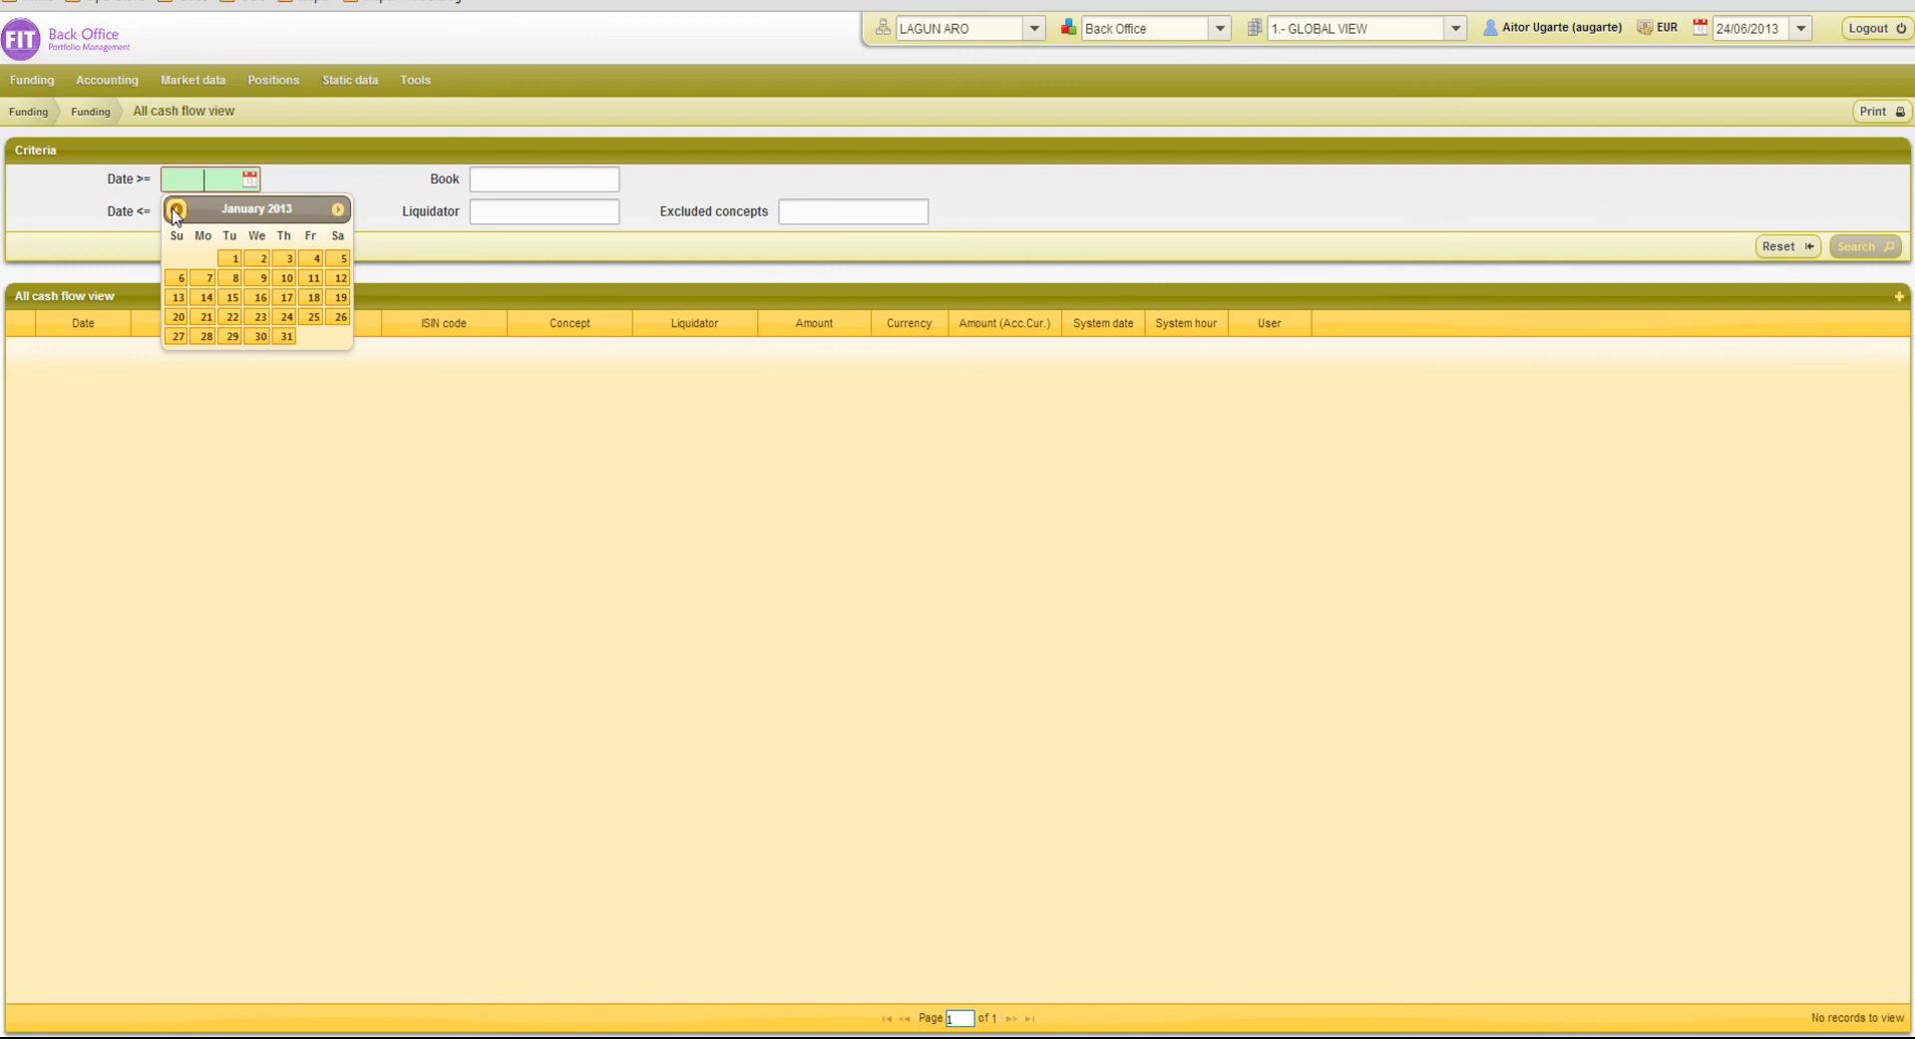
click(228, 259)
Set the end date to 05/01/2013 and search the cash flows
click(249, 212)
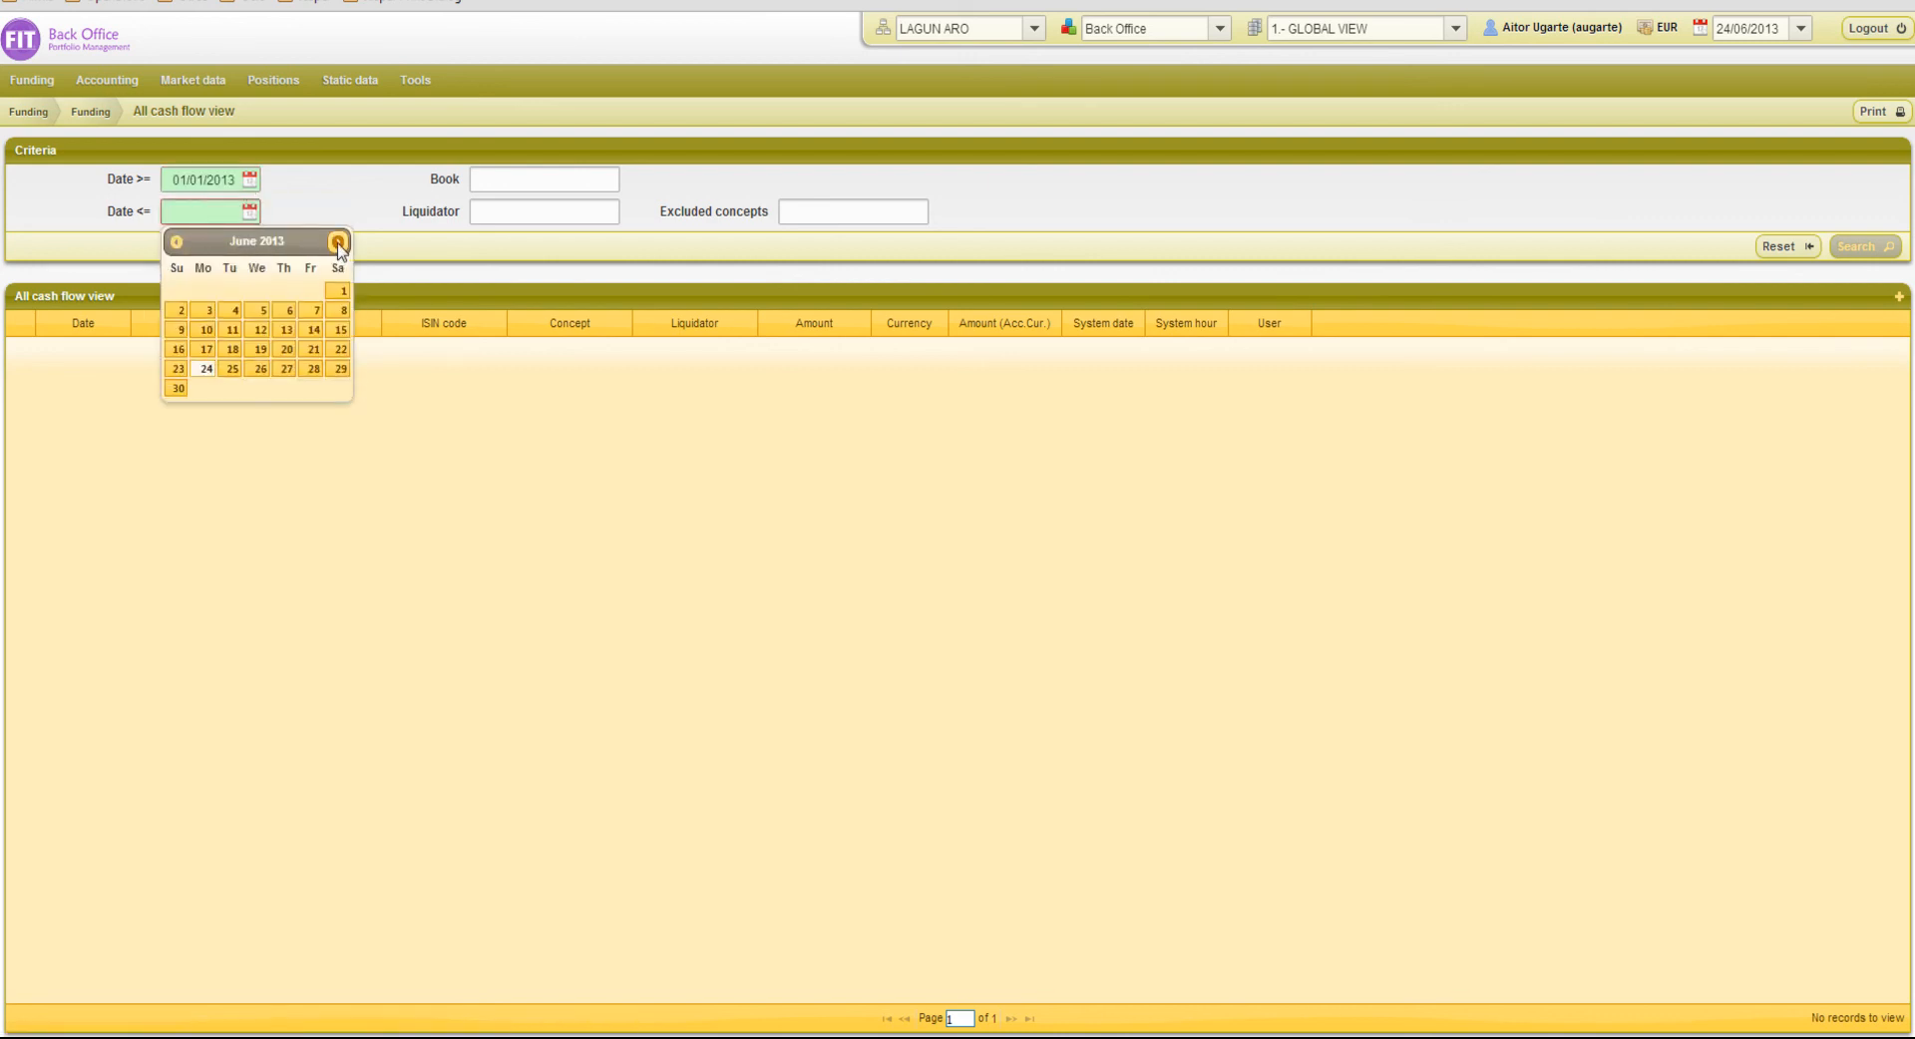
click(176, 241)
click(177, 241)
click(176, 241)
click(176, 242)
click(177, 243)
click(339, 290)
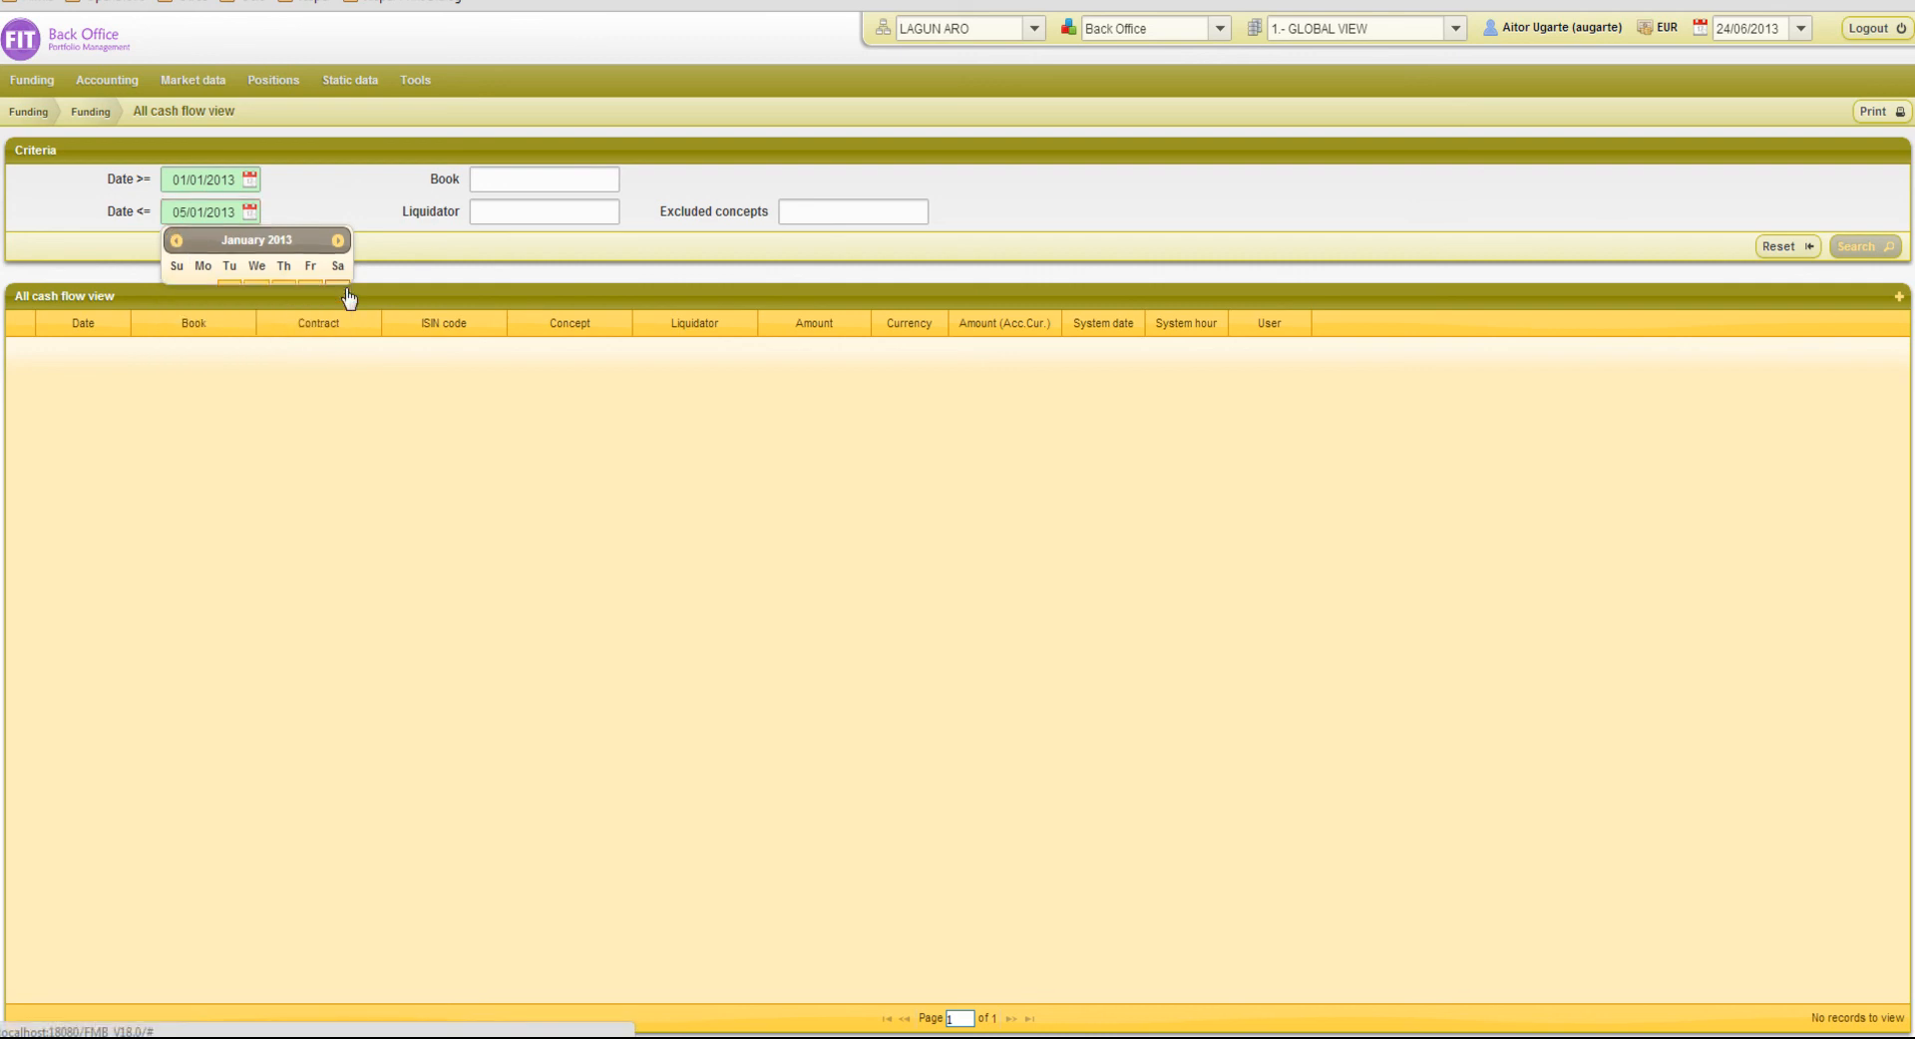
click(1882, 247)
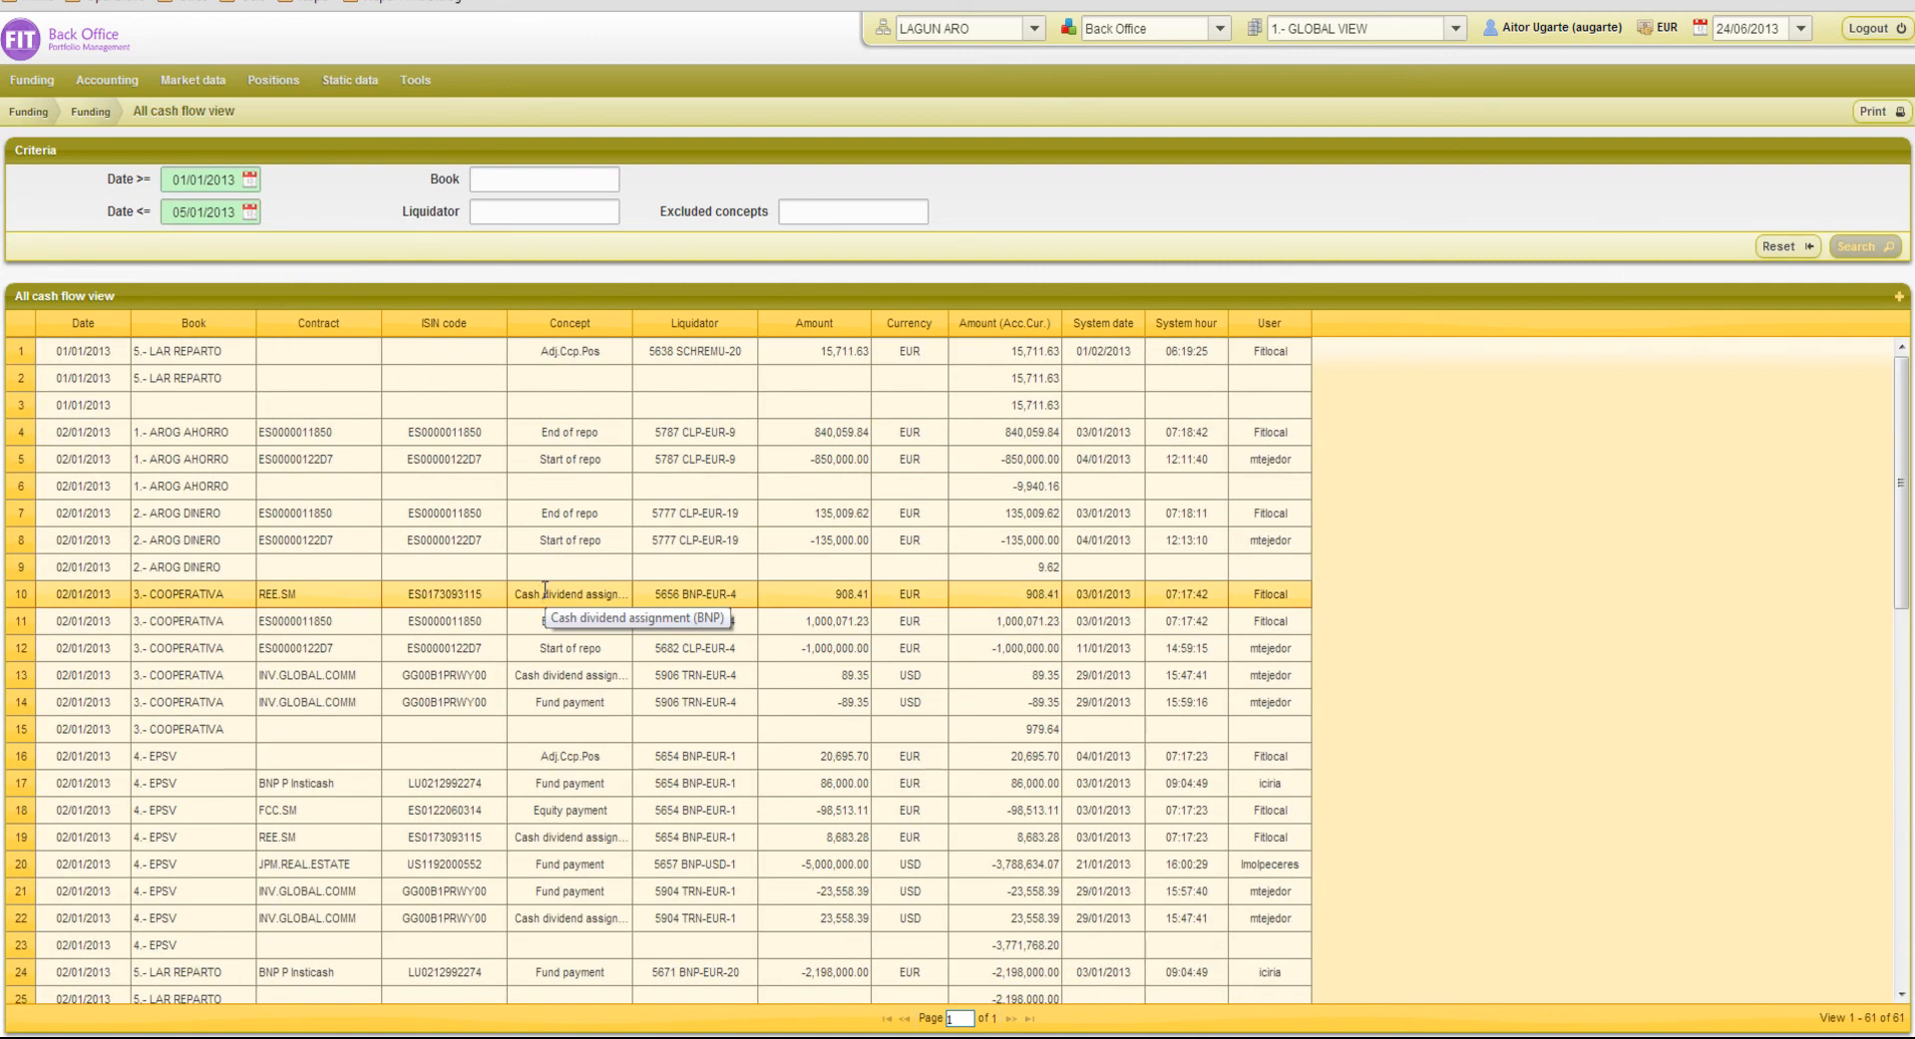
Generate a PDF file of the cash flow results for the selected tab in European format, then download and open it
click(1872, 115)
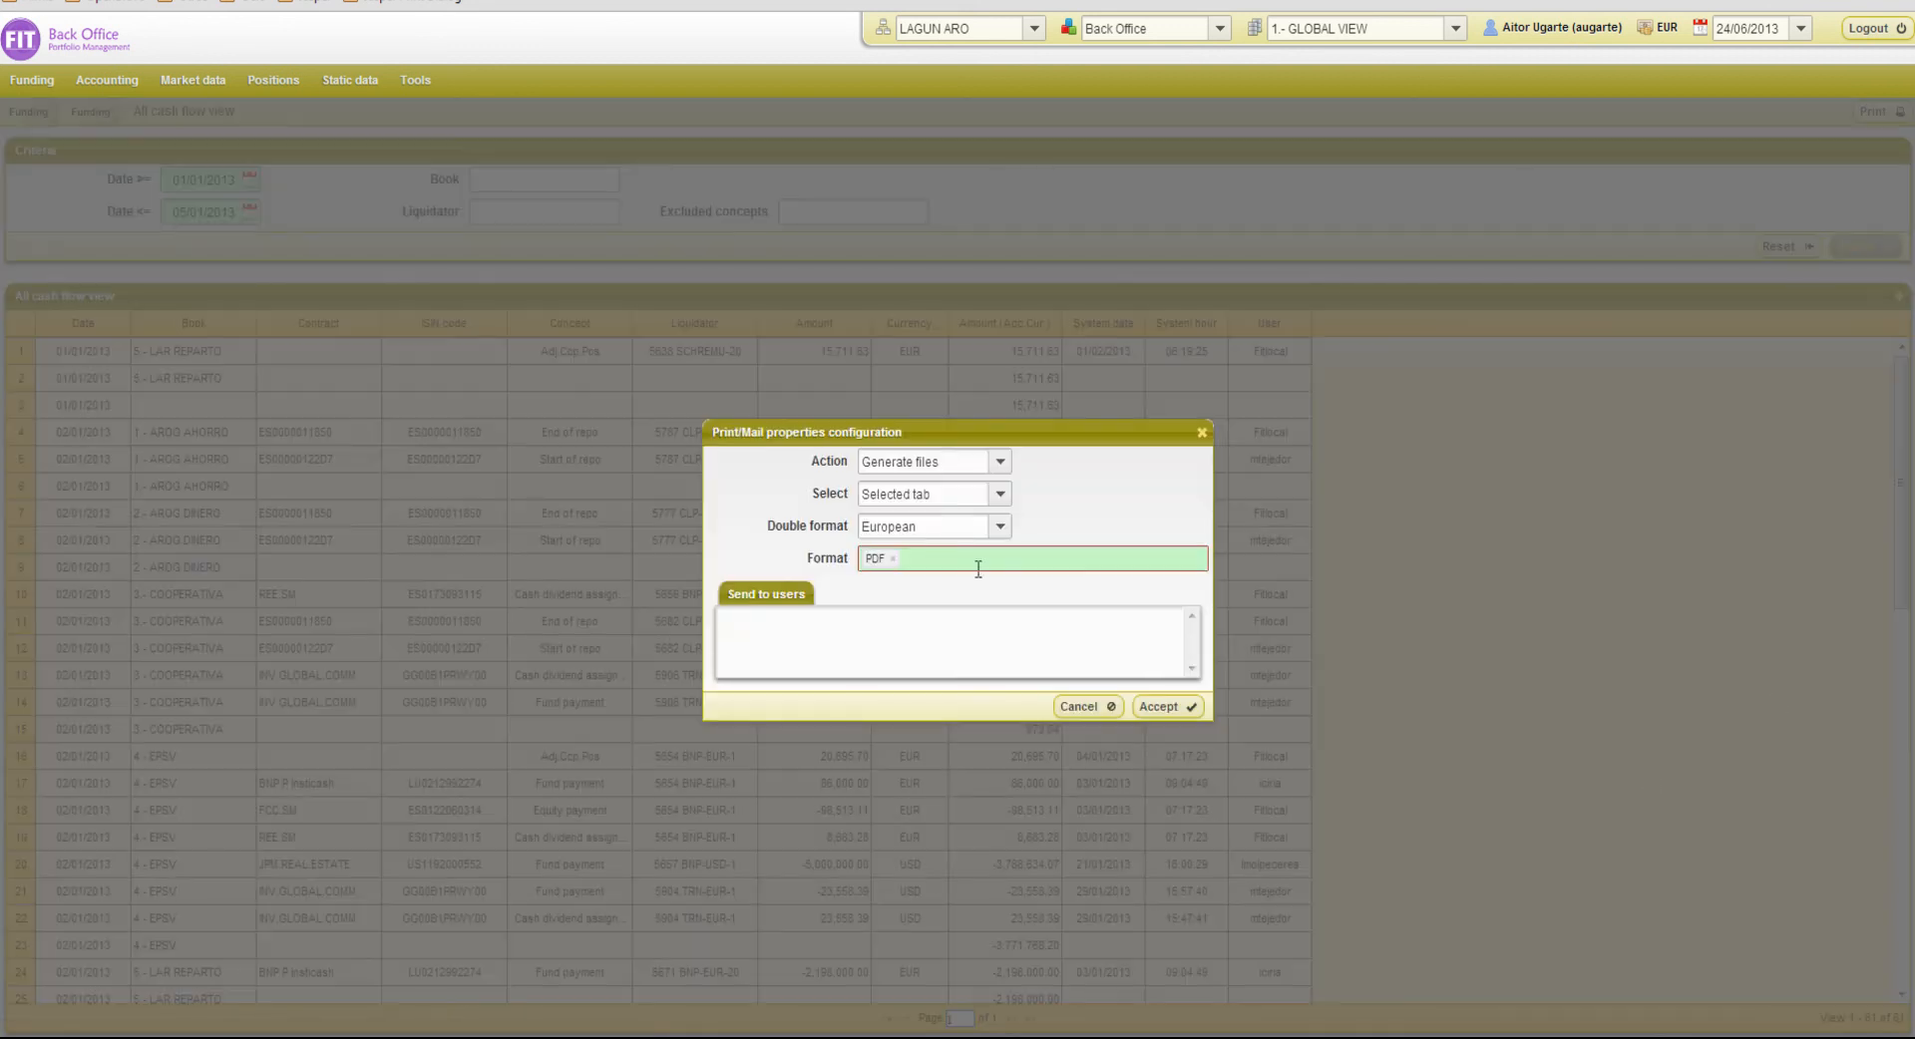
click(1162, 706)
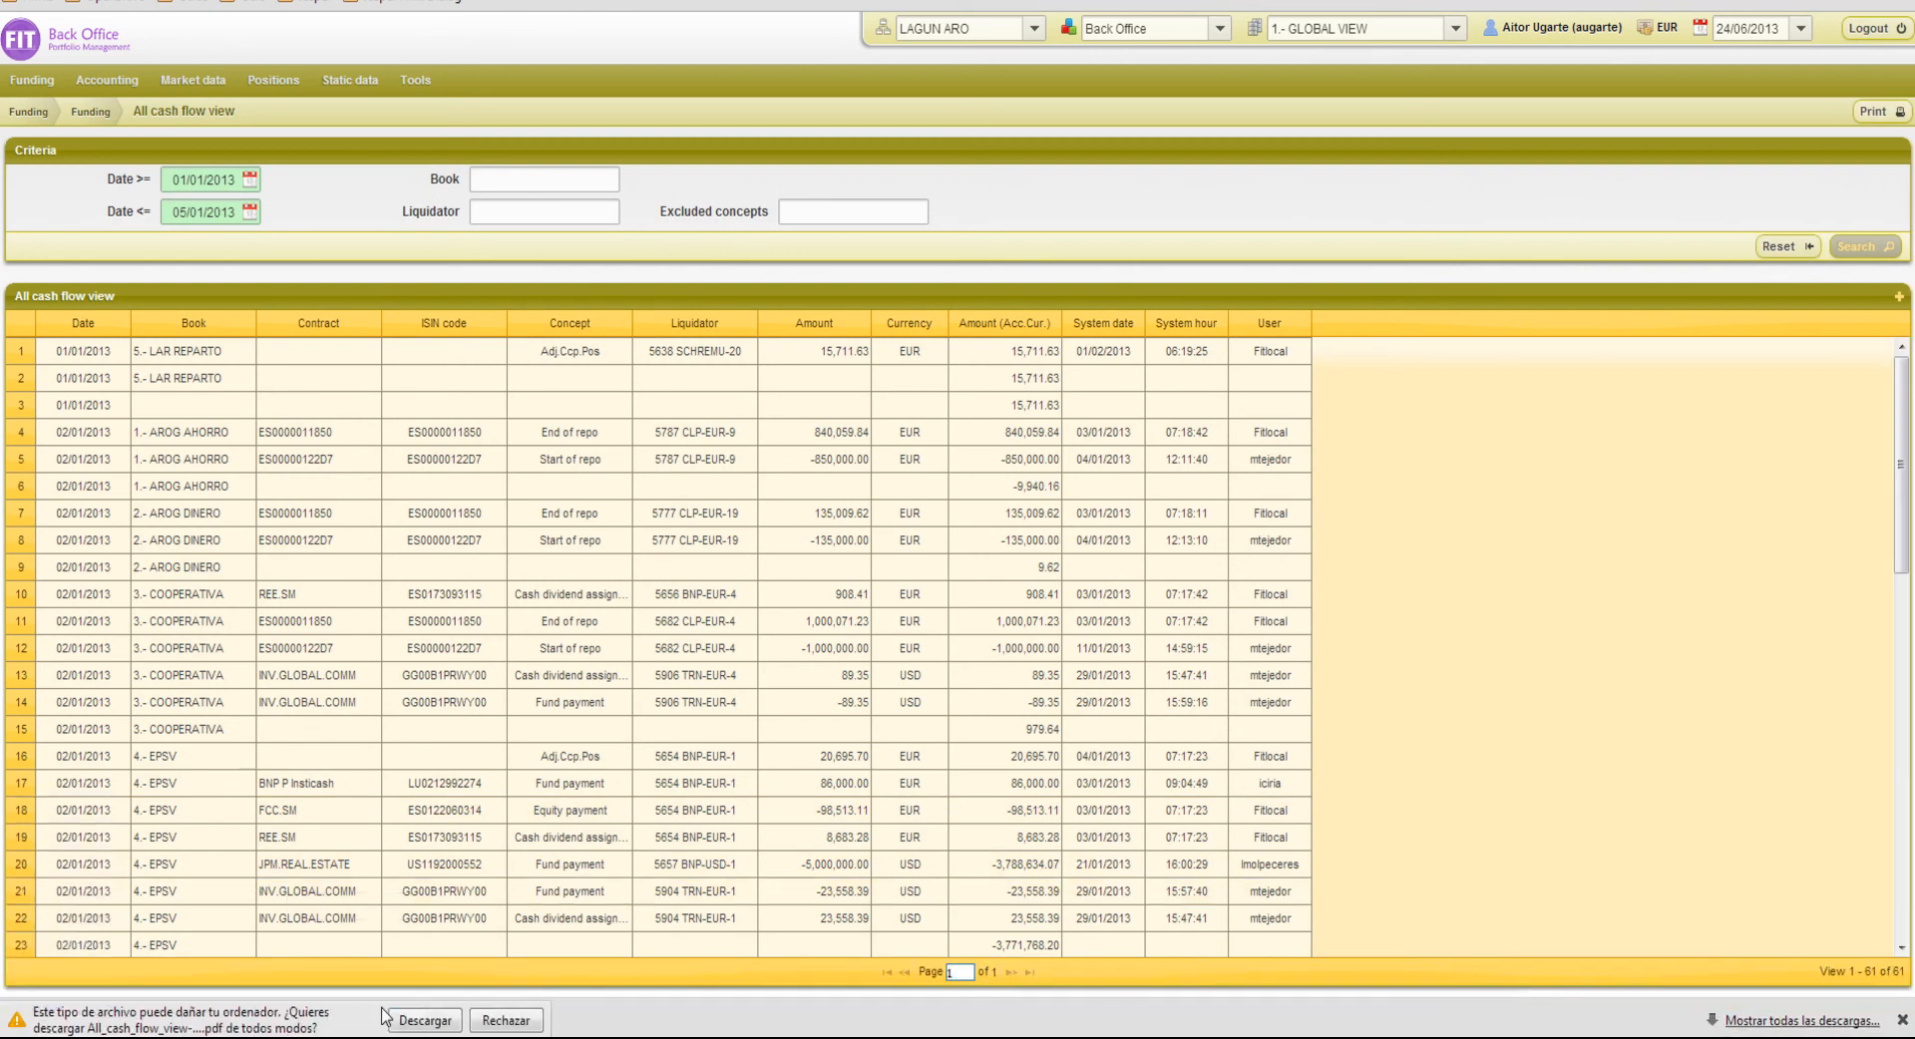
click(410, 1019)
click(134, 1021)
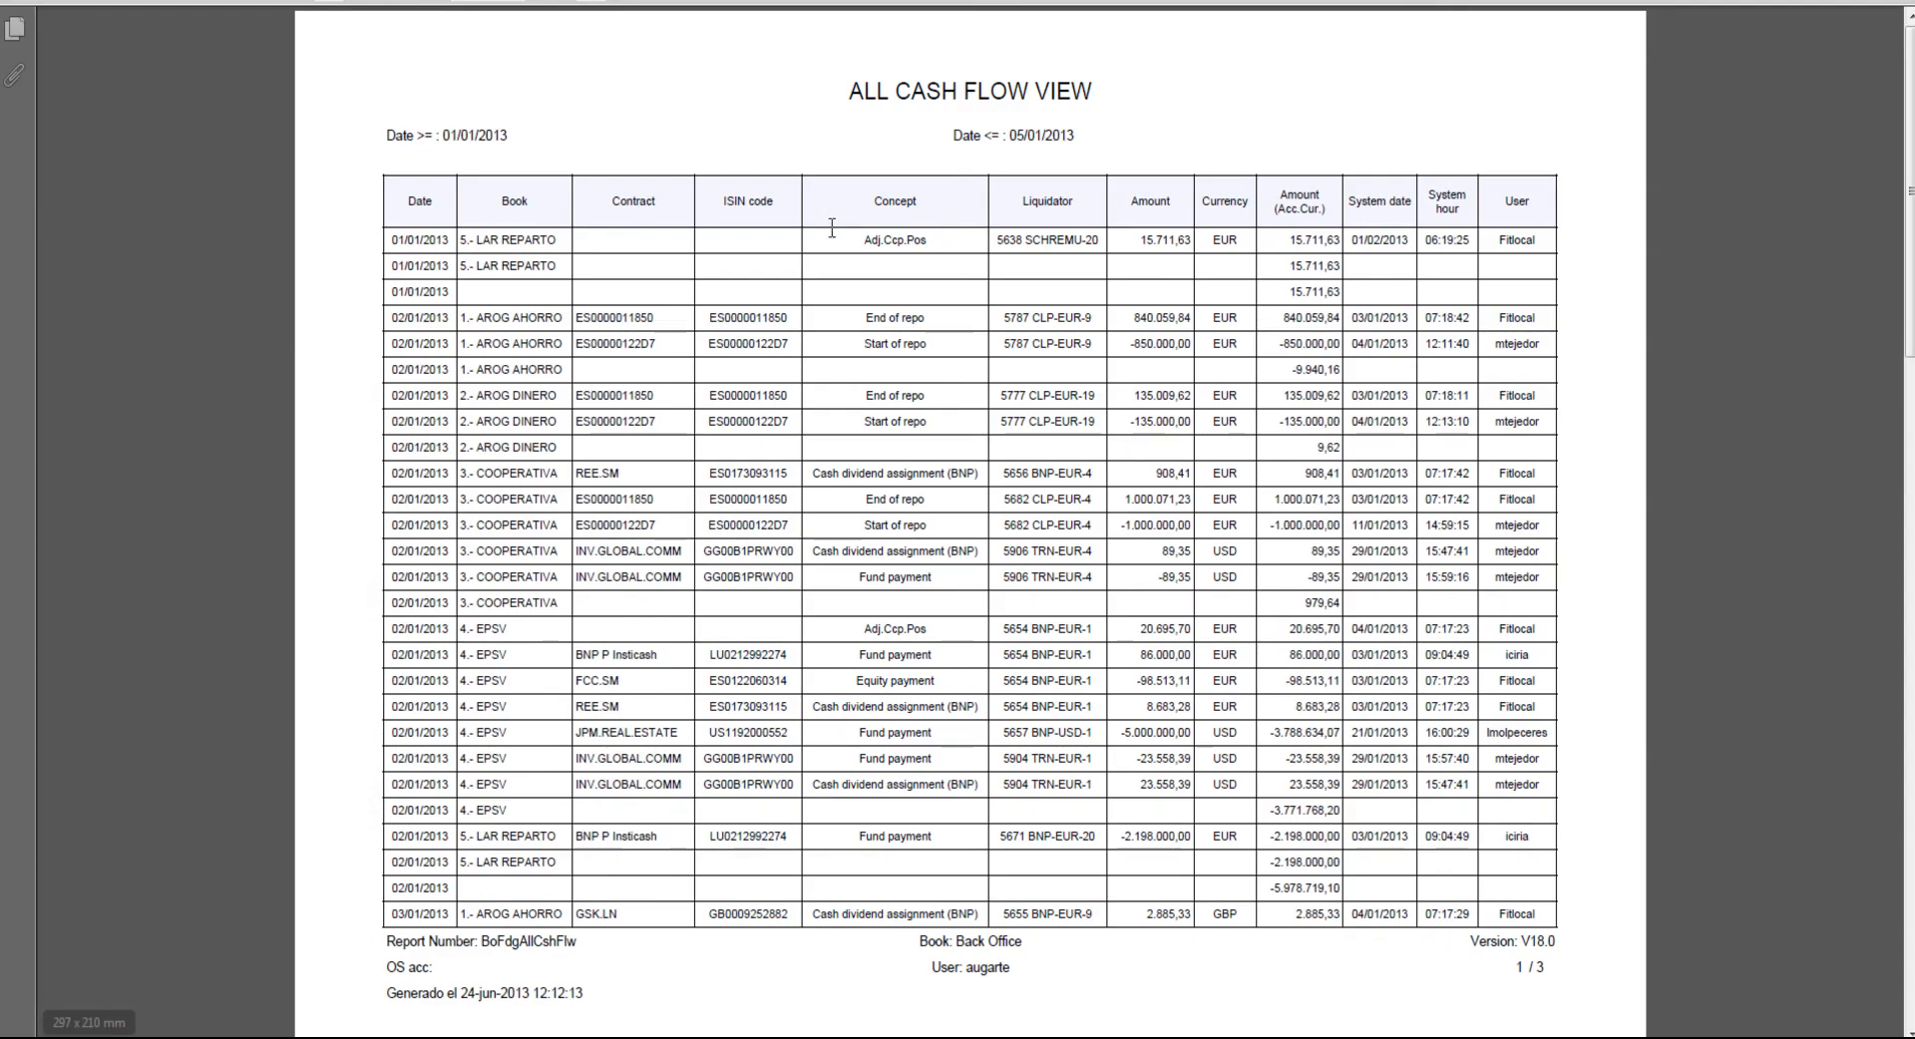